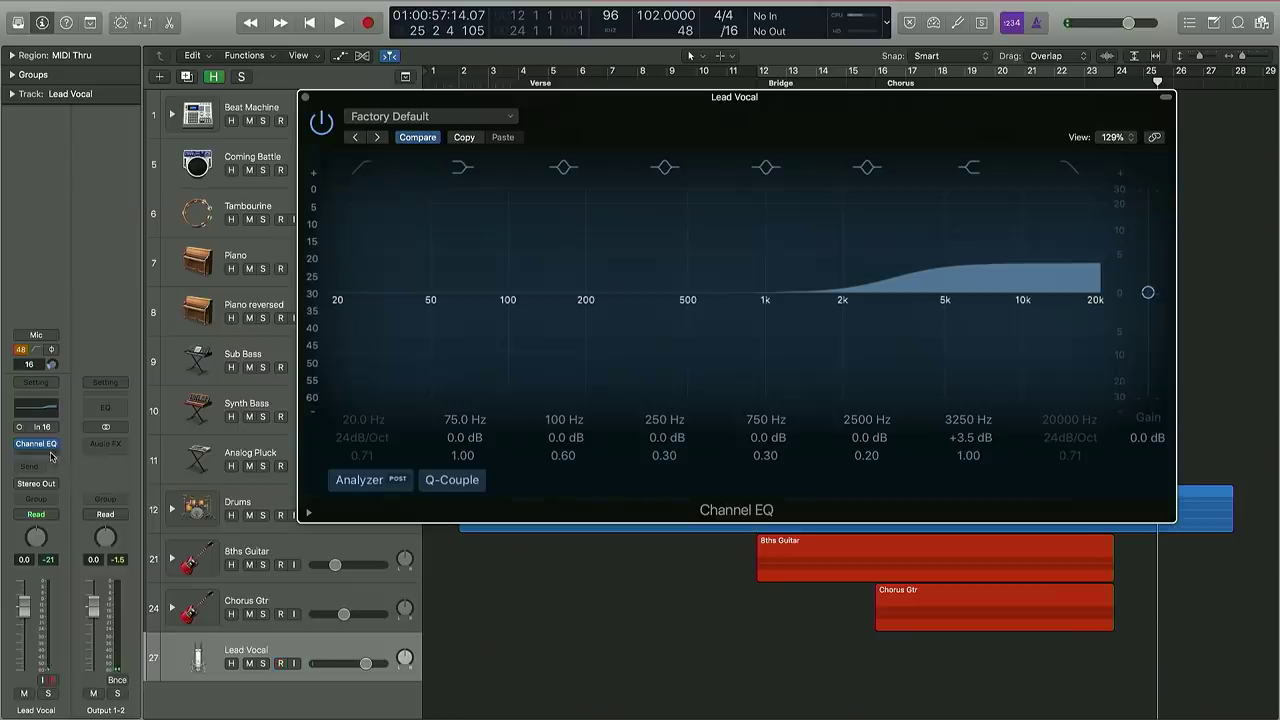
- Insert a mono Compressor after the Channel EQ on the Lead Vocal track and set its model to Vintage FET
click(52, 450)
mouse_move(50, 514)
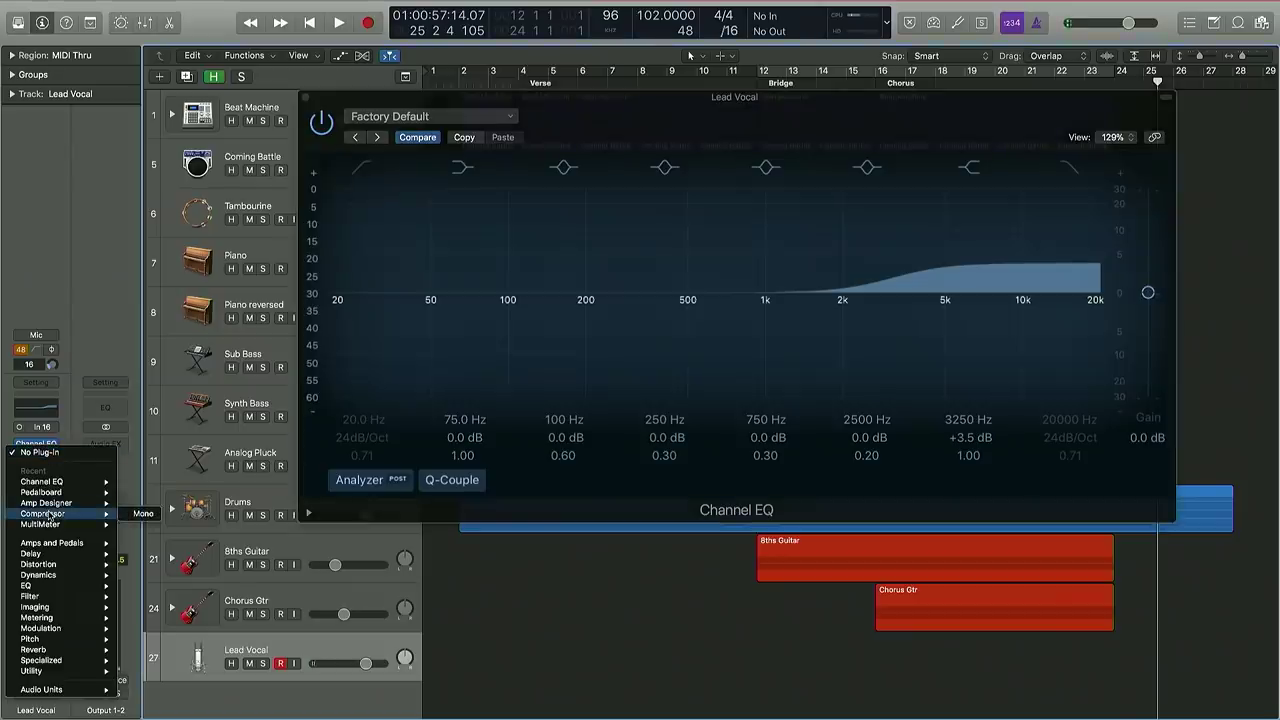
click(140, 514)
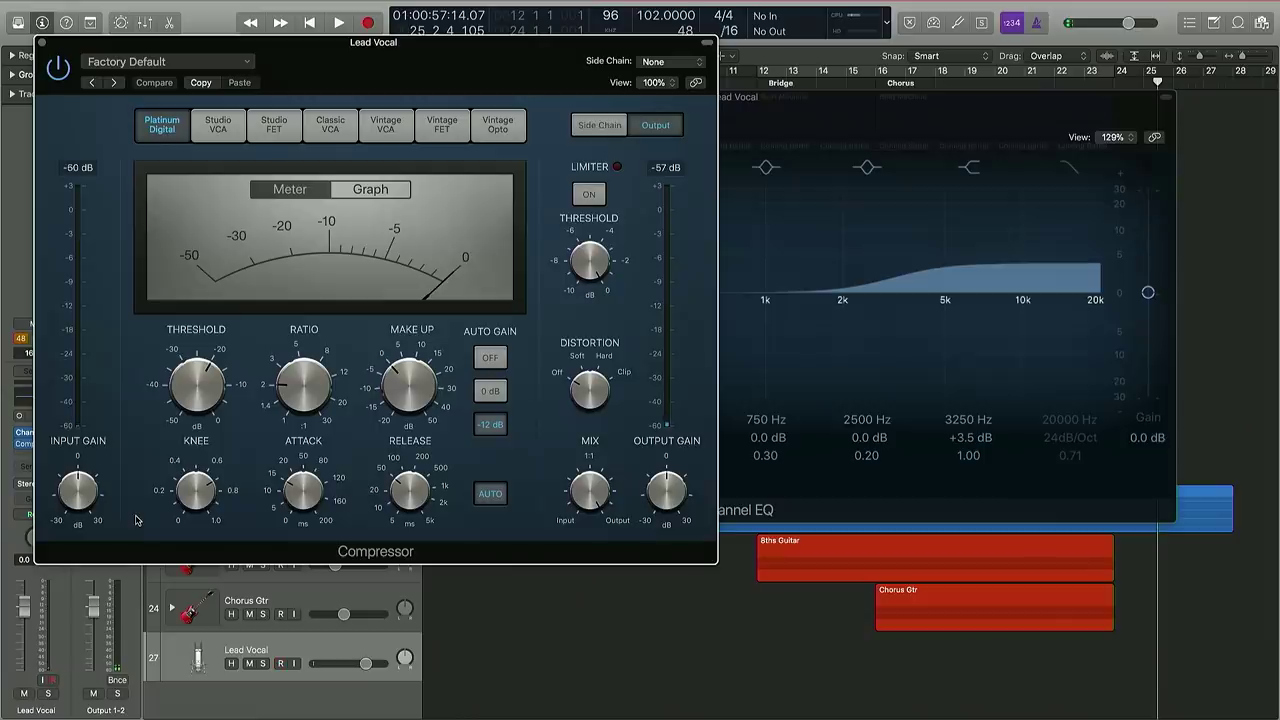
click(448, 135)
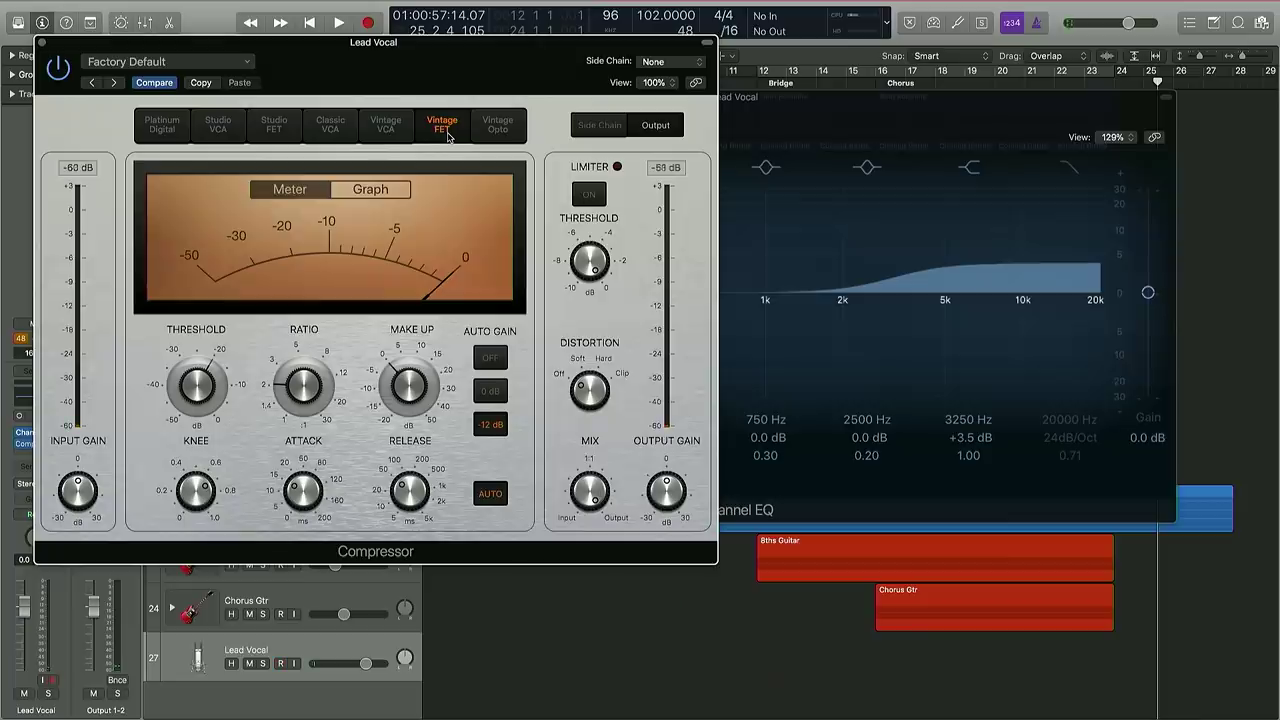
- Lower the compressor threshold to about -28.5 dB, raise the ratio, disable auto gain, raise make-up slightly, and close both plug-in windows
mouse_move(194, 390)
drag(197, 387, 197, 422)
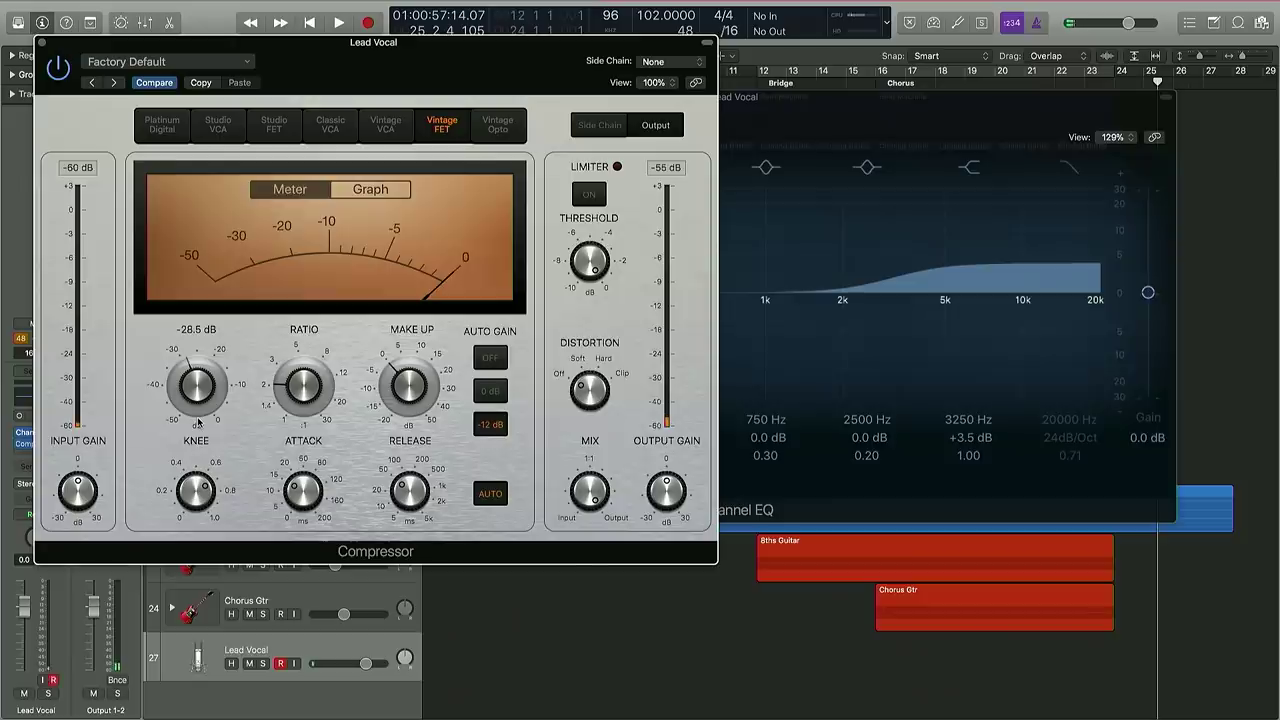
drag(195, 398, 196, 400)
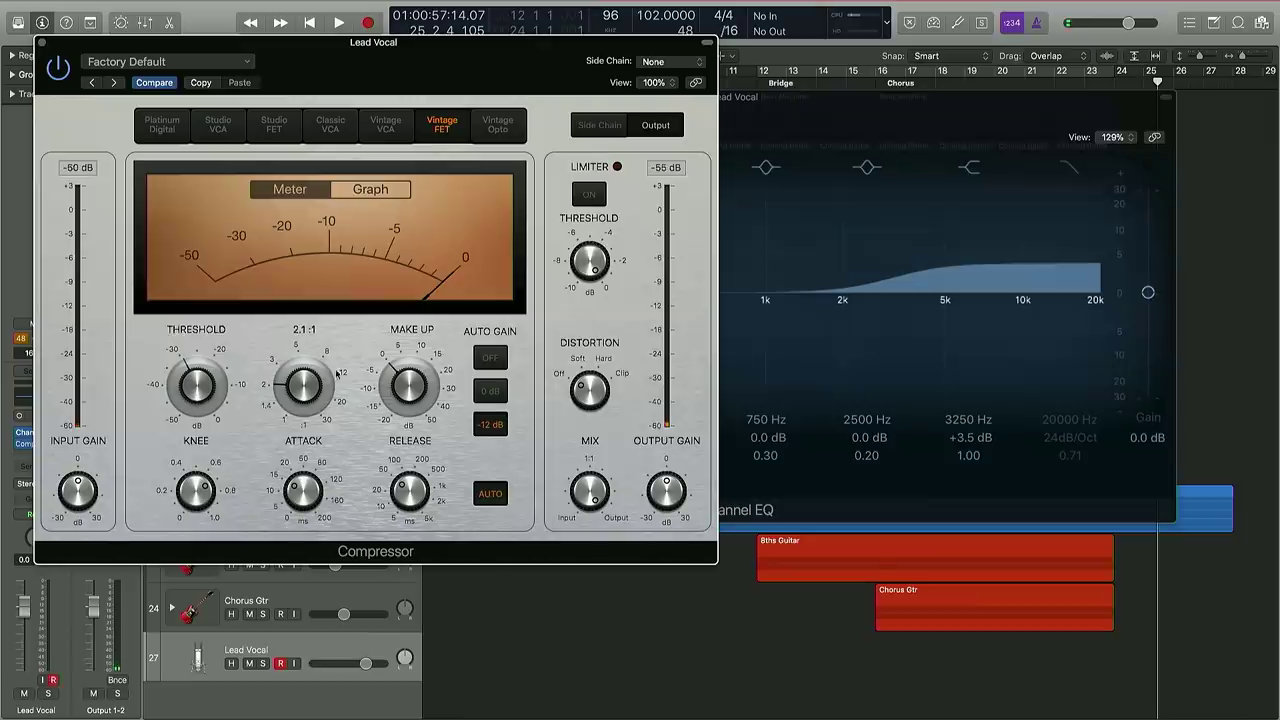
drag(305, 383, 324, 327)
click(496, 358)
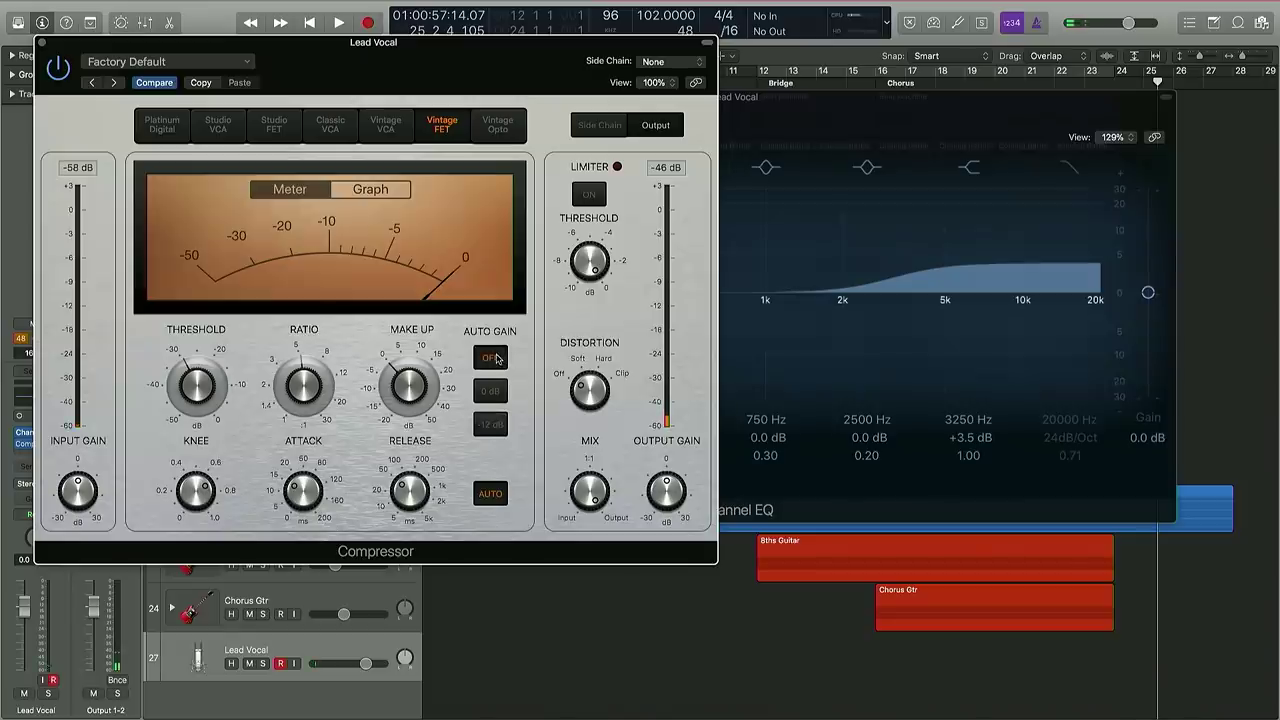
drag(406, 372, 411, 370)
click(42, 45)
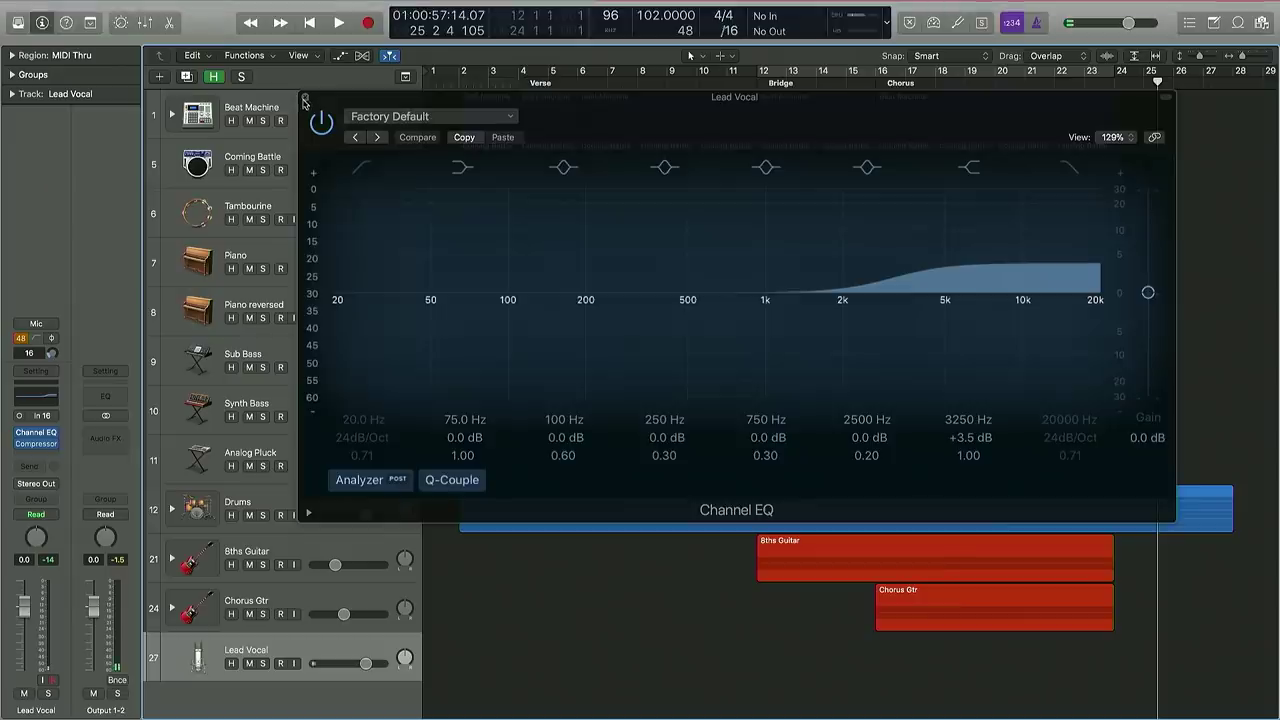
click(305, 99)
- Add a send to Bus 12 (Long Verb) on the Lead Vocal channel and raise its send level
click(46, 468)
mouse_move(60, 524)
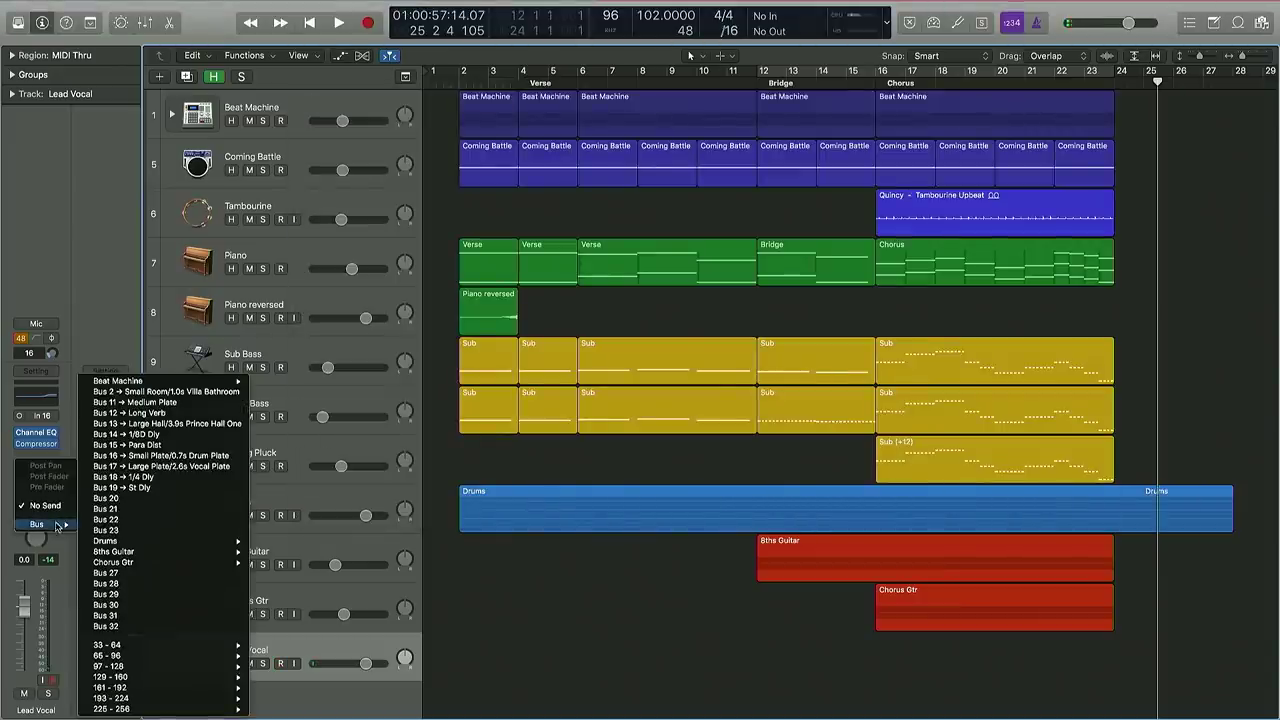
click(176, 413)
drag(54, 464, 50, 404)
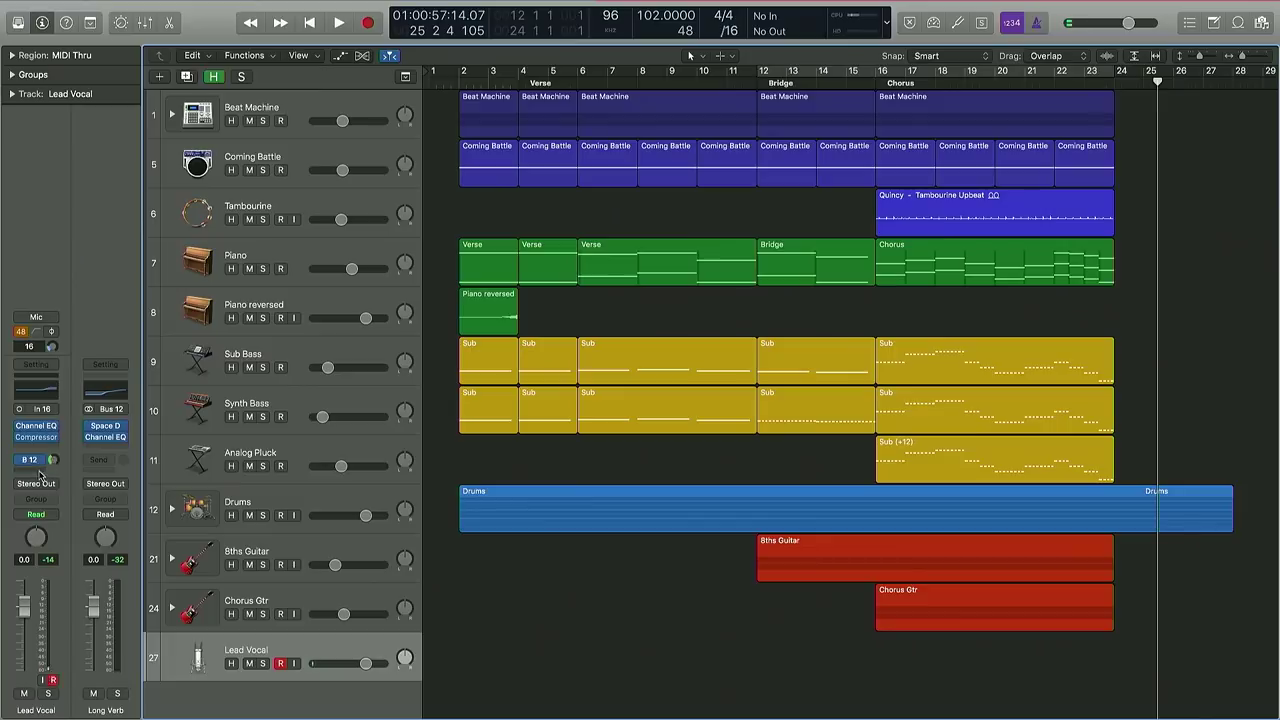
- Add a second Lead Vocal send to Bus 11 (Medium Plate) and raise its send level
click(38, 462)
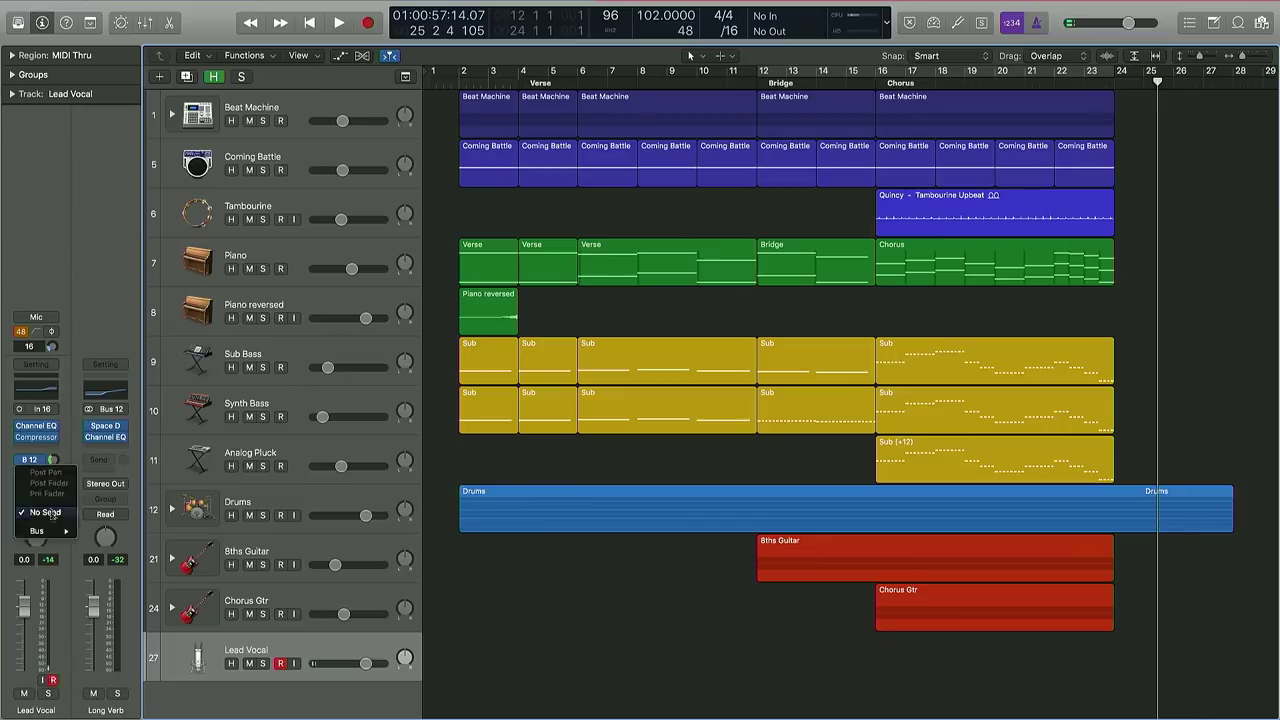
mouse_move(45, 530)
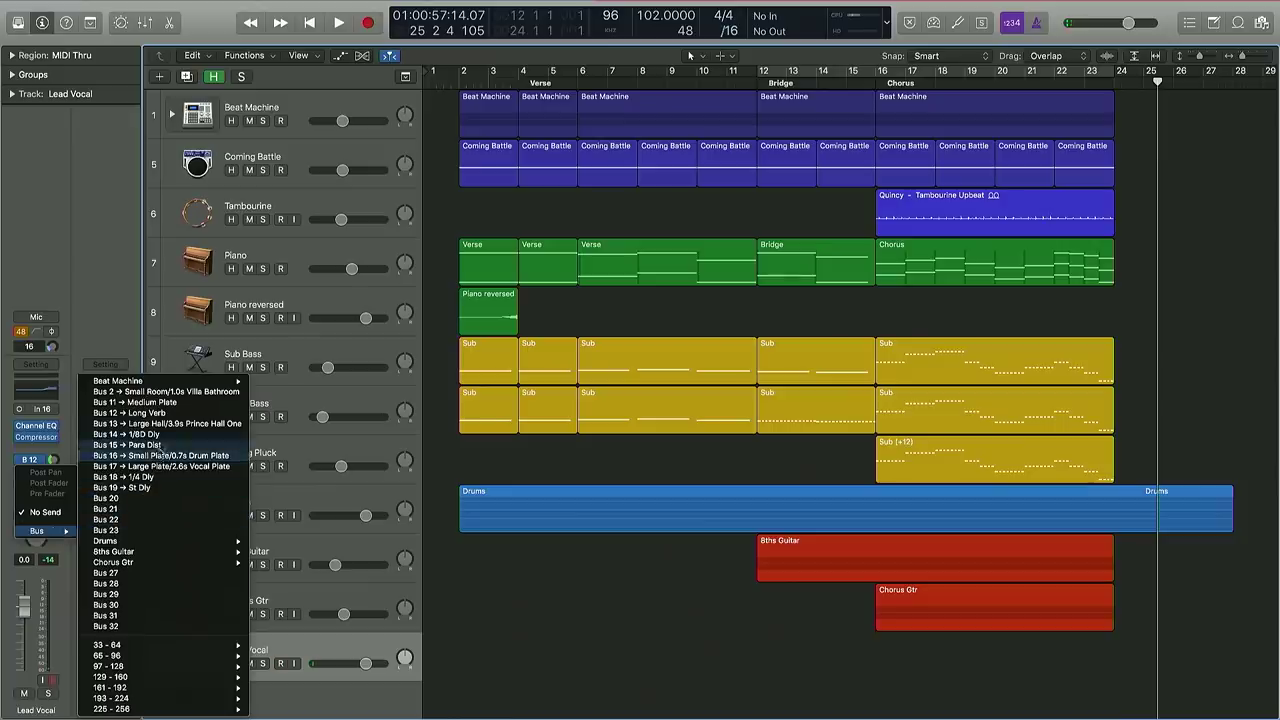
click(140, 402)
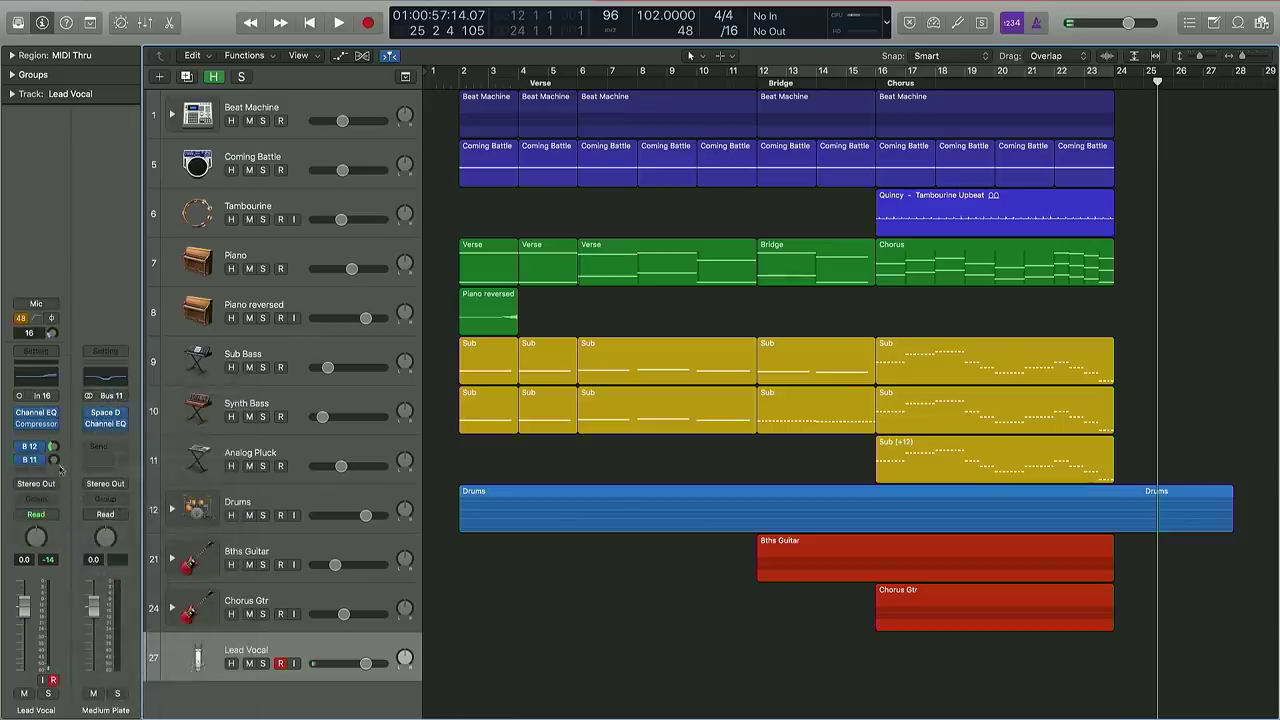
drag(55, 463, 48, 415)
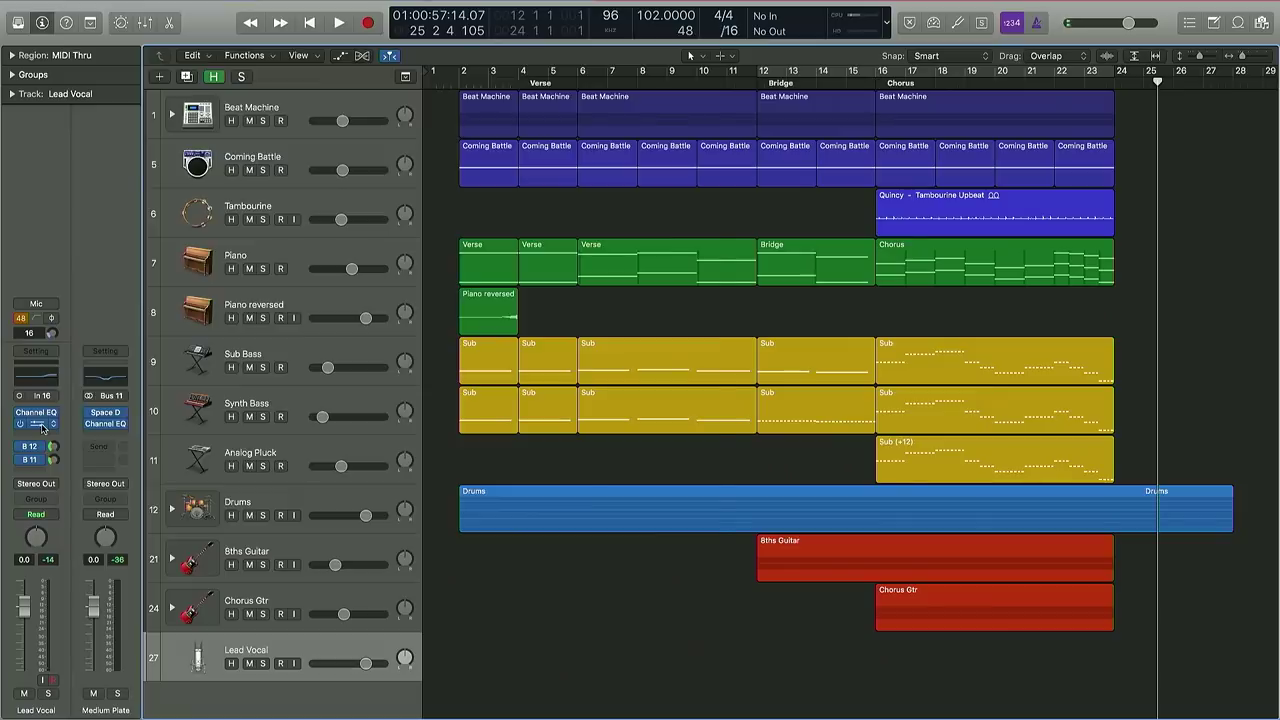
- Reopen the Lead Vocal compressor, shrink its window to 72%, and move it clear of the channel strips and track headers
click(22, 423)
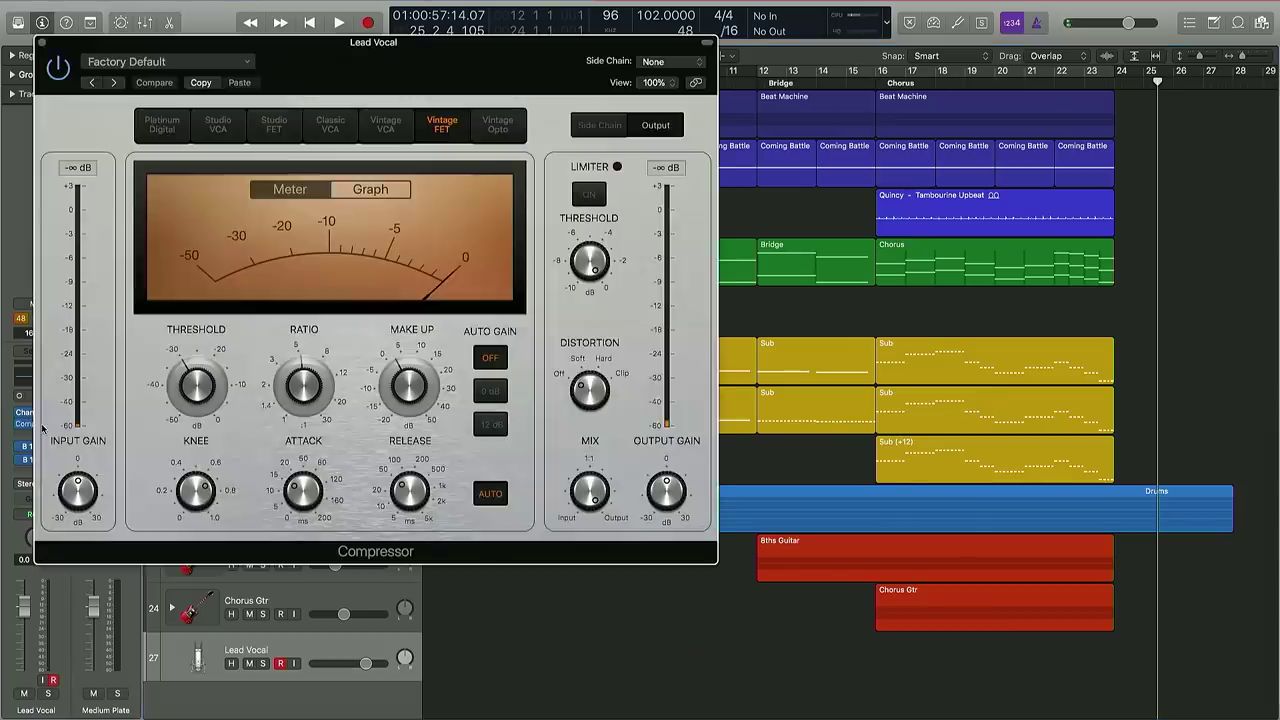
drag(281, 47, 587, 54)
drag(1021, 569, 829, 370)
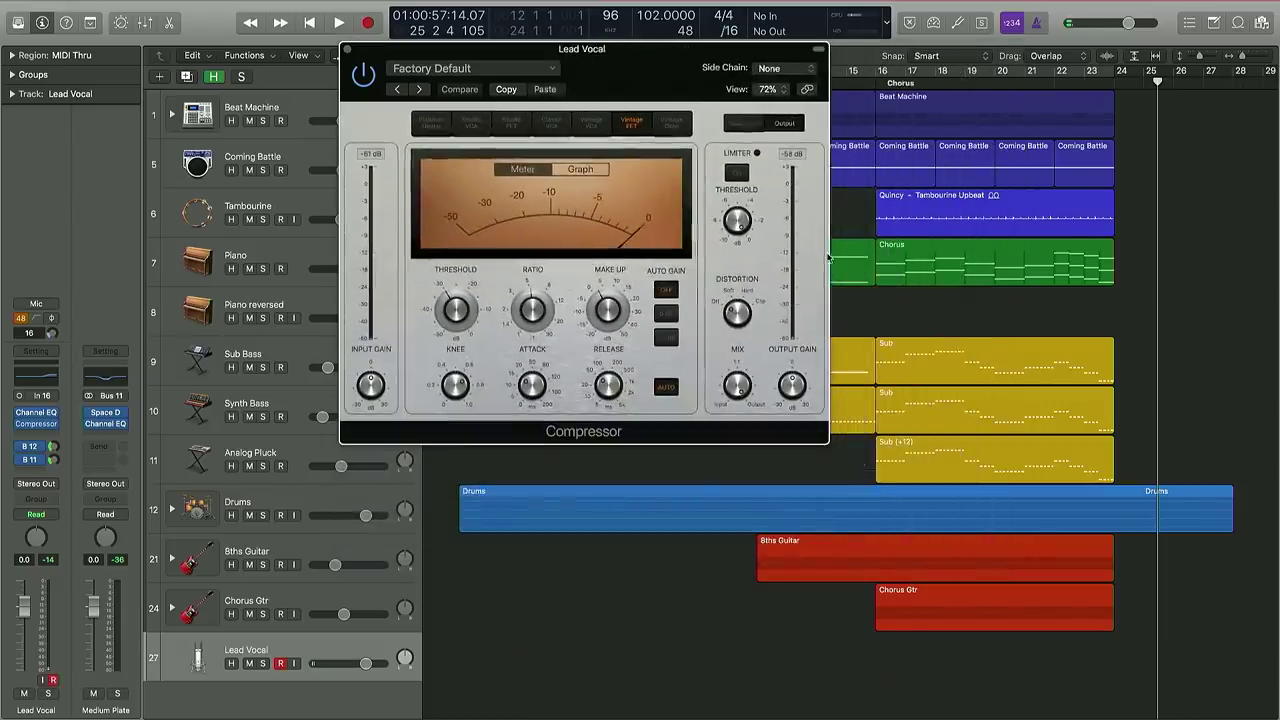
drag(663, 53, 969, 67)
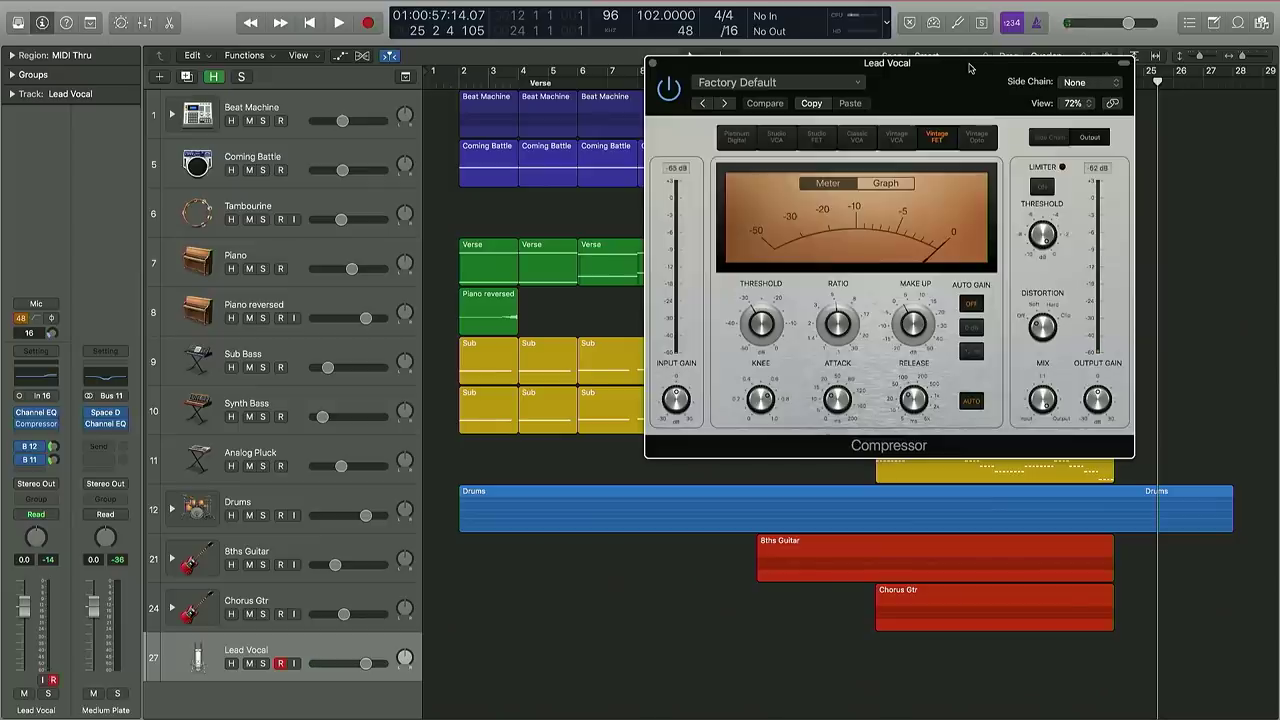
- Enlarge the track heights in the arrangement so the Lead Vocal track has a tall, fully visible lane for recording
key(z)
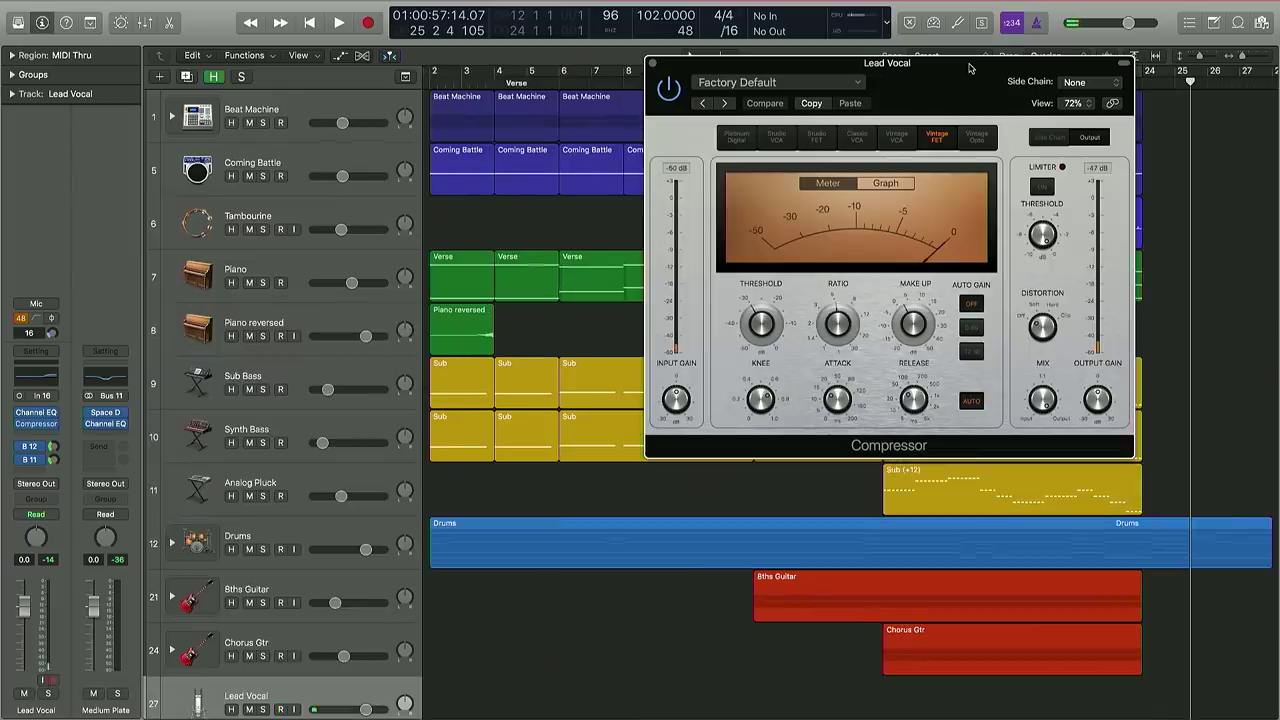
scroll(568, 447, down, 3)
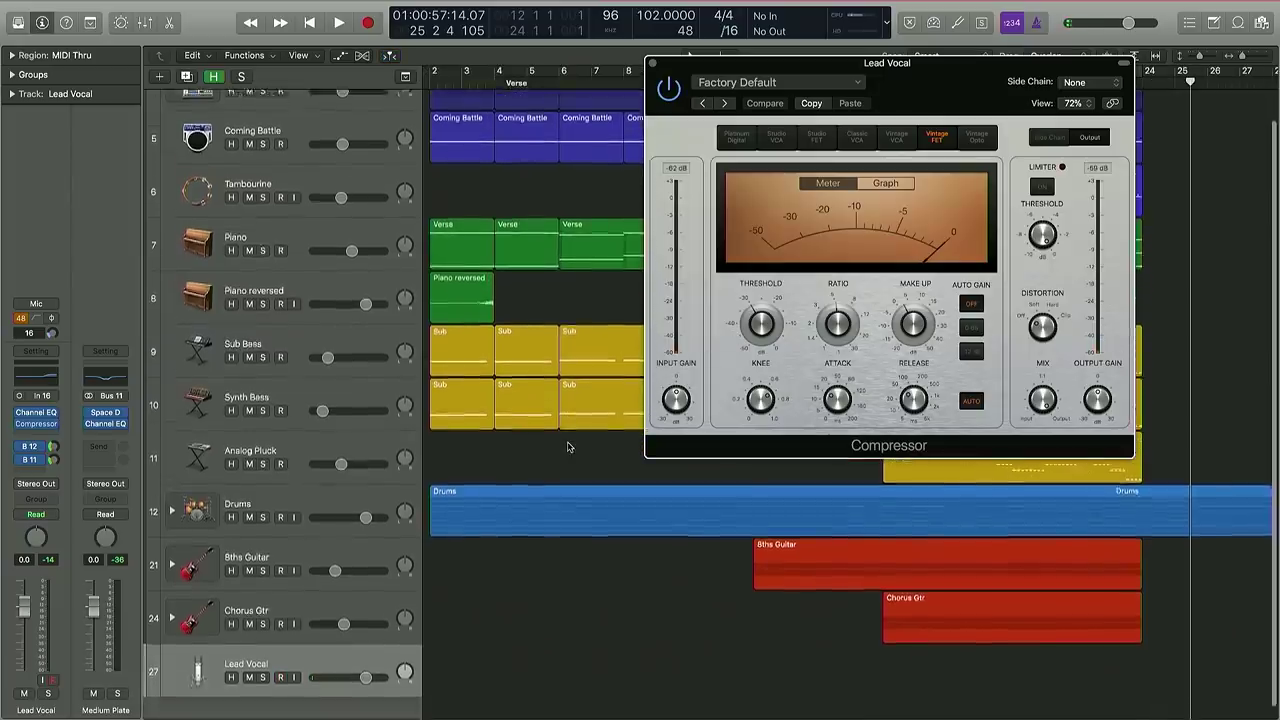
key(super+Down)
key(super+Down)
key(super+Down)
key(super+Down)
key(super+Down)
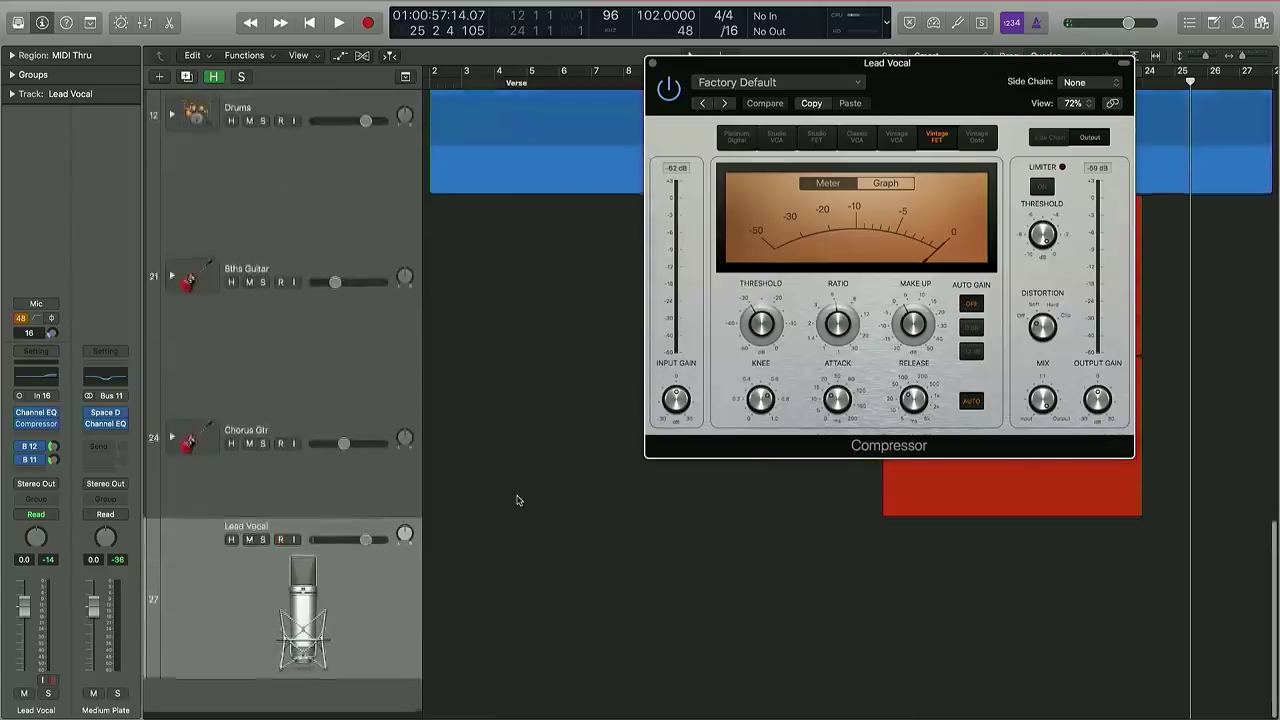
- Try recording a vocal take on the Lead Vocal track from bar 2
click(309, 22)
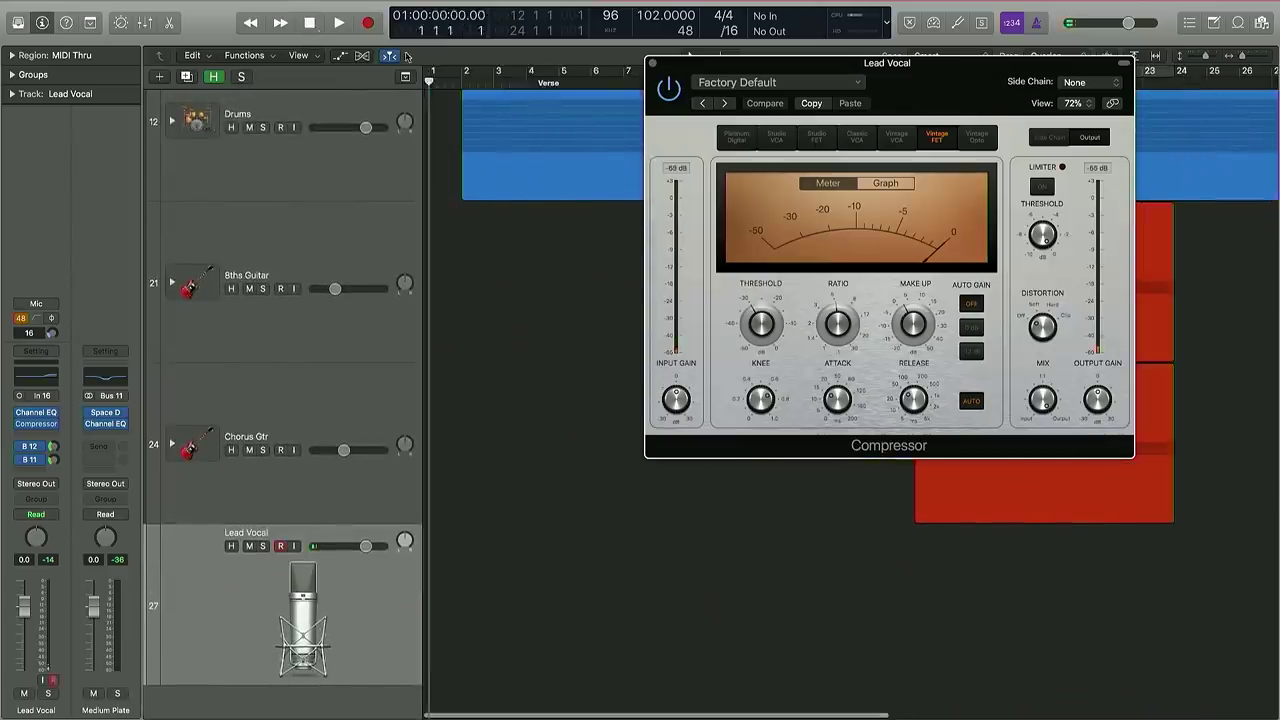
click(461, 83)
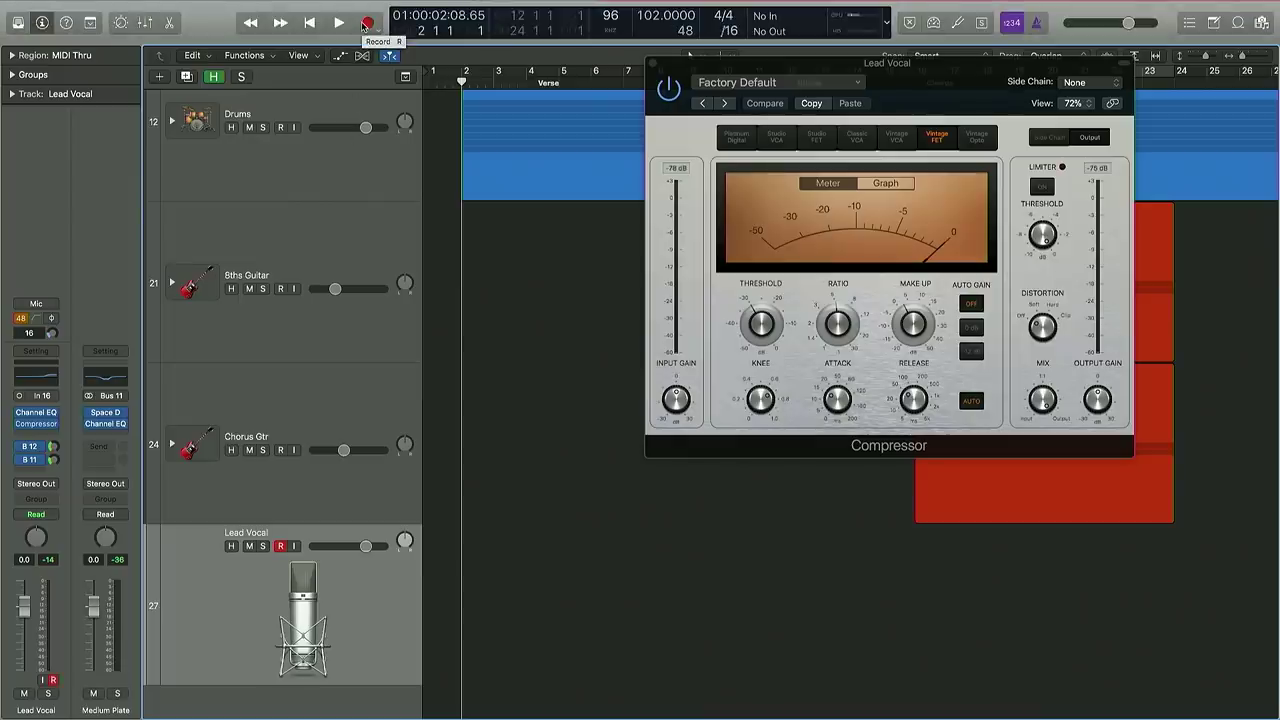
click(366, 22)
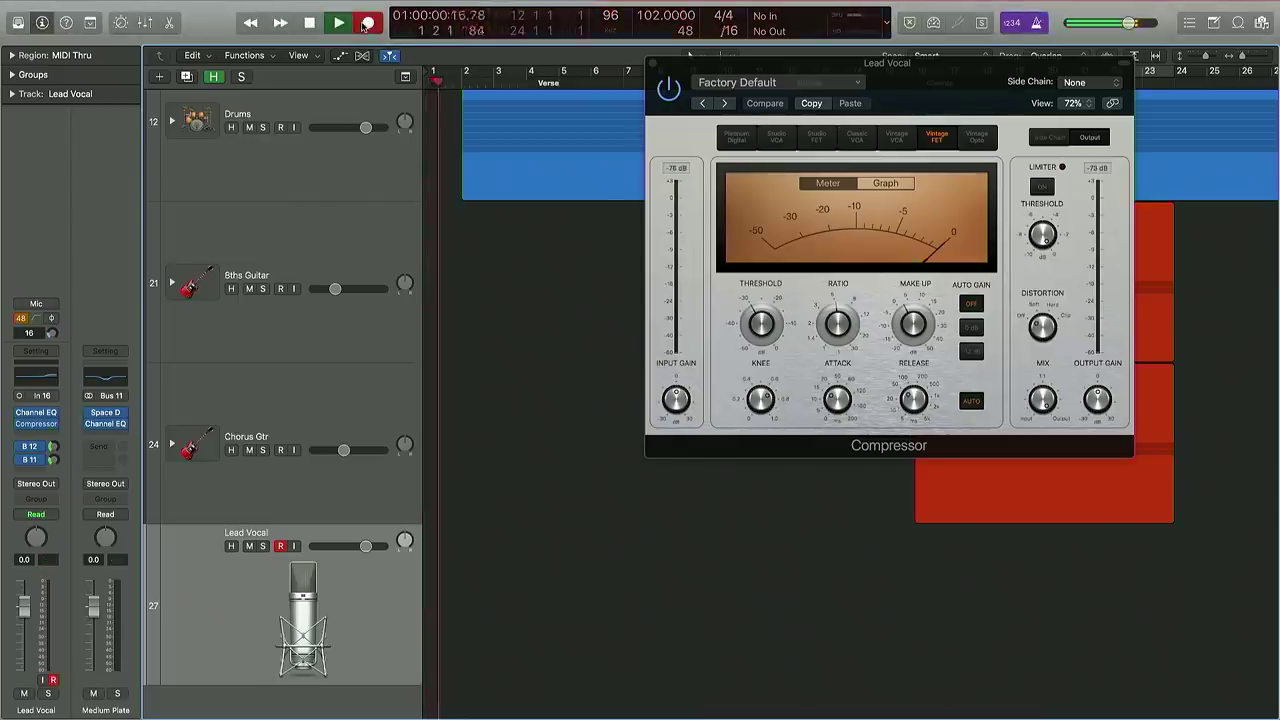
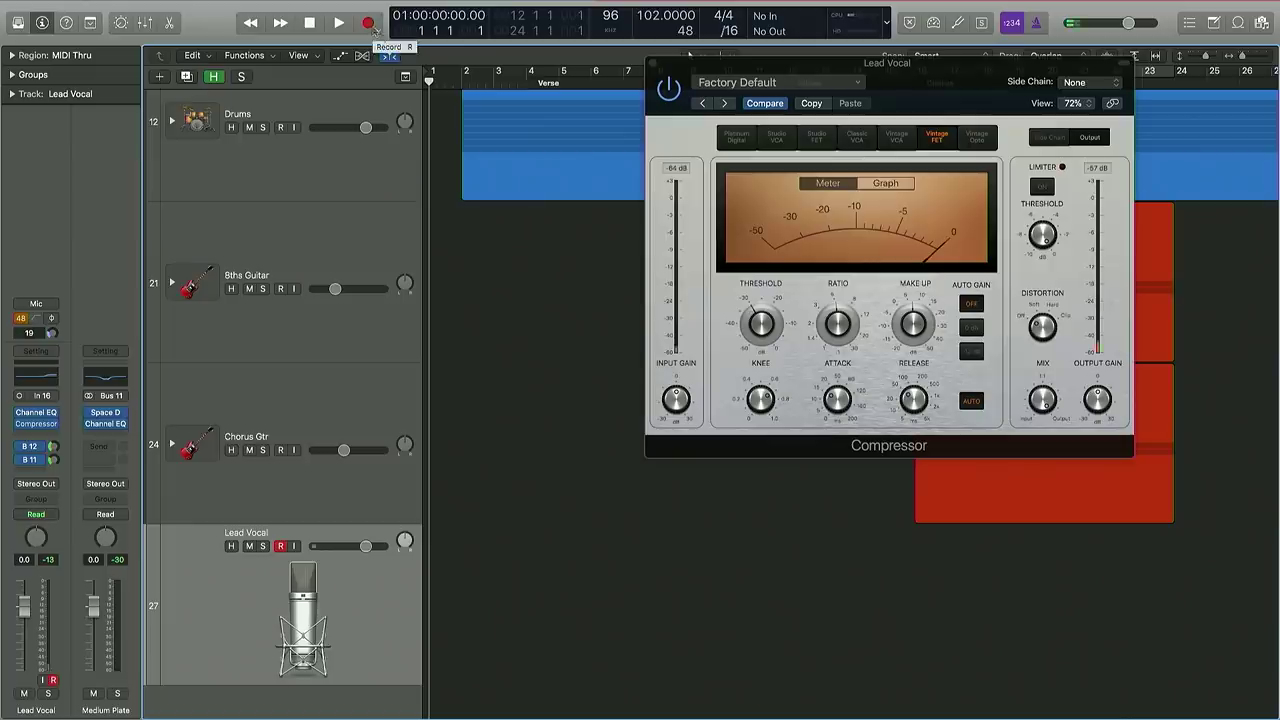
- Place the playhead back at bar 2 and record a fresh vocal take on the Lead Vocal track
click(462, 82)
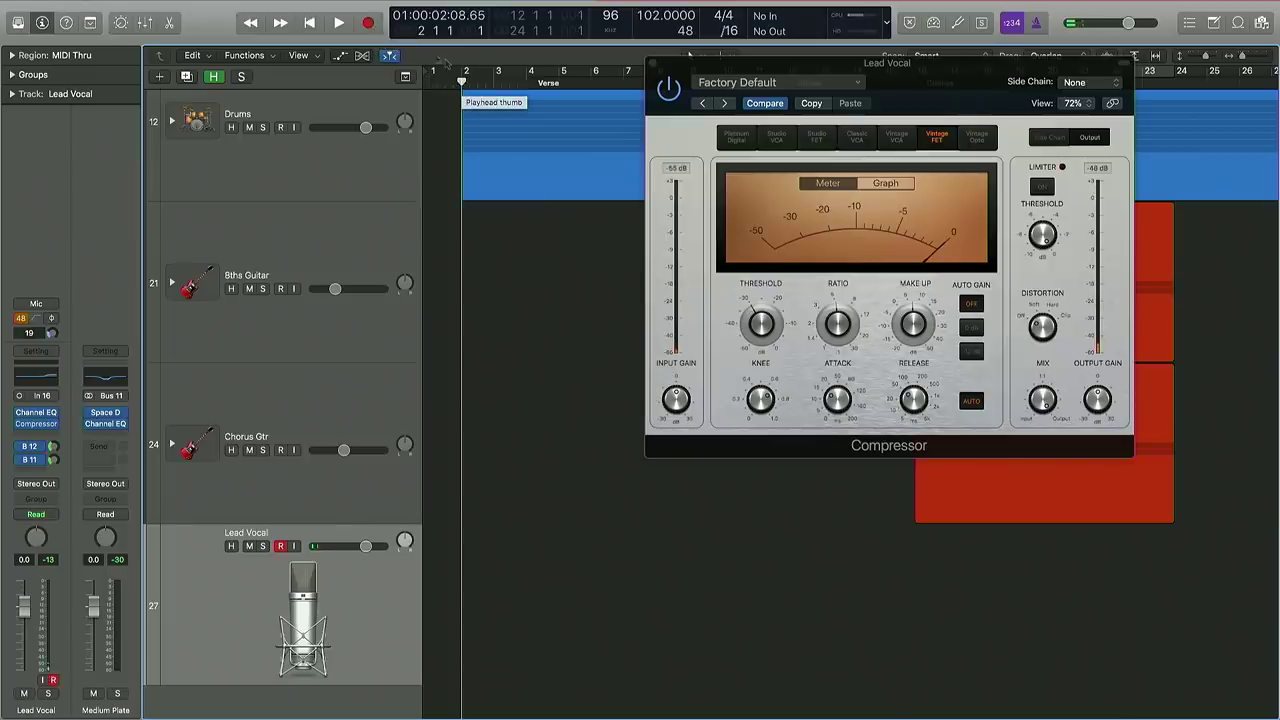
click(368, 24)
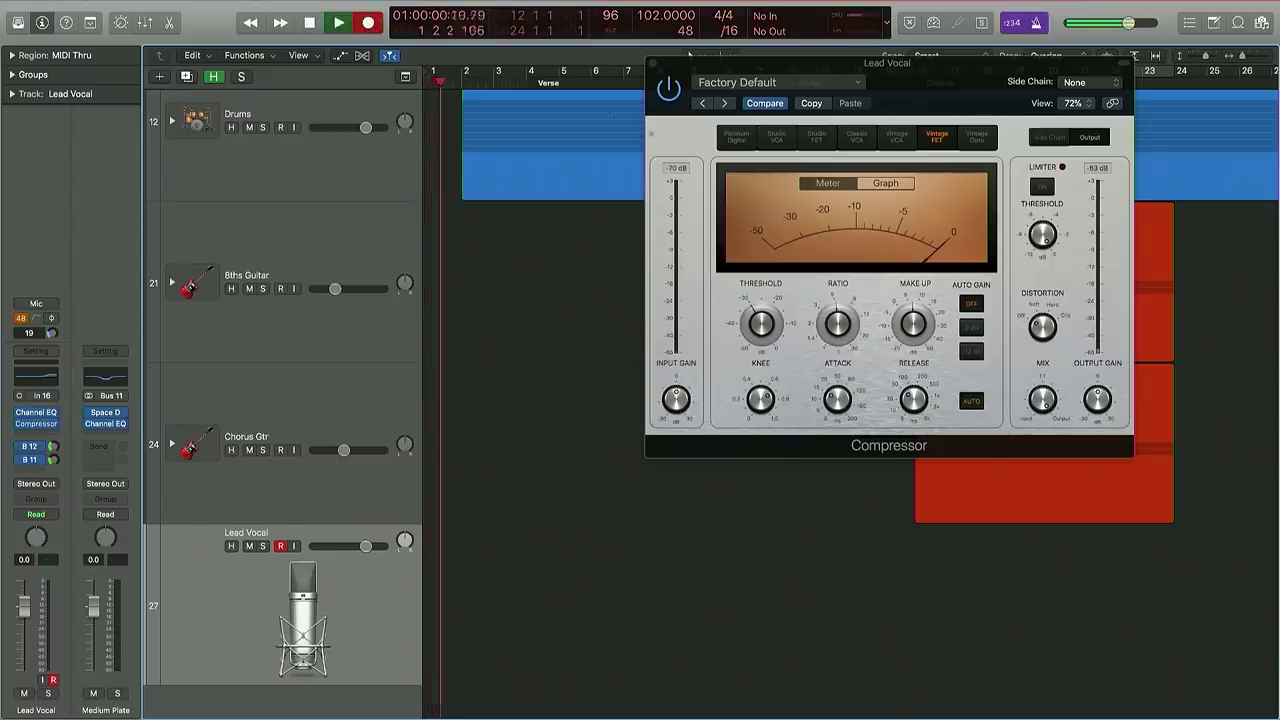
mouse_move(918, 323)
drag(918, 323, 918, 322)
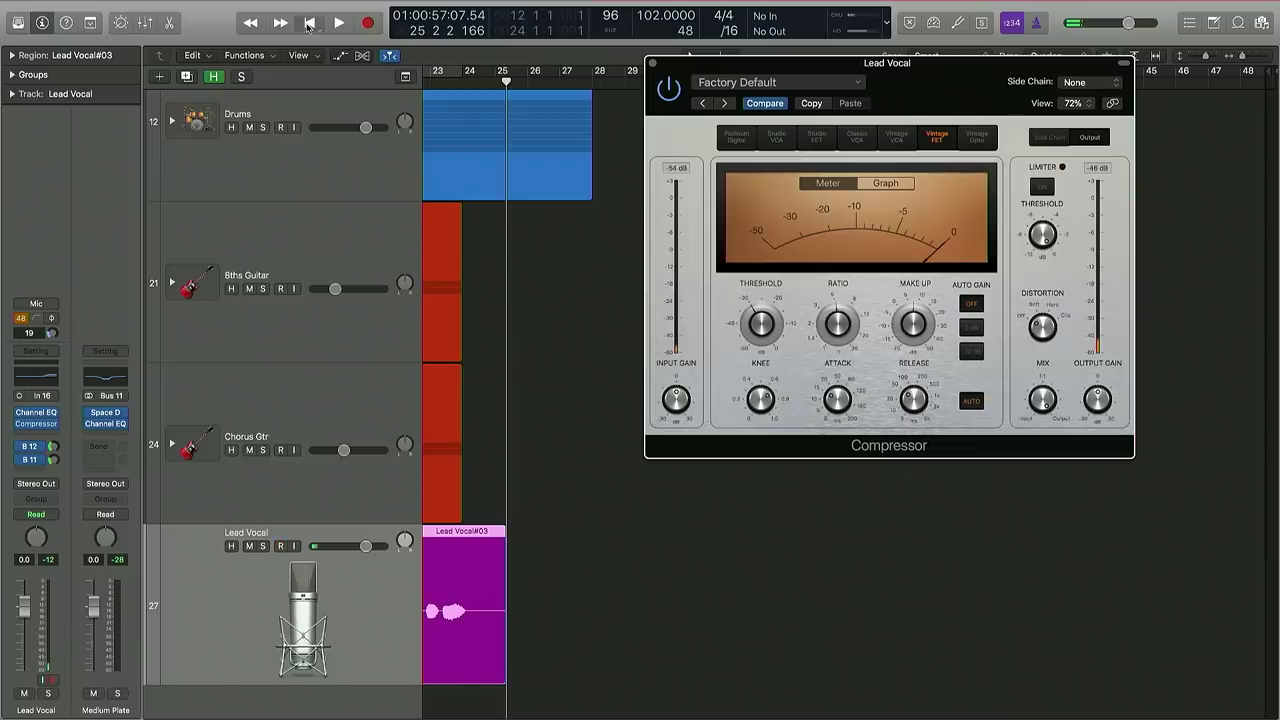
- Return to bar 2, record a second take over the existing Lead Vocal region, and stop after the performance ends
click(308, 24)
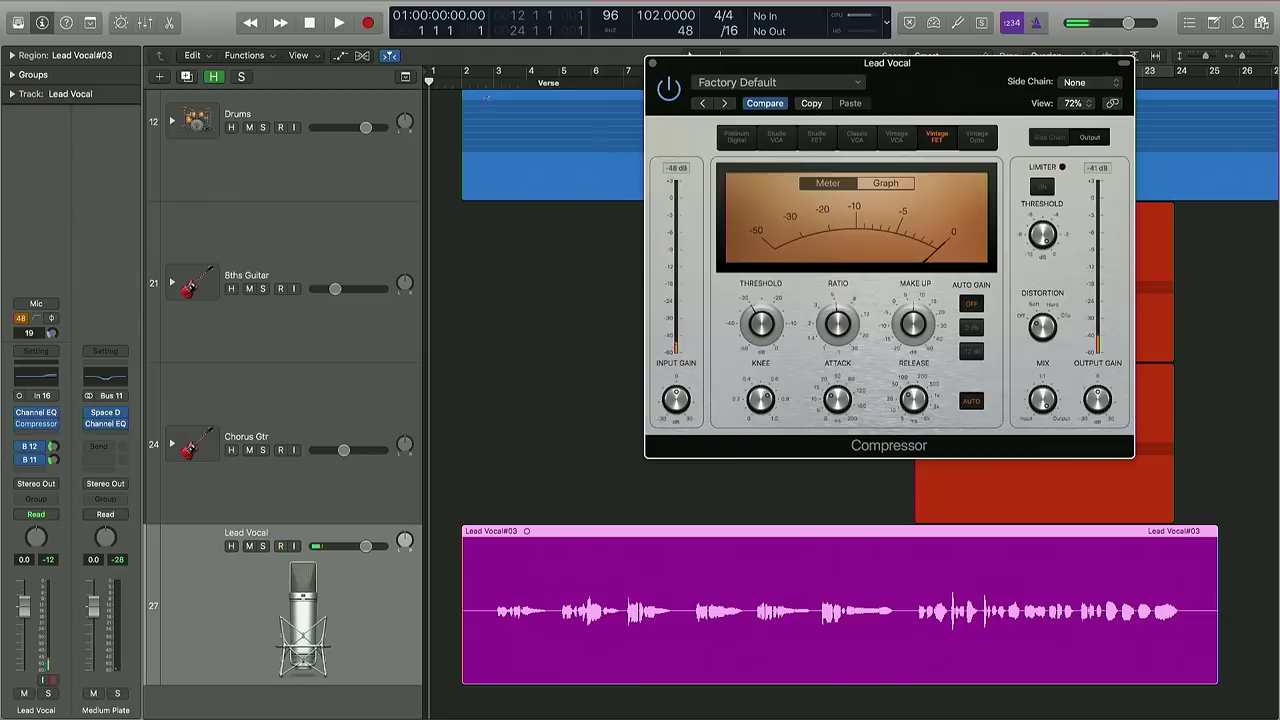
click(462, 82)
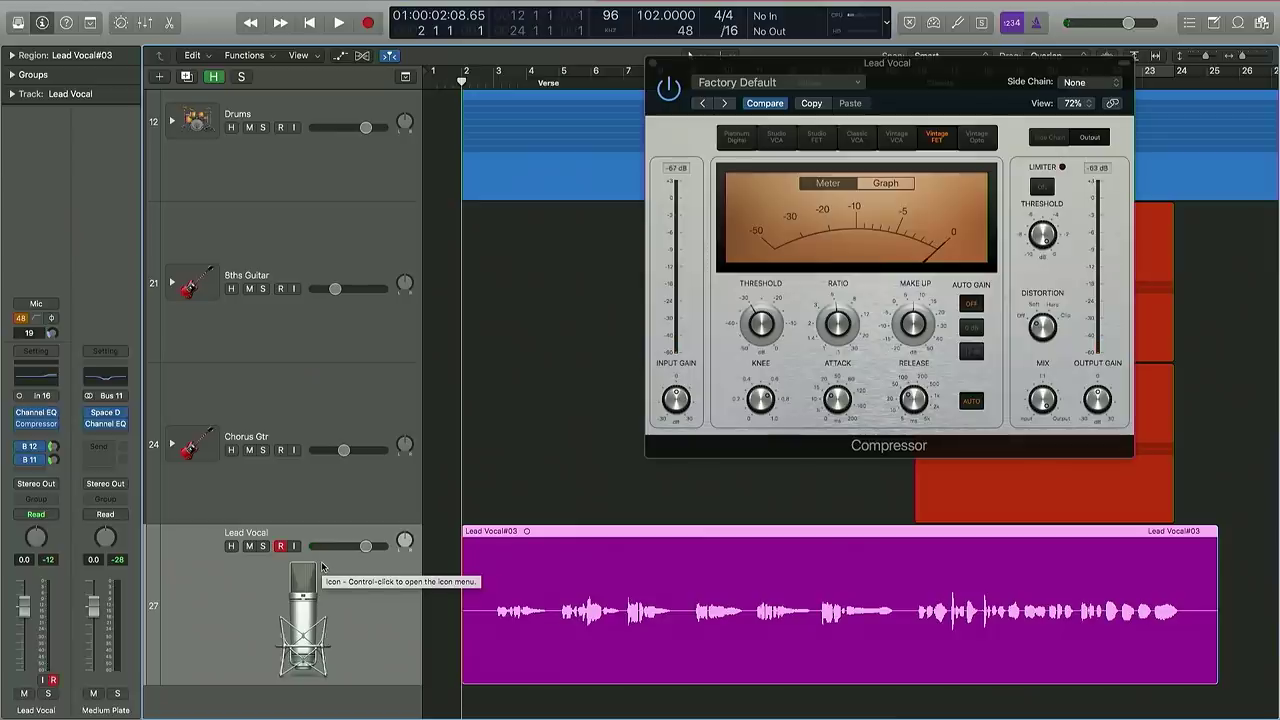
click(367, 23)
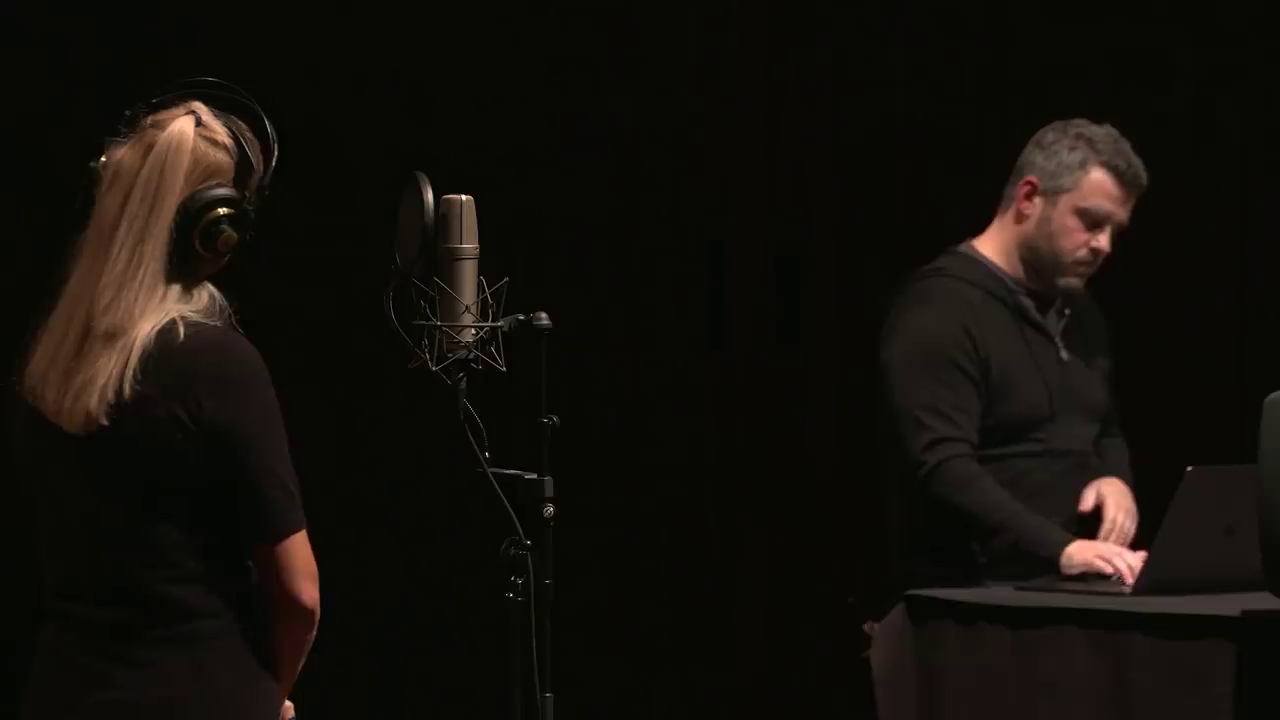
key(space)
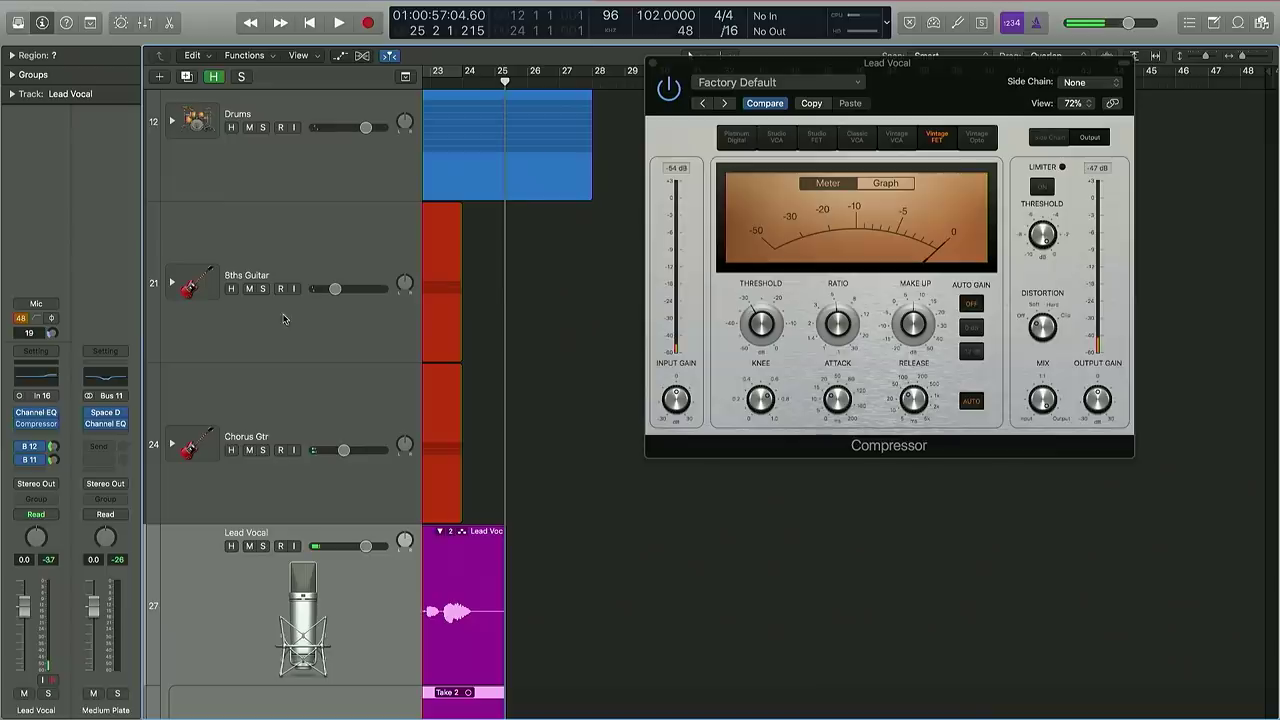
- Review the two takes, collapse the Lead Vocal take folder, and create a new track with duplicate Lead Vocal settings
scroll(600, 575, down, 5)
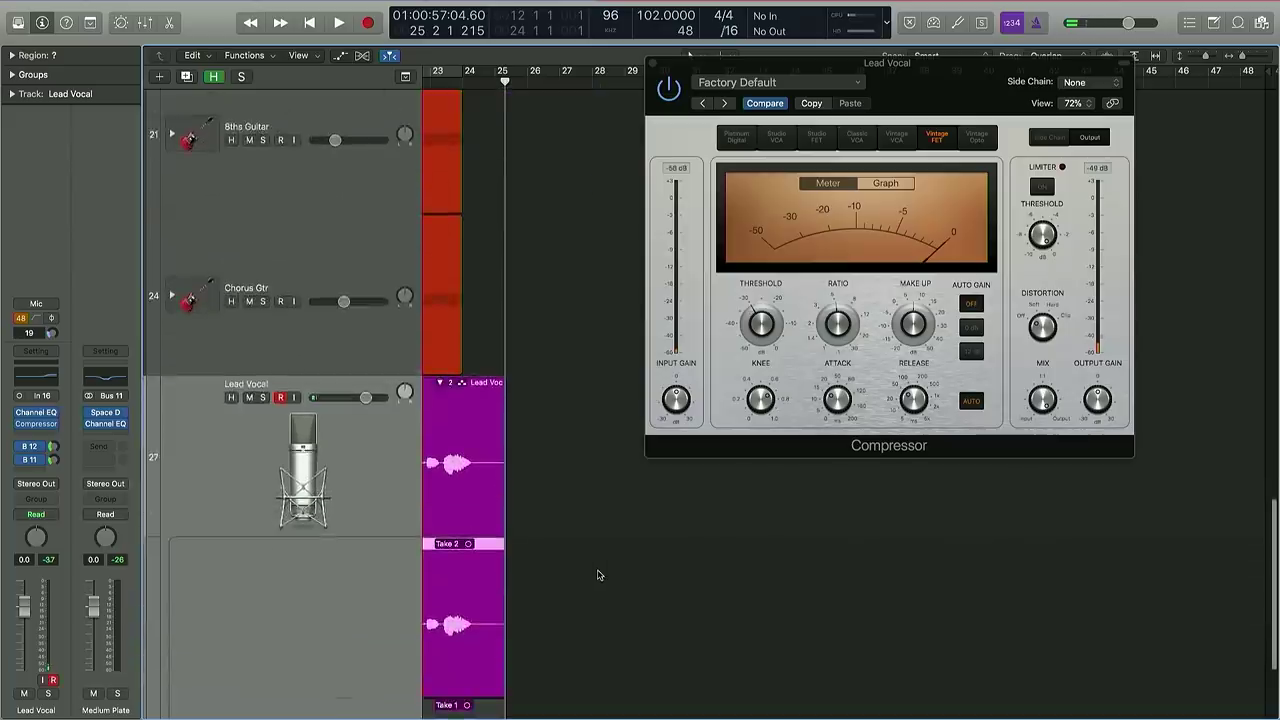
scroll(598, 575, down, 2)
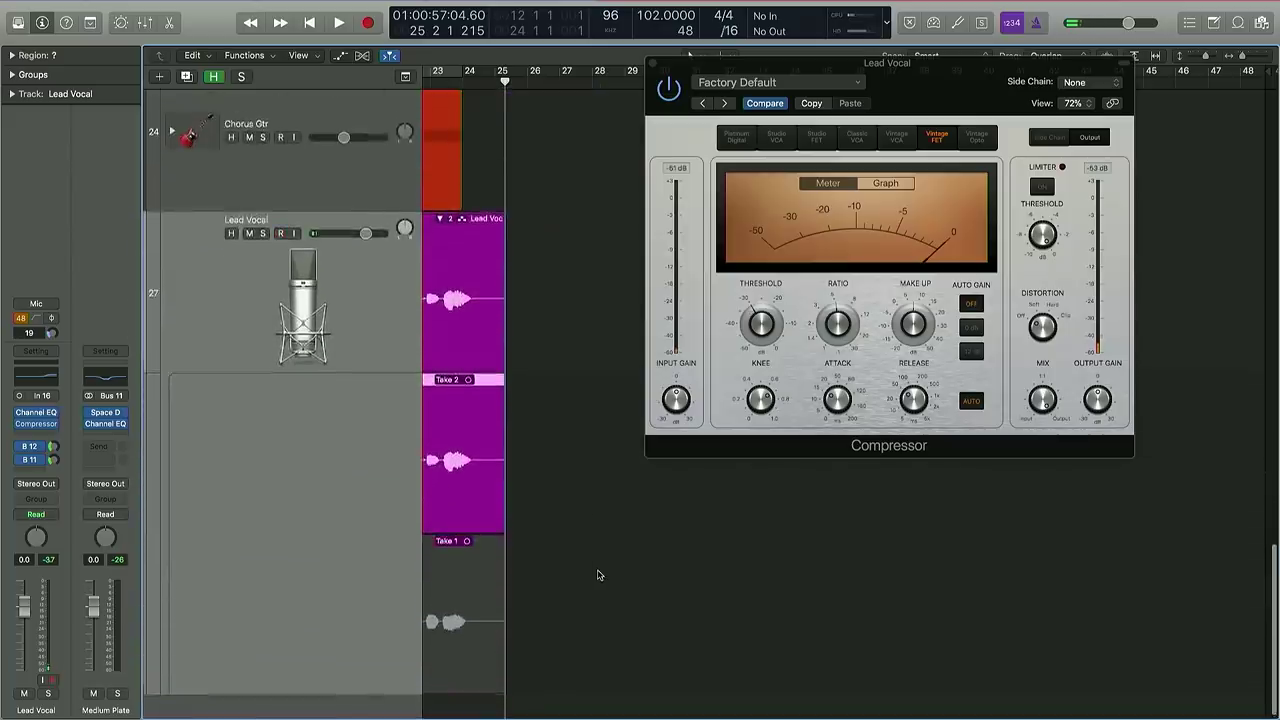
scroll(598, 575, left, 10)
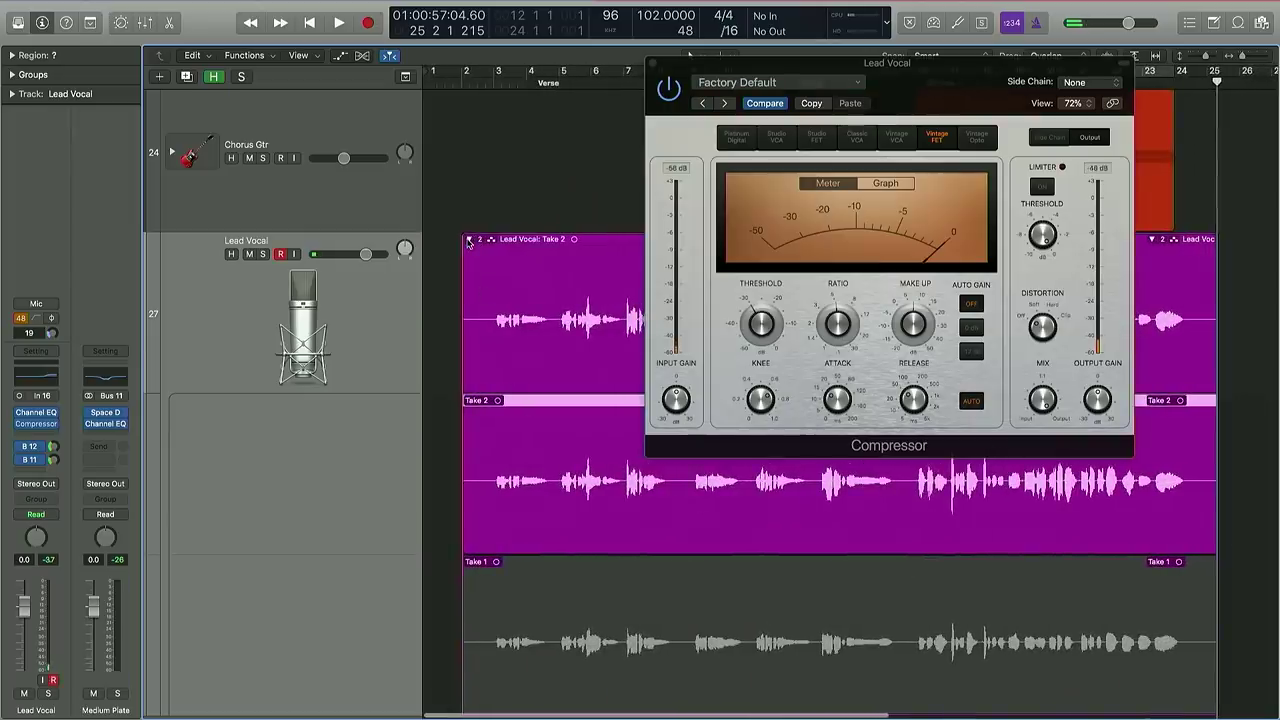
click(469, 240)
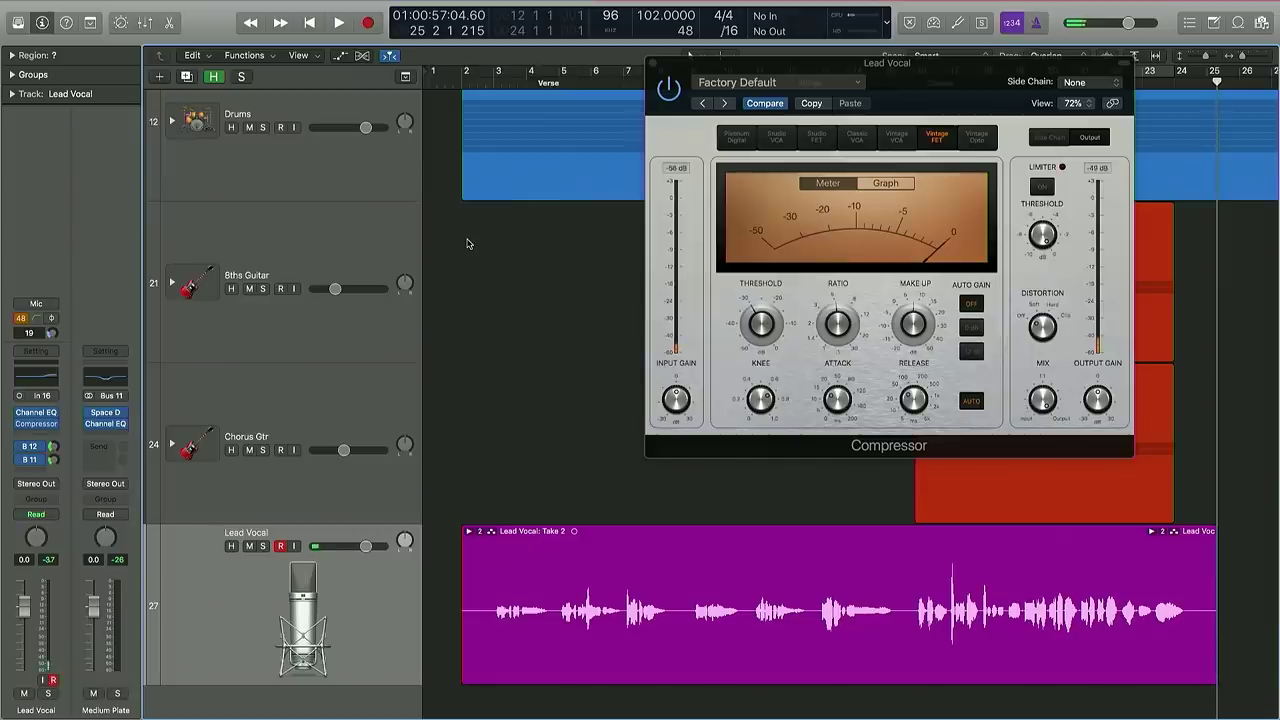
click(187, 78)
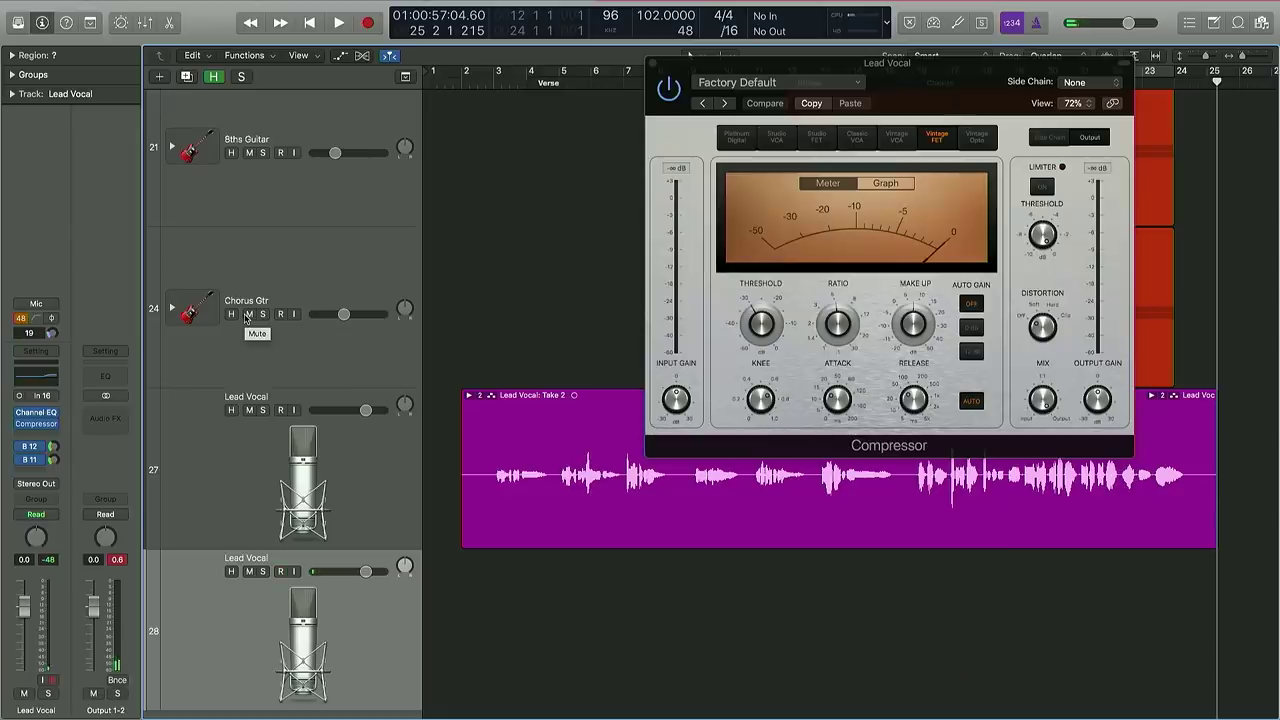
- Set the cycle range over the chorus from bar 16 to bar 24 and reset the channel peak level displays
click(653, 64)
scroll(693, 354, right, 5)
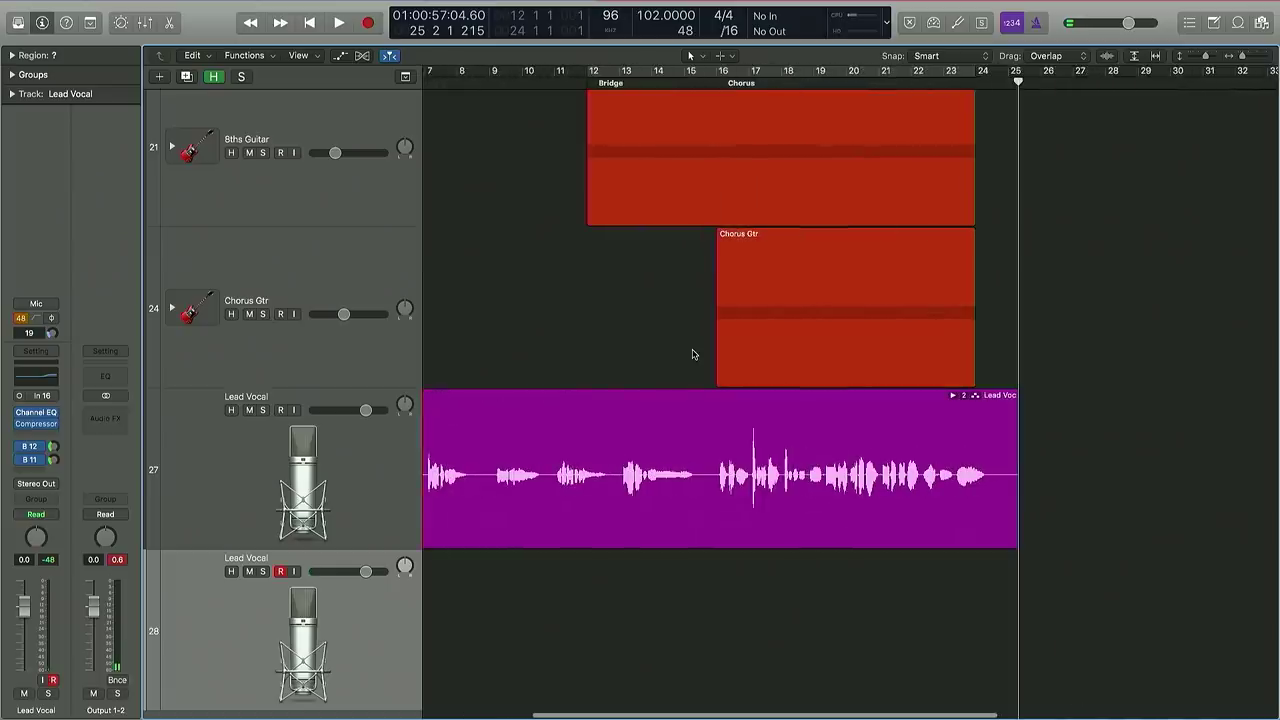
drag(726, 75, 974, 100)
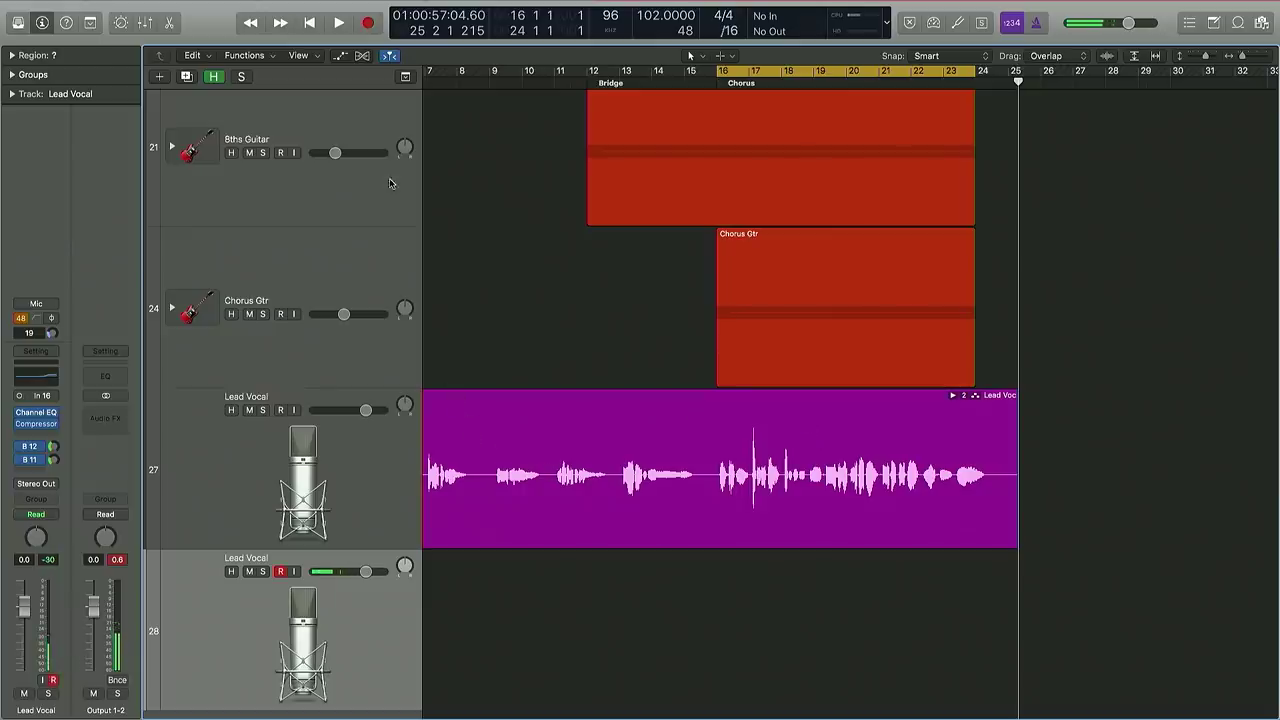
click(117, 559)
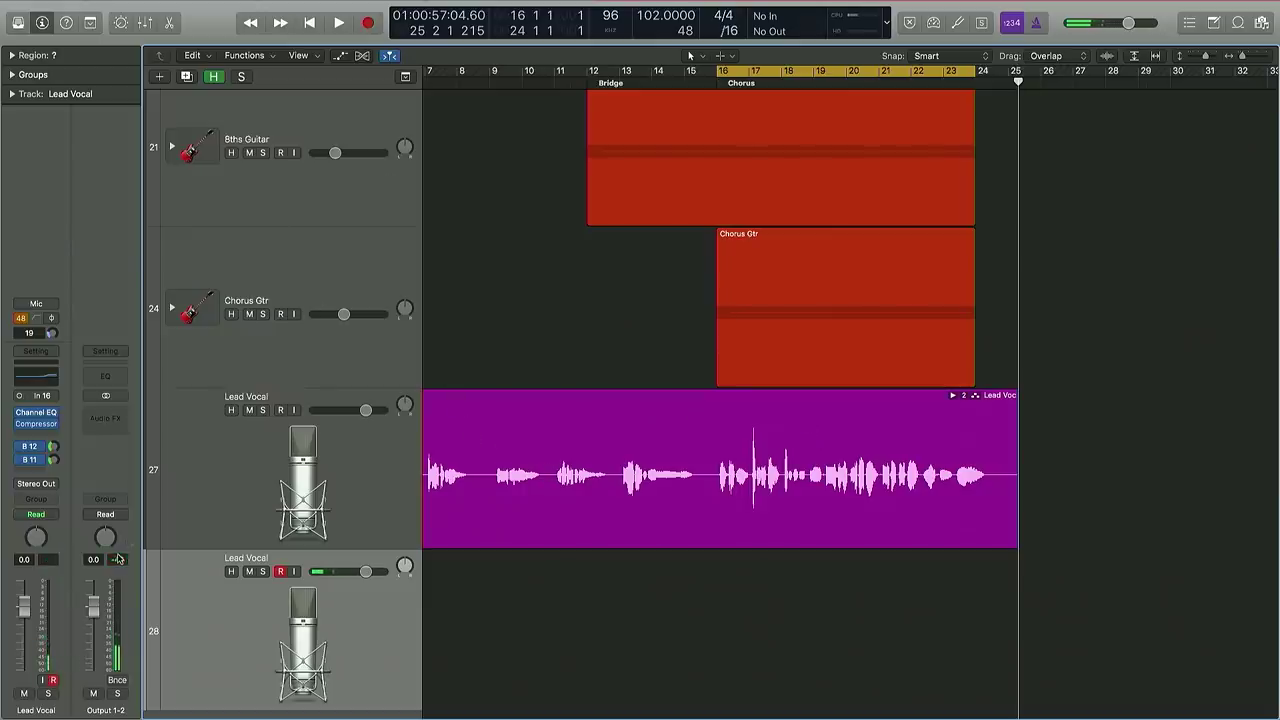
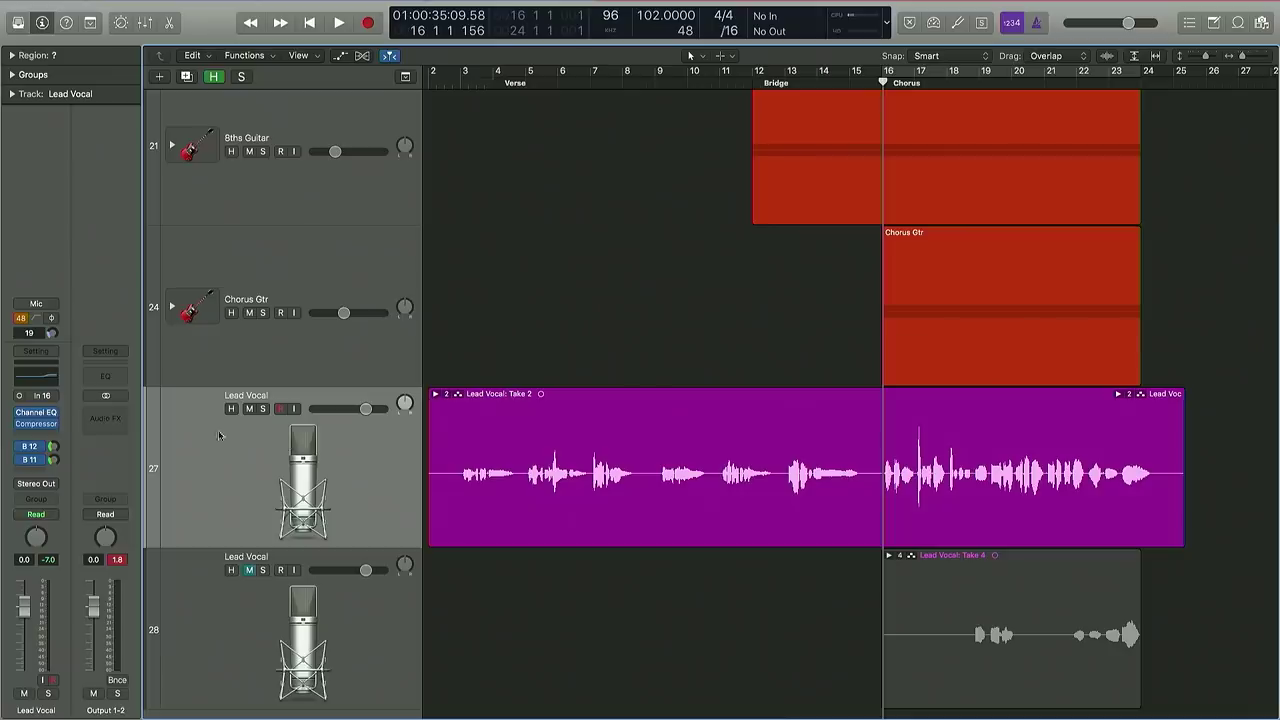
- Expand the original Lead Vocal take folder and comp Take 1 over the verse and bridge, ending just before bar 16
click(435, 396)
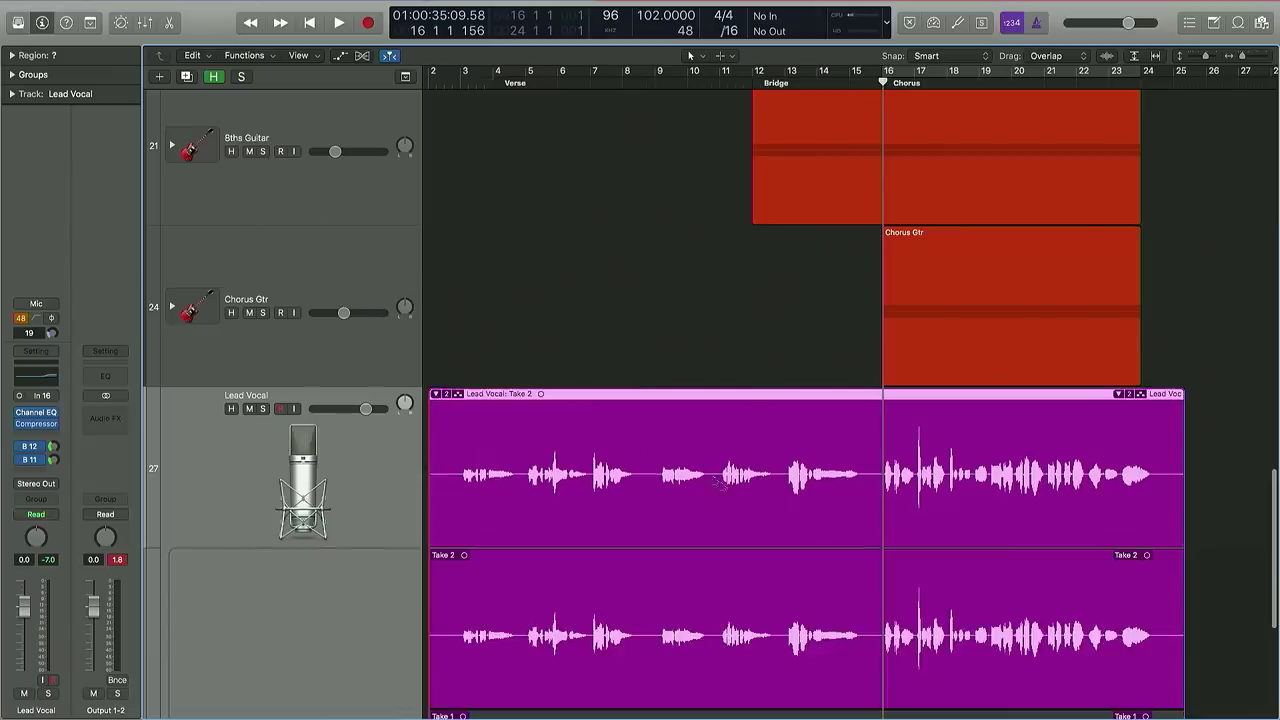
scroll(725, 490, down, 5)
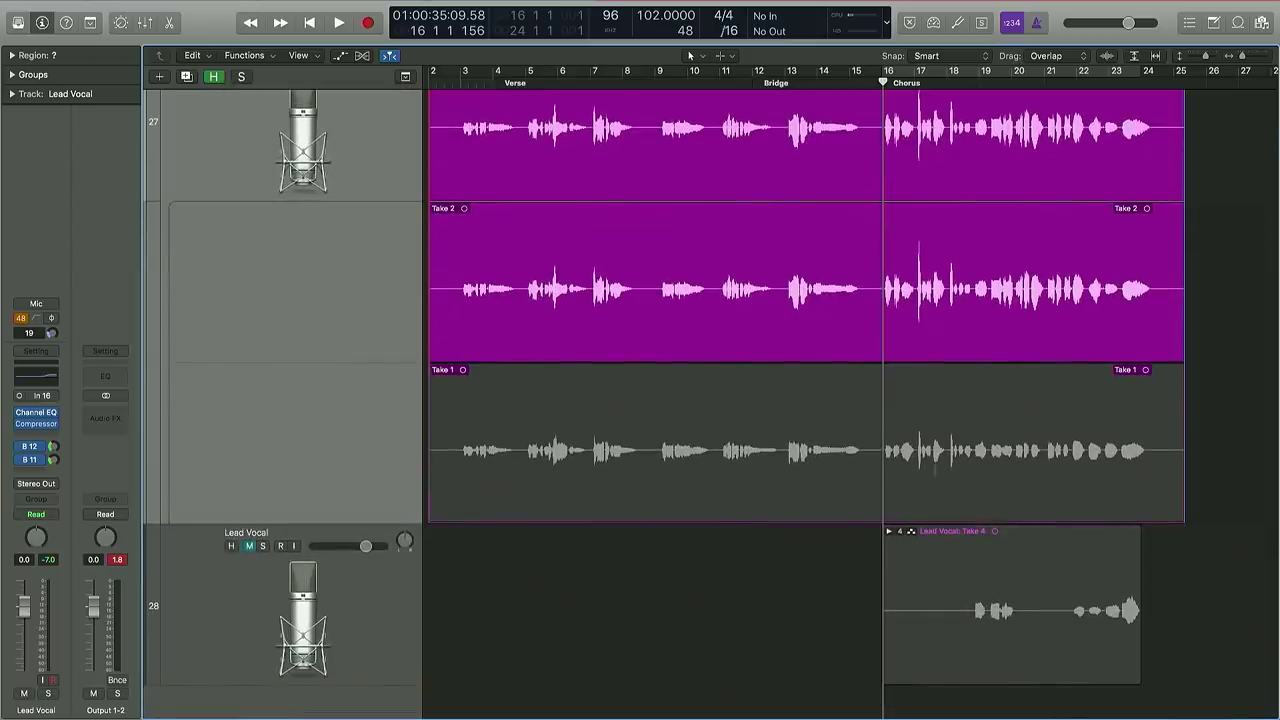
drag(876, 459, 407, 479)
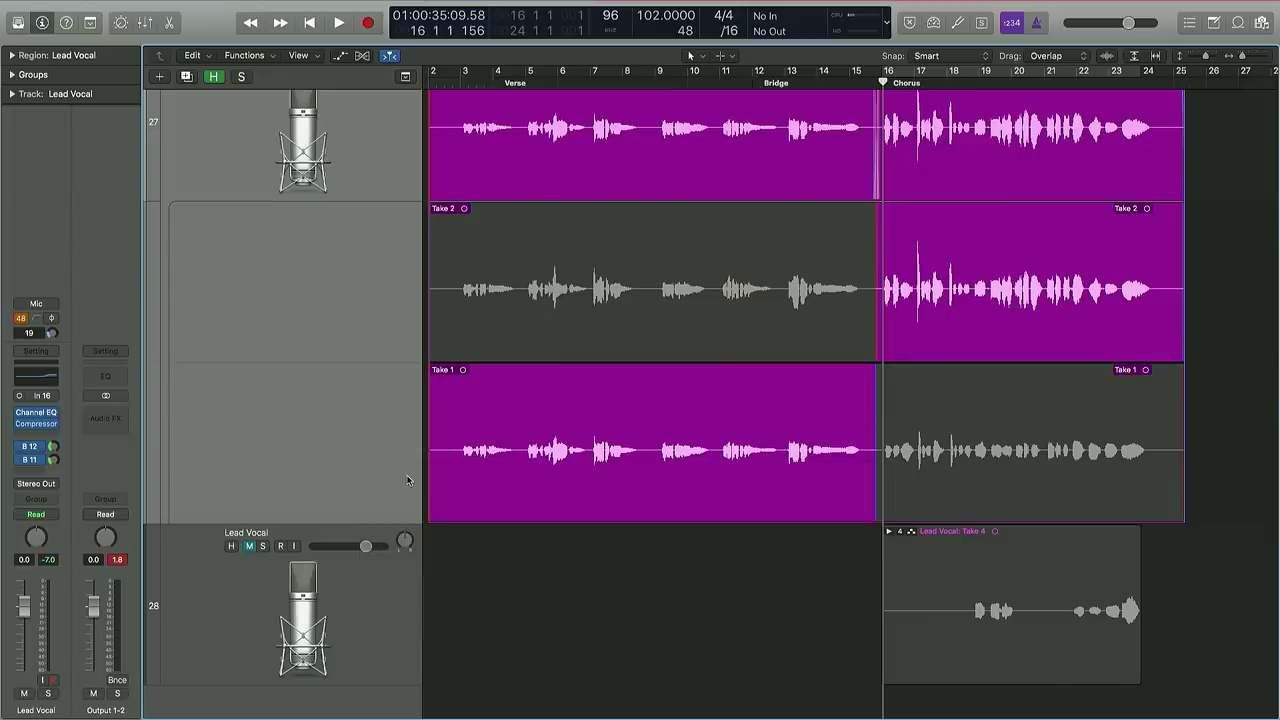
- Swap Take 2 into the comp for the verse phrases at about bars 9 to 11 and bars 5 to 7
scroll(973, 371, up, 2)
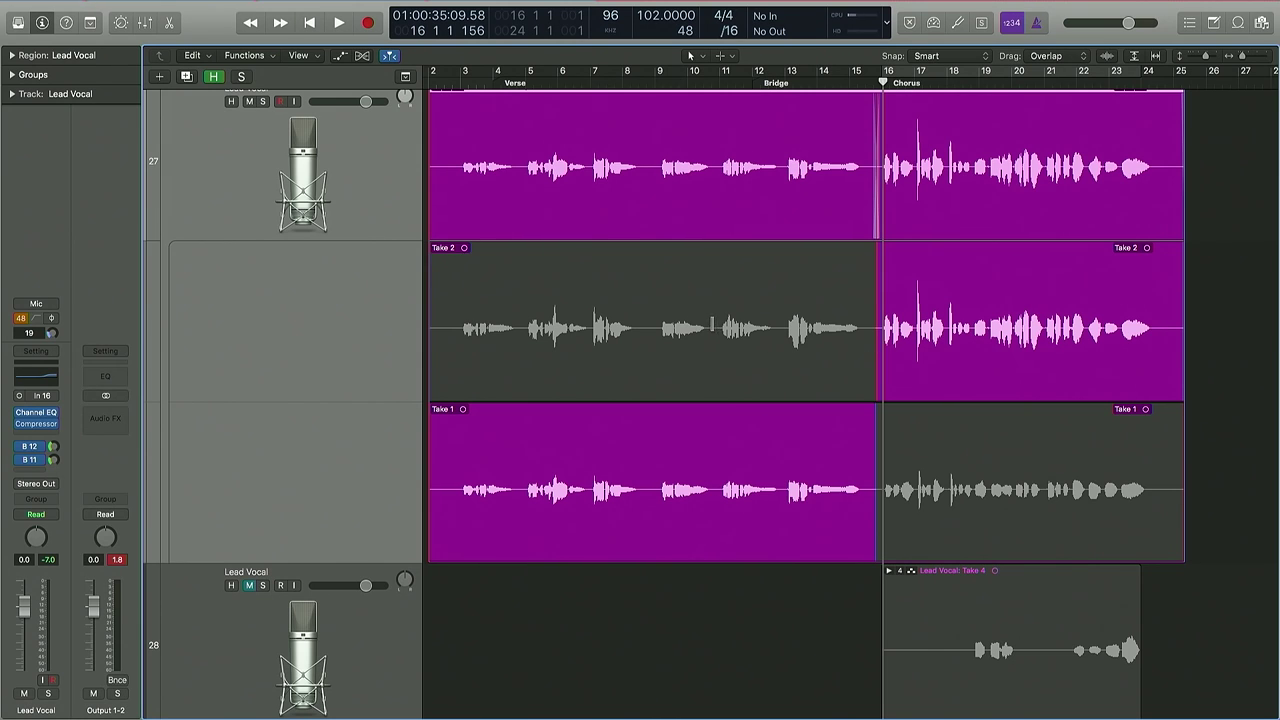
drag(712, 325, 648, 331)
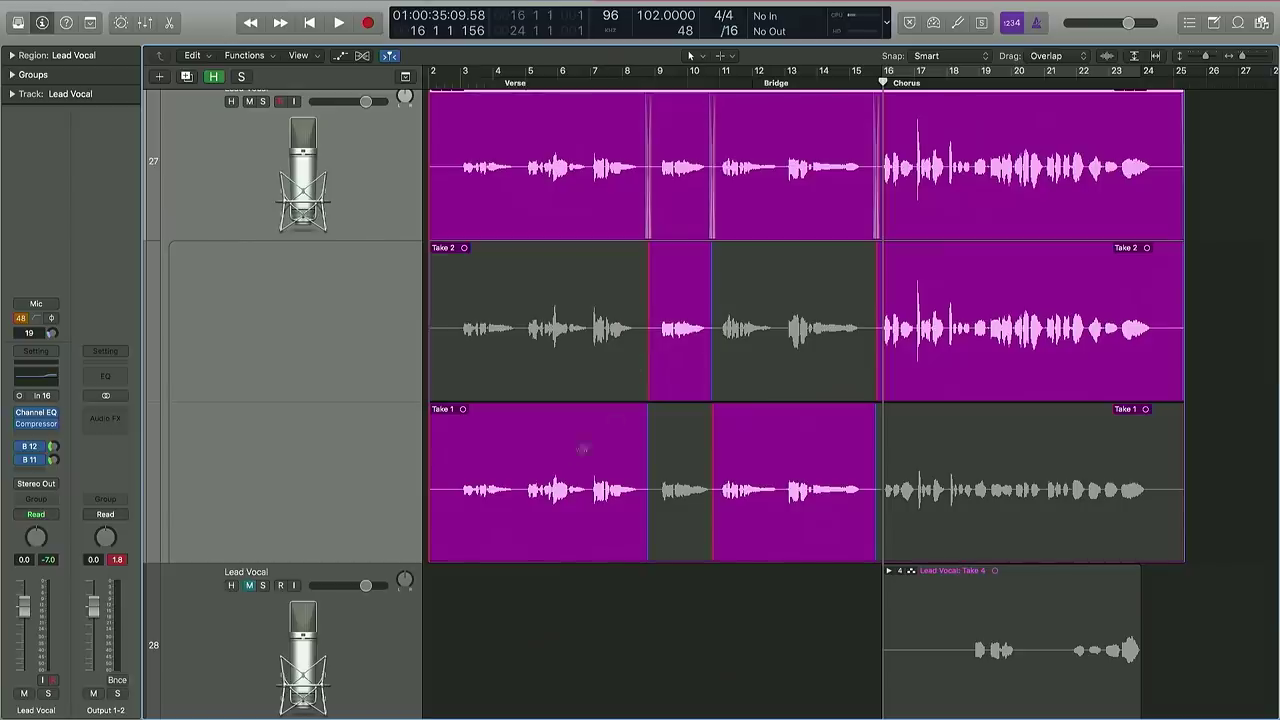
drag(526, 344, 587, 349)
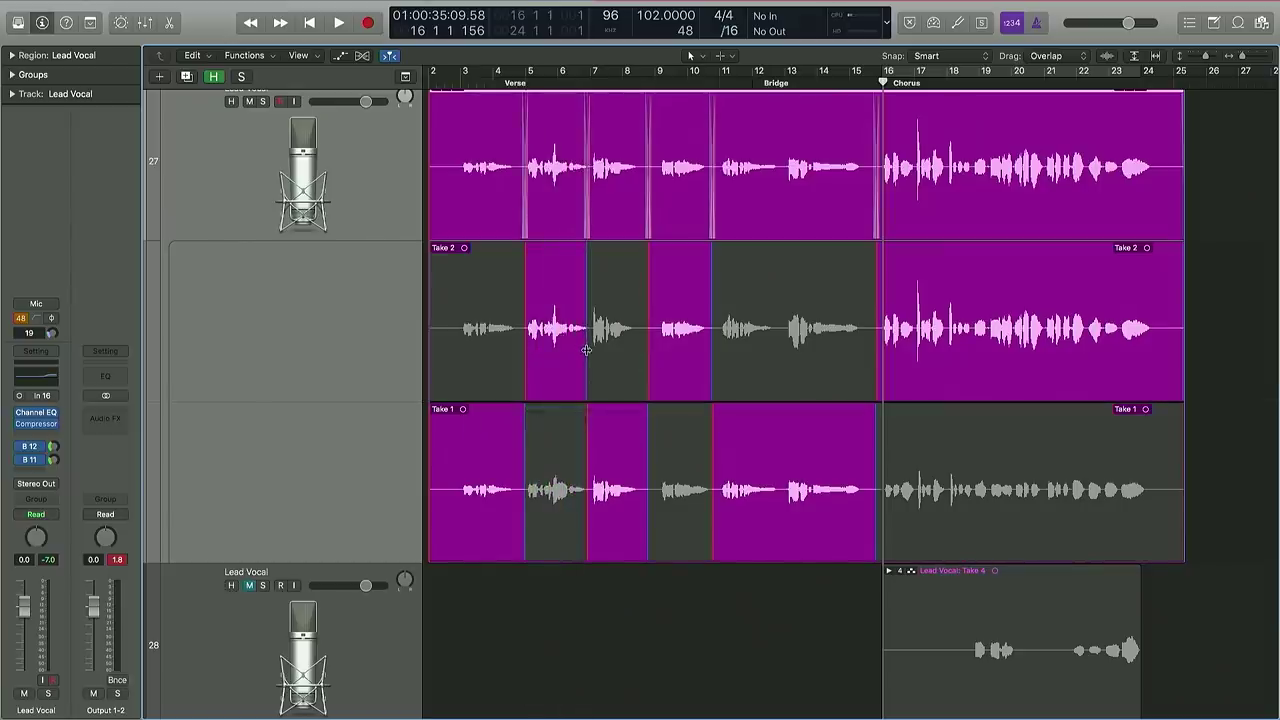
- Rework the comp to use Take 1 throughout the verse and bridge and Take 2 from just before the chorus
scroll(663, 371, up, 2)
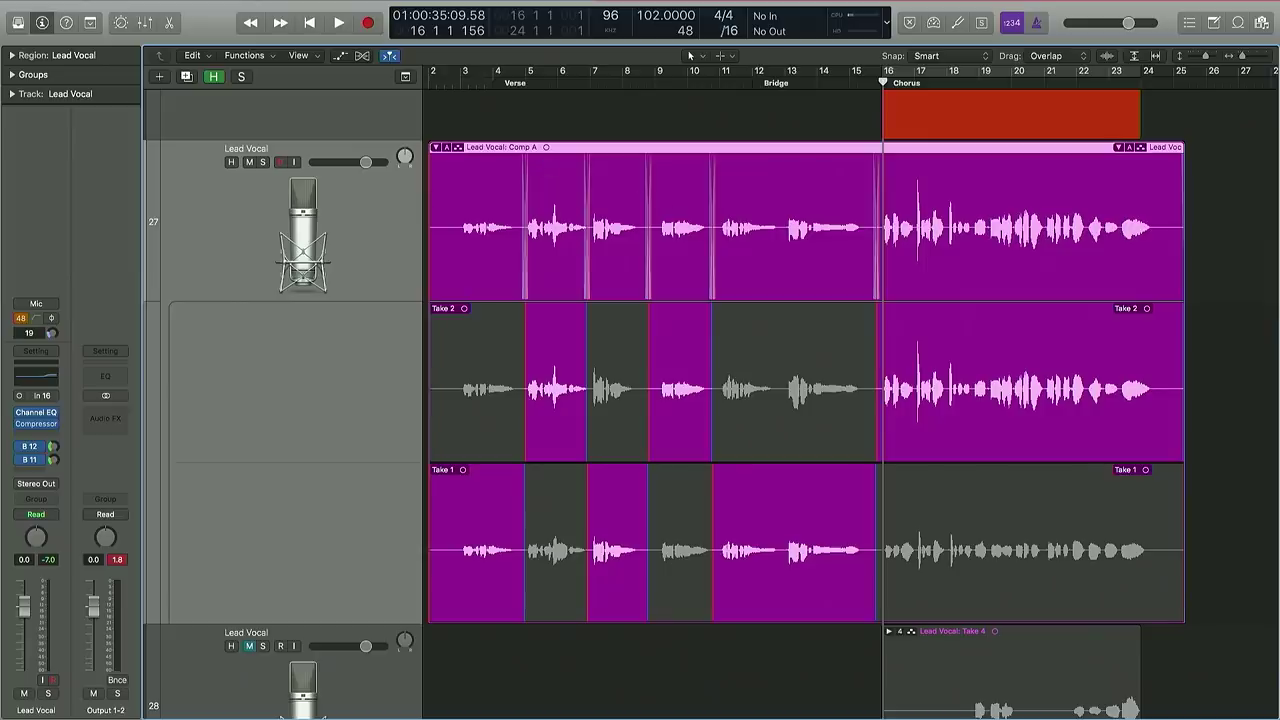
drag(864, 554, 605, 555)
drag(514, 538, 611, 545)
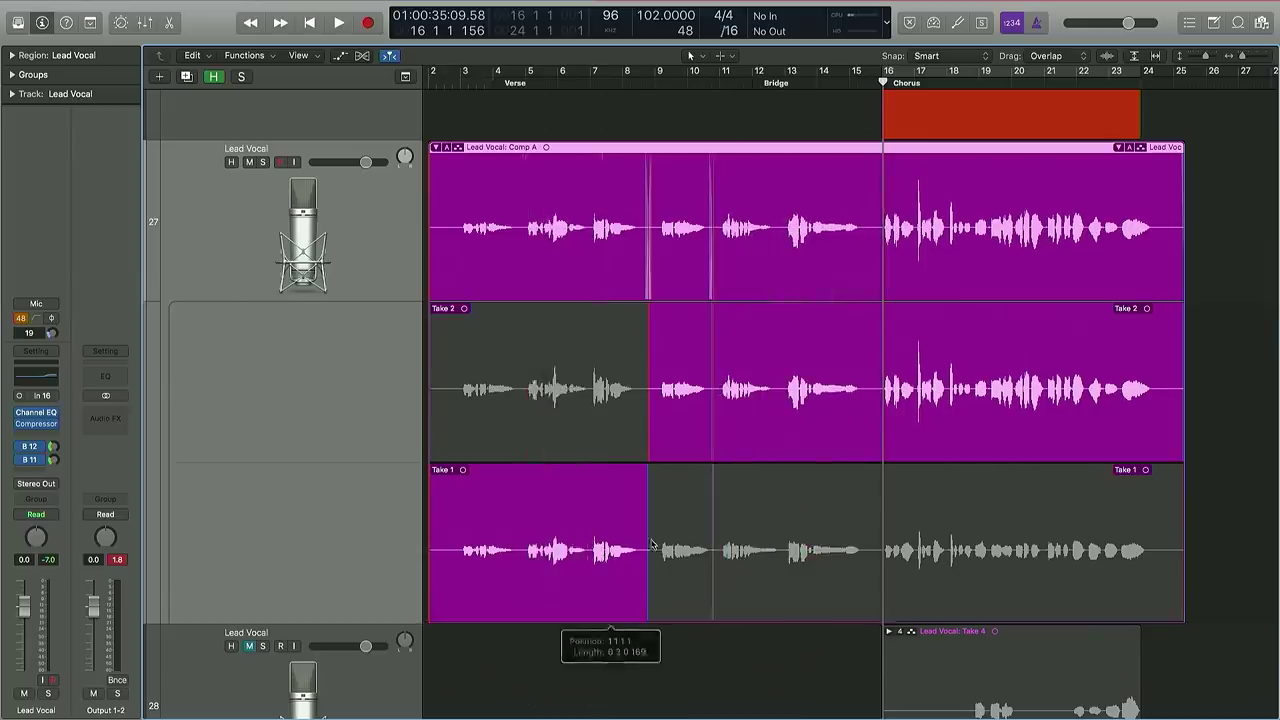
drag(641, 503, 866, 525)
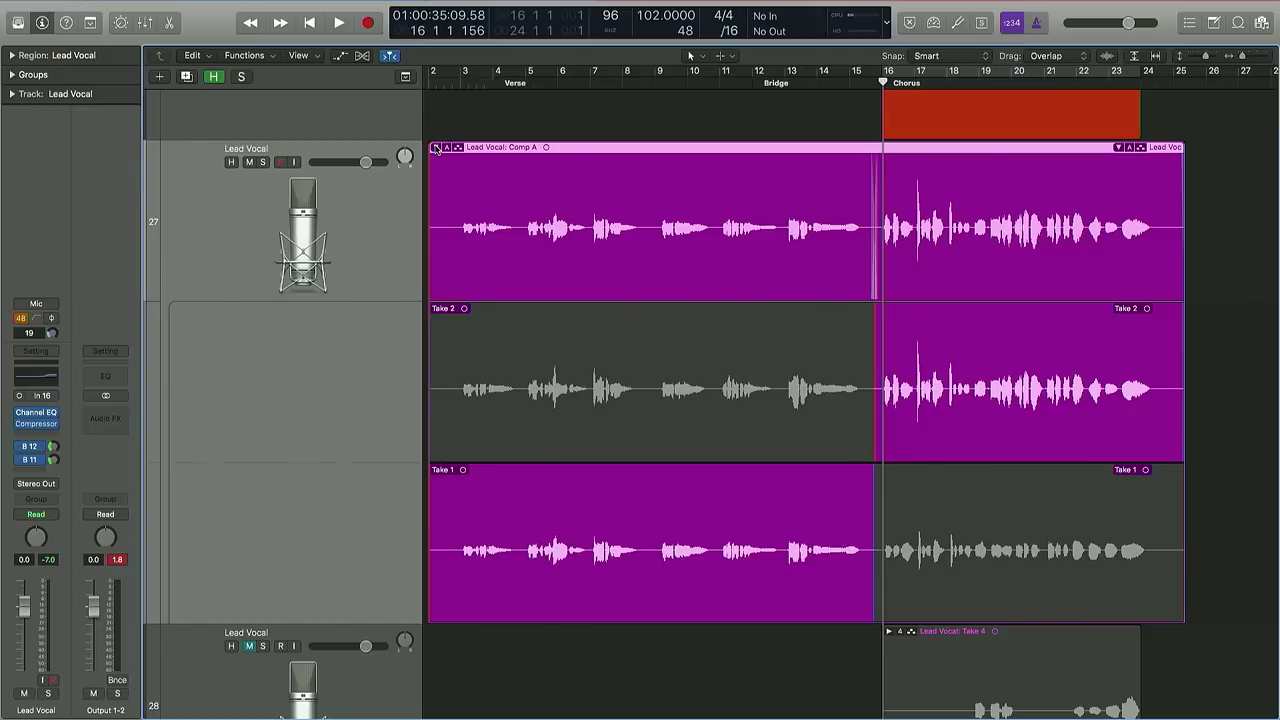
- Collapse the Lead Vocal take folder and flatten Comp A into regular audio regions
click(435, 147)
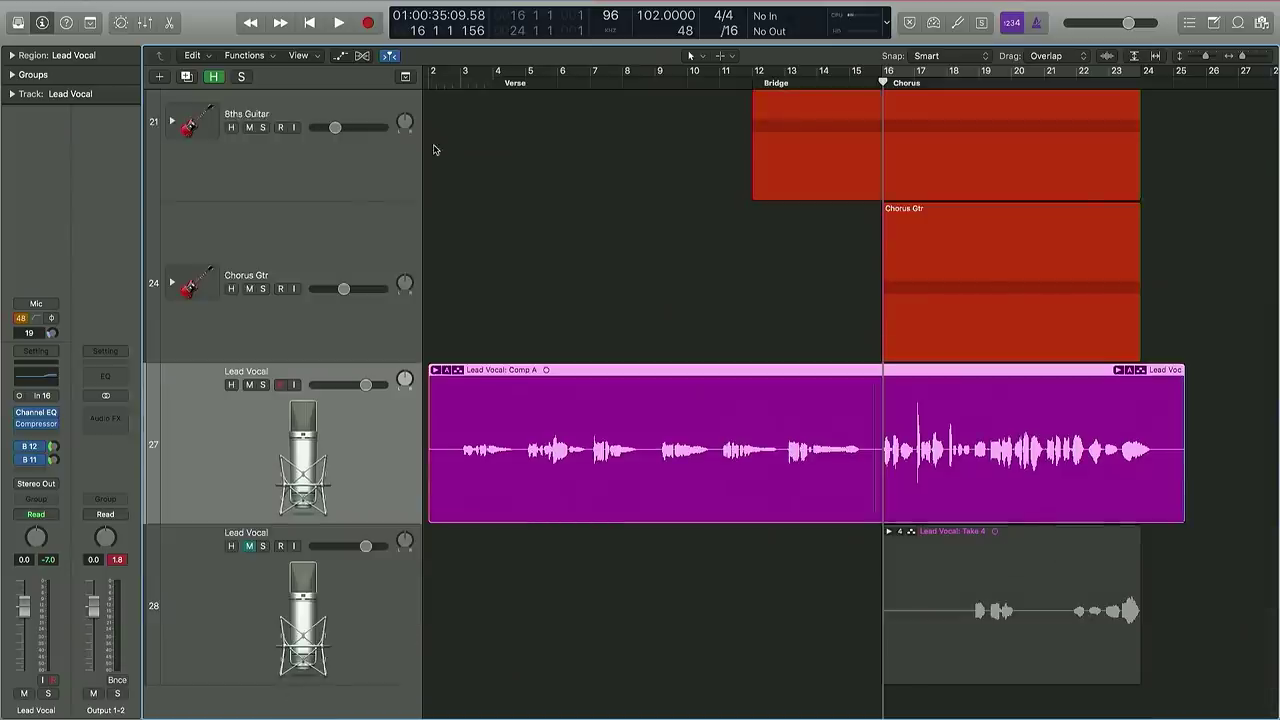
click(447, 370)
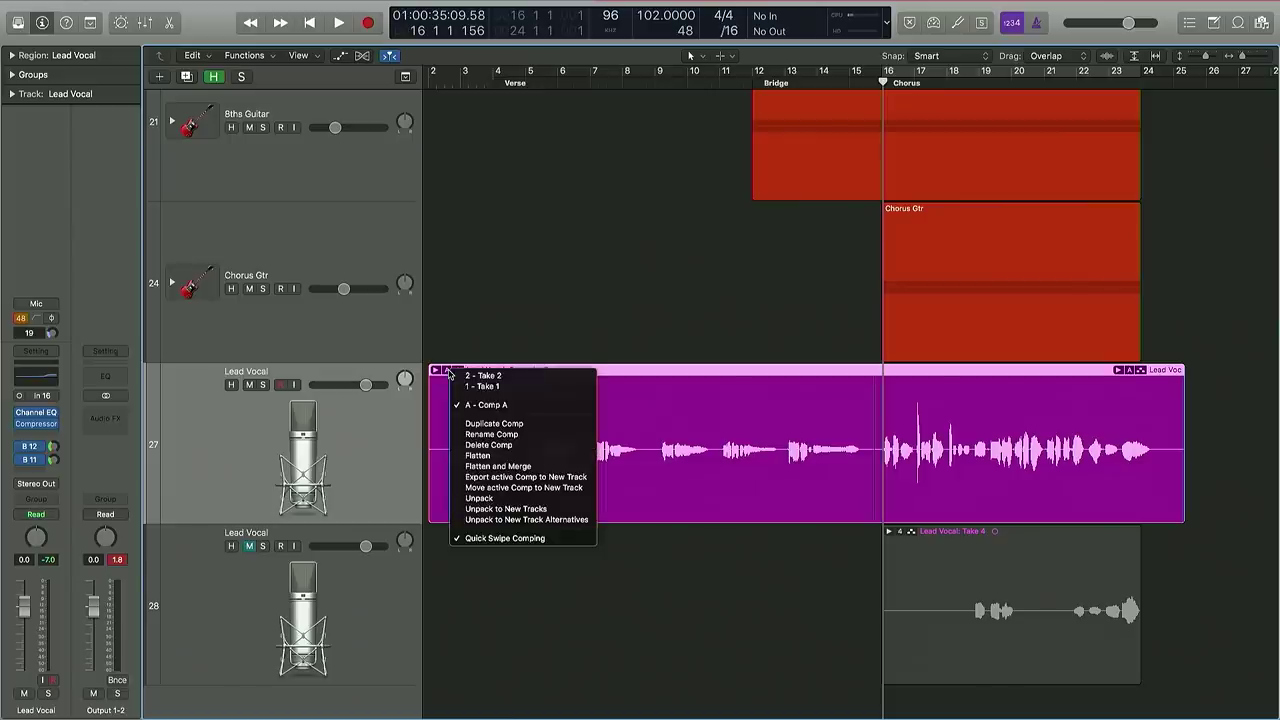
click(492, 456)
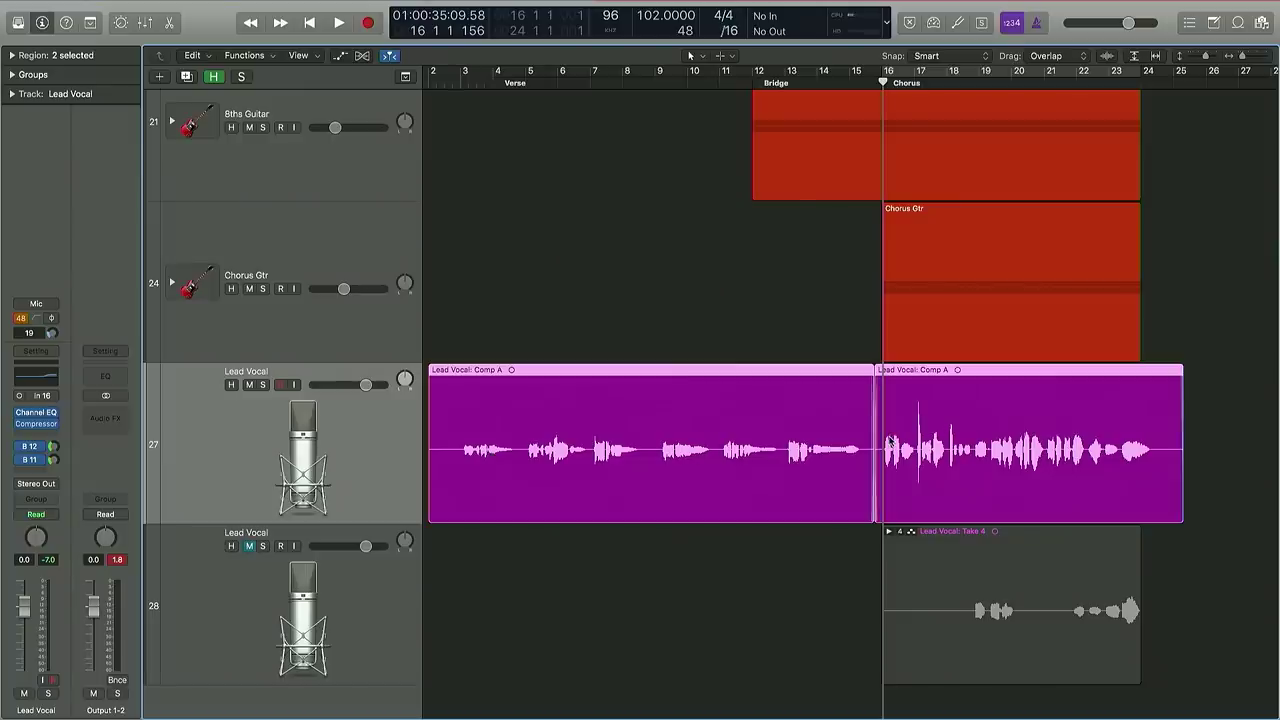
- Play the song from bar 10 and open the Lead Vocal's Compressor to watch its response
click(689, 80)
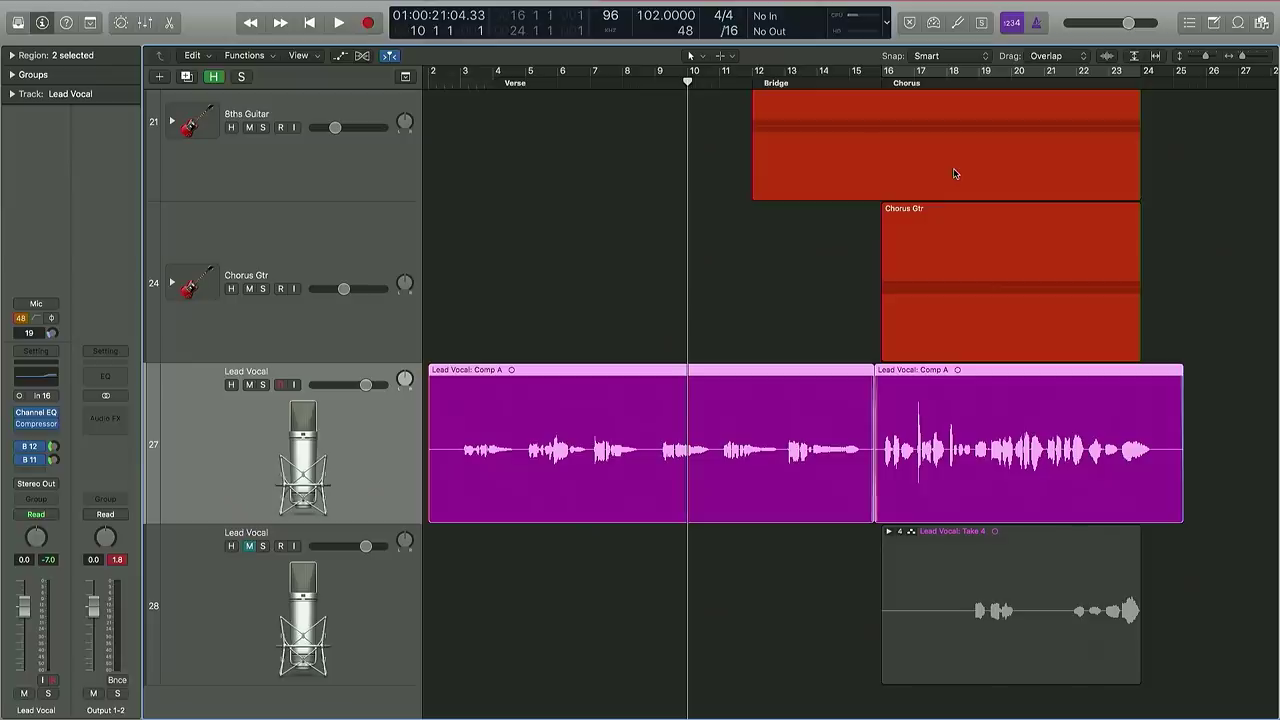
key(space)
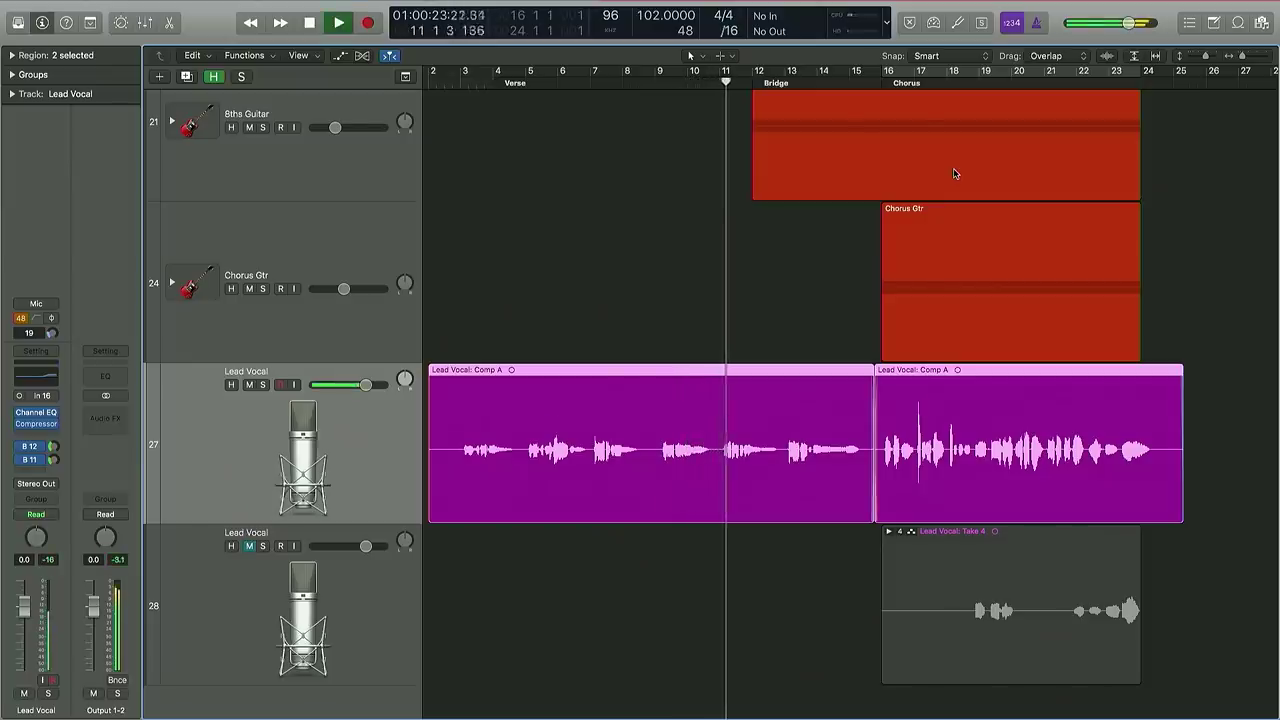
click(40, 428)
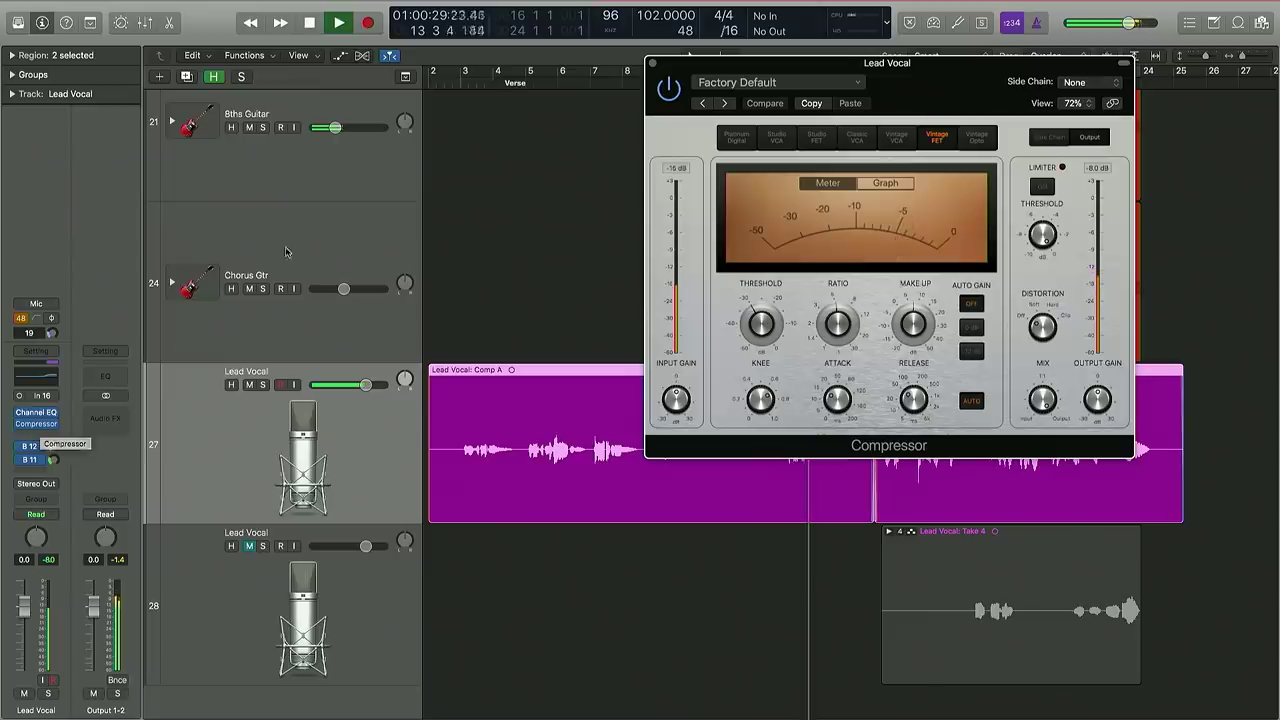
- Lower the 8ths Guitar volume slightly during playback, reselect the Lead Vocal track, and stop after the chorus
scroll(310, 188, up, 2)
click(310, 188)
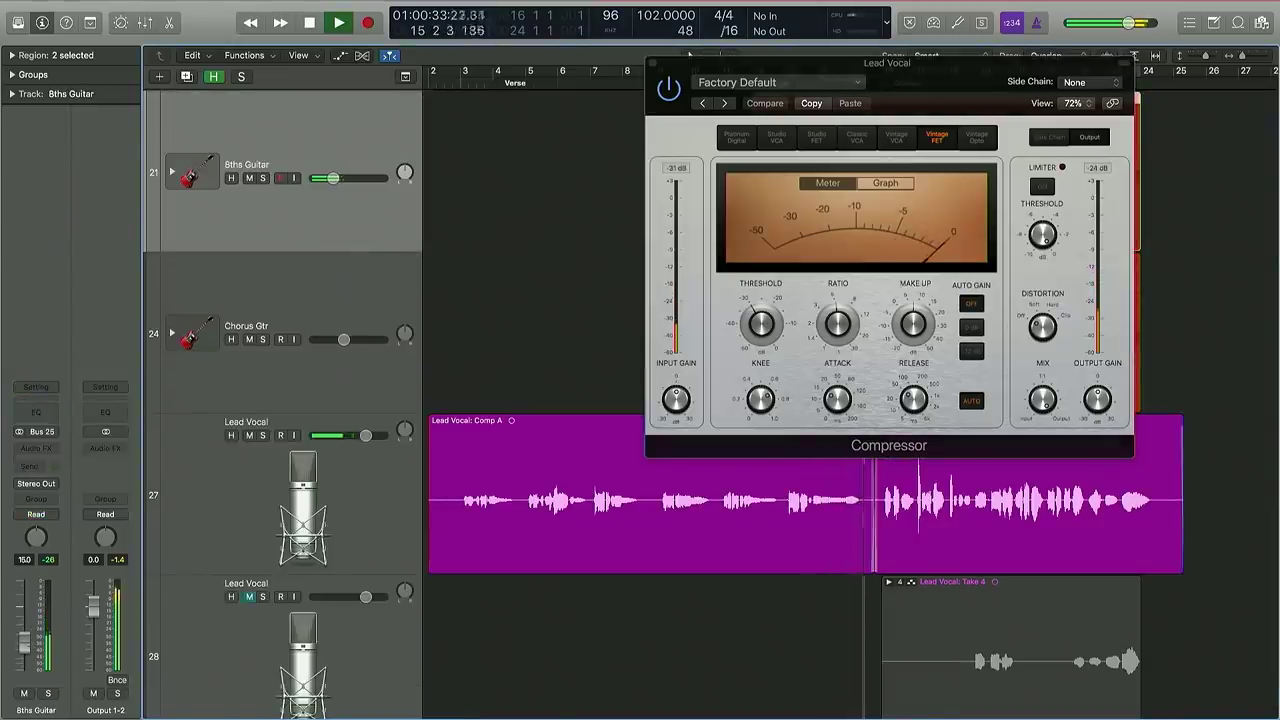
click(340, 521)
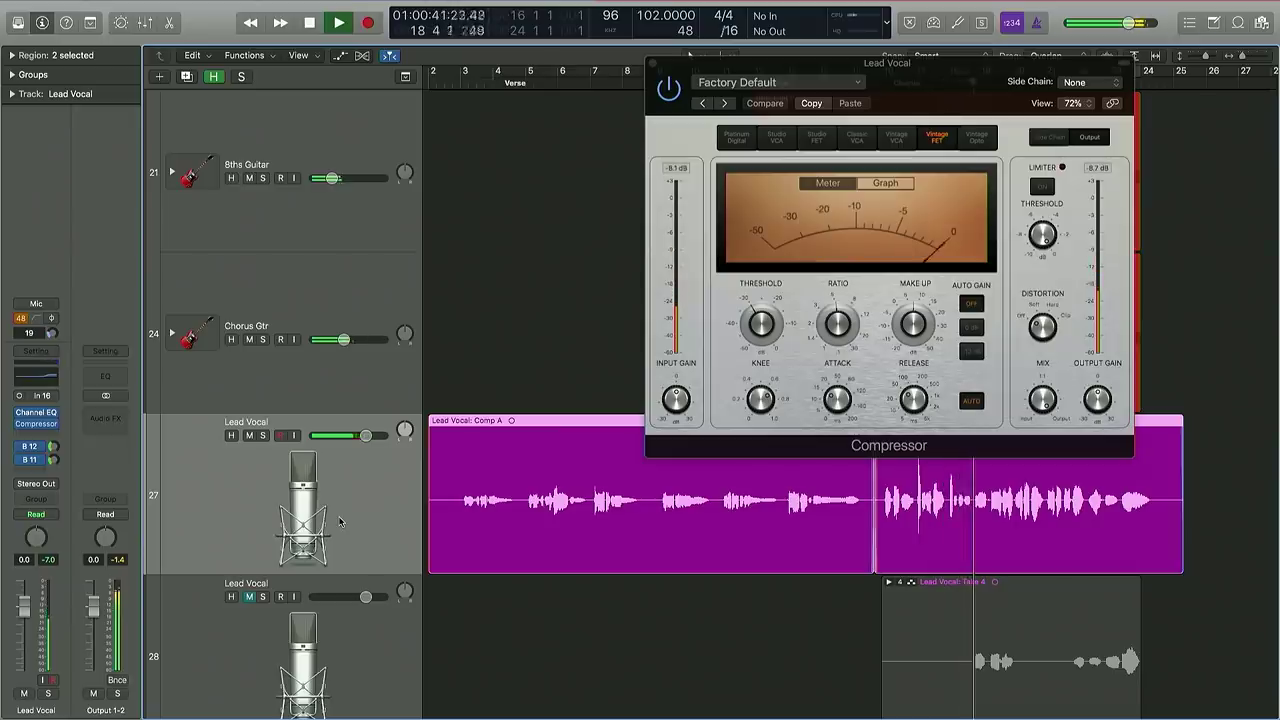
mouse_move(912, 323)
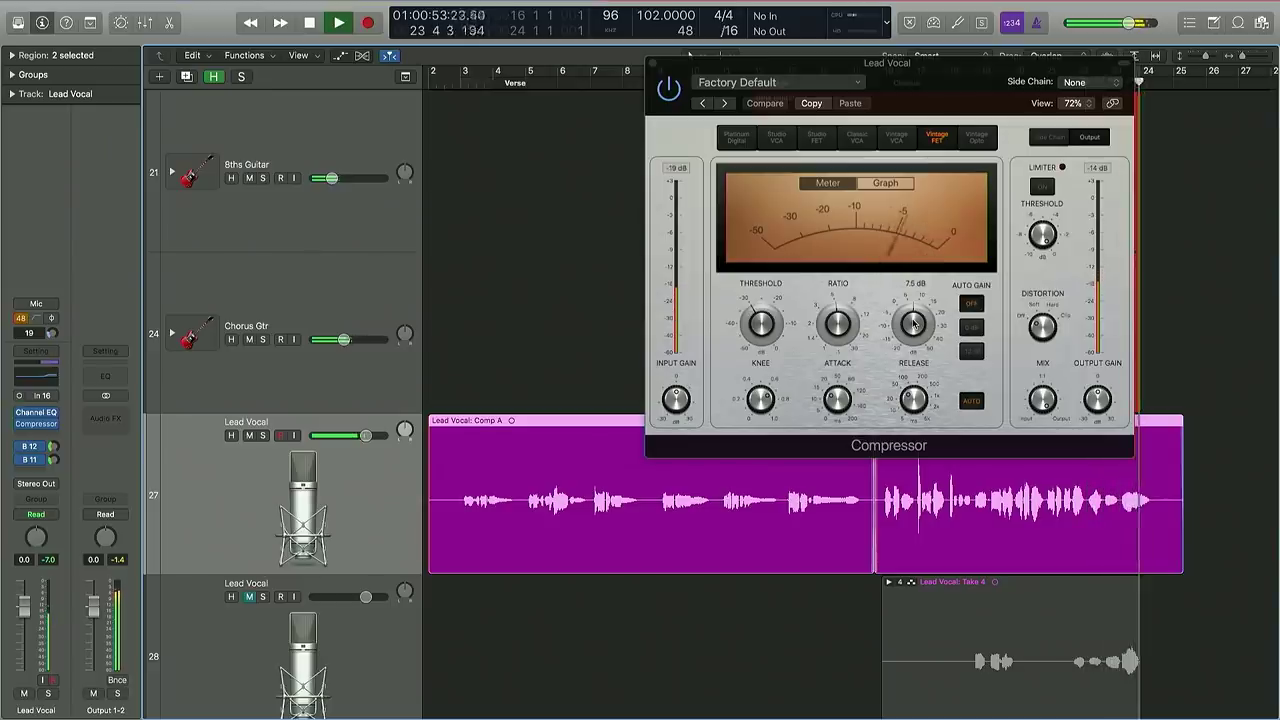
key(space)
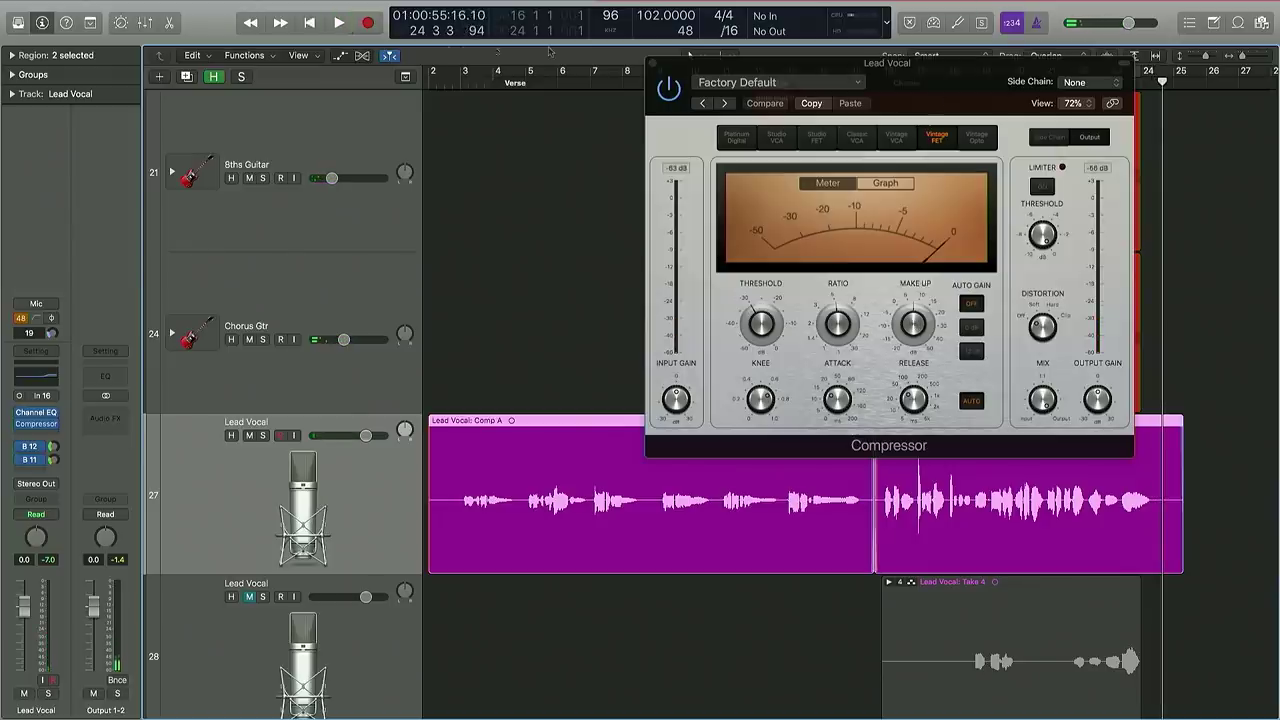
- Return to the song start, close the Compressor, and enable Flex on the Lead Vocal track in Flex Pitch mode
click(311, 24)
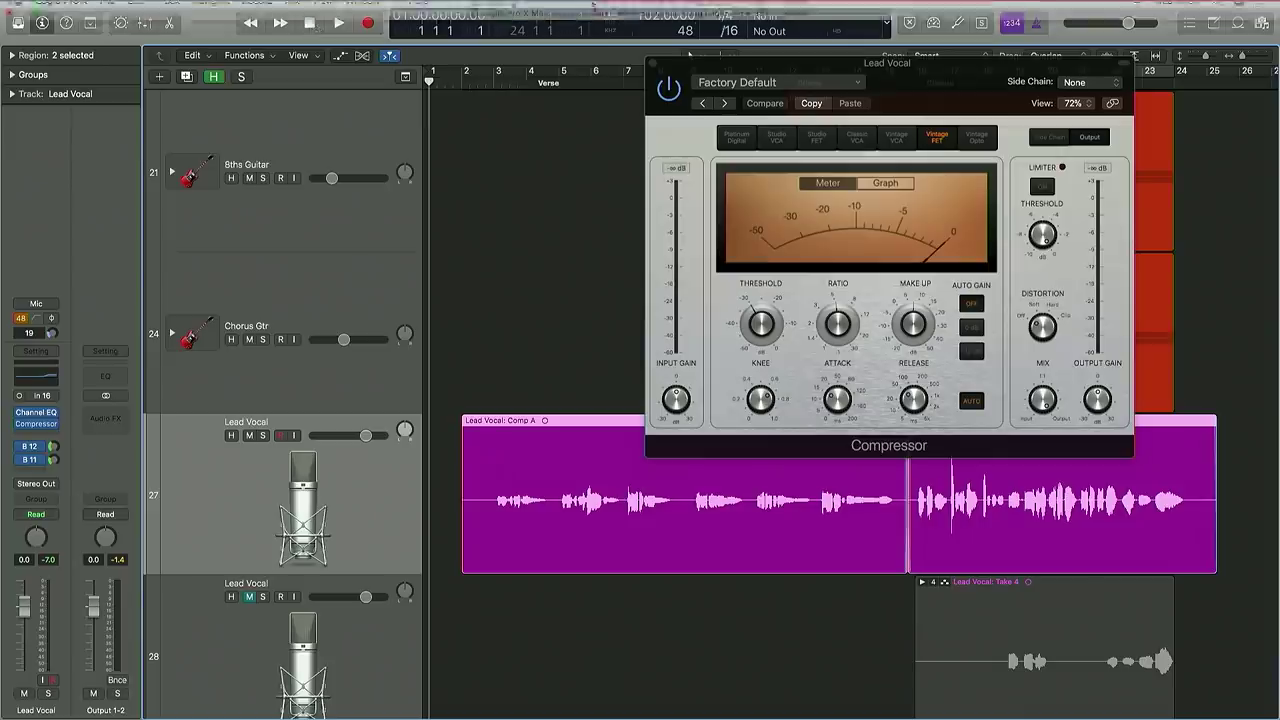
click(653, 65)
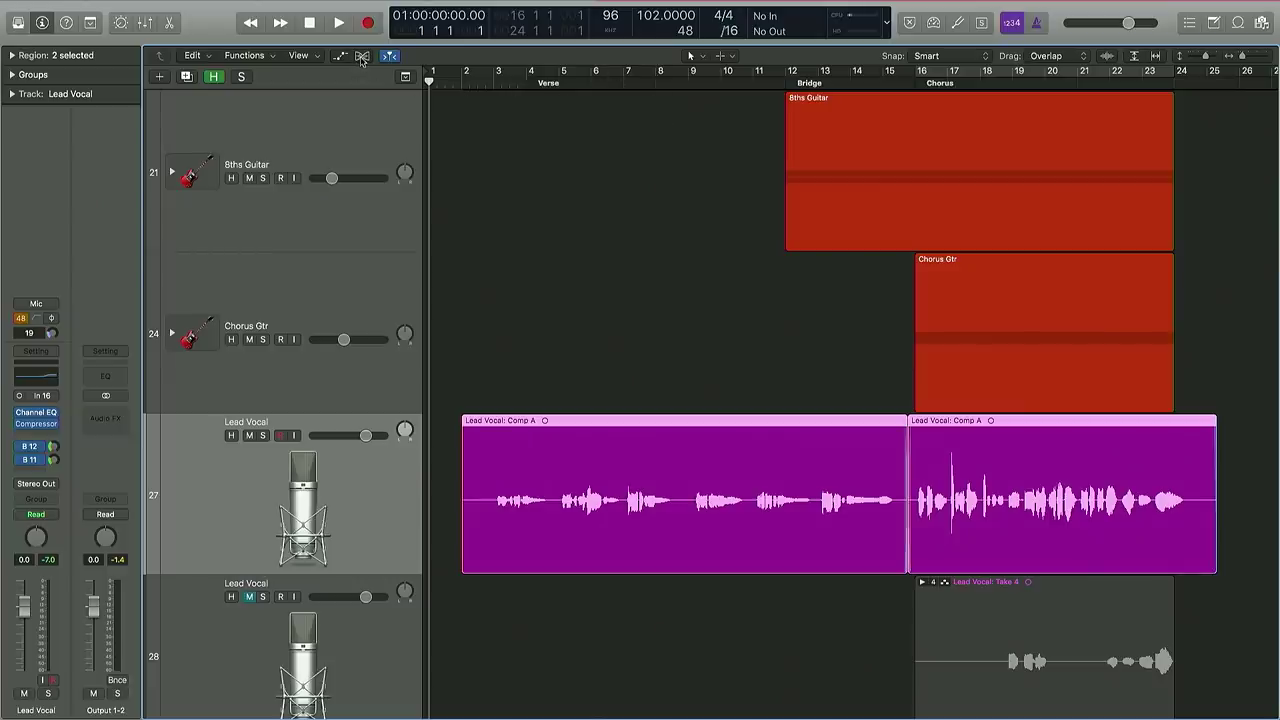
click(362, 57)
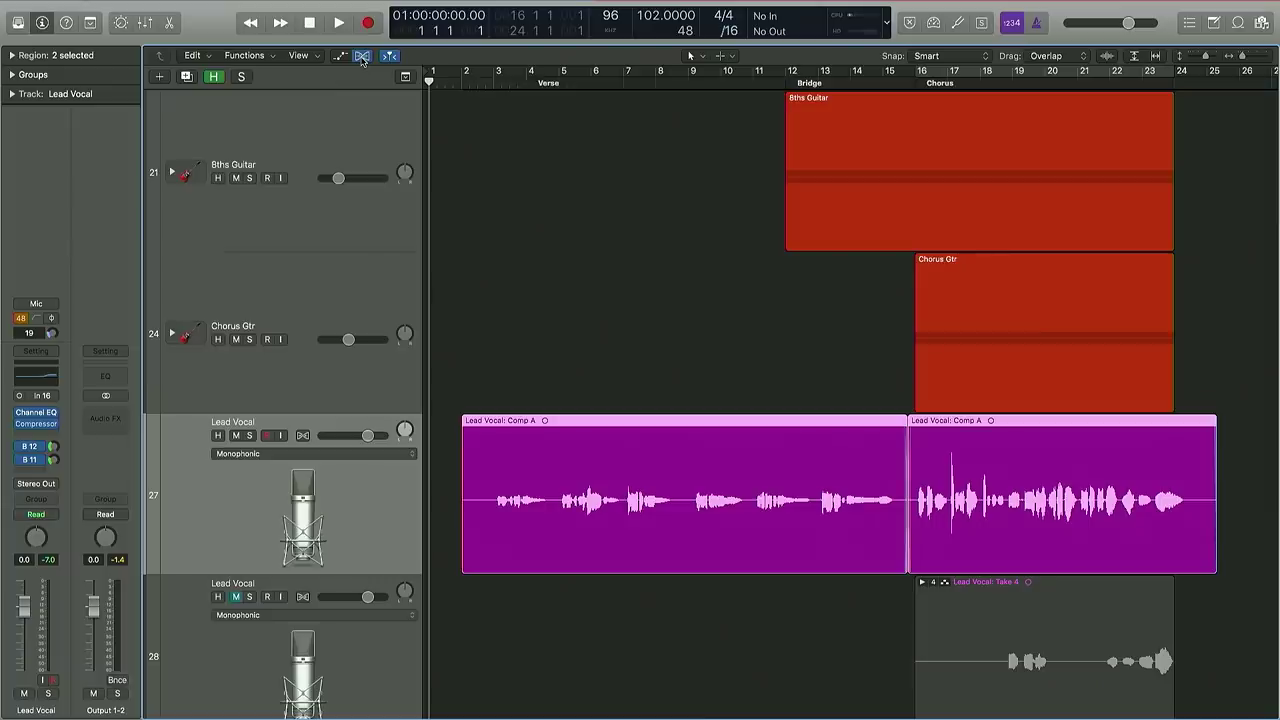
click(336, 455)
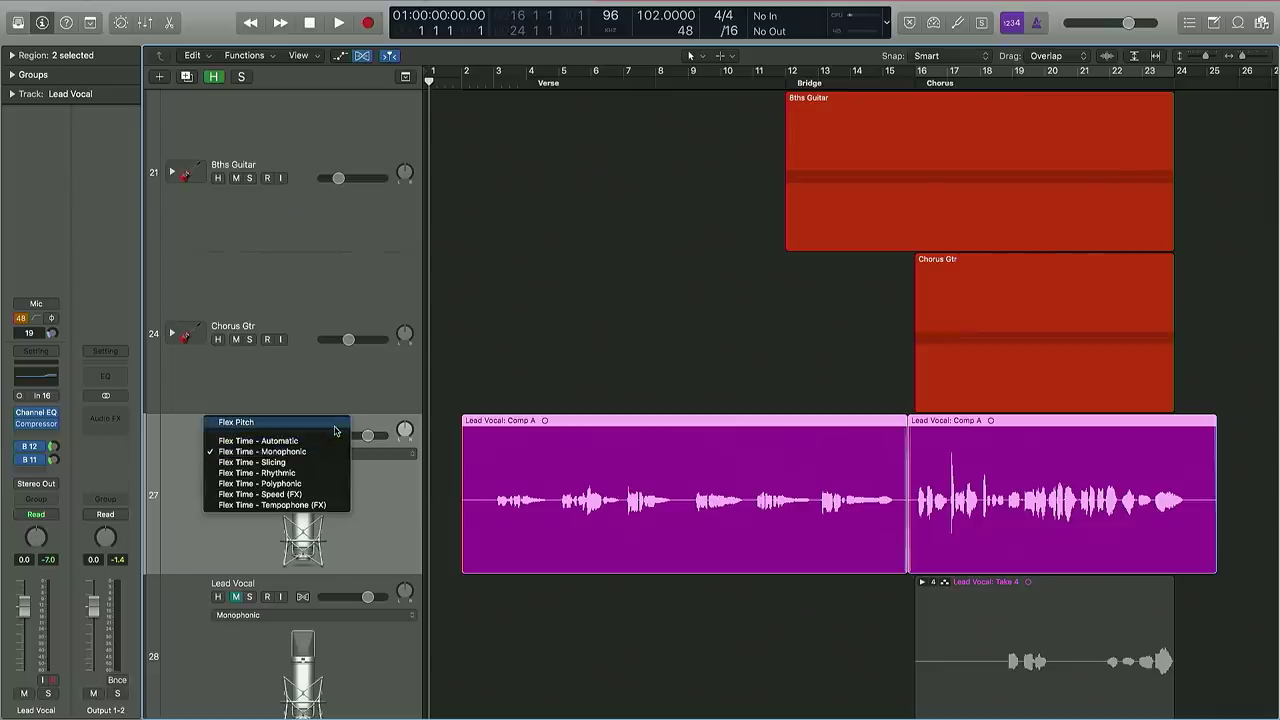
click(335, 424)
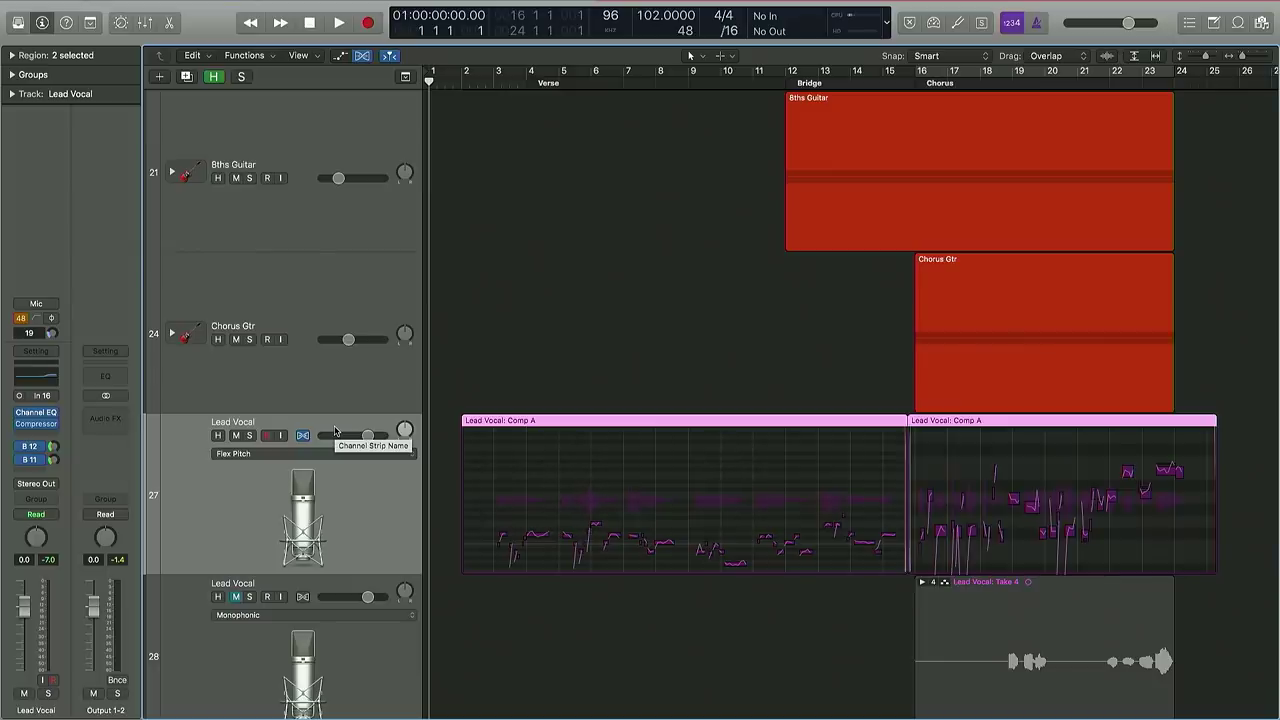
- Open the Lead Vocal in the Audio Track Editor and bring its Flex Pitch notes around C3 into view
key(e)
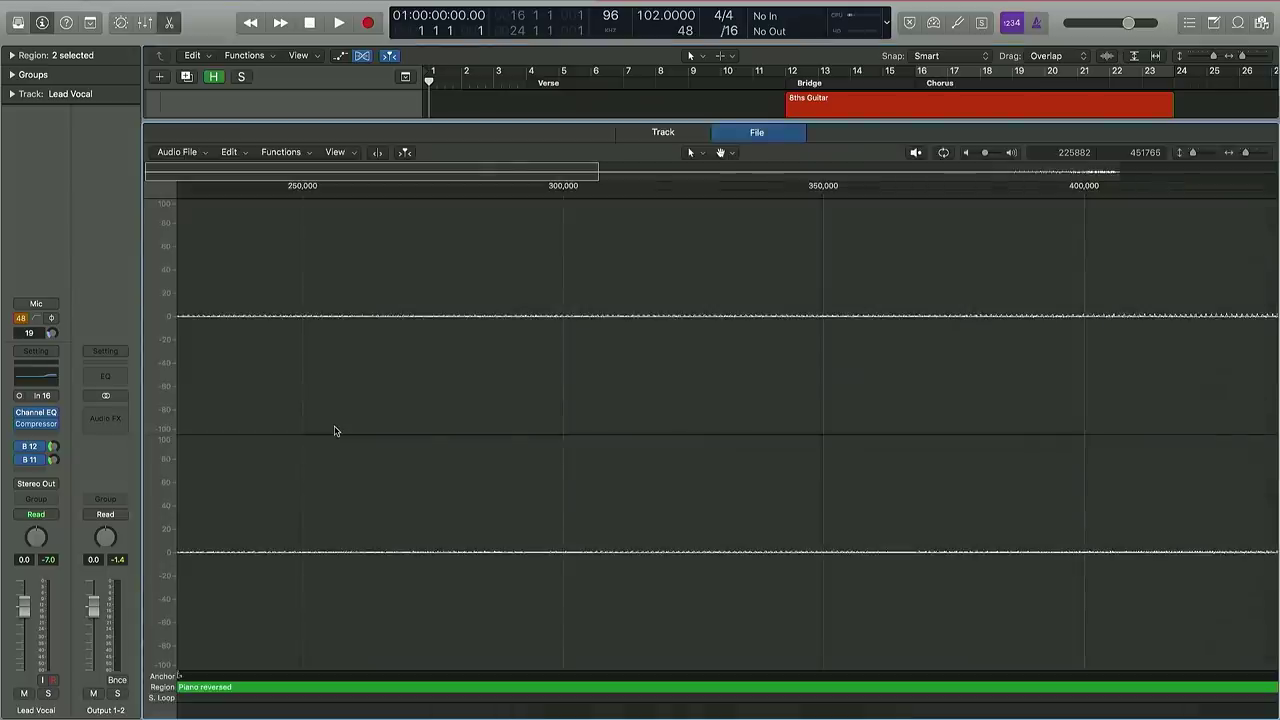
click(656, 133)
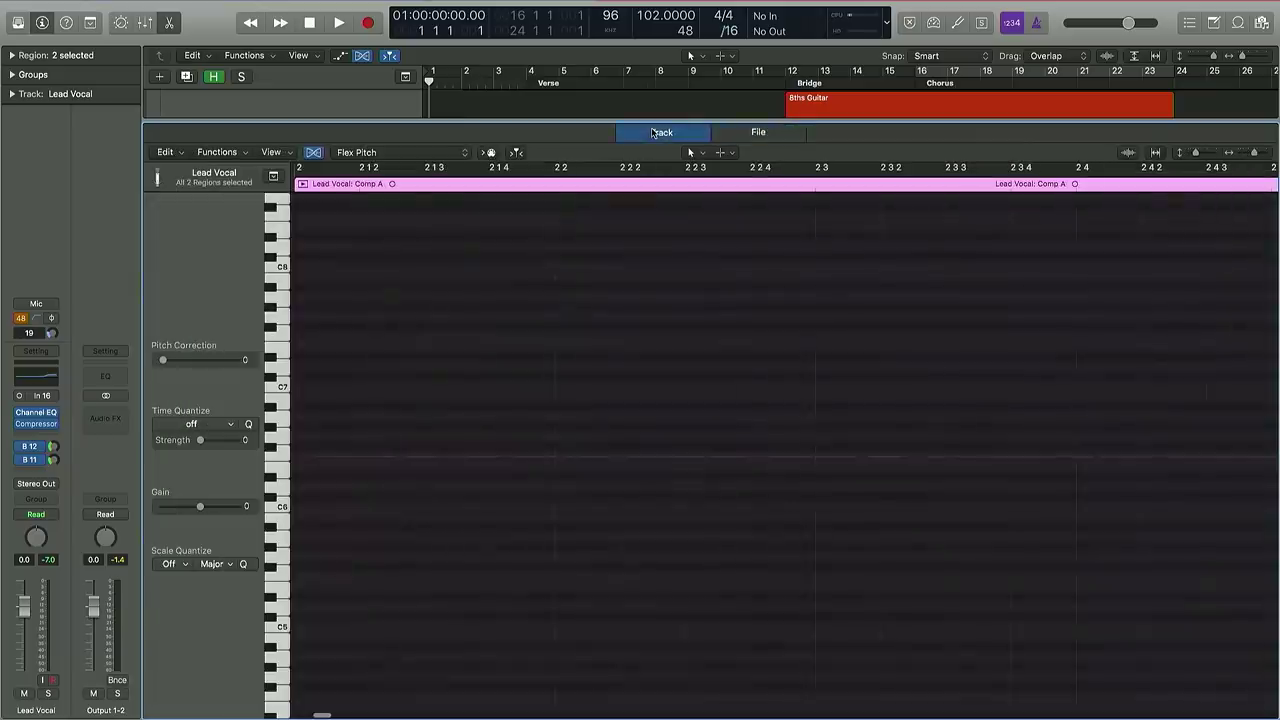
key(super+Left)
key(super+Left)
key(super+Left)
key(super+Left)
key(super+Left)
key(super+Left)
key(super+Left)
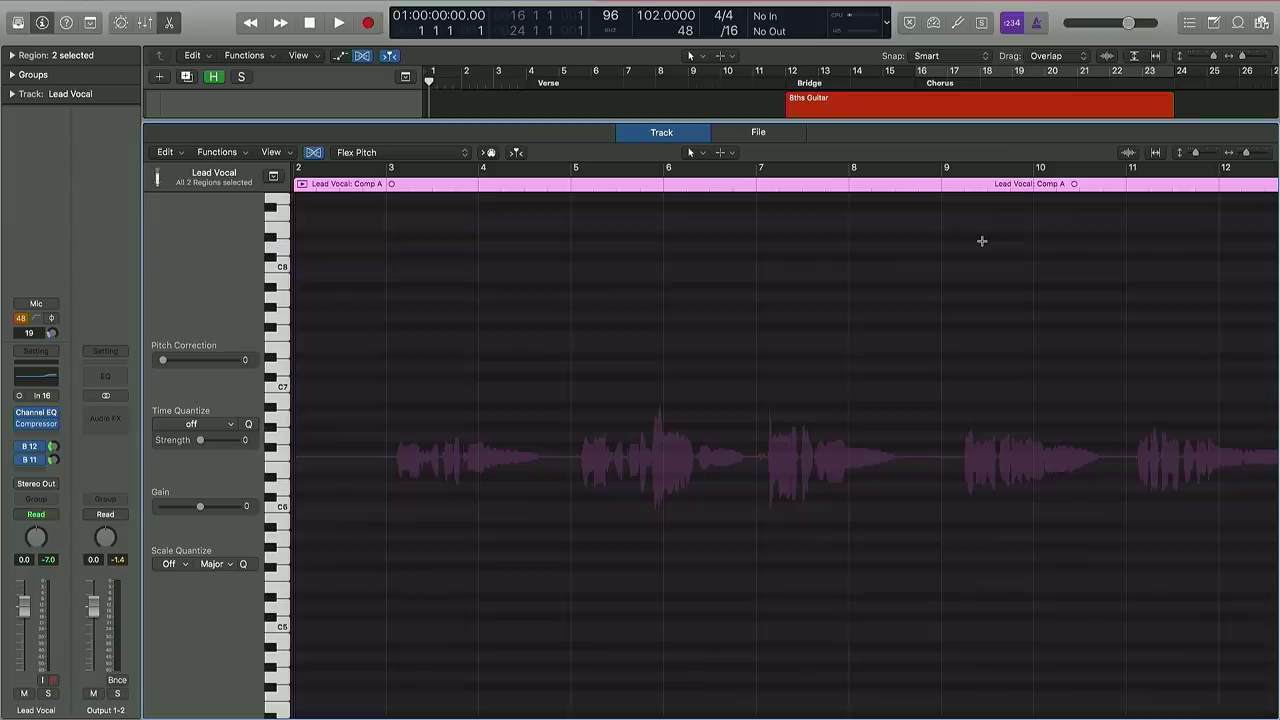
key(super+Left)
key(super+Down)
key(super+Down)
key(super+Up)
key(super+Up)
key(super+Up)
key(super+Right)
key(super+Right)
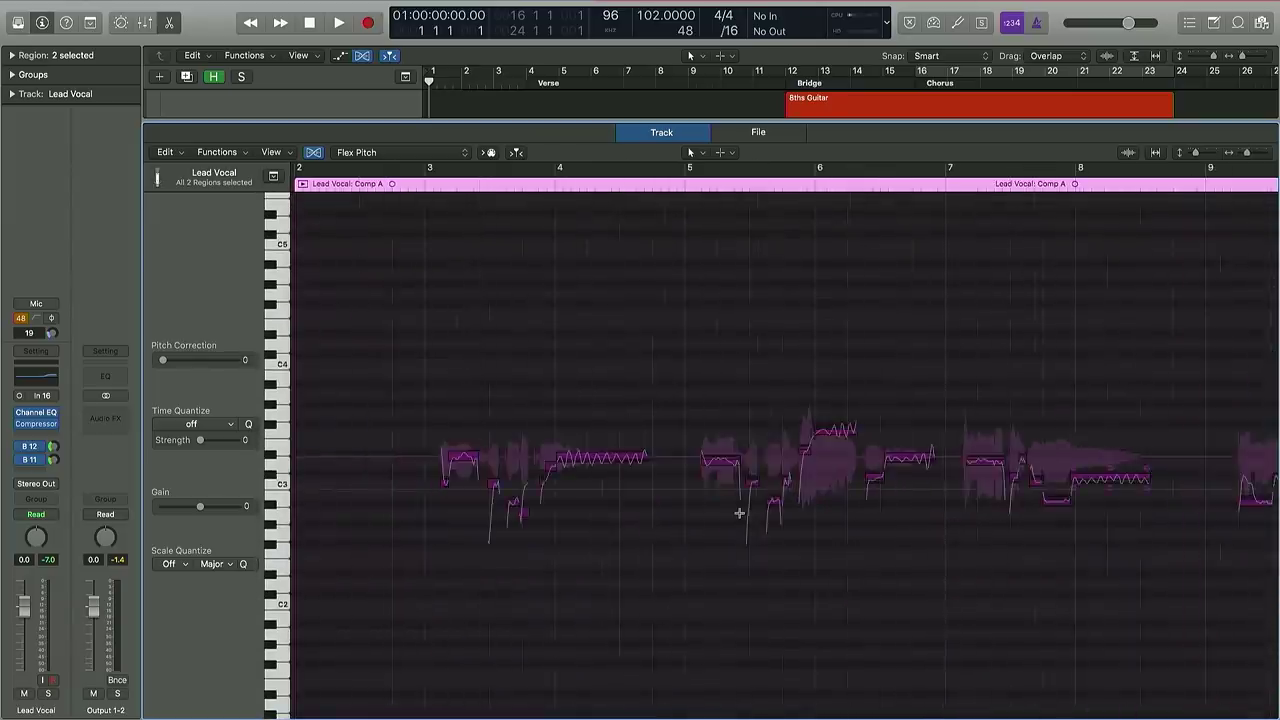
- Examine the Flex Pitch notes of the first verse phrases up close, around bars 2 to 7
key(super+Up)
key(super+Up)
key(super+Up)
key(super+Up)
key(super+Up)
key(super+Up)
scroll(700, 590, up, 1)
key(super+Right)
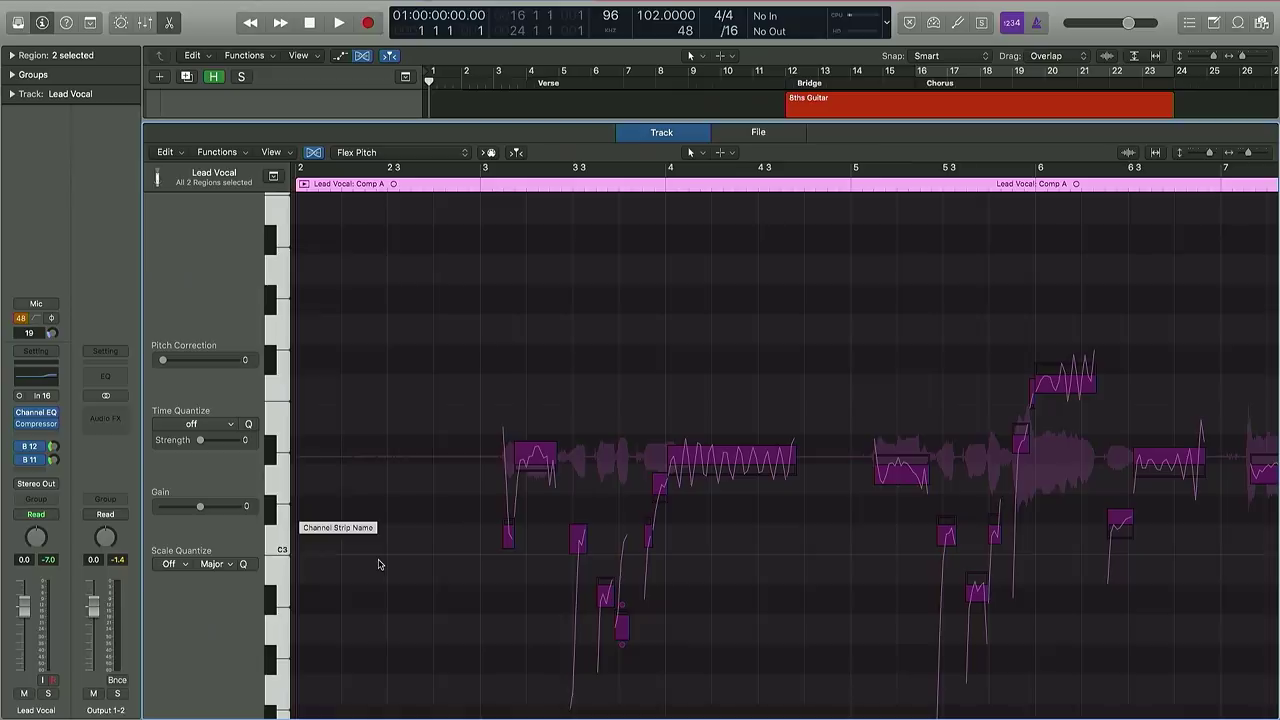
- Solo the Lead Vocal and play it from just before bar 3 to check its pitch
click(48, 693)
click(444, 187)
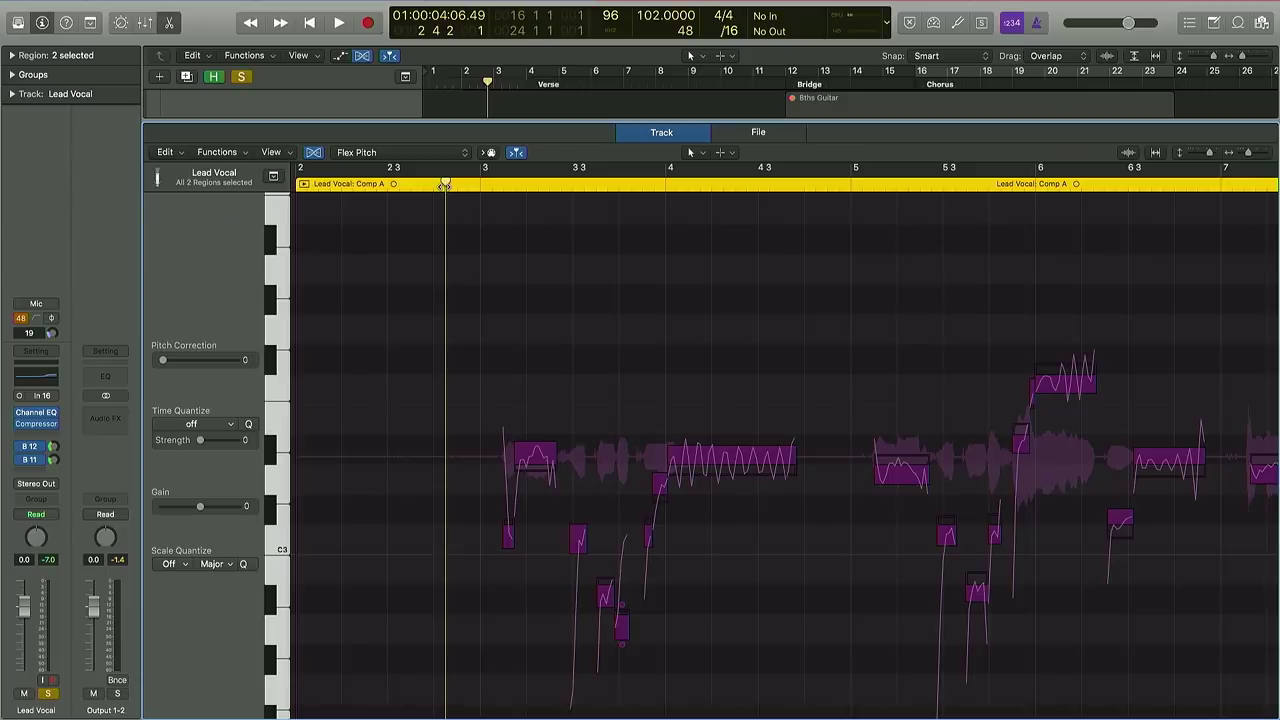
key(space)
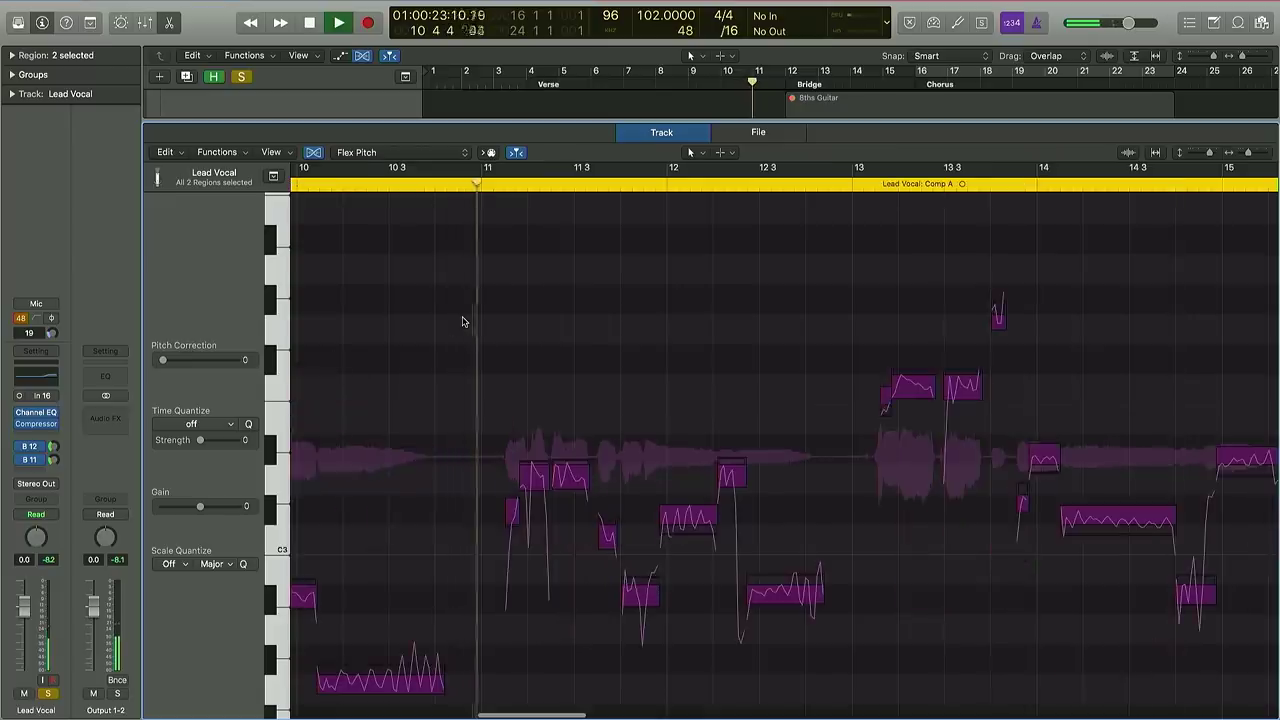
- Stop playback and select the long sustained note at bar 4 of the Lead Vocal for a close look
key(space)
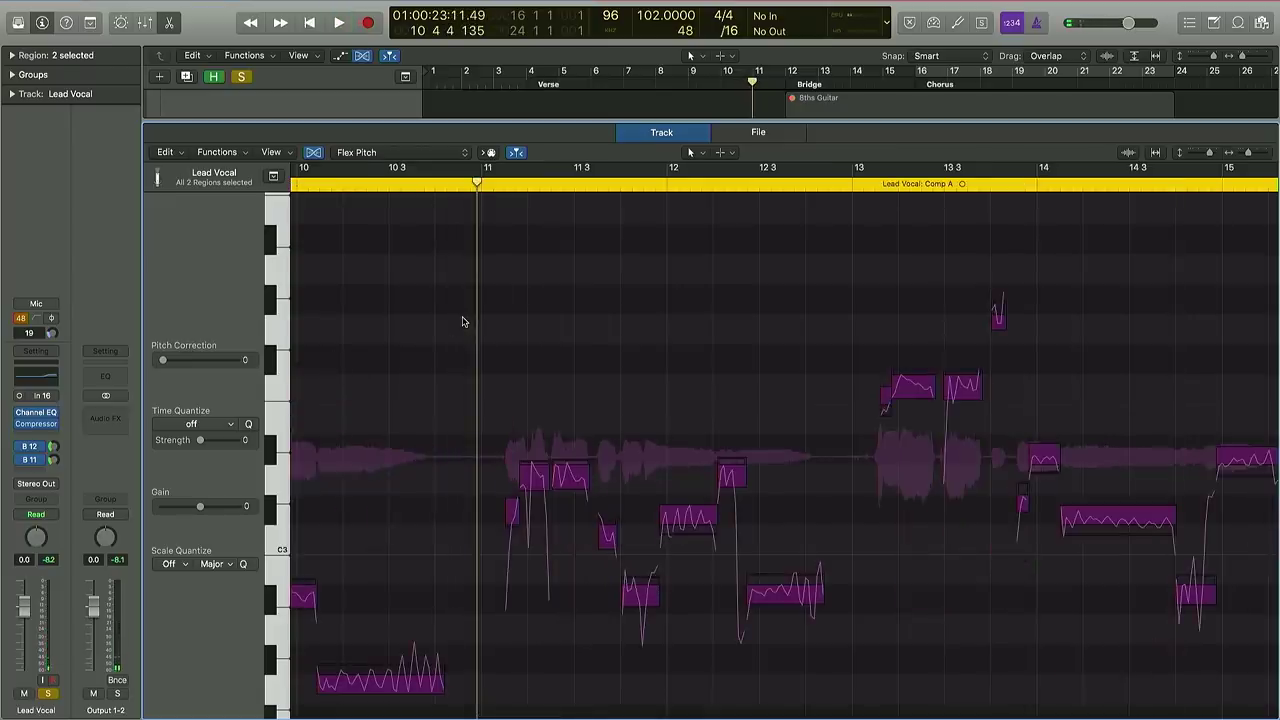
scroll(463, 321, left, 15)
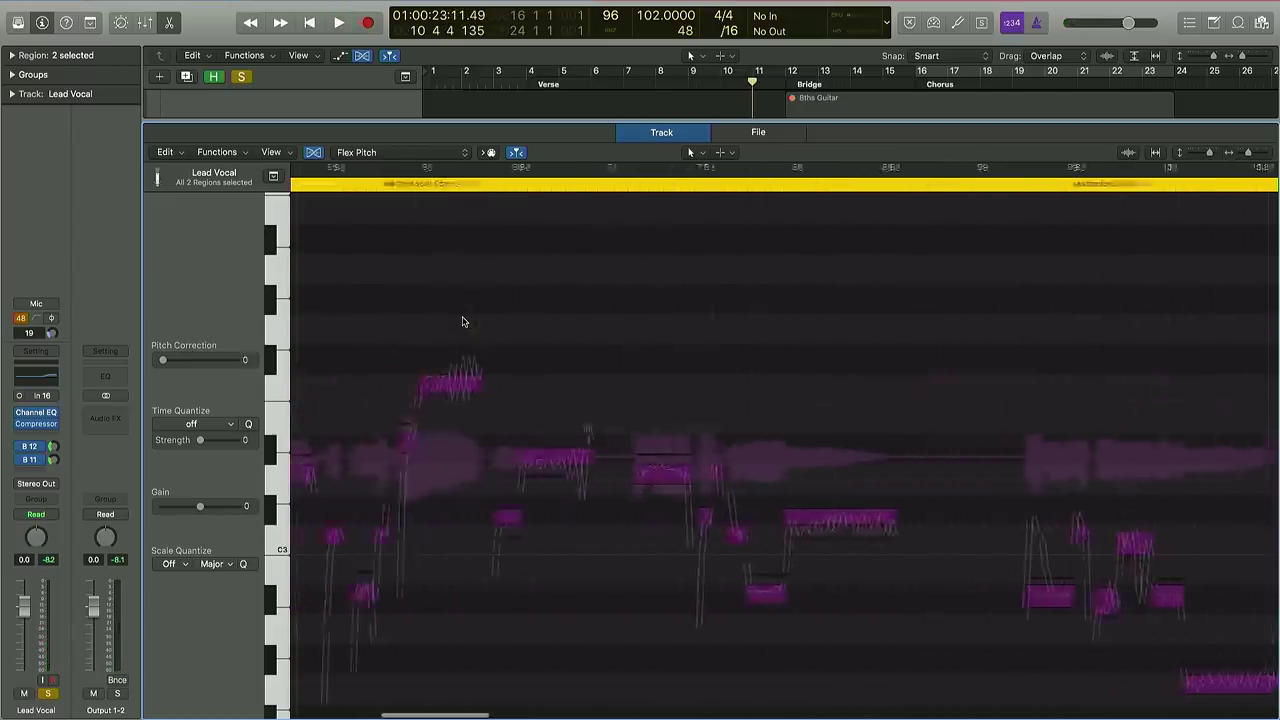
scroll(463, 321, up, 10)
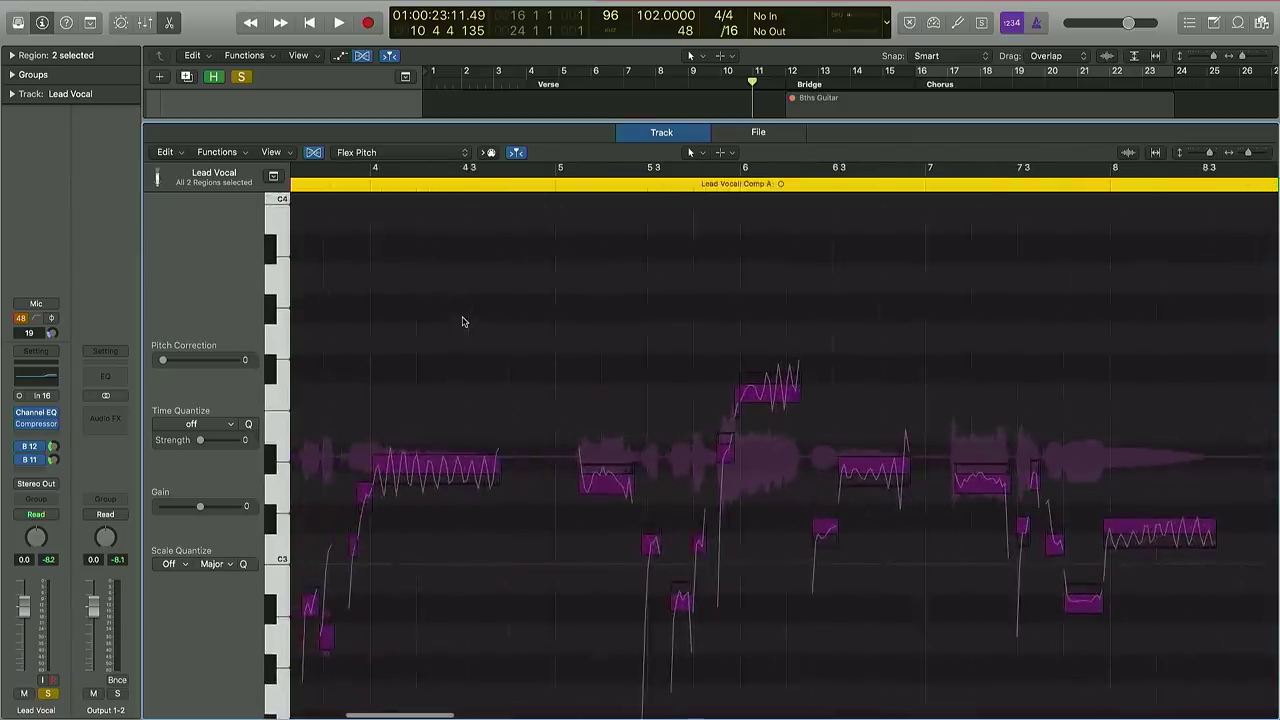
scroll(463, 321, left, 2)
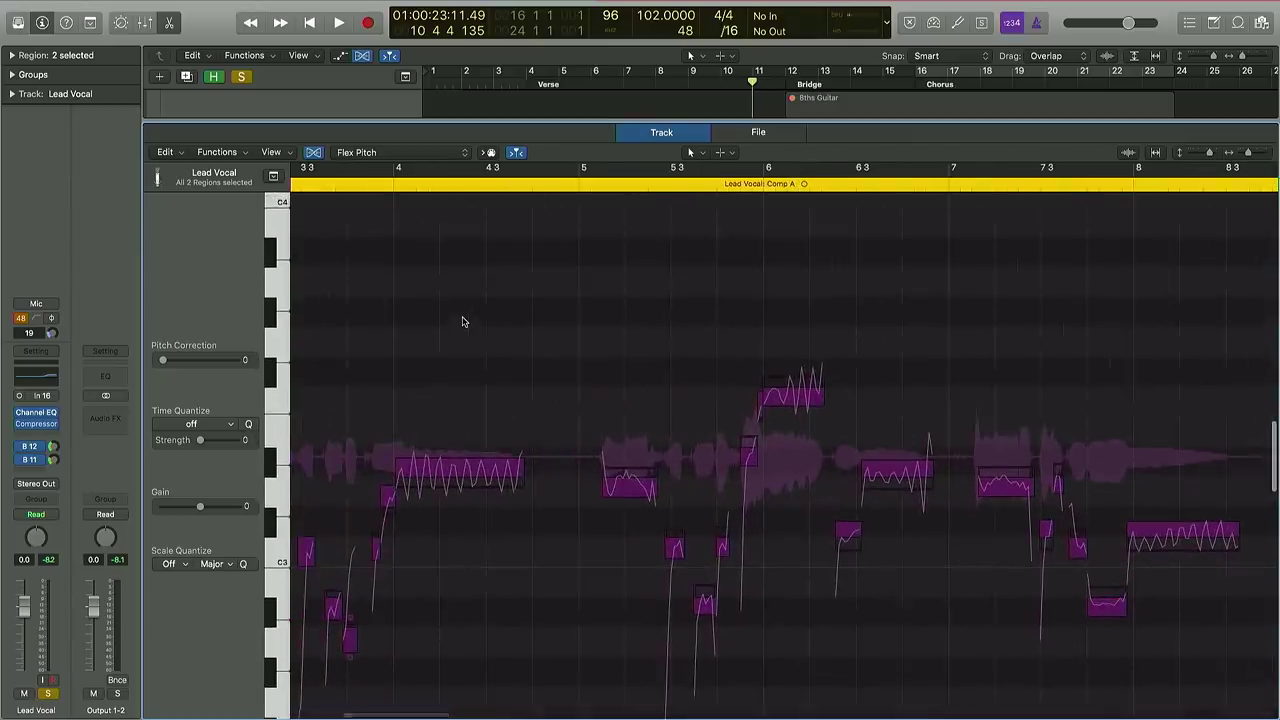
click(441, 477)
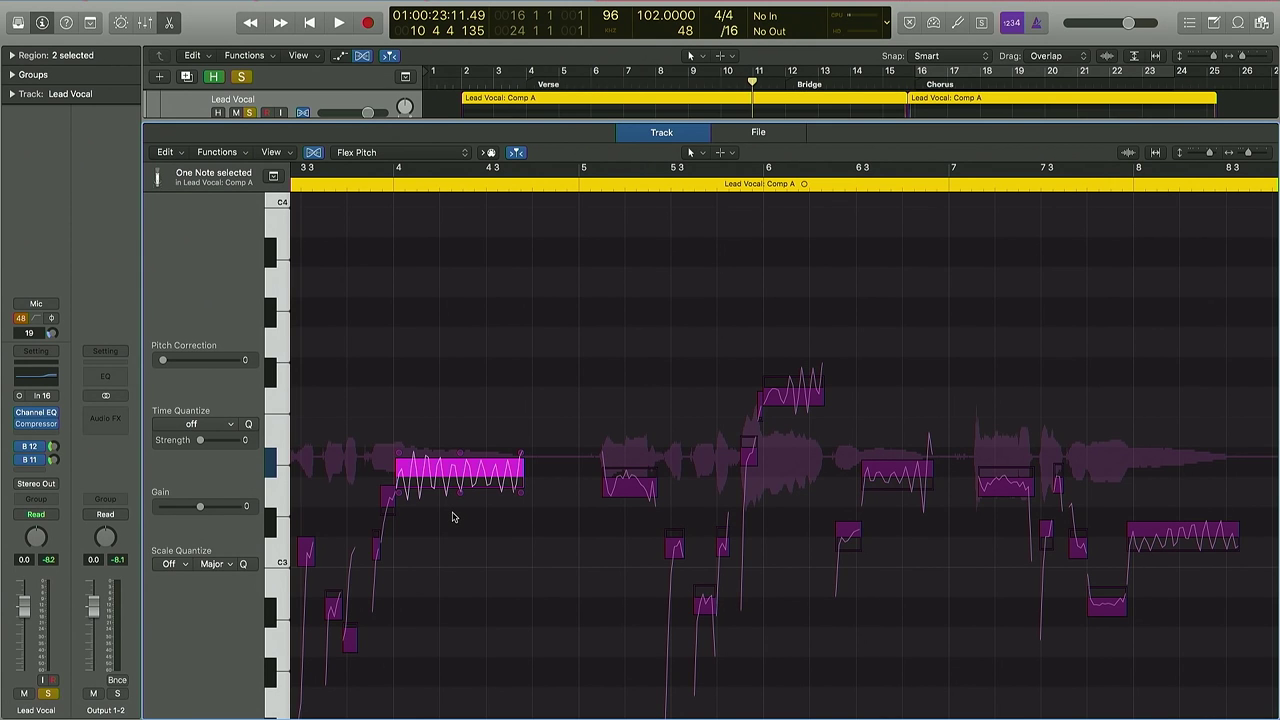
key(super+Down)
key(super+Down)
key(super+Right)
key(super+Right)
key(super+Down)
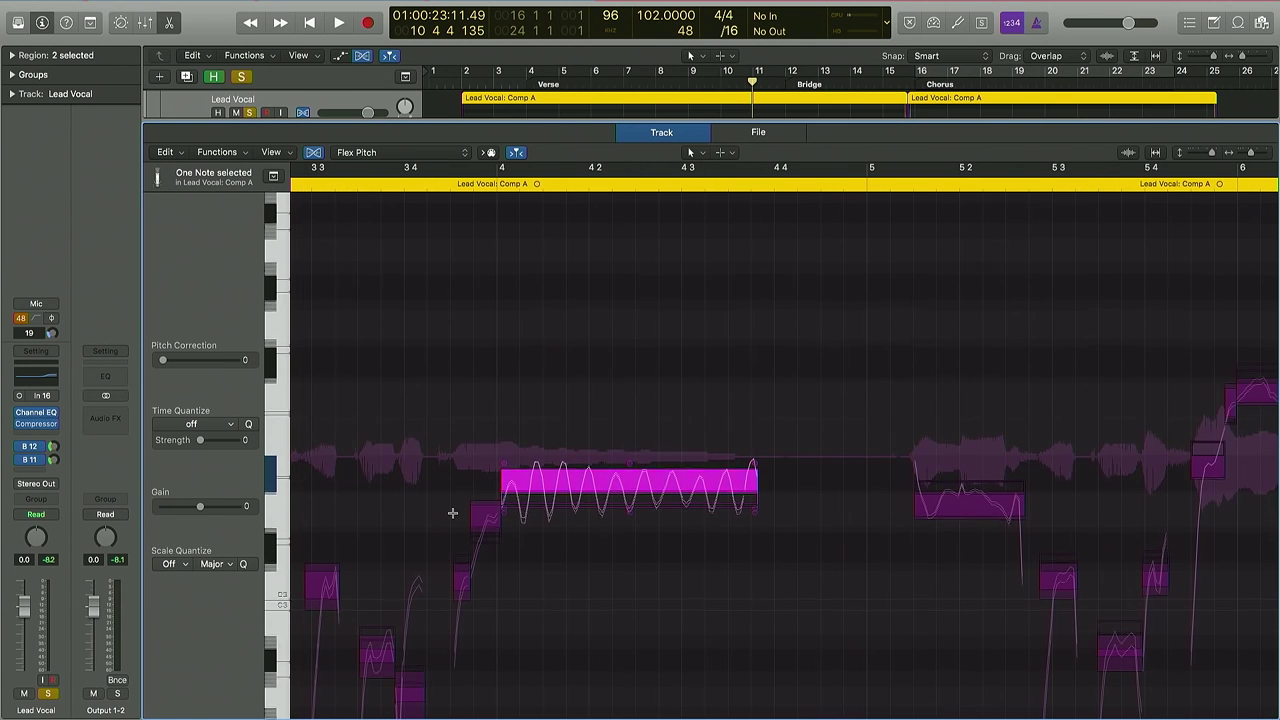
key(super+Right)
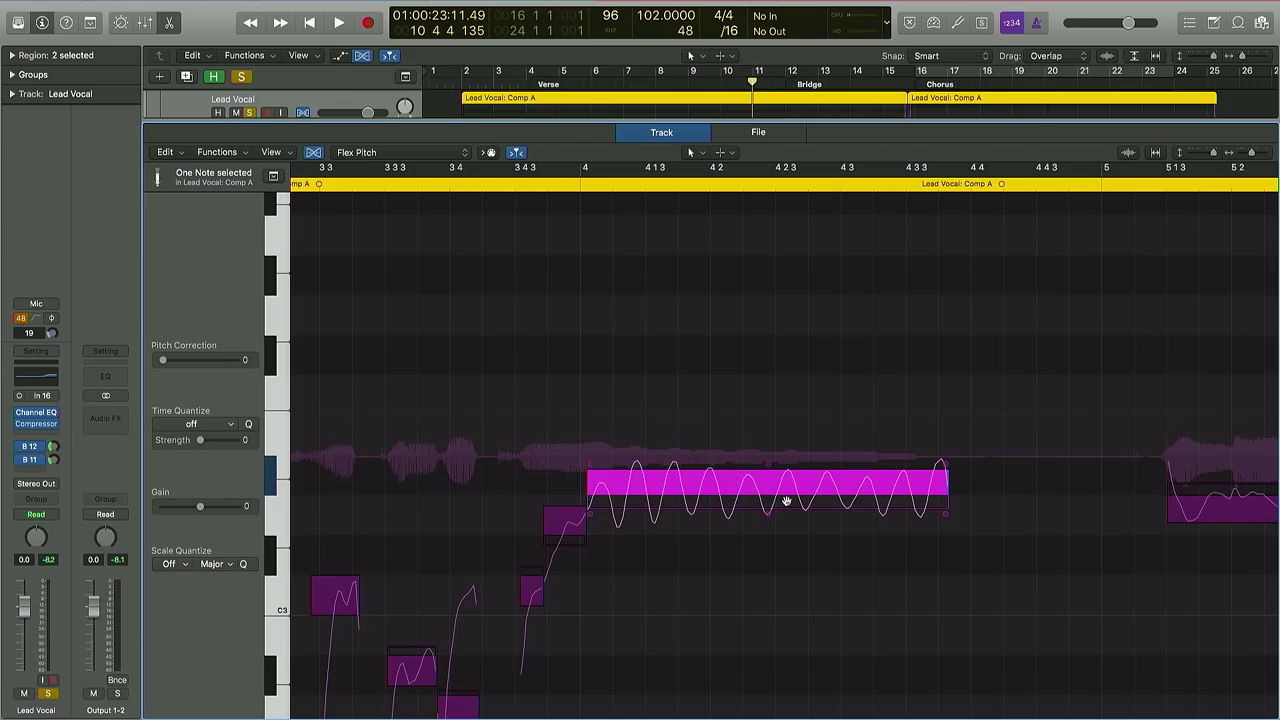
- Examine the editing handles around the selected sustained note, including Fine Pitch
mouse_move(594, 470)
mouse_move(768, 470)
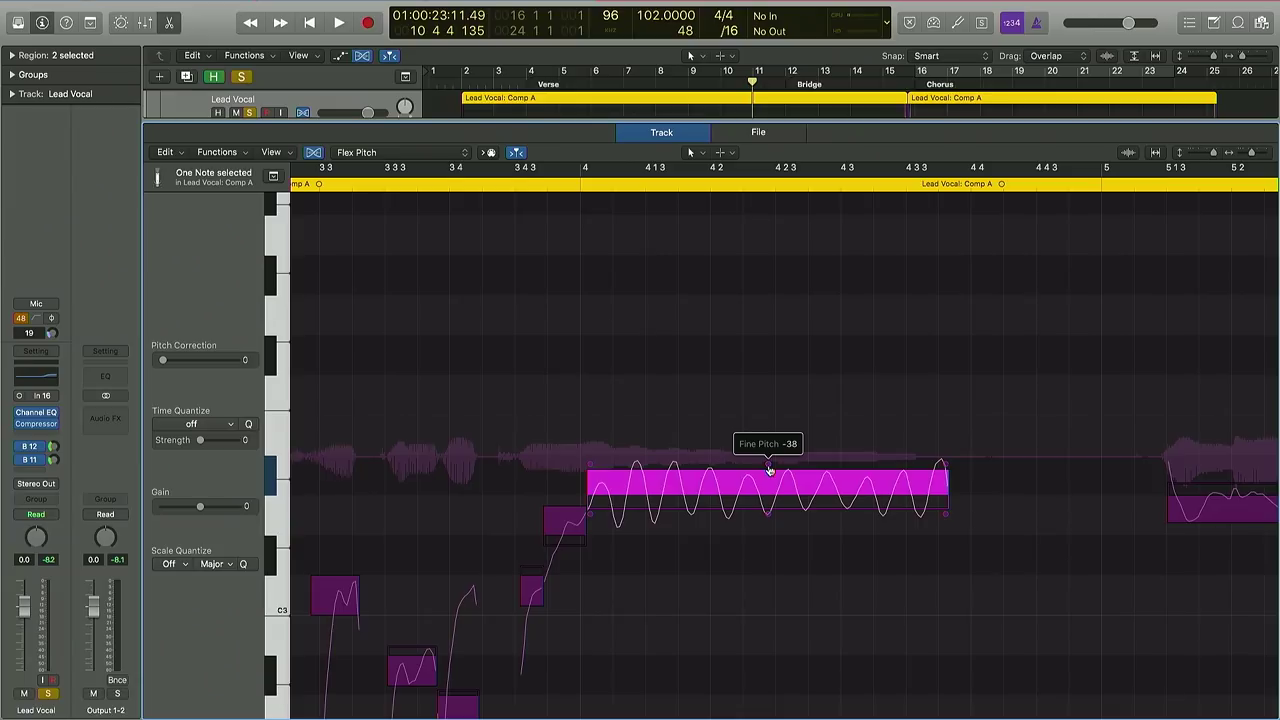
mouse_move(948, 468)
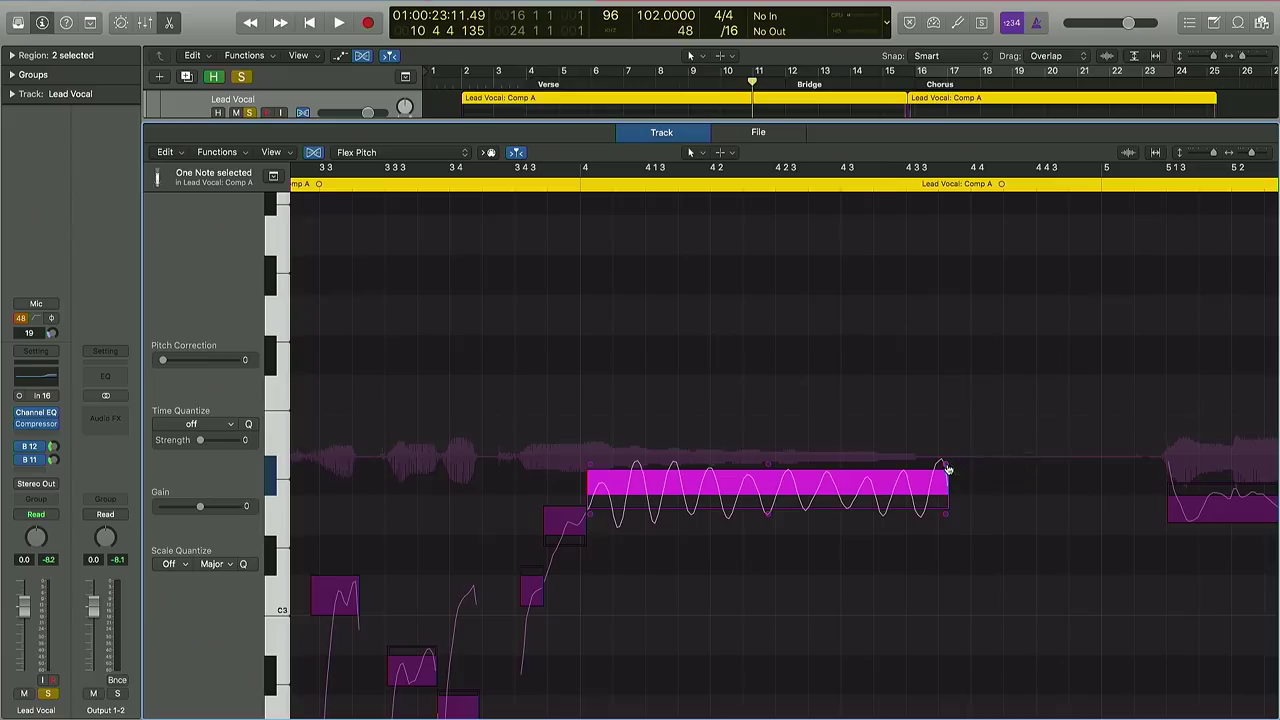
mouse_move(769, 519)
mouse_move(592, 519)
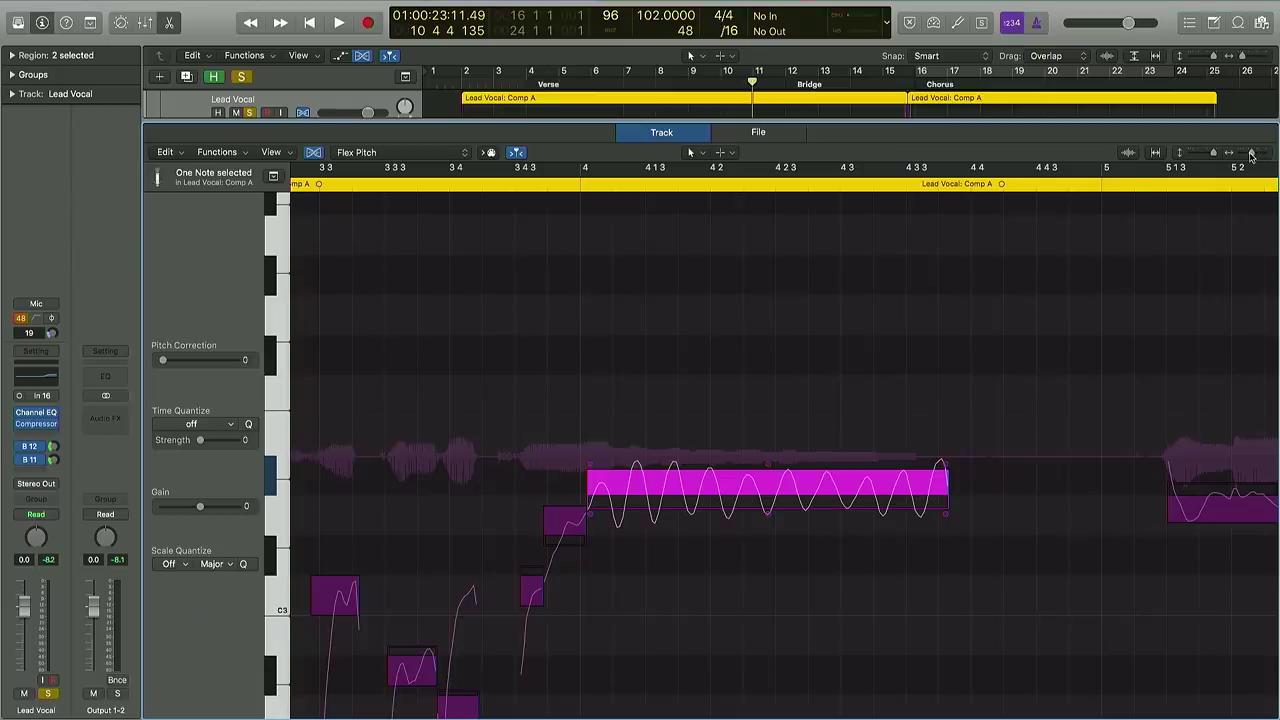
- Select all Flex Pitch notes of the Lead Vocal
drag(1250, 155, 1247, 156)
scroll(738, 413, down, 3)
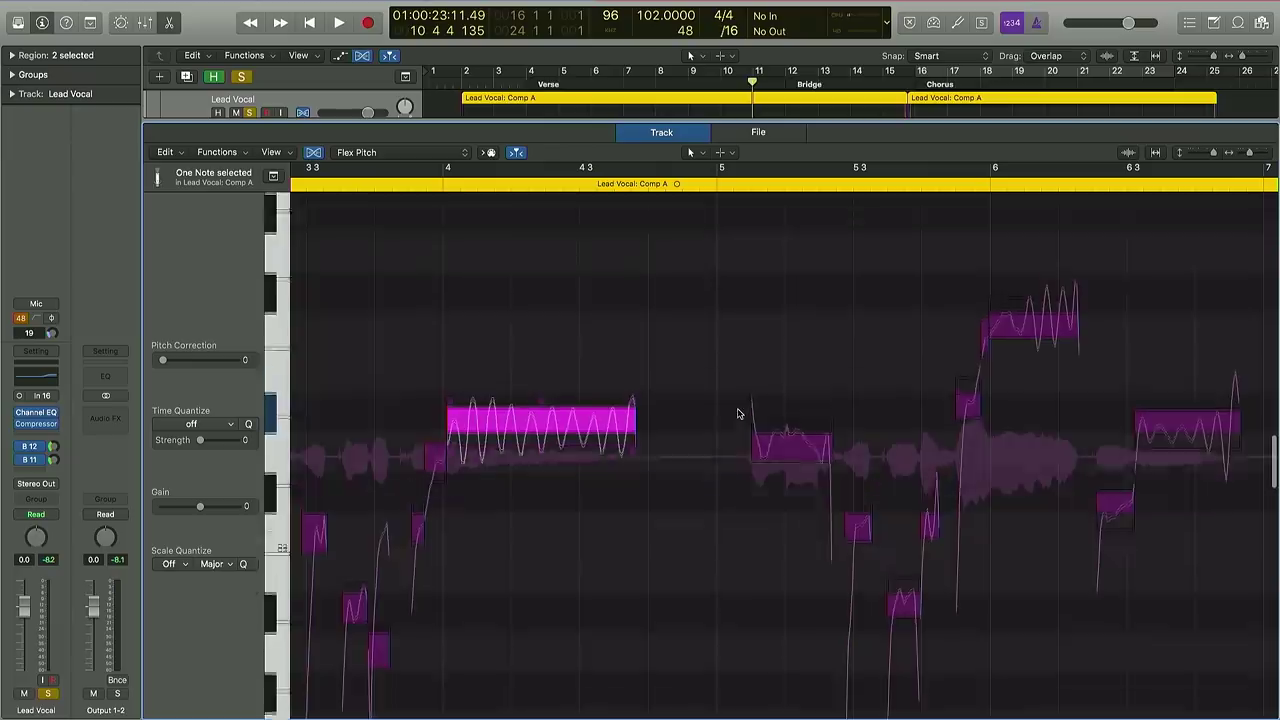
scroll(738, 413, up, 2)
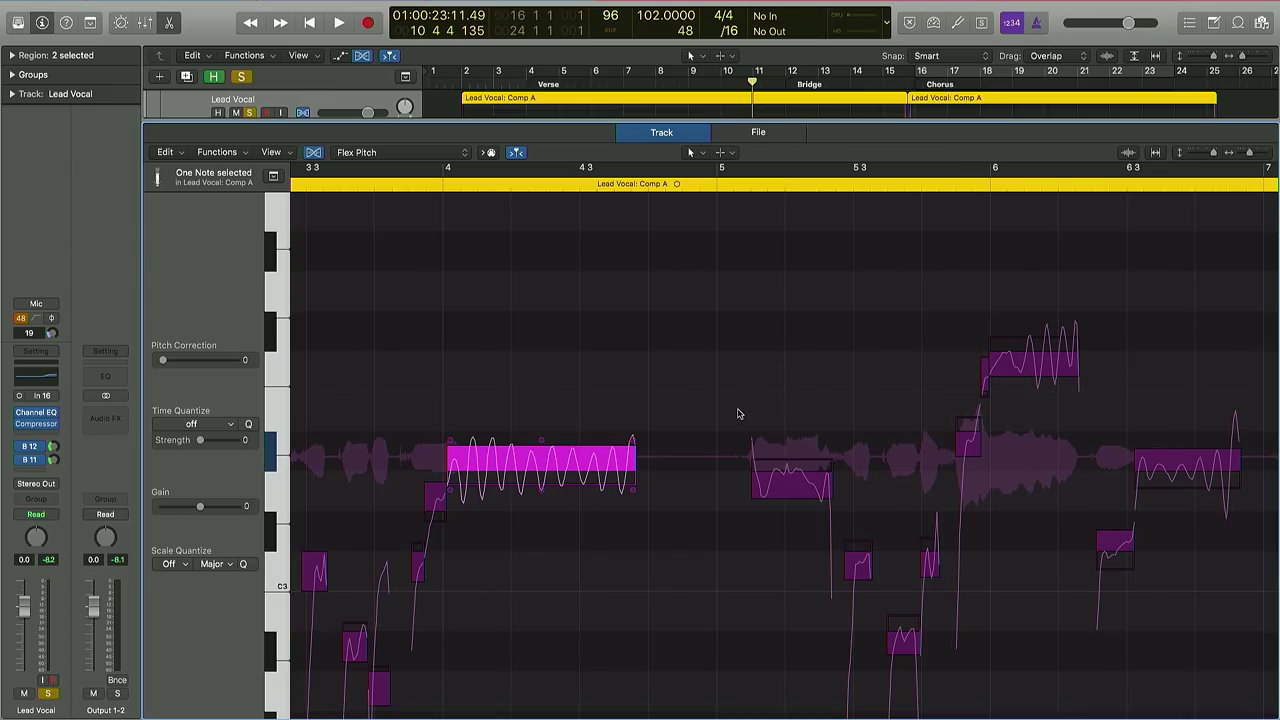
click(687, 381)
key(super+a)
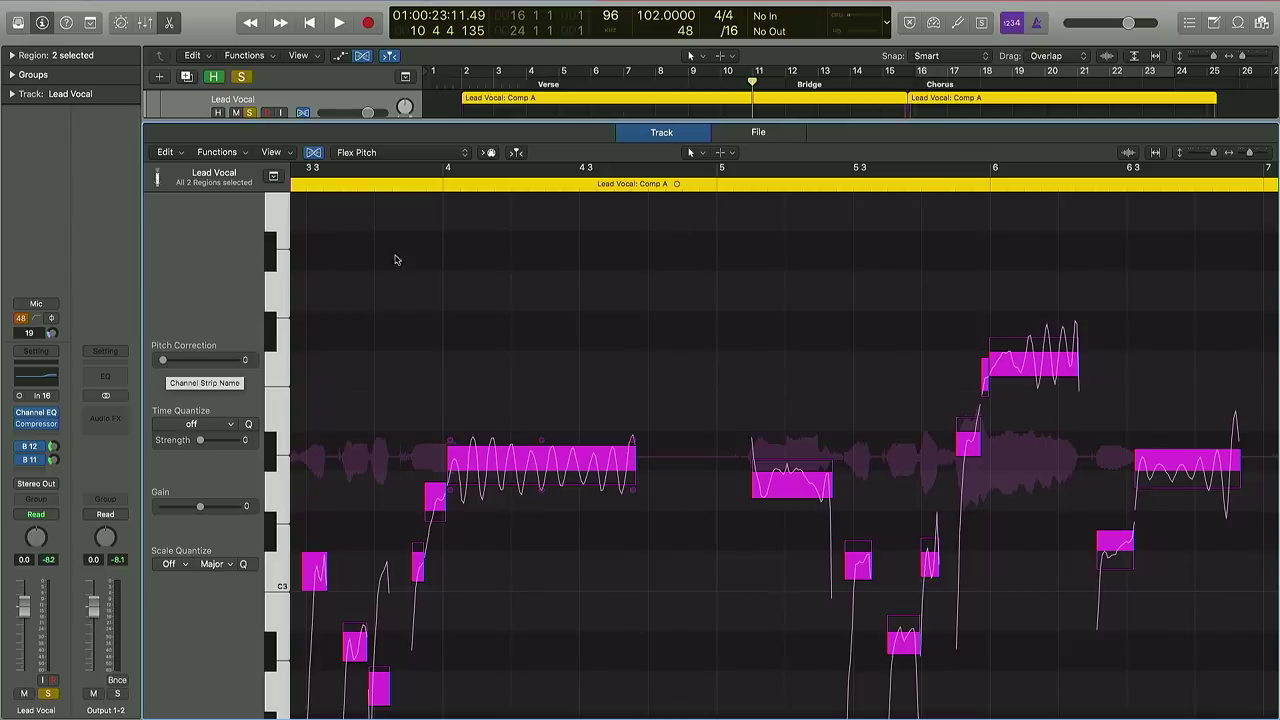
- Set the cycle range from bar 2 to bar 9 and listen to the uncorrected vocal
drag(467, 75, 688, 107)
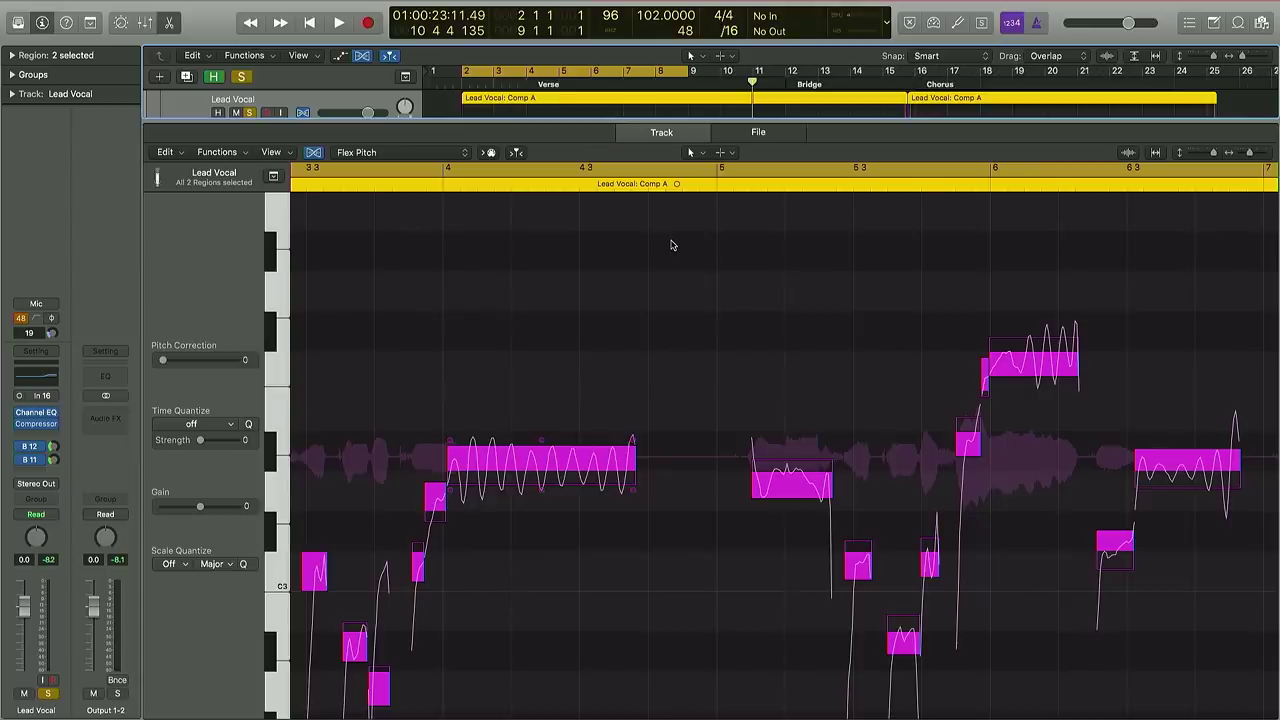
key(space)
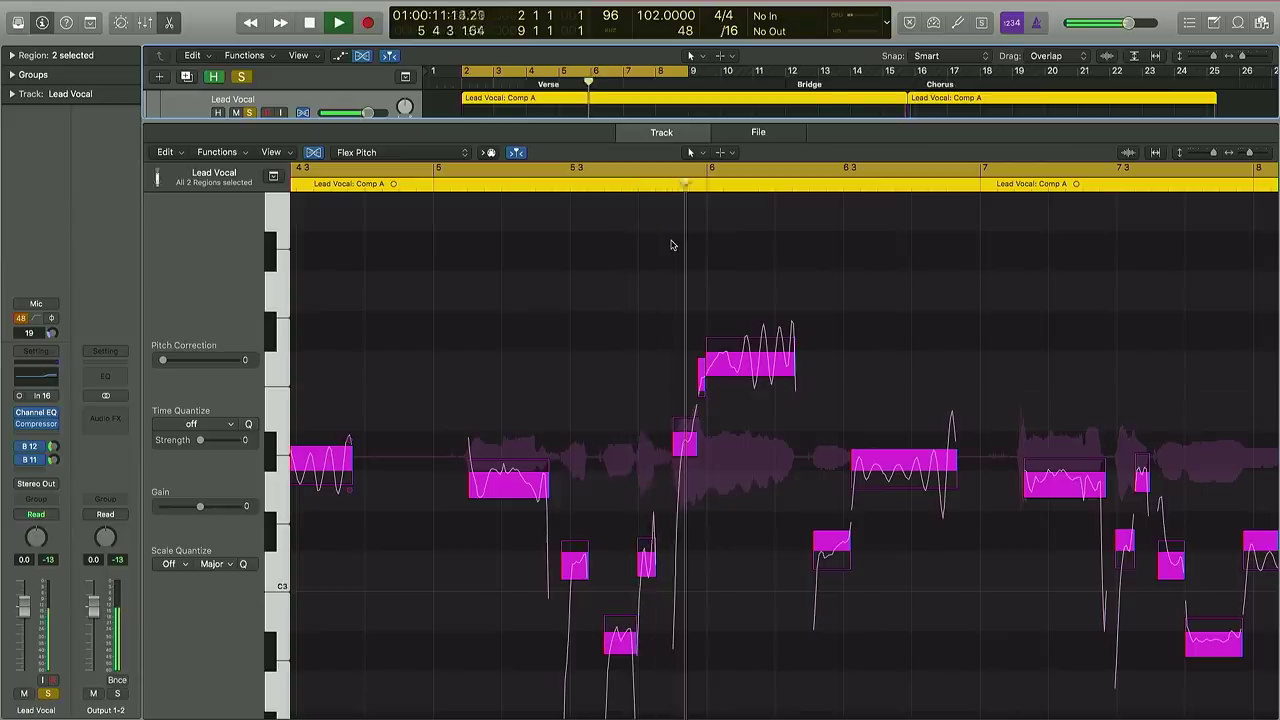
key(super+Up)
key(super+Up)
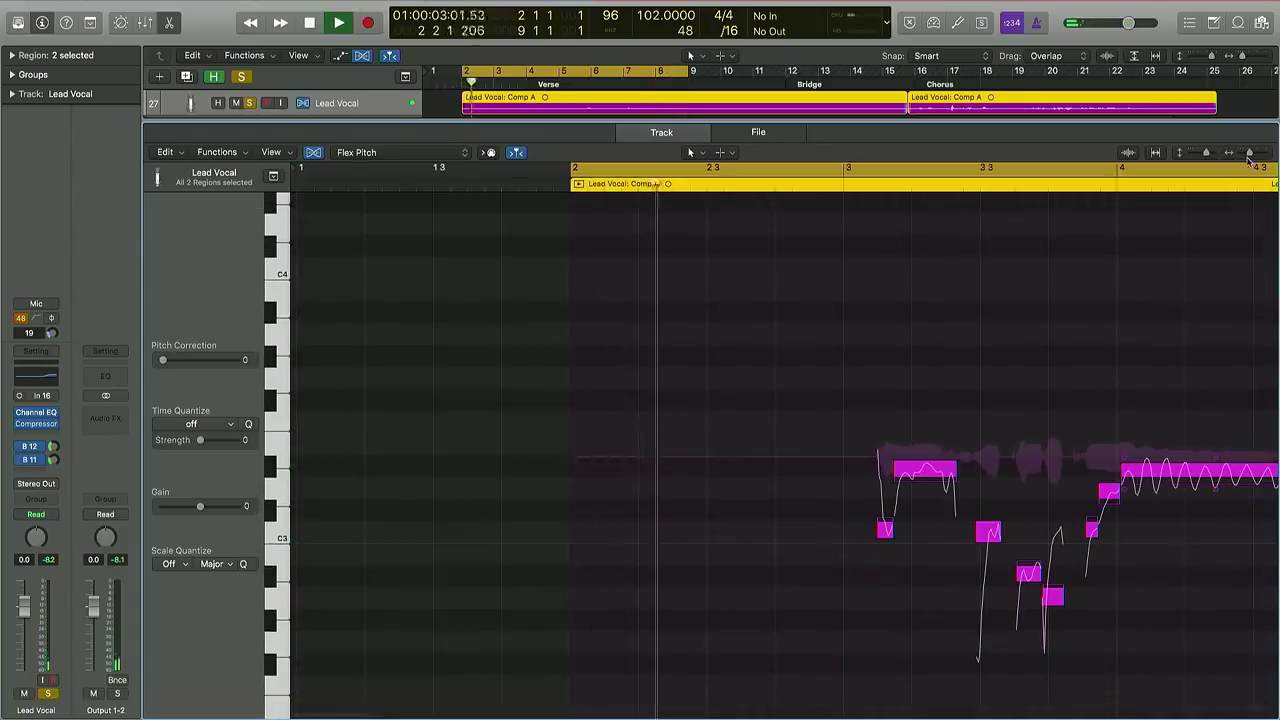
key(space)
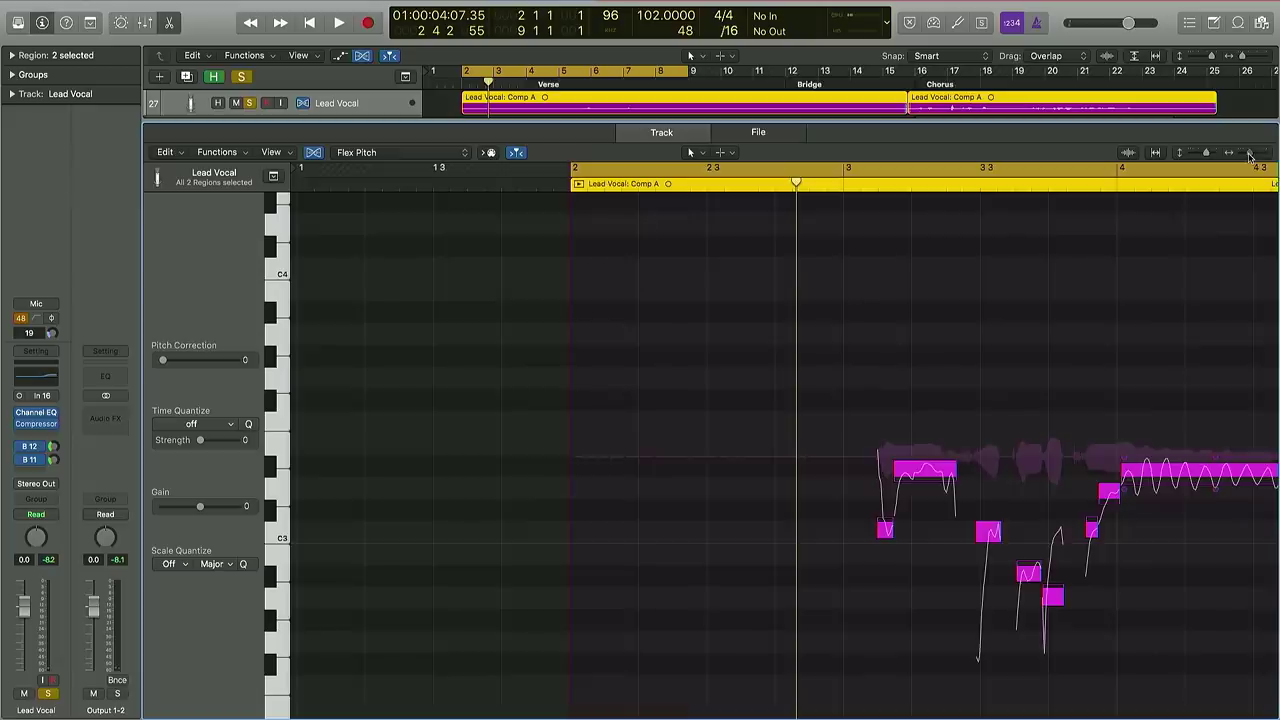
- Set Pitch Correction to 100 for all selected notes and listen to the verse from bar 2
drag(1249, 155, 1247, 156)
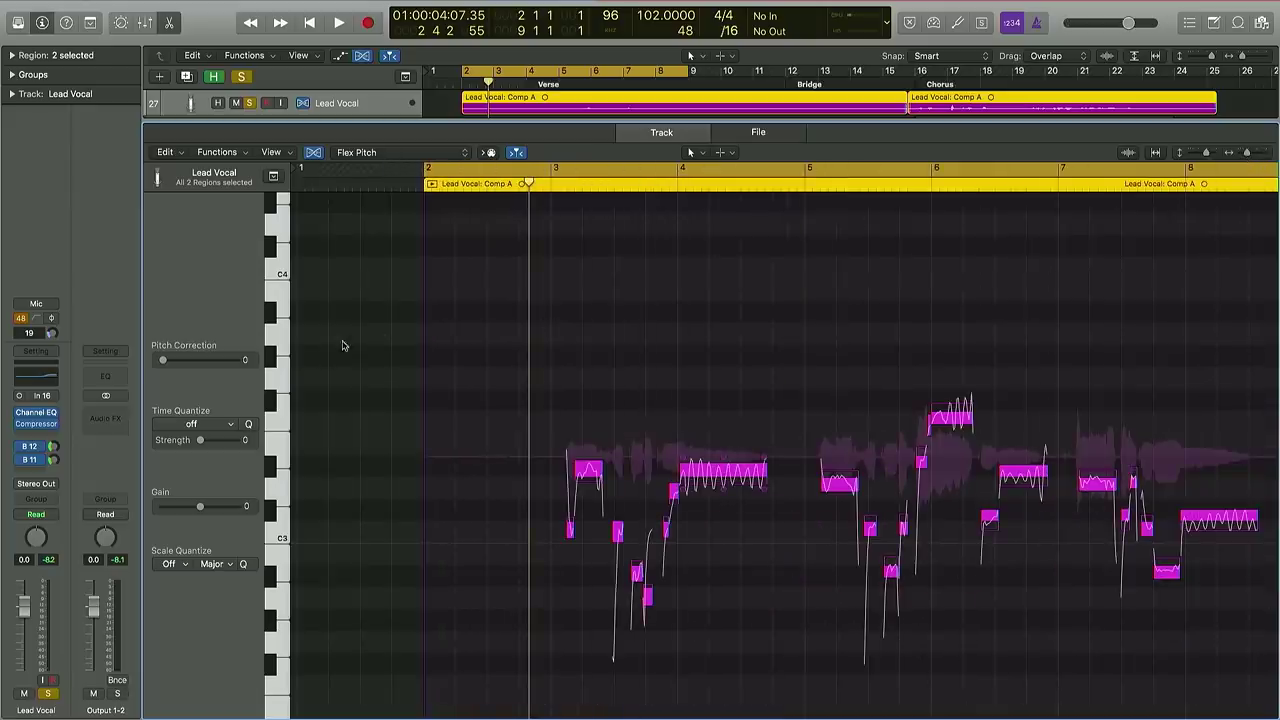
drag(159, 362, 277, 370)
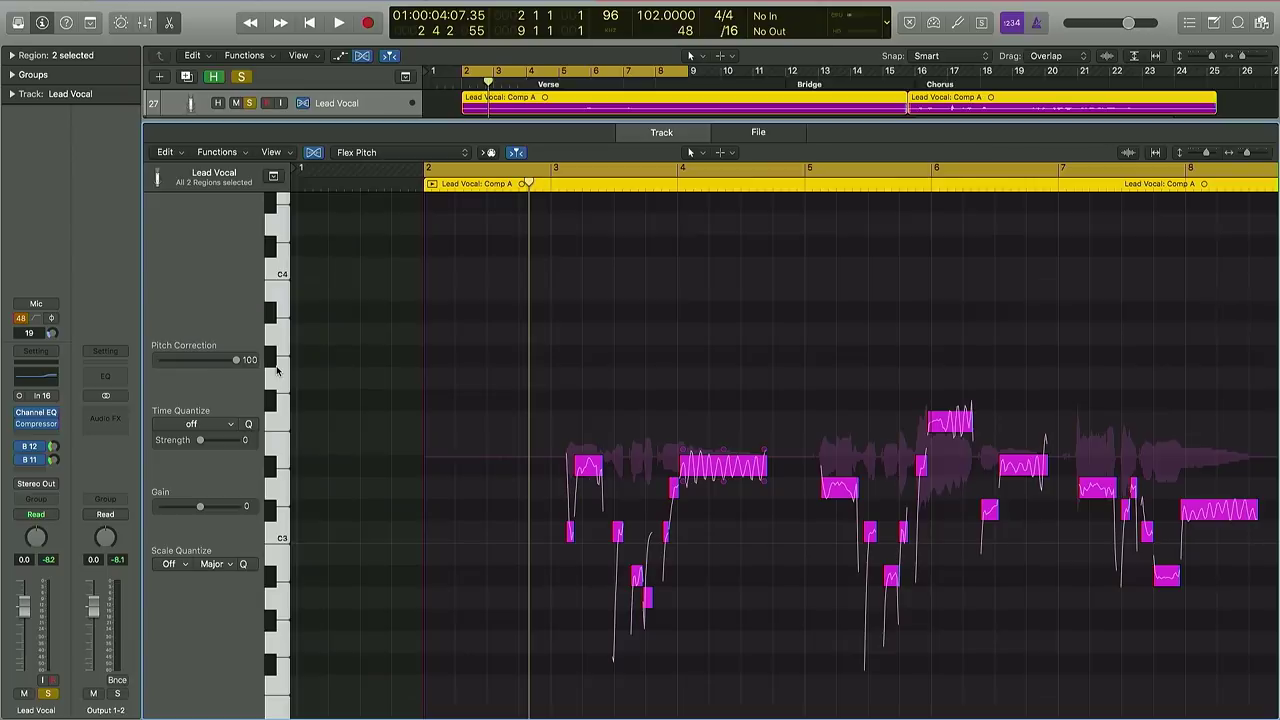
key(super+Right)
key(super+Right)
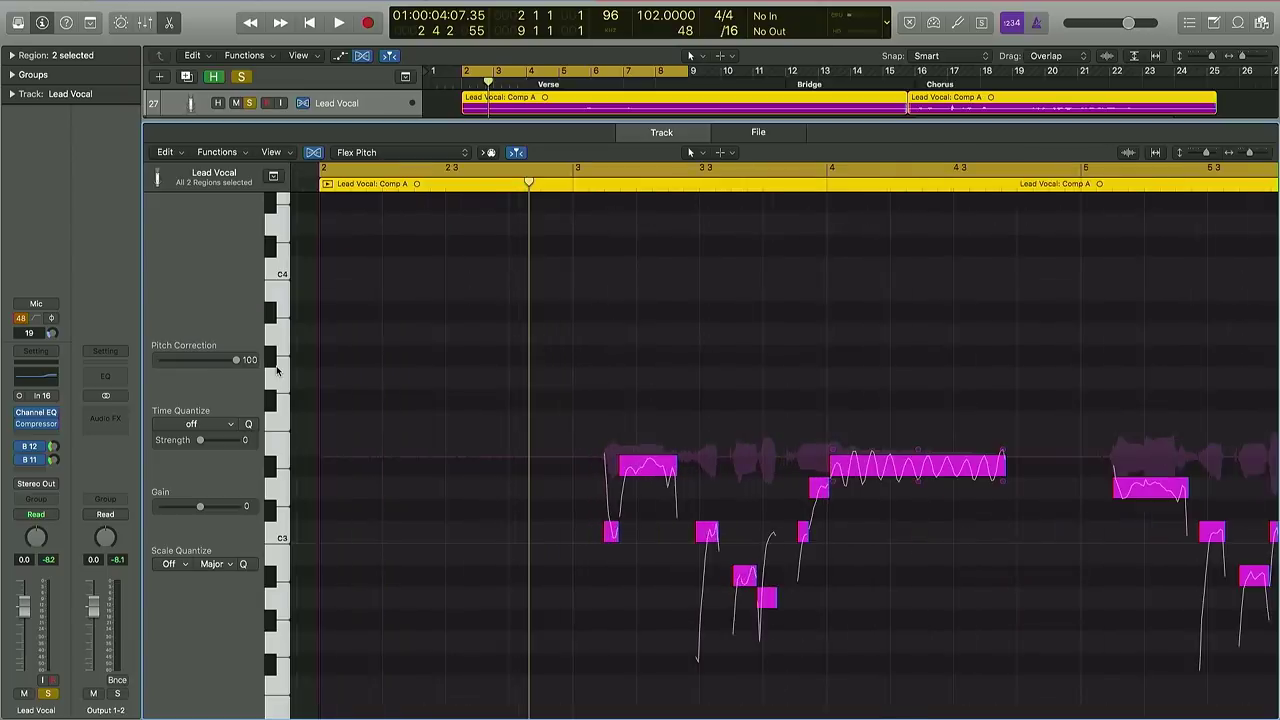
key(space)
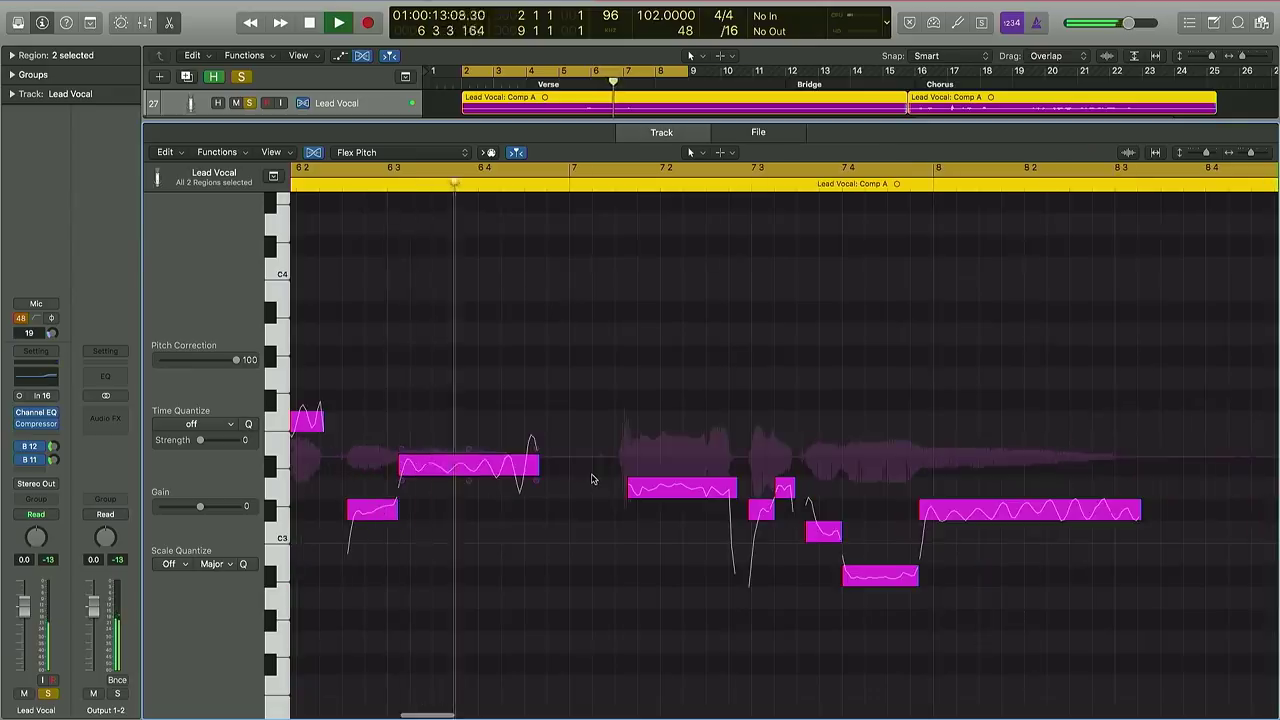
key(space)
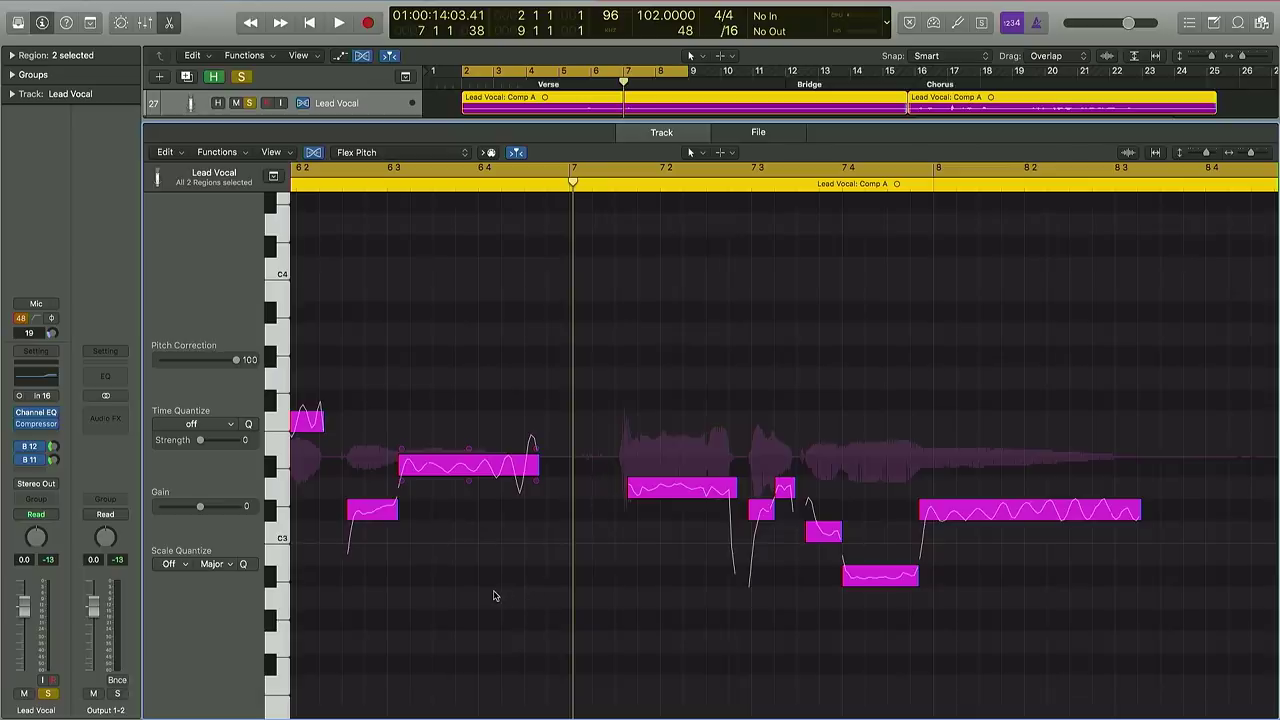
- Lower the longer note just after bar 3 and the sustained note at bar 4 by one semitone to D3 while the cycle plays
scroll(493, 596, left, 10)
scroll(493, 596, left, 10)
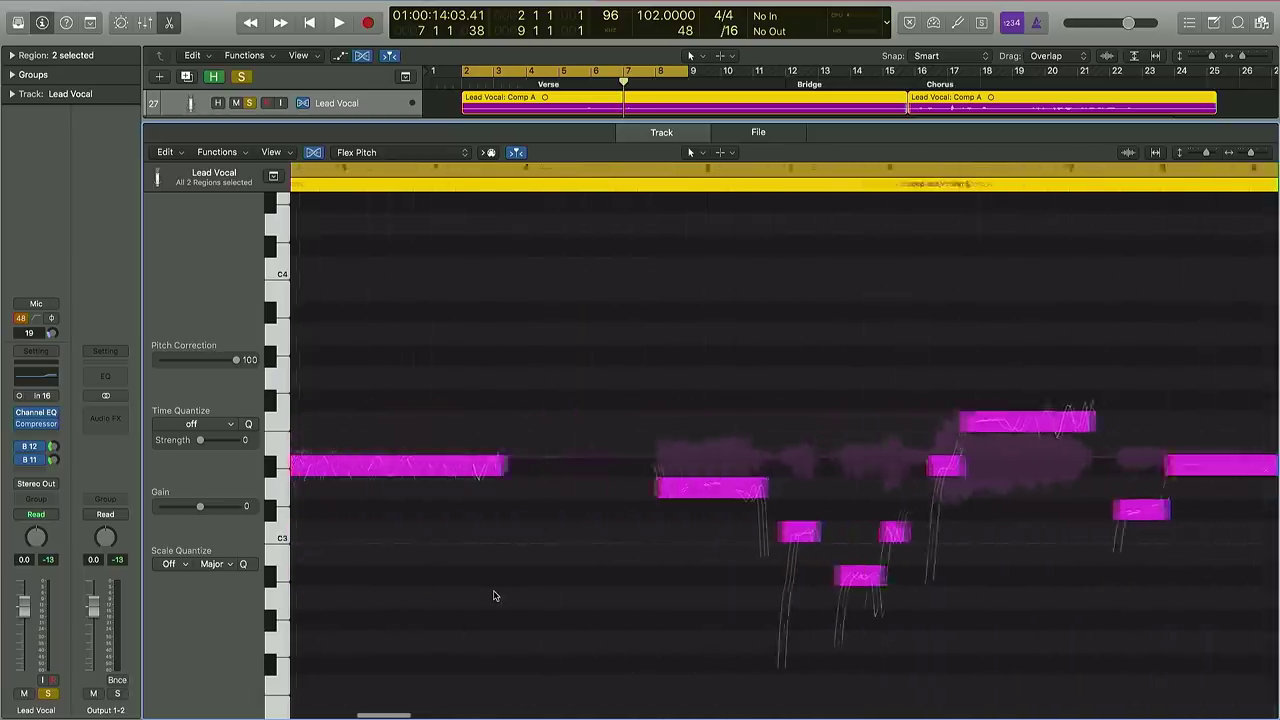
scroll(493, 596, left, 5)
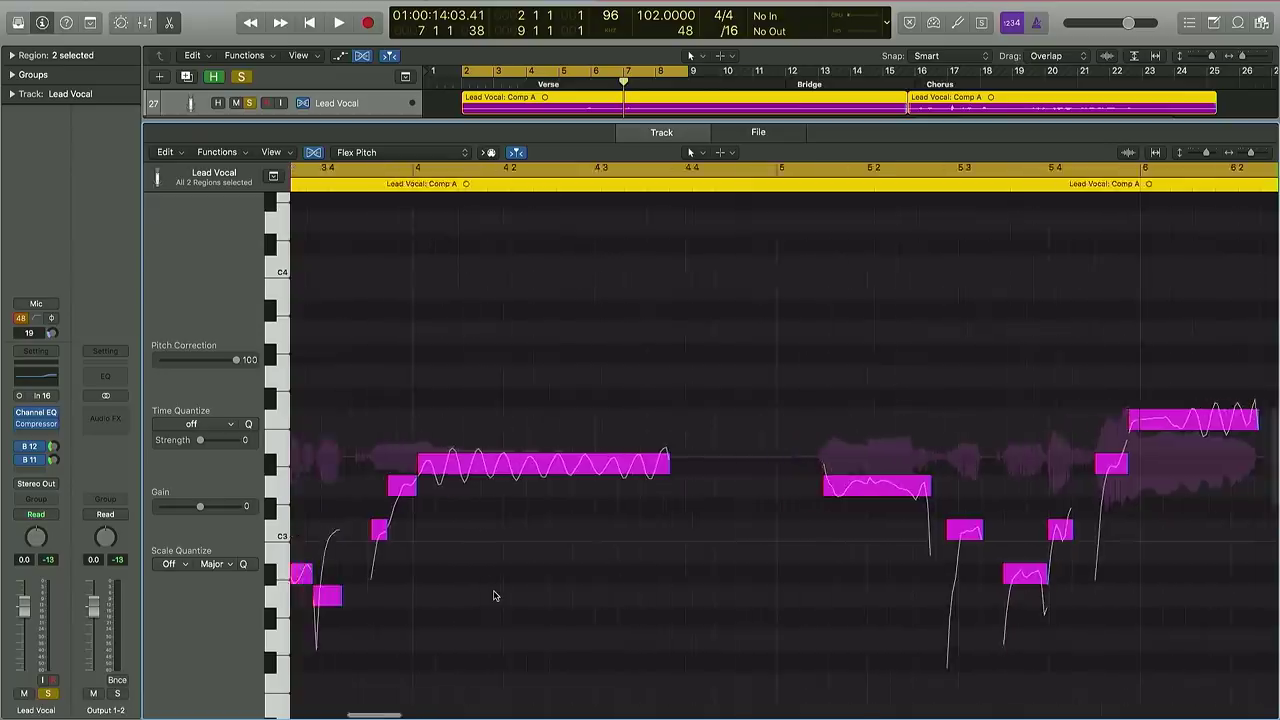
scroll(493, 596, left, 2)
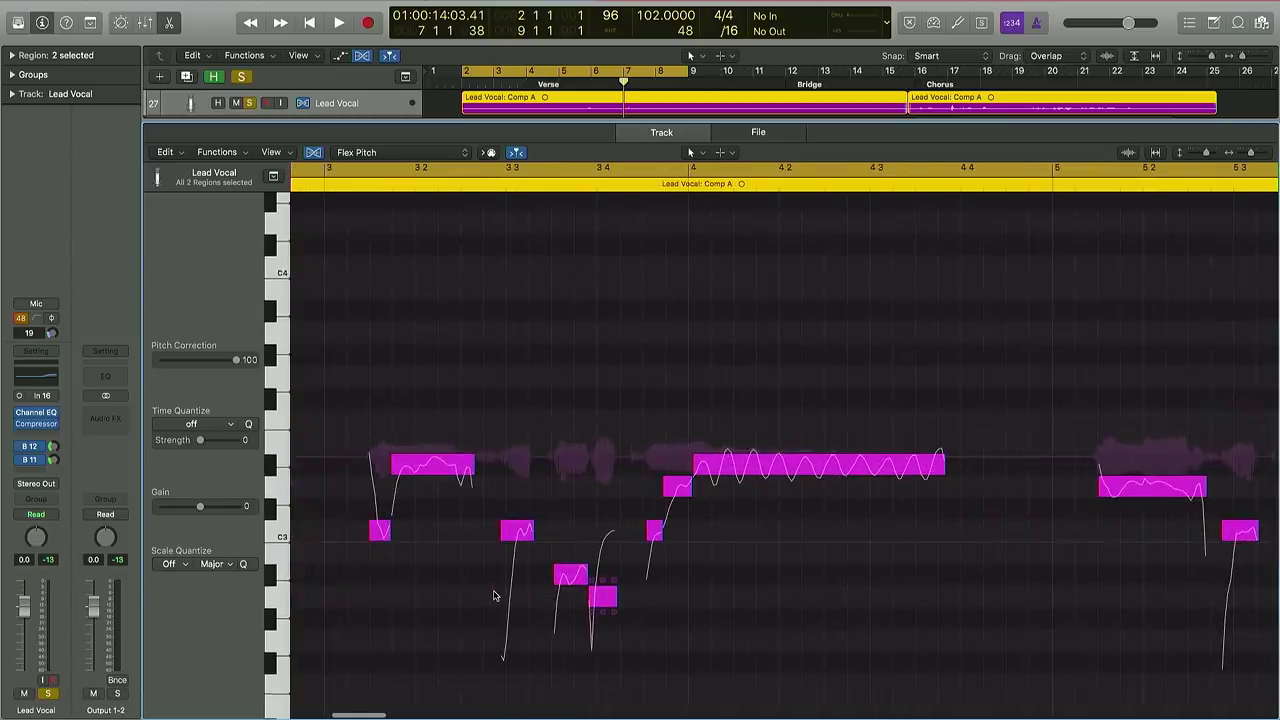
click(447, 552)
click(430, 469)
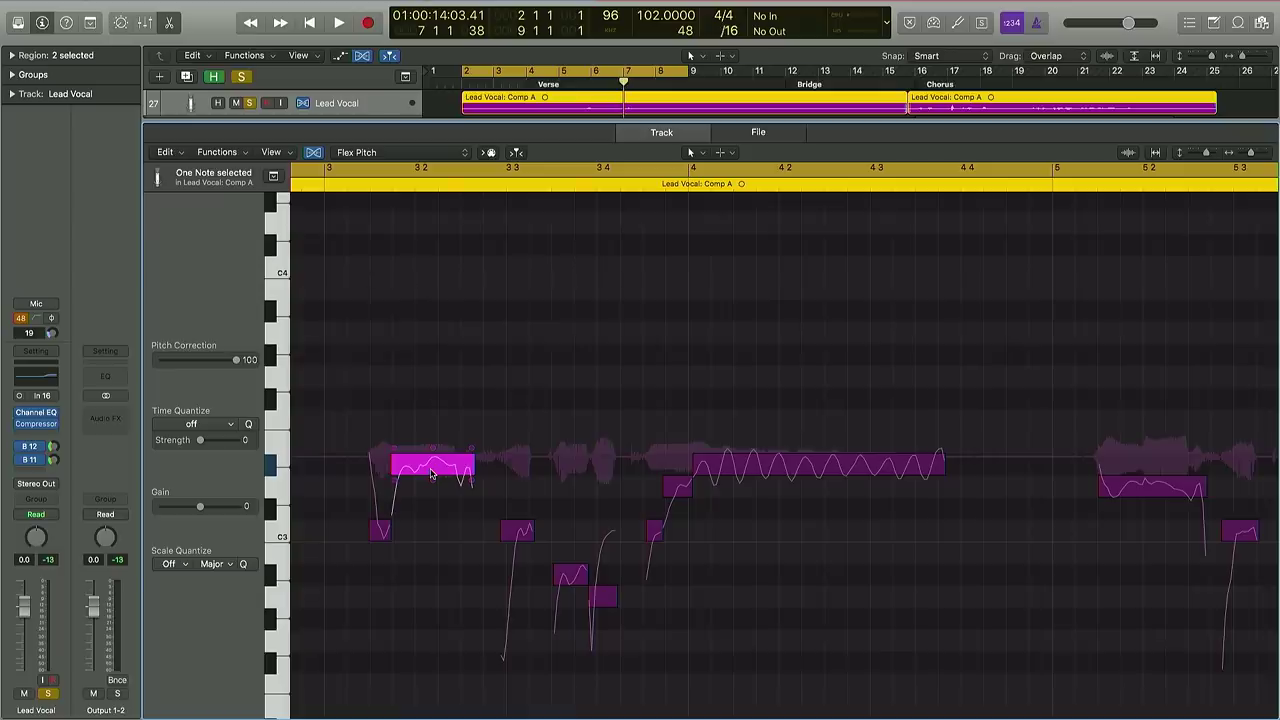
key(space)
scroll(762, 578, right, 5)
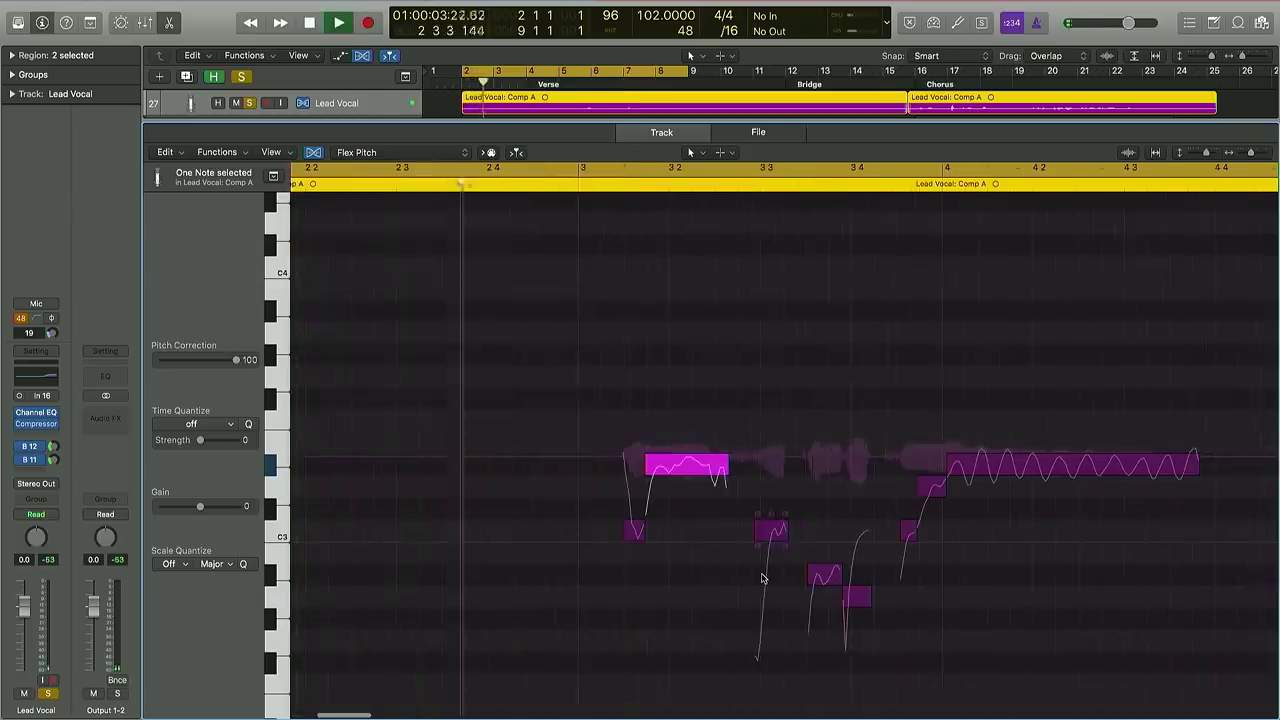
drag(686, 465, 688, 488)
drag(1043, 463, 1040, 490)
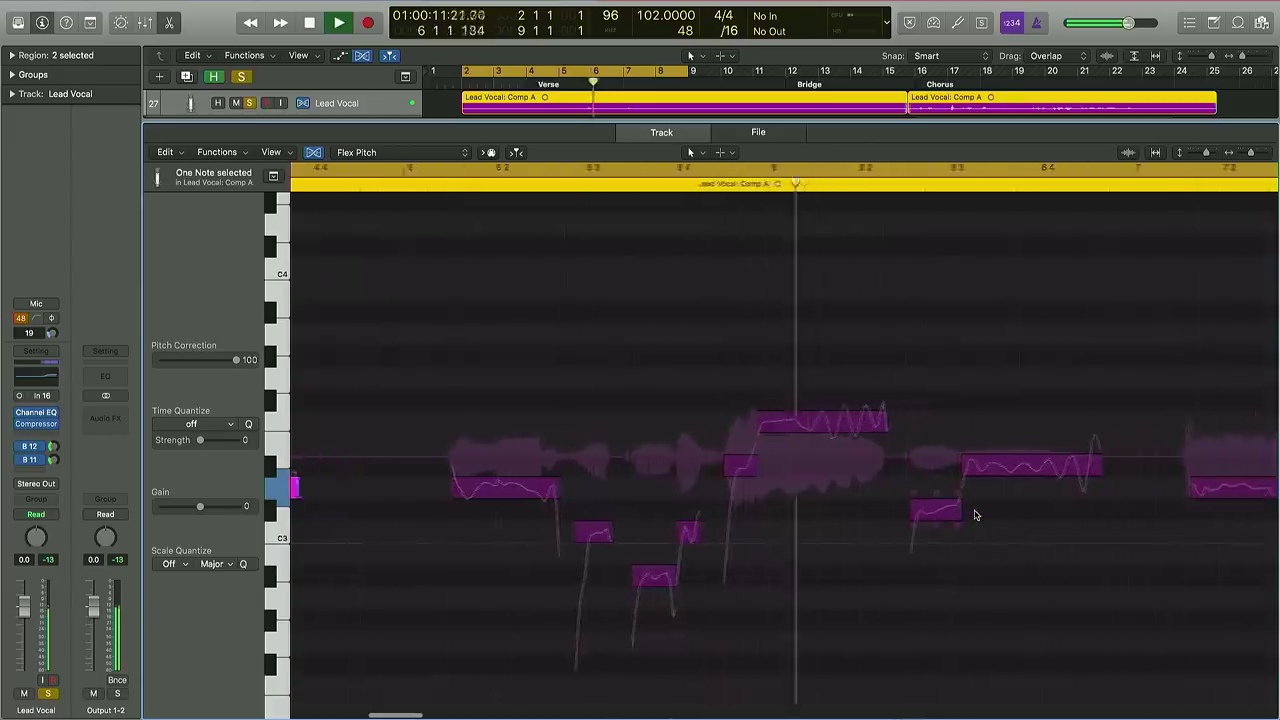
- Lower the sustained note in the second half of bar 6 to D3 and resume playback with Cycle off
key(space)
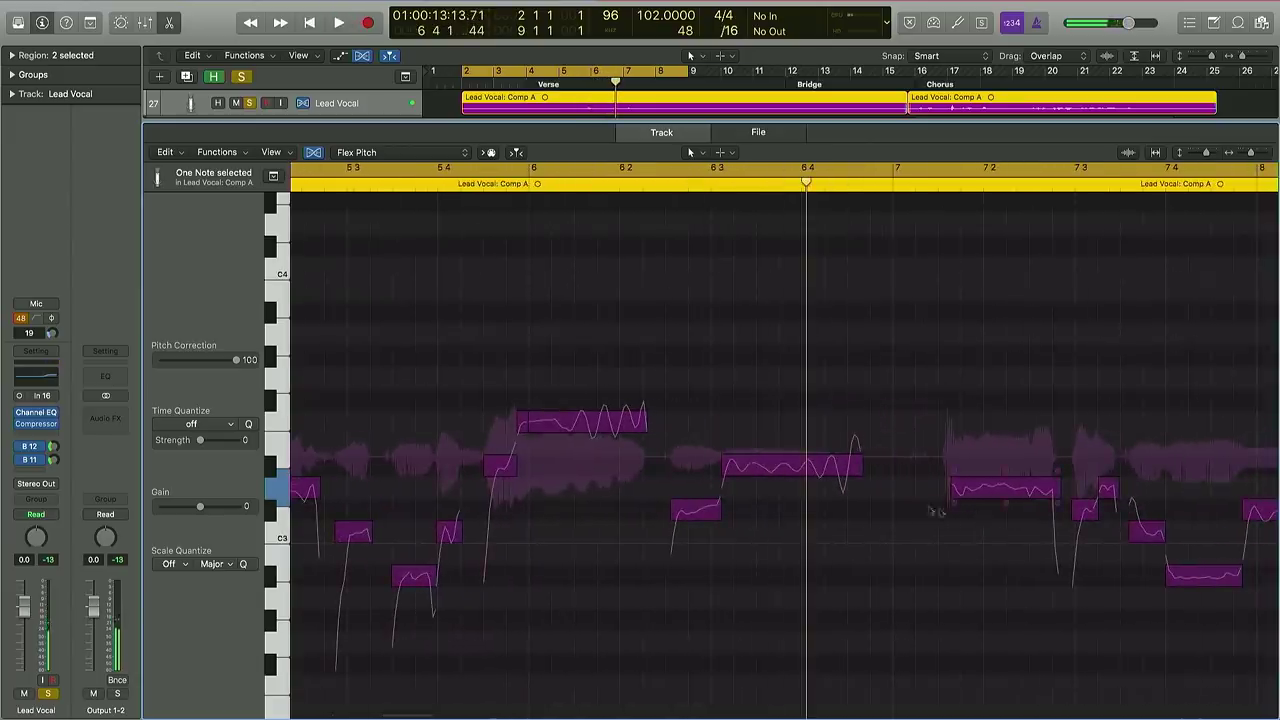
drag(808, 465, 808, 498)
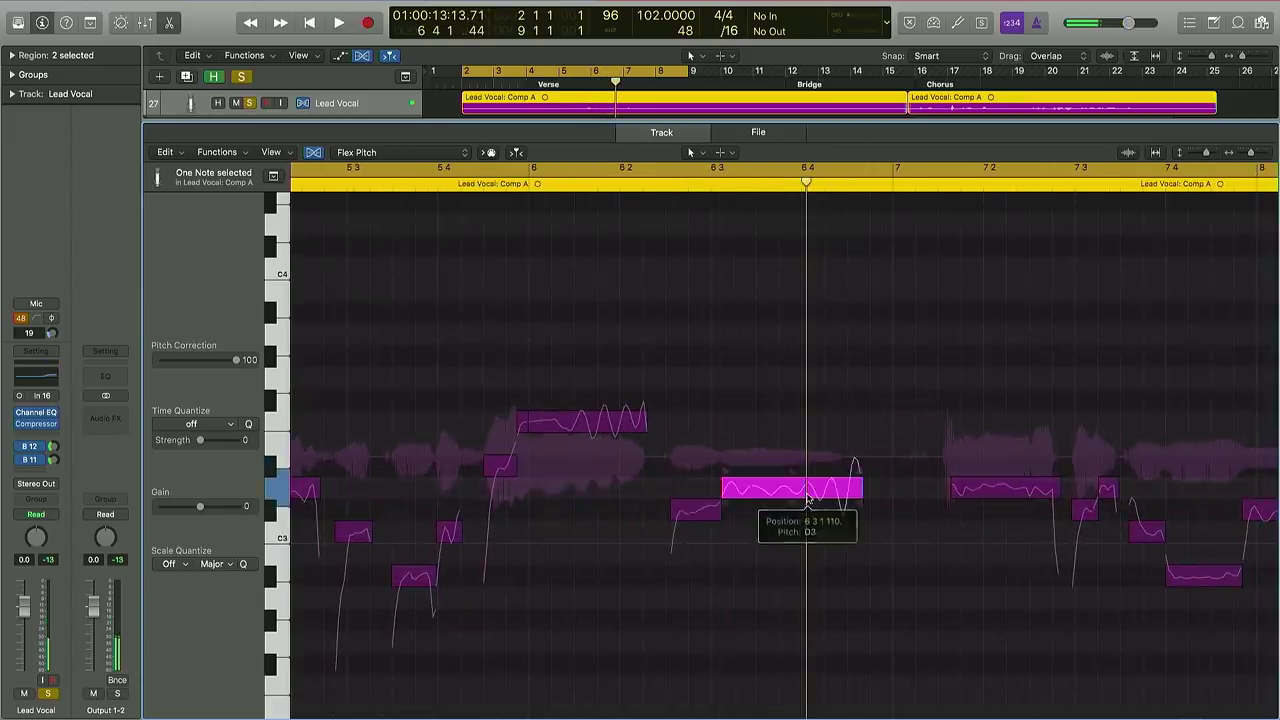
scroll(815, 470, right, 4)
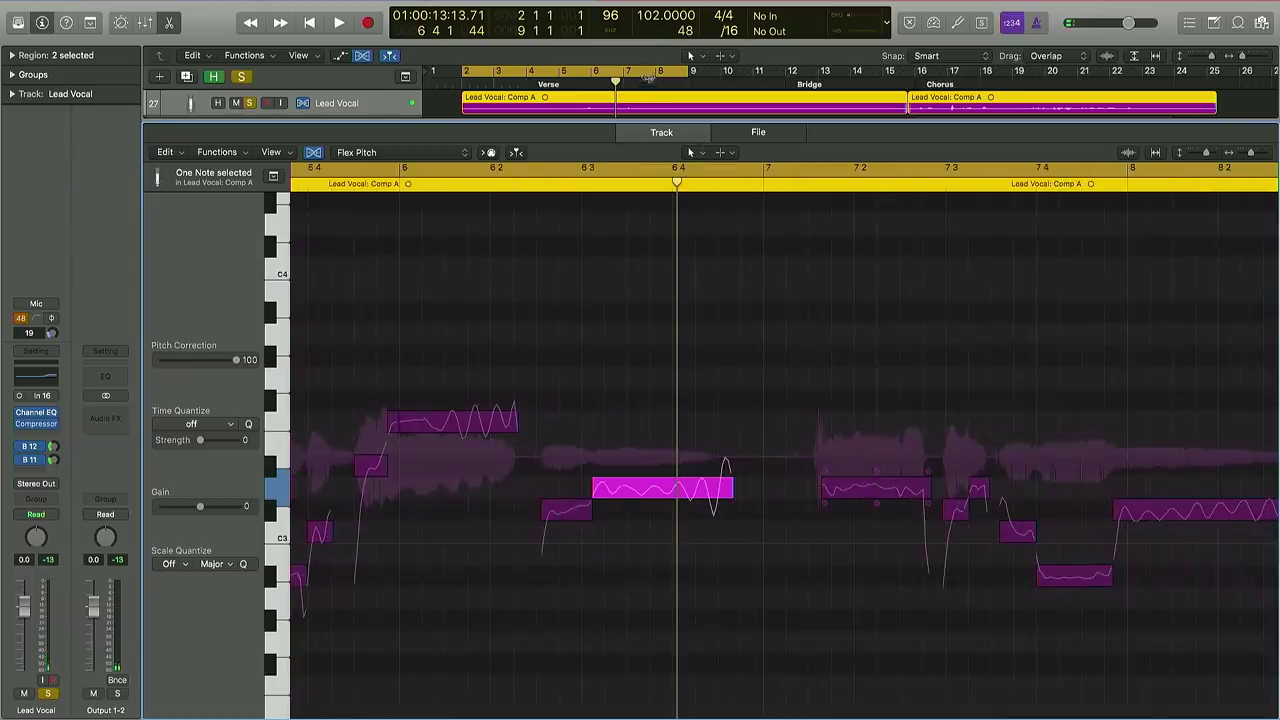
key(space)
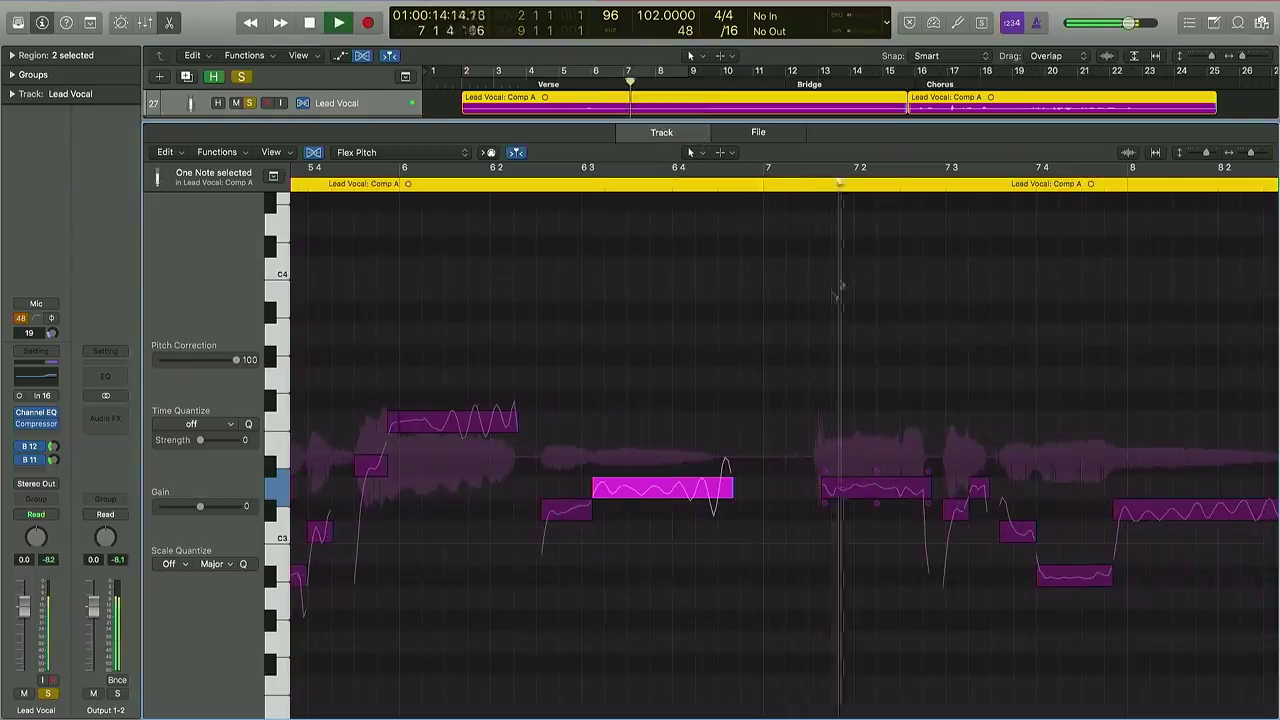
- Lower the sustained note at bar 8 by one semitone to C3 and continue playback into the bridge
scroll(806, 345, right, 10)
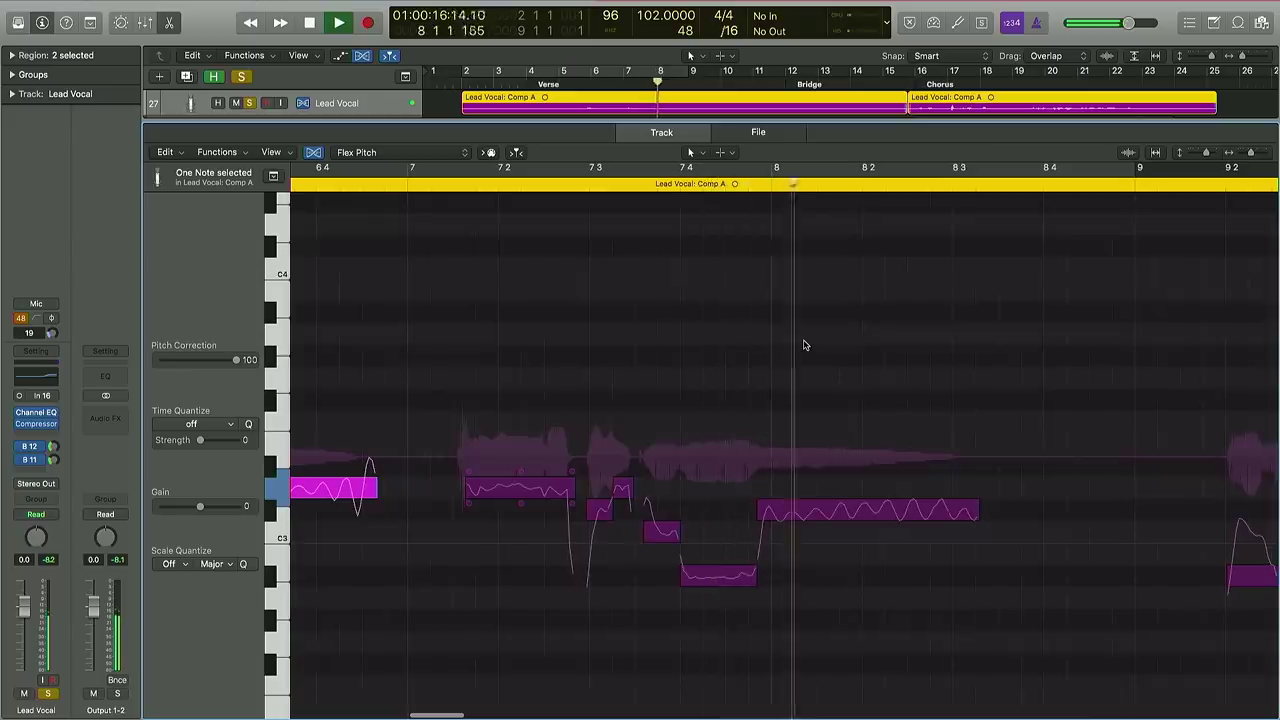
key(space)
drag(822, 512, 824, 531)
scroll(822, 540, right, 2)
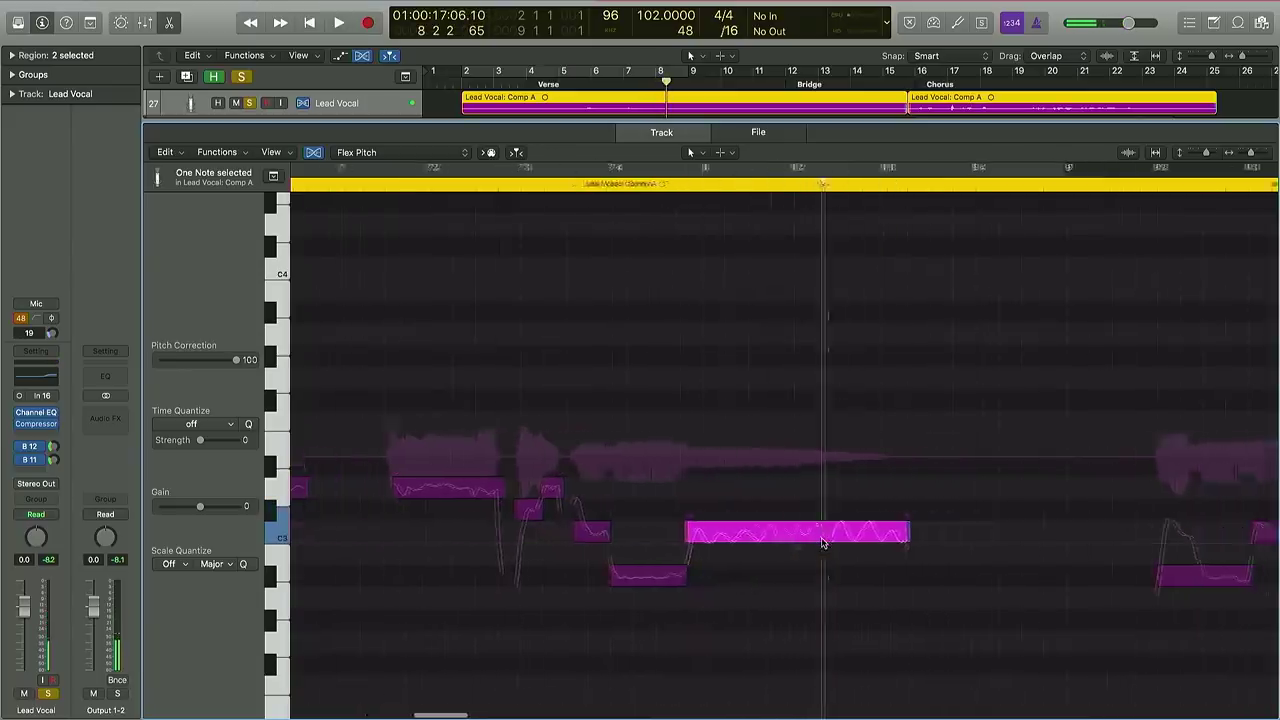
key(space)
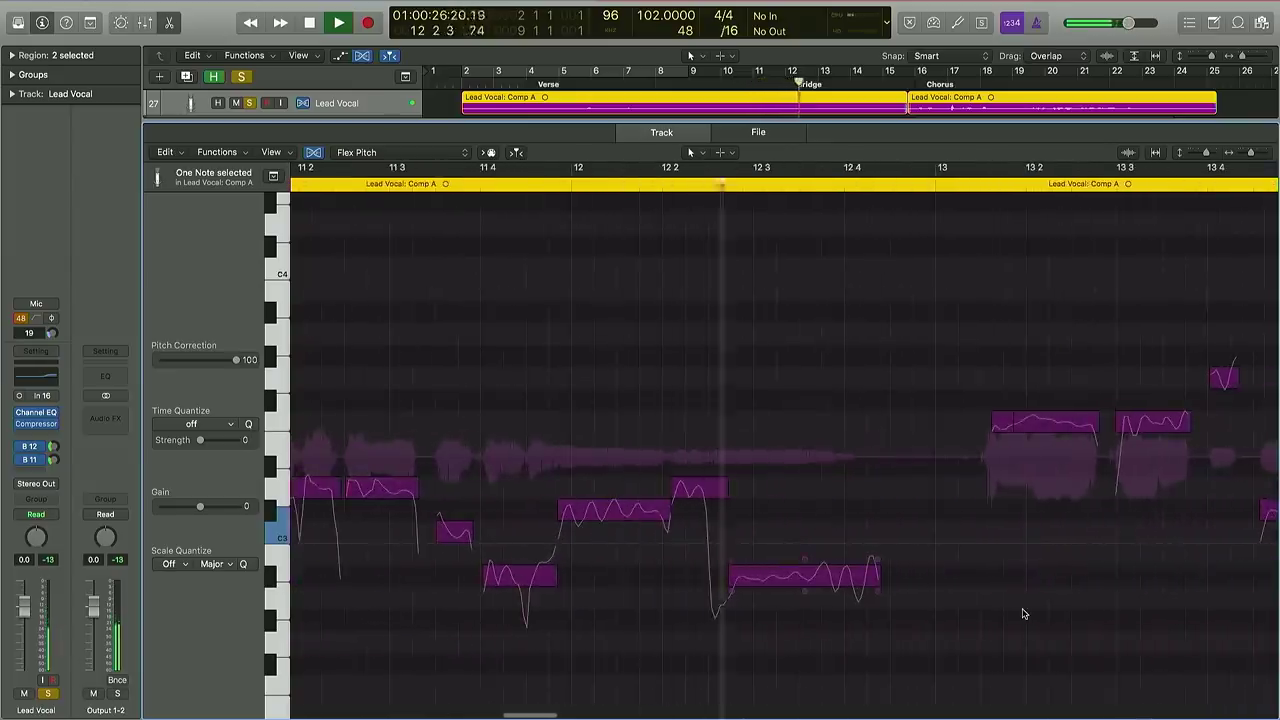
- Stop playback, lower the sustained note at bar 12 to C3 and split the following note at the point where its pitch drops
key(space)
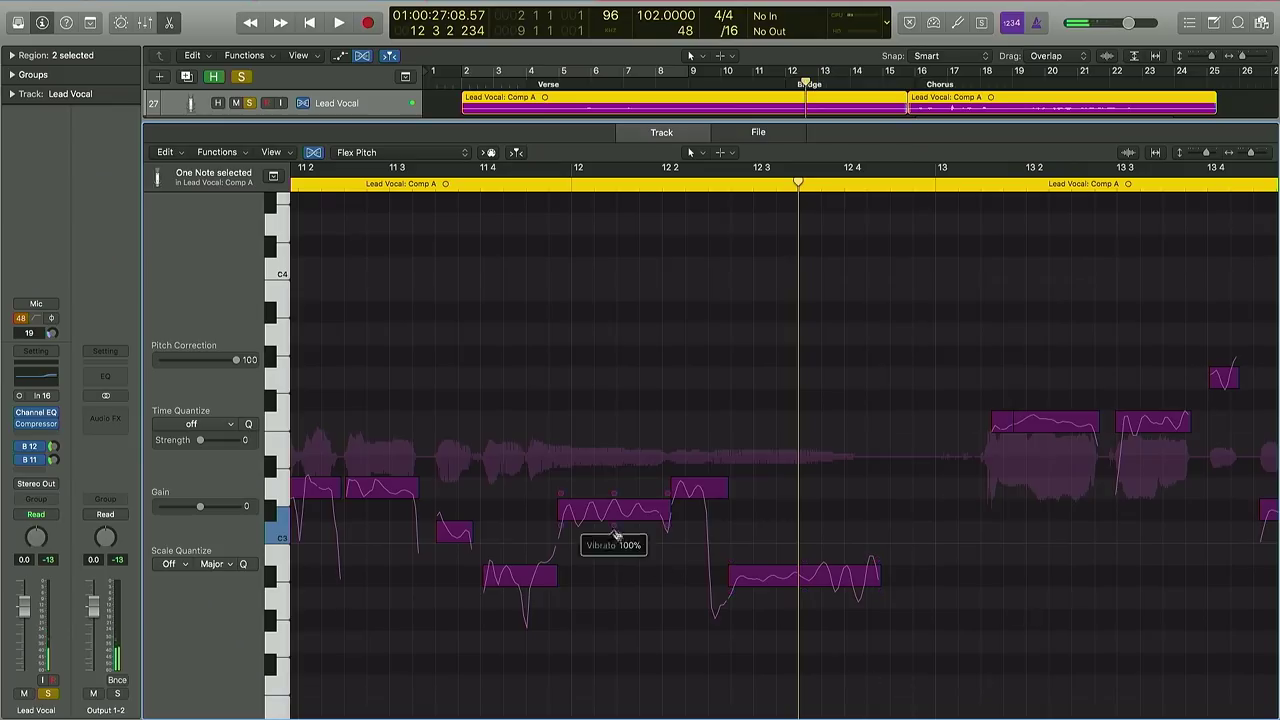
drag(610, 512, 610, 541)
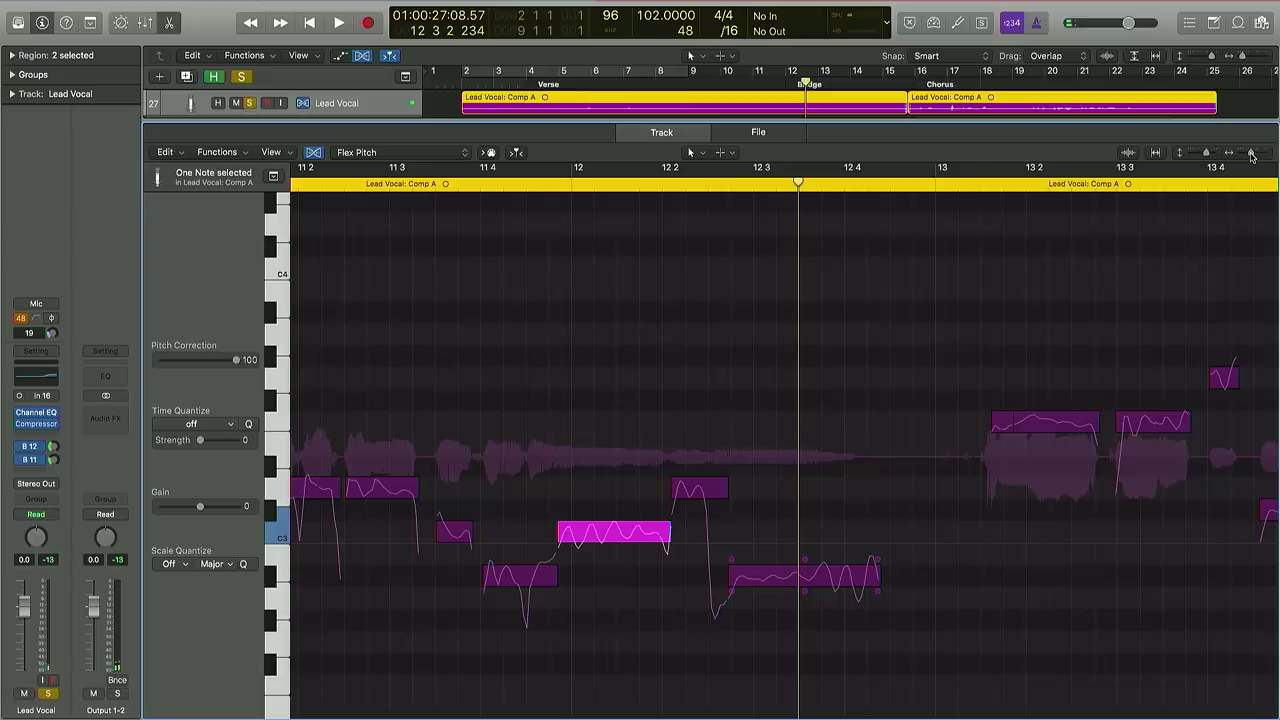
drag(1251, 155, 1254, 156)
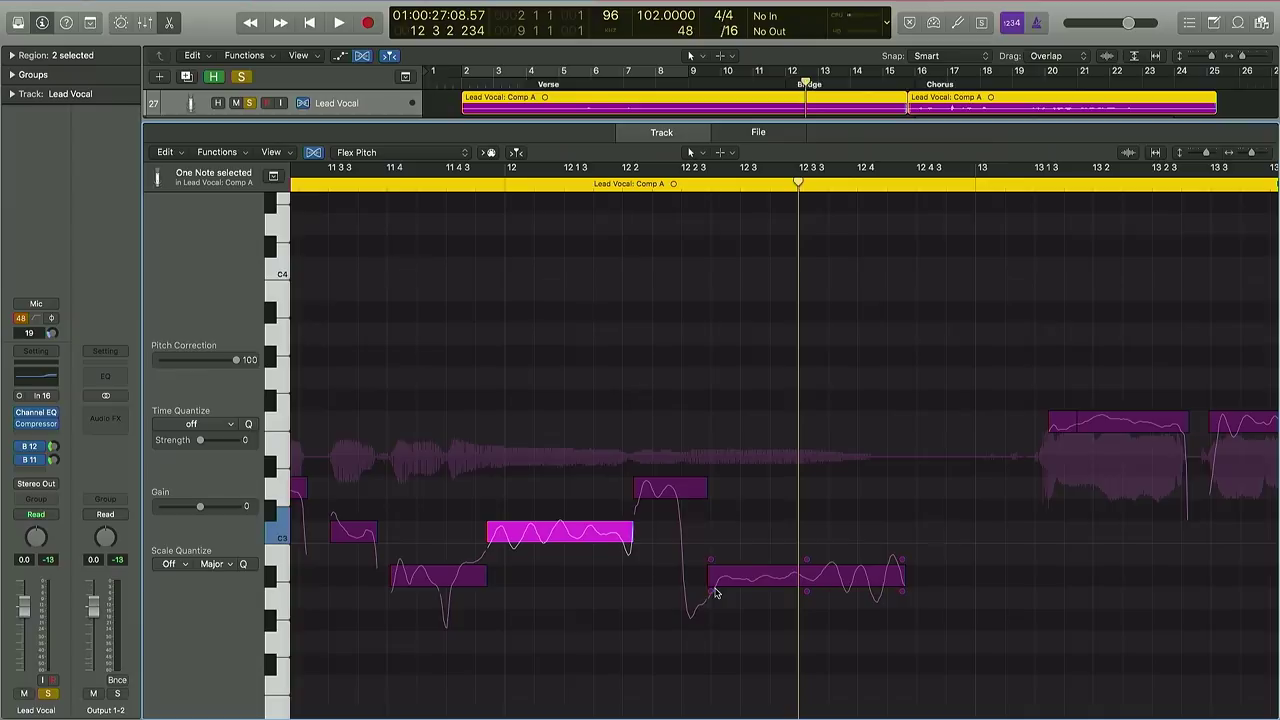
key(t)
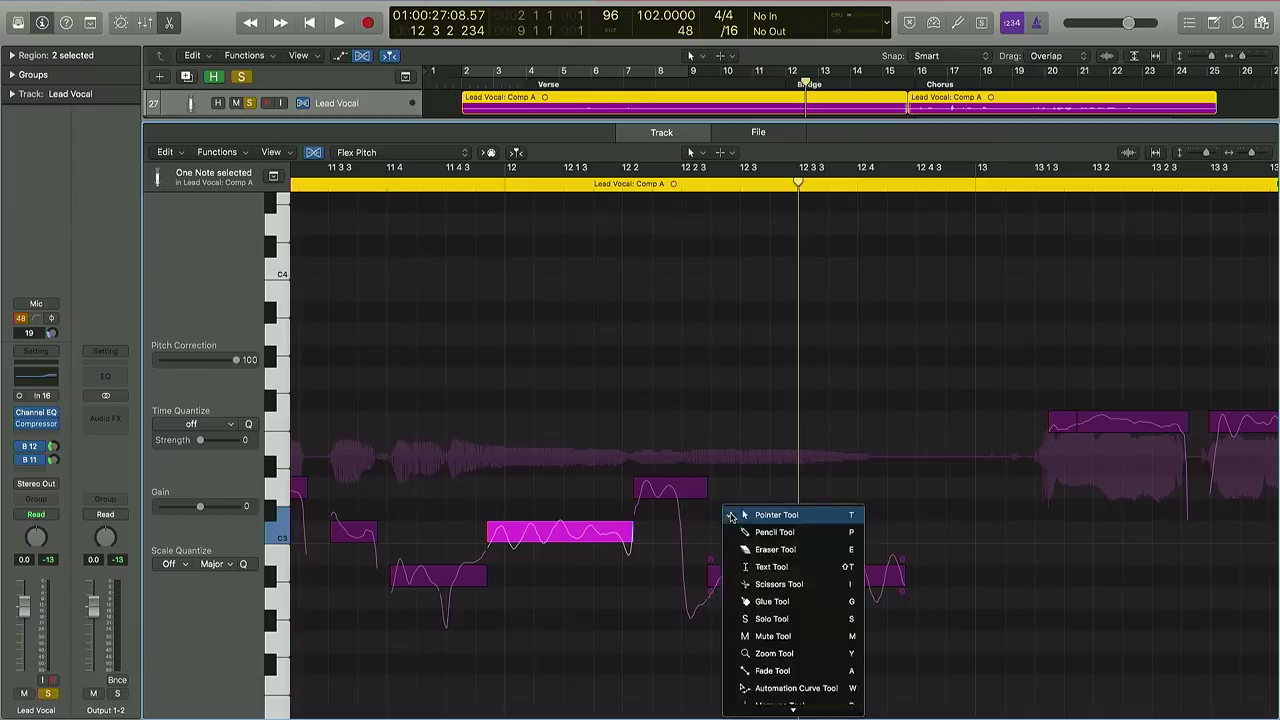
key(Escape)
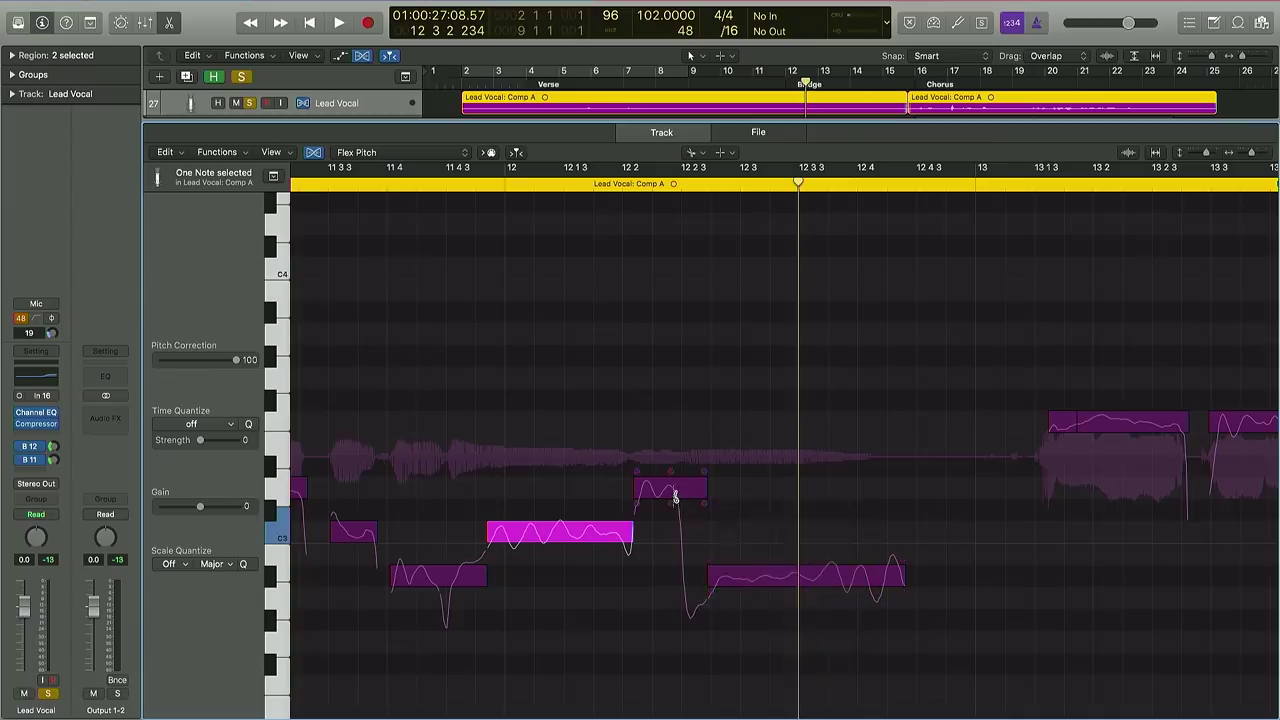
click(675, 495)
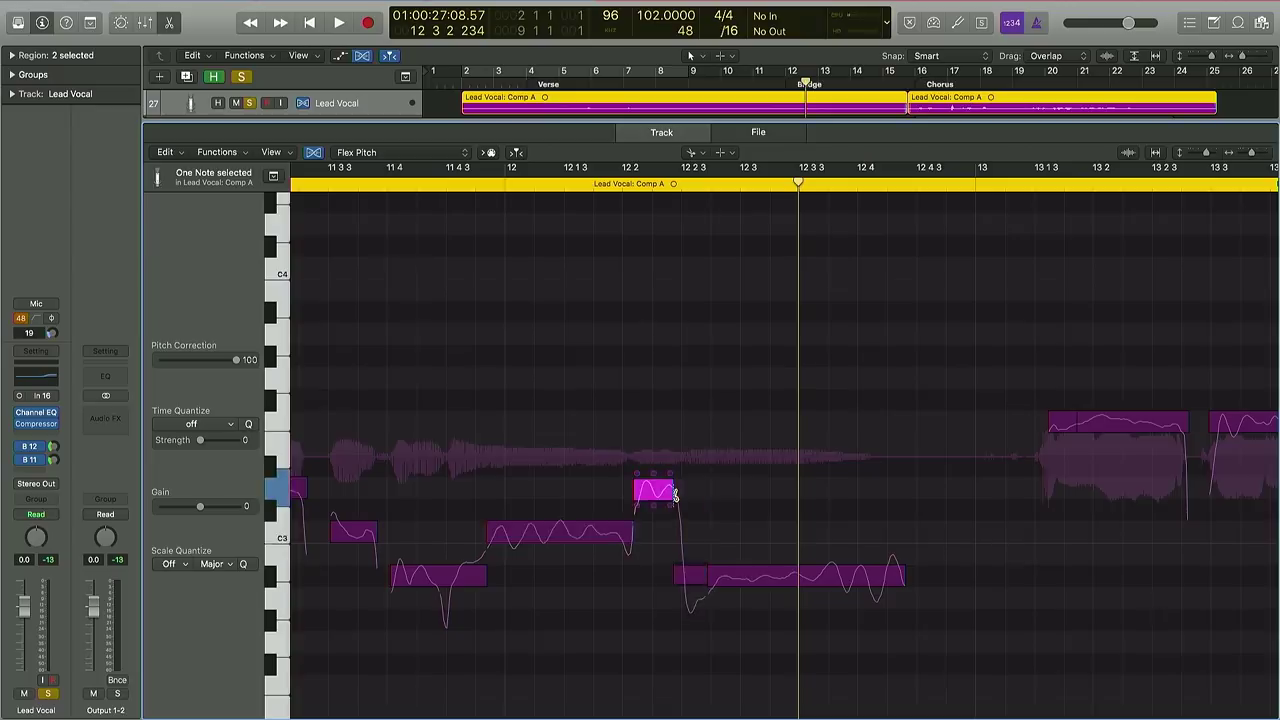
key(t)
- Lower the two short notes around bar 14 by one semitone and the sustained note after them to C3, then replay the phrase
click(592, 234)
double_click(584, 184)
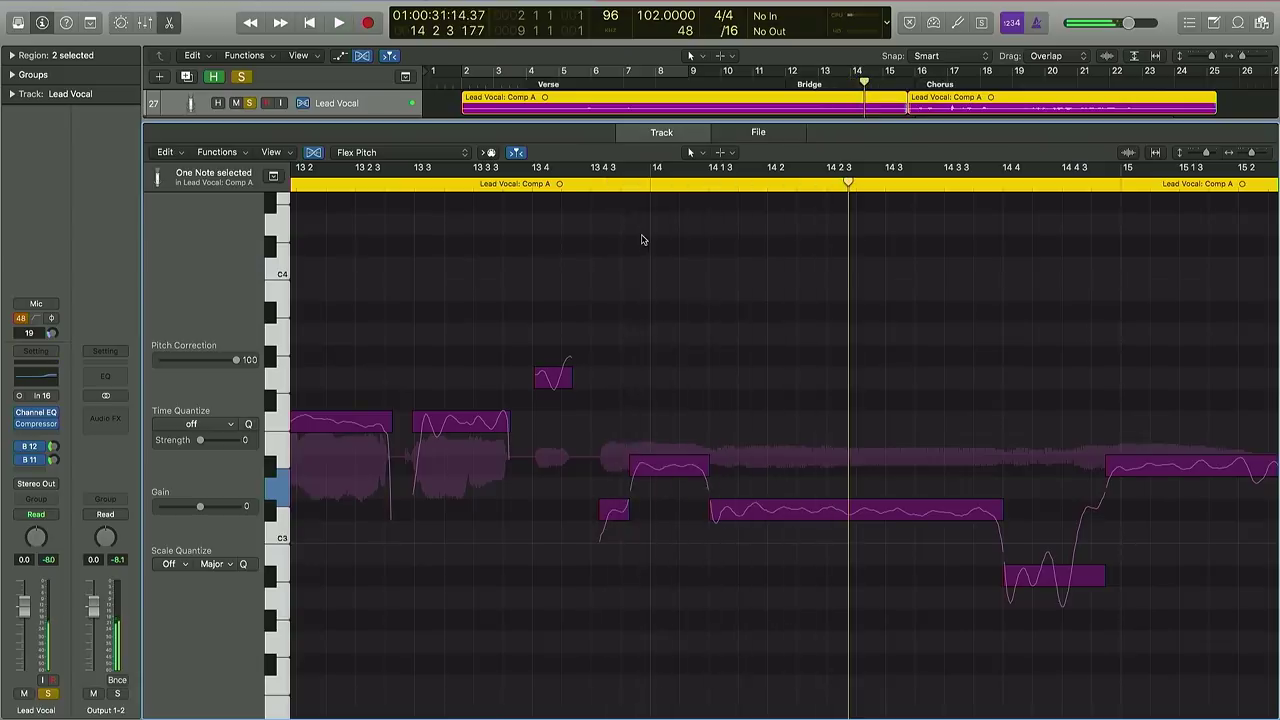
drag(676, 469, 618, 531)
drag(765, 511, 766, 532)
double_click(582, 187)
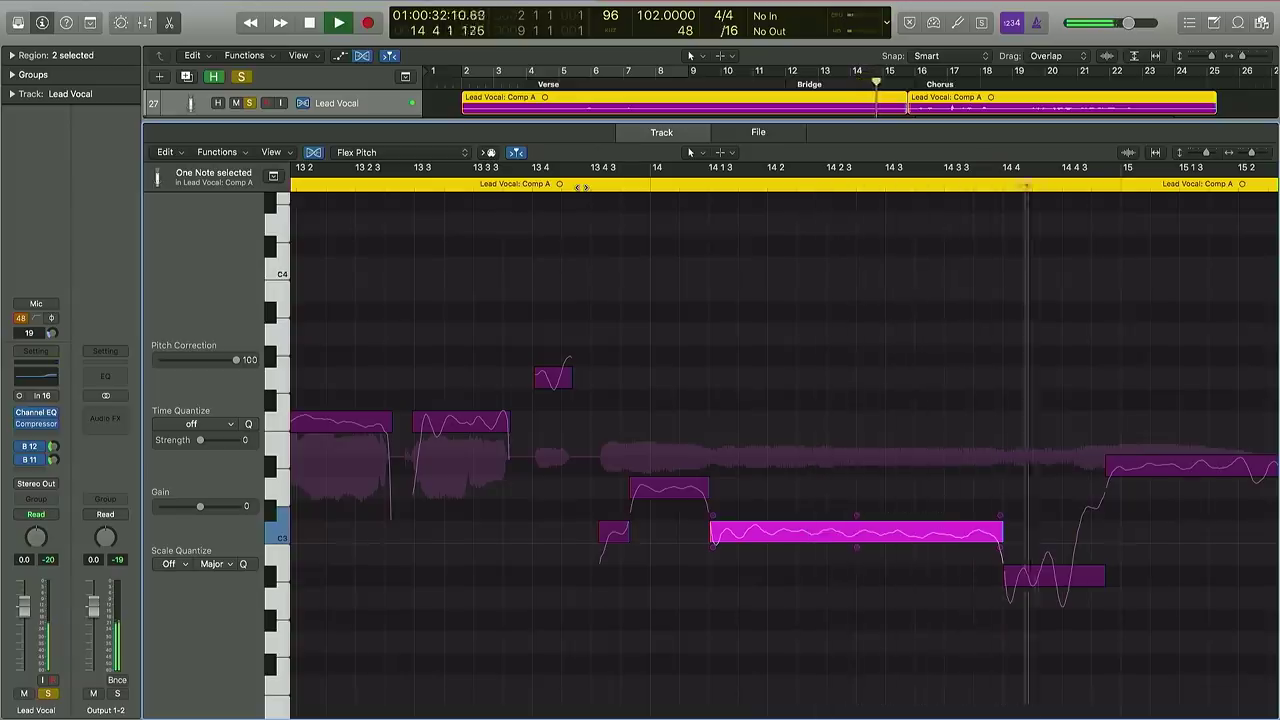
- Stop playback, lower the sustained note at bar 15 by one semitone to D3 and resume playing into the chorus
key(space)
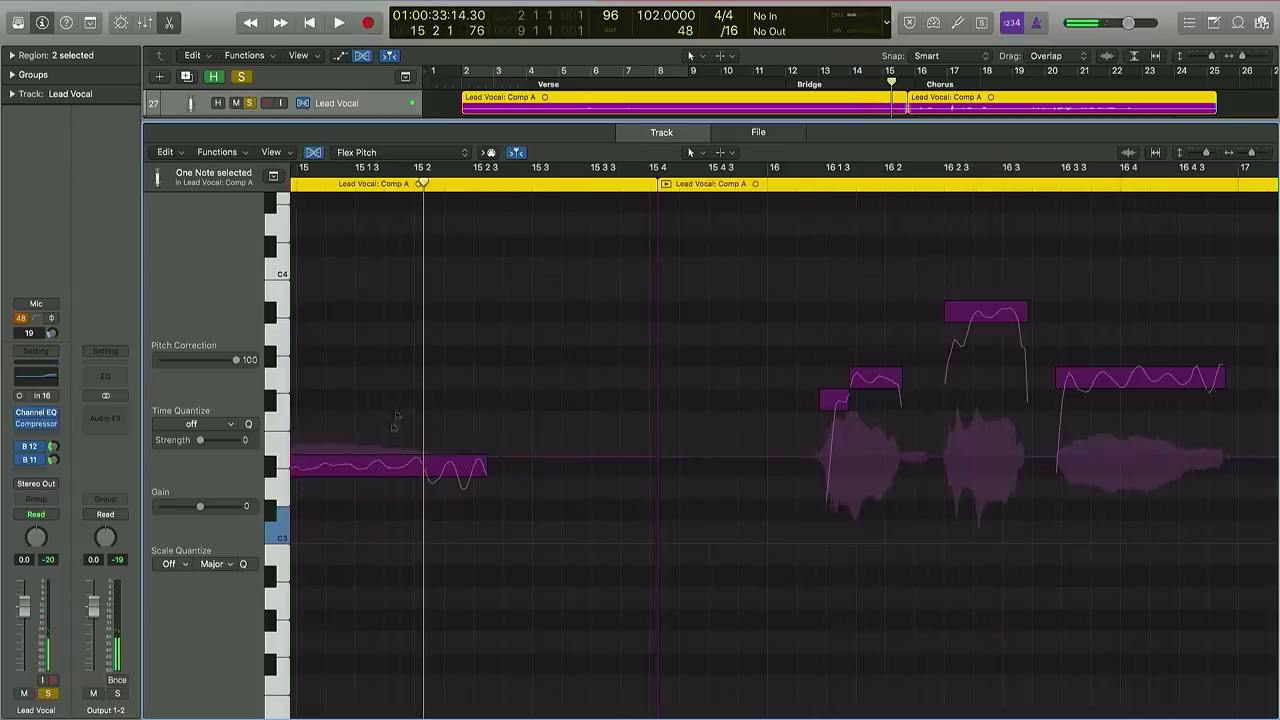
drag(379, 466, 379, 488)
key(space)
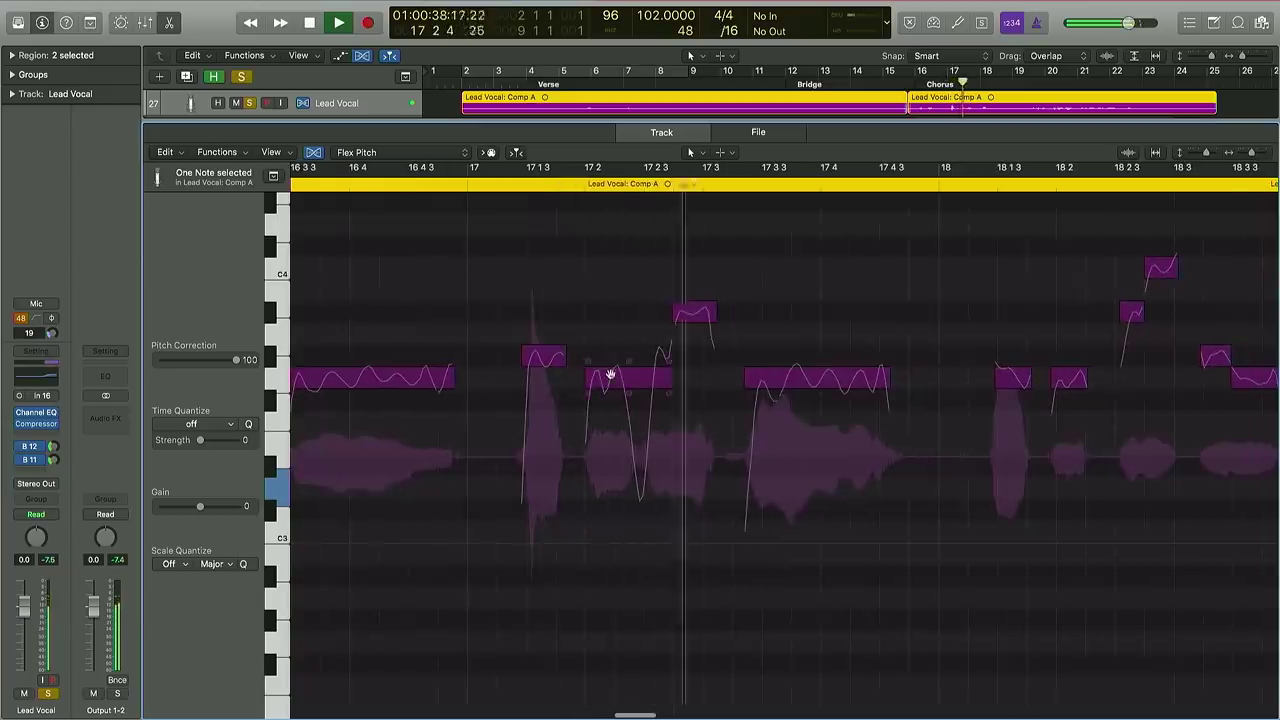
- Lower the short note just after bar 17 to G3 and the short note just before bar 23 to A#3
drag(546, 359, 546, 391)
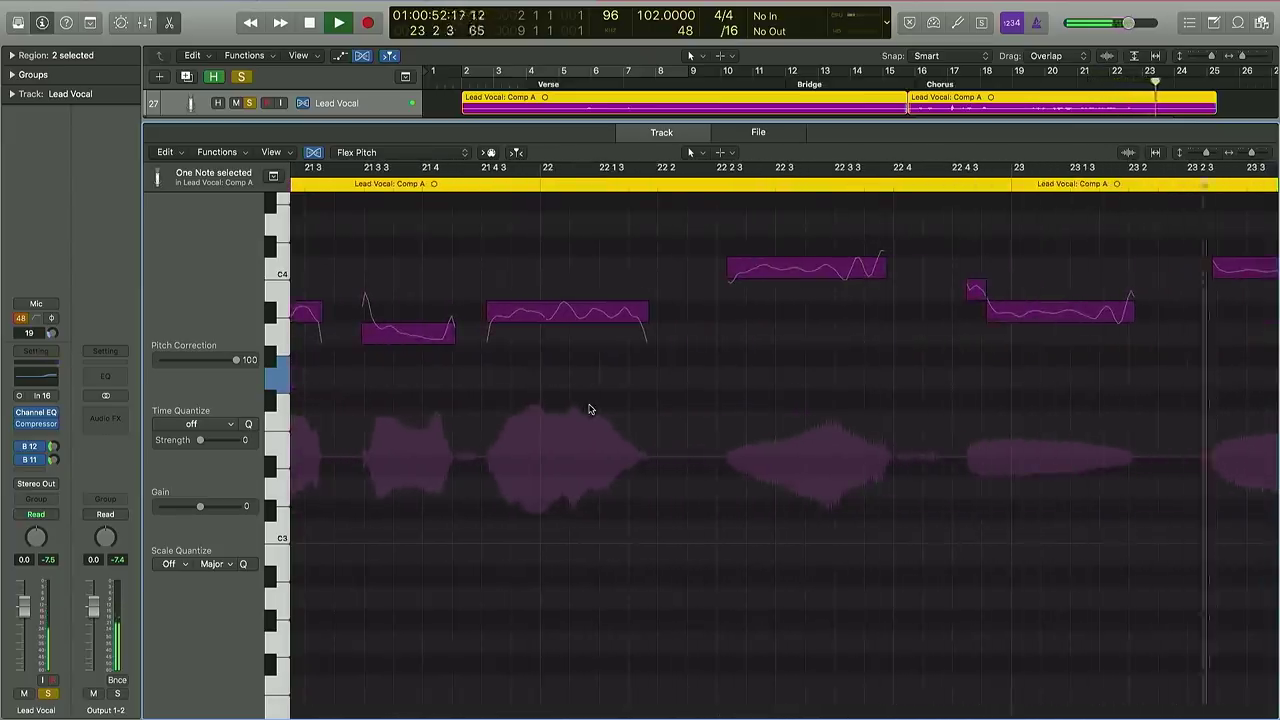
key(space)
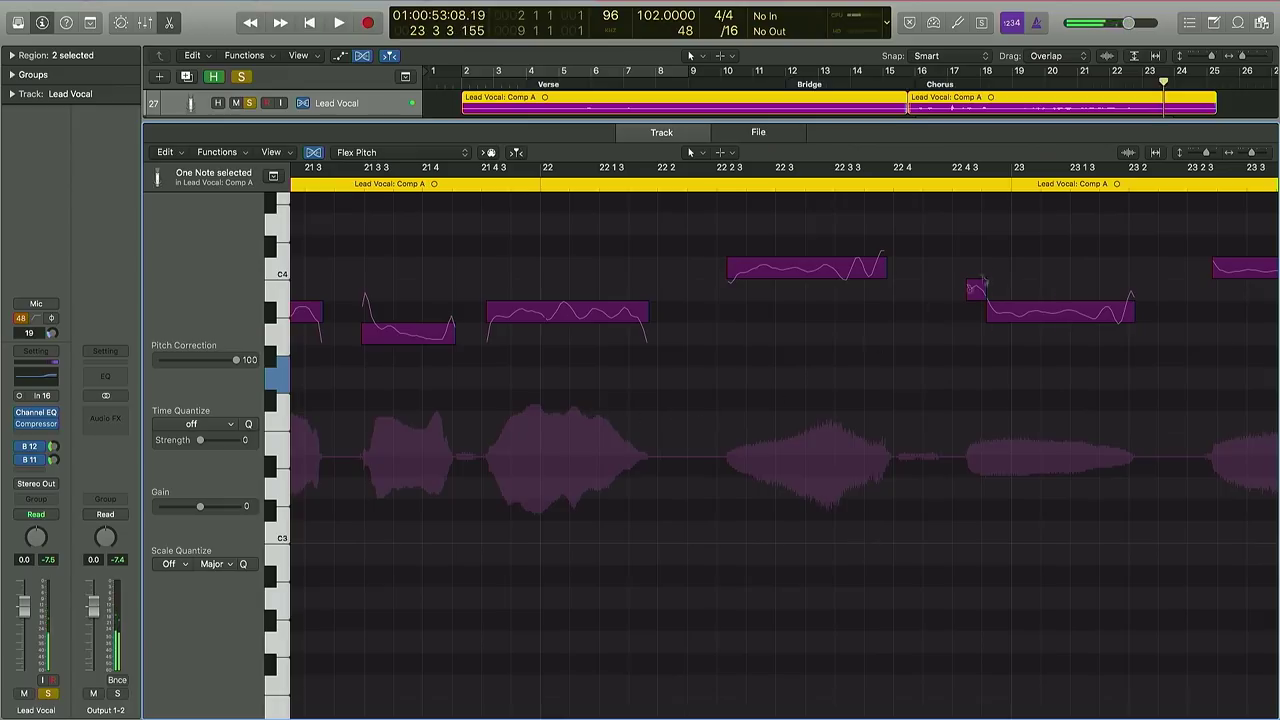
drag(975, 289, 976, 312)
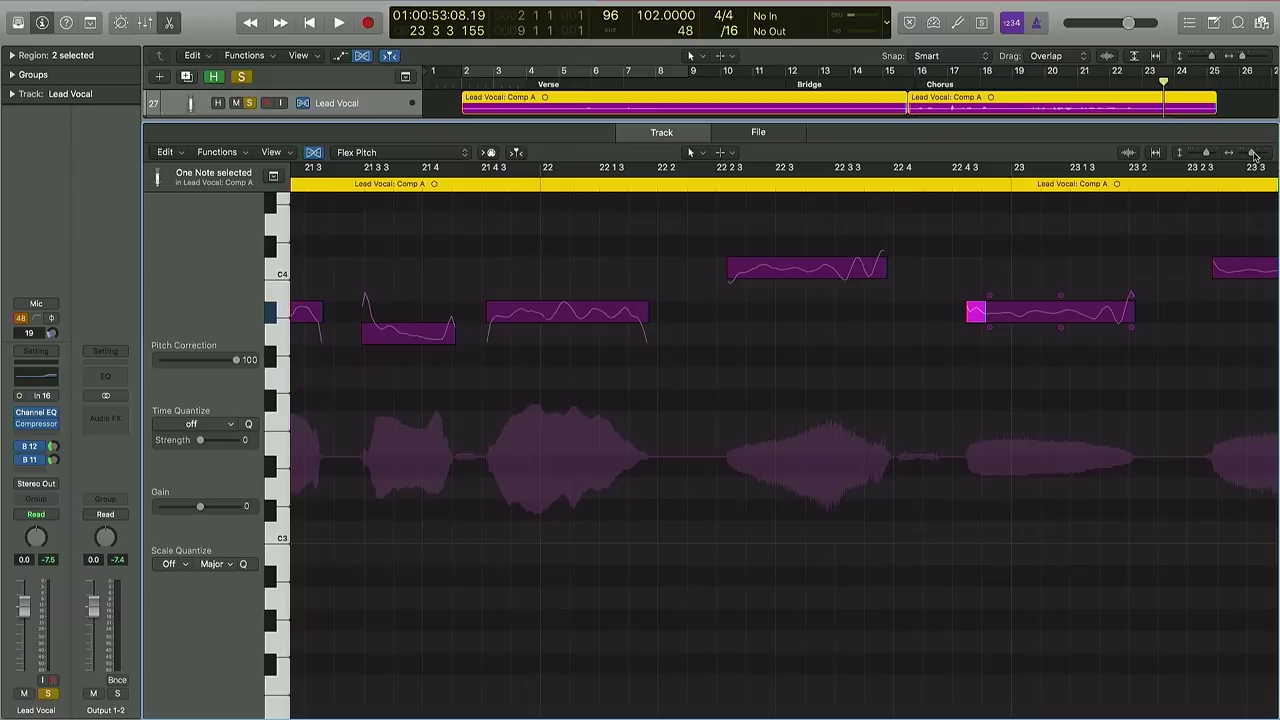
- Select all notes in the Lead Vocal and flatten their pitch curves by removing the vibrato
drag(1253, 155, 1243, 160)
scroll(632, 606, left, 1)
scroll(632, 606, left, 8)
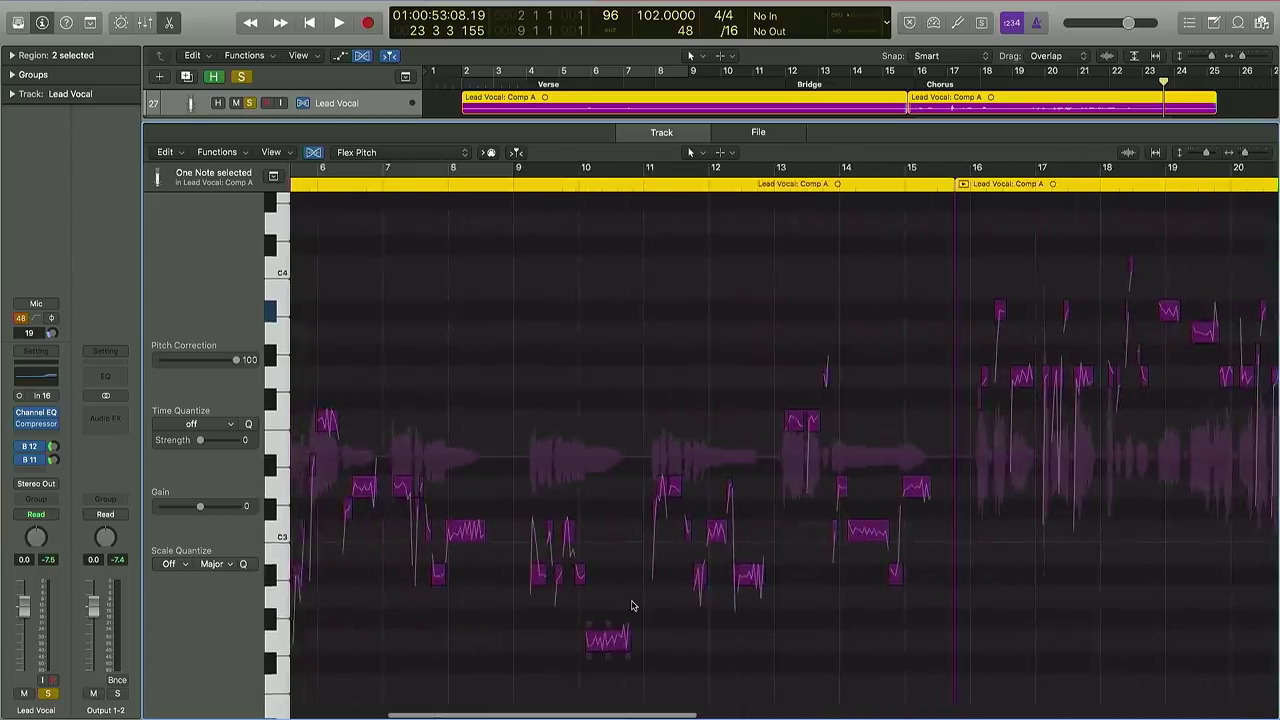
key(super+a)
mouse_move(608, 660)
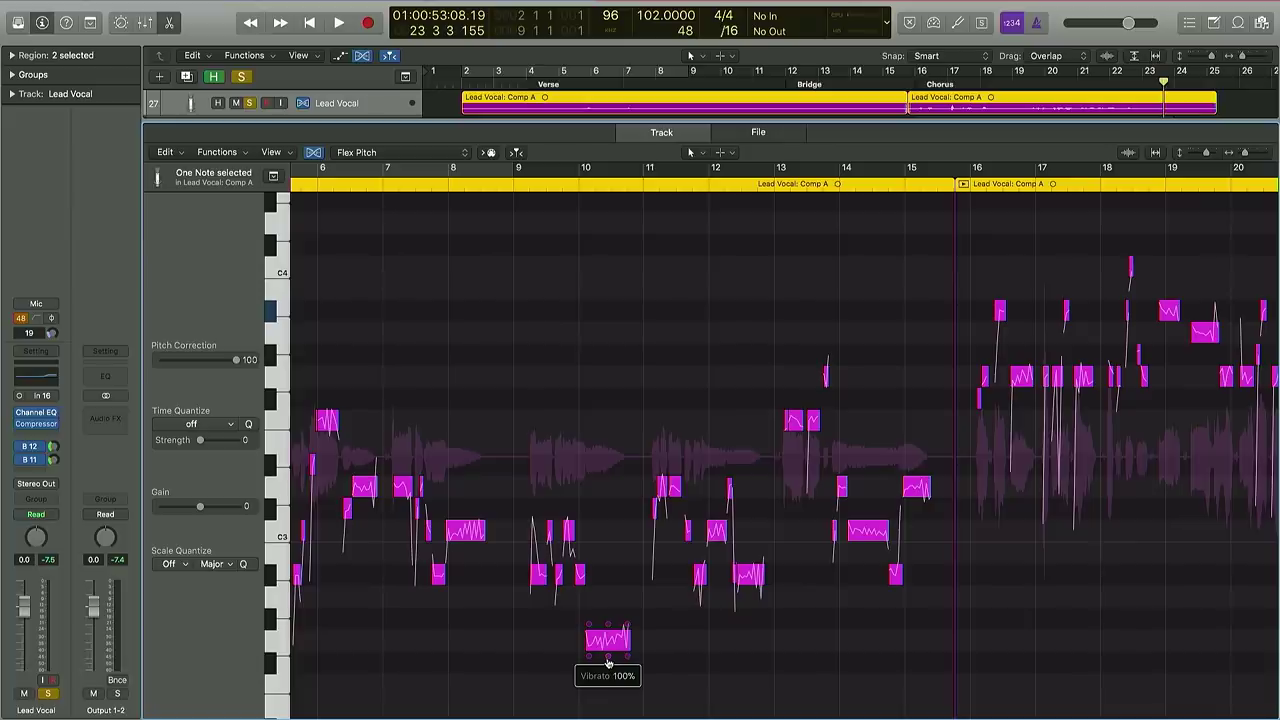
drag(608, 660, 607, 695)
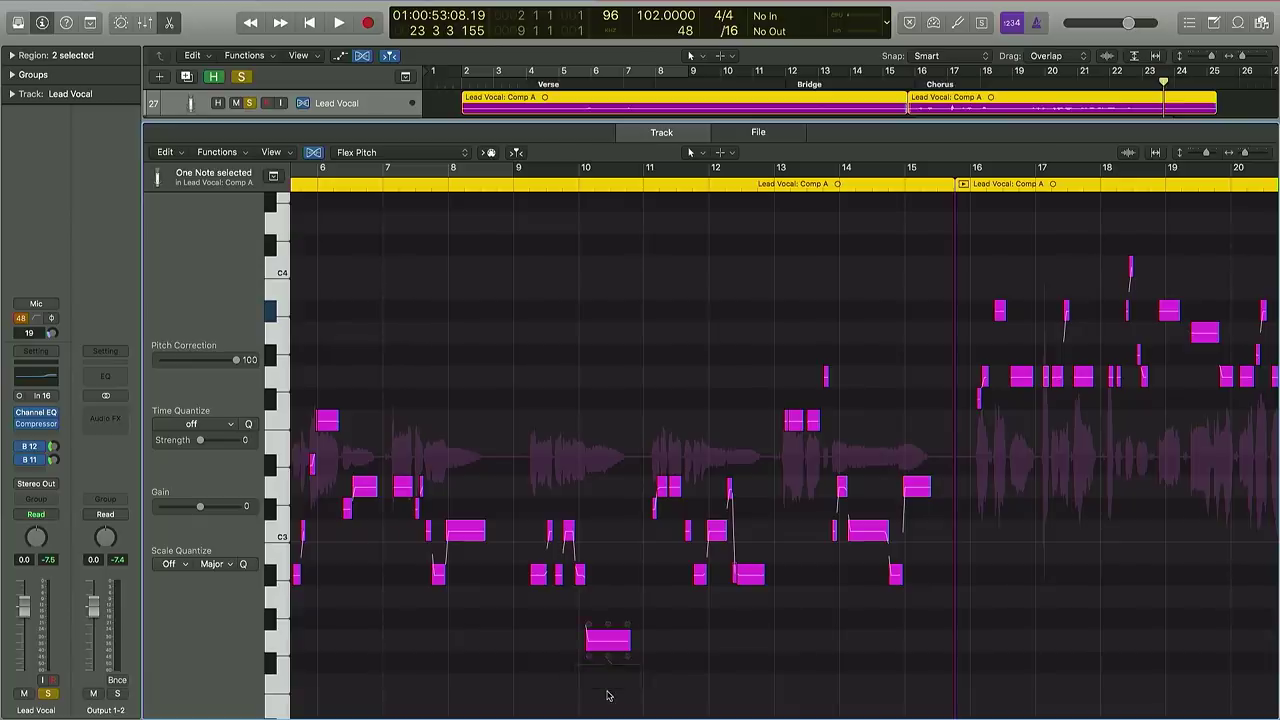
- Listen to the flattened verse from bar 2, then restore the vibrato of all selected notes
scroll(790, 632, left, 10)
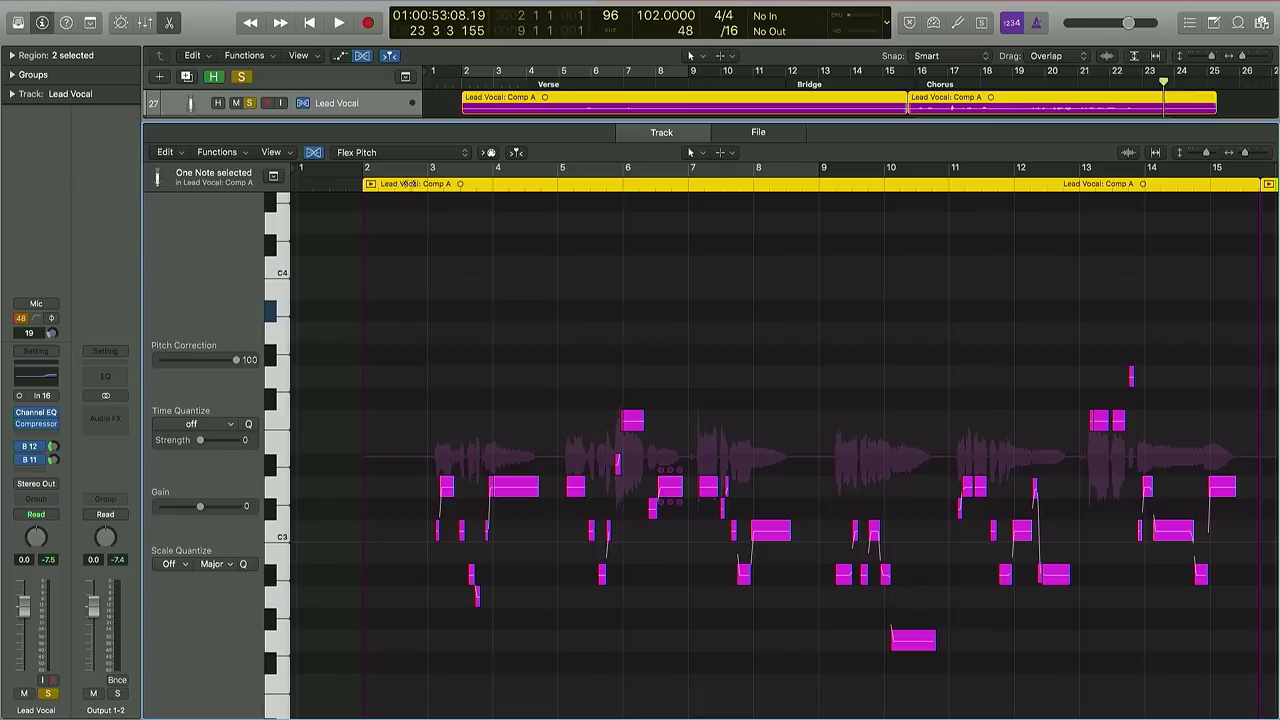
key(space)
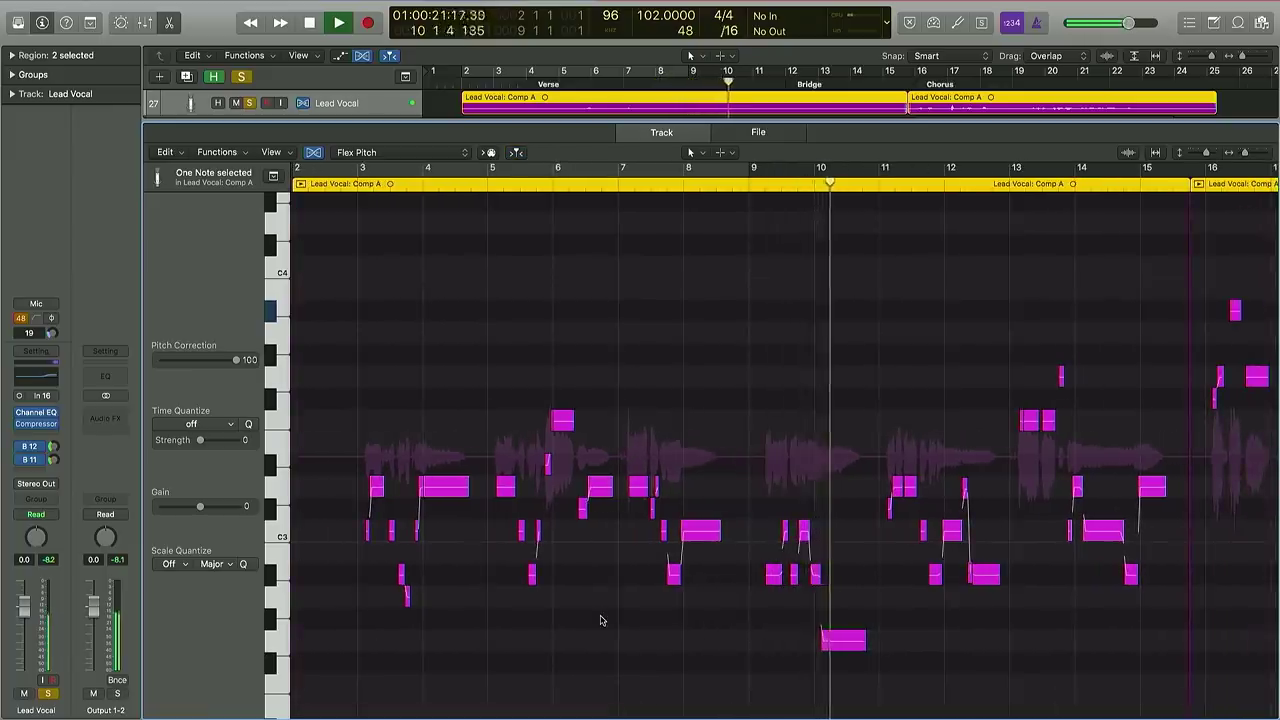
key(space)
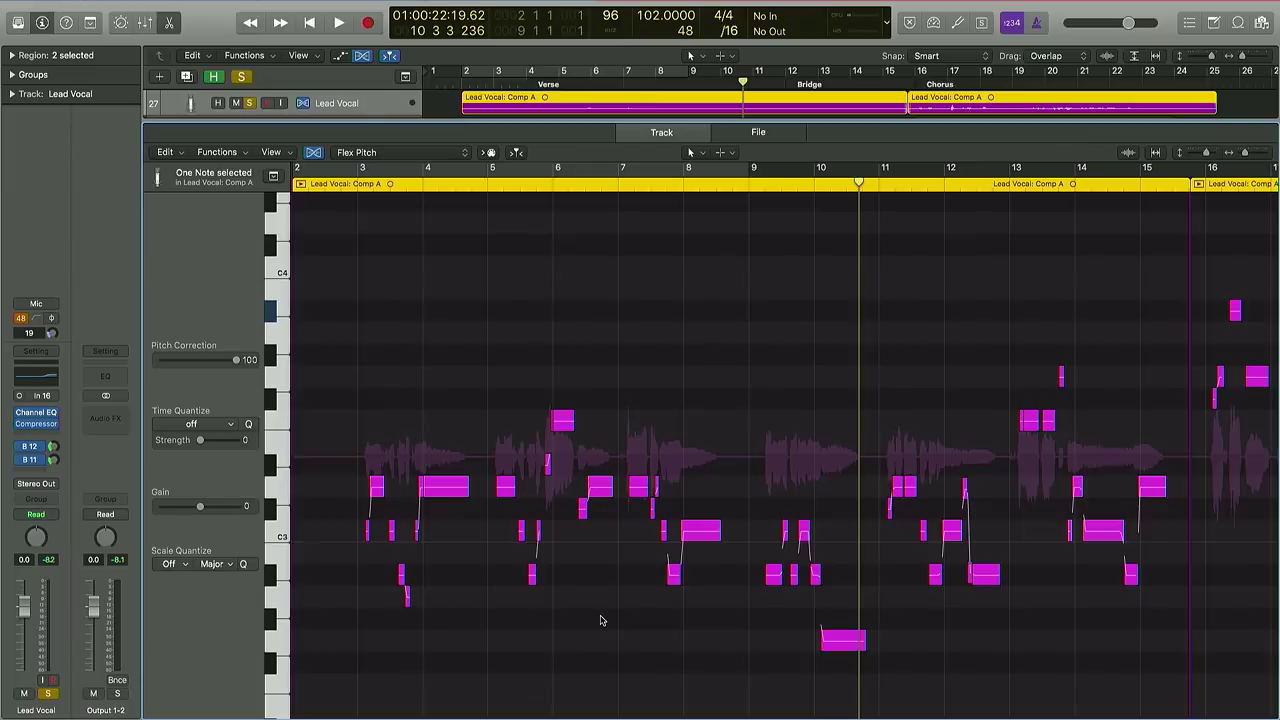
mouse_move(448, 507)
mouse_move(448, 509)
mouse_down()
mouse_move(448, 468)
mouse_move(449, 484)
mouse_up()
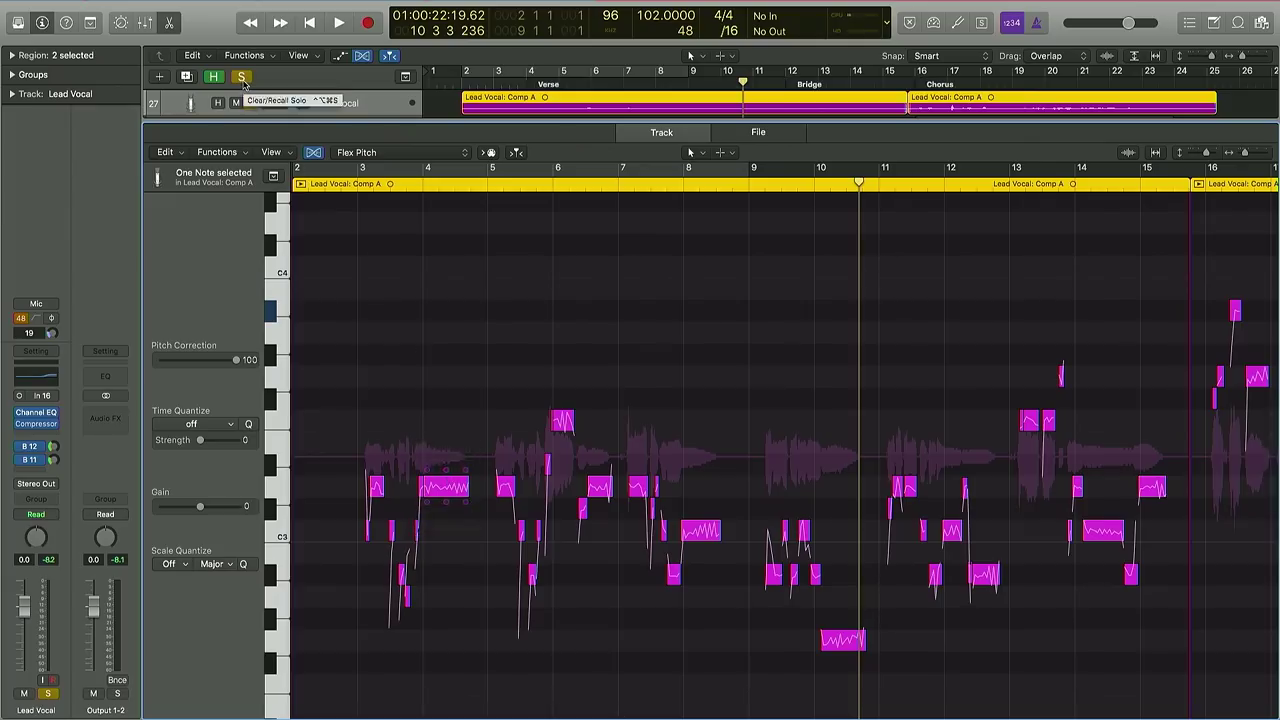
- Close the editor, enlarge the track heights and turn off Solo on the Lead Vocal track
click(169, 22)
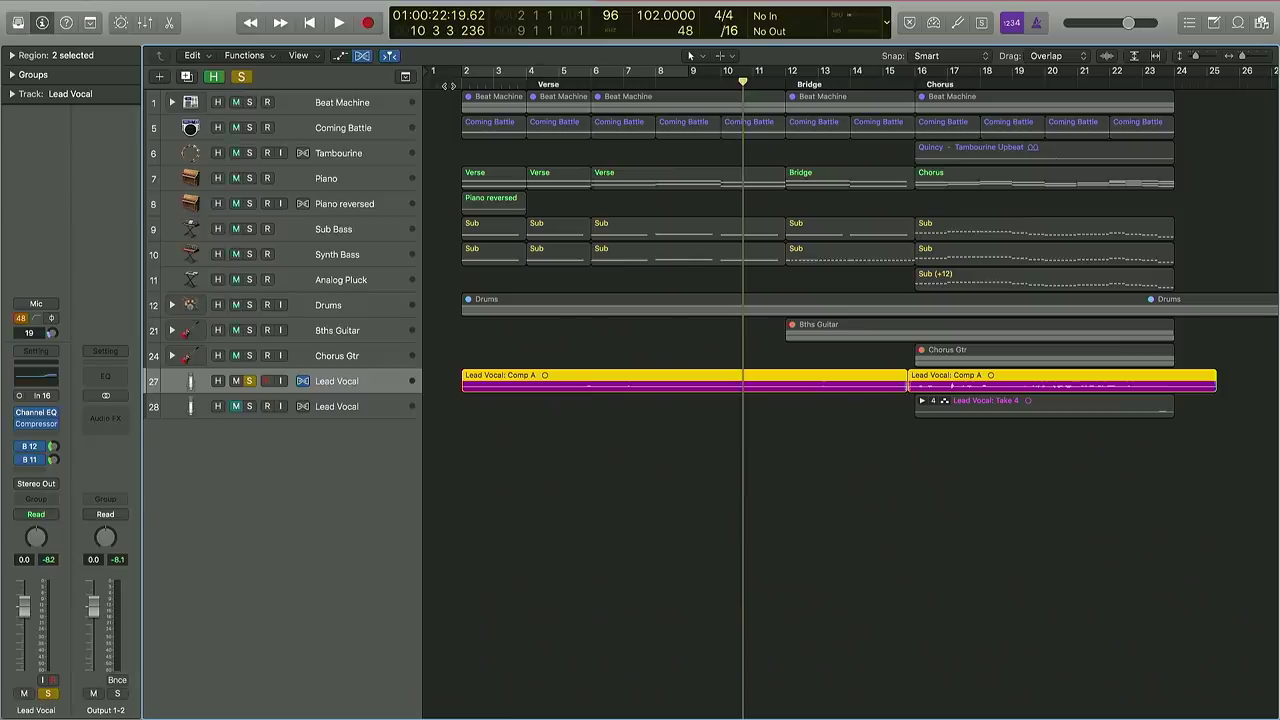
key(super+Down)
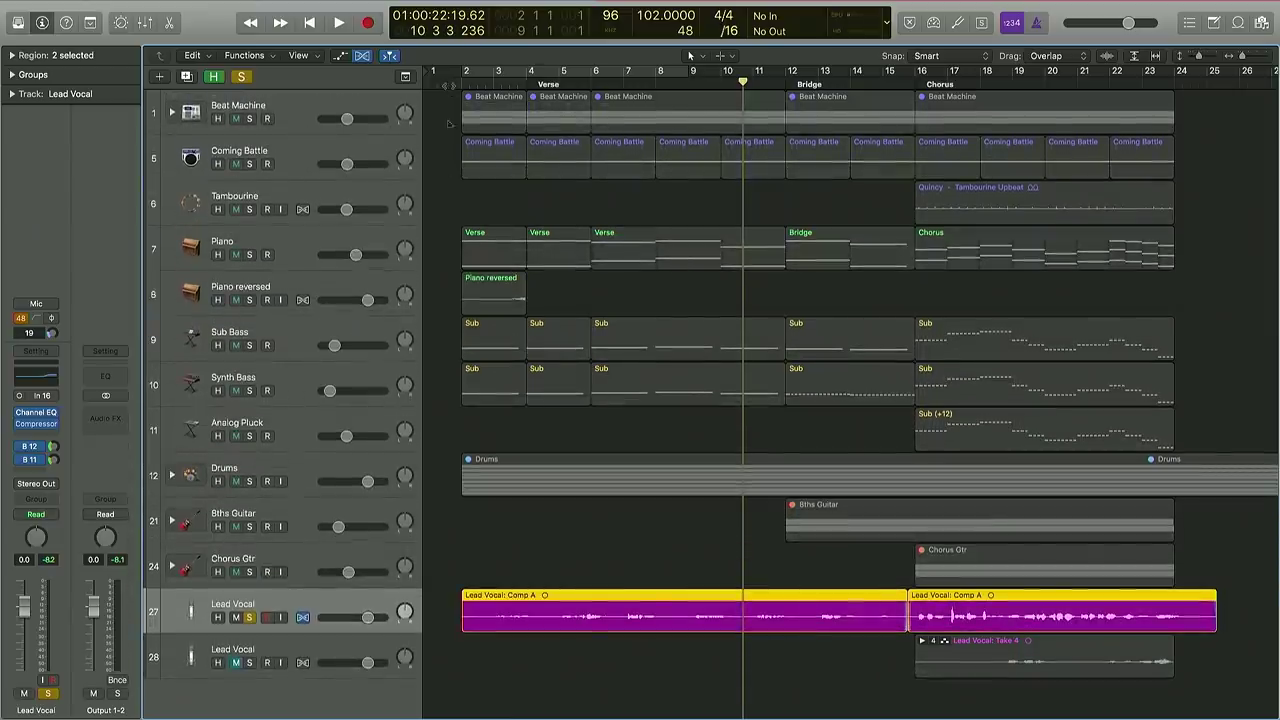
click(249, 617)
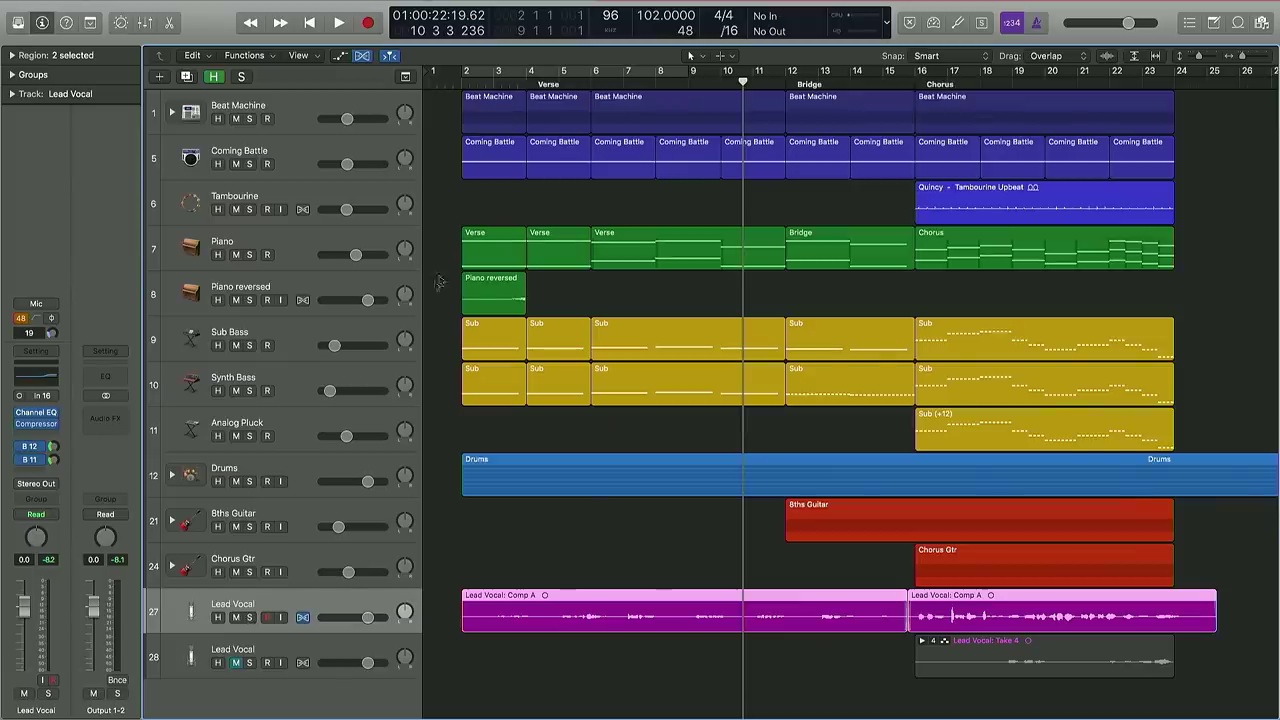
- Play the full mix from bar 2 to the end while watching the Lead Vocal's Compressor, then stop and close the plug-in
key(shift+space)
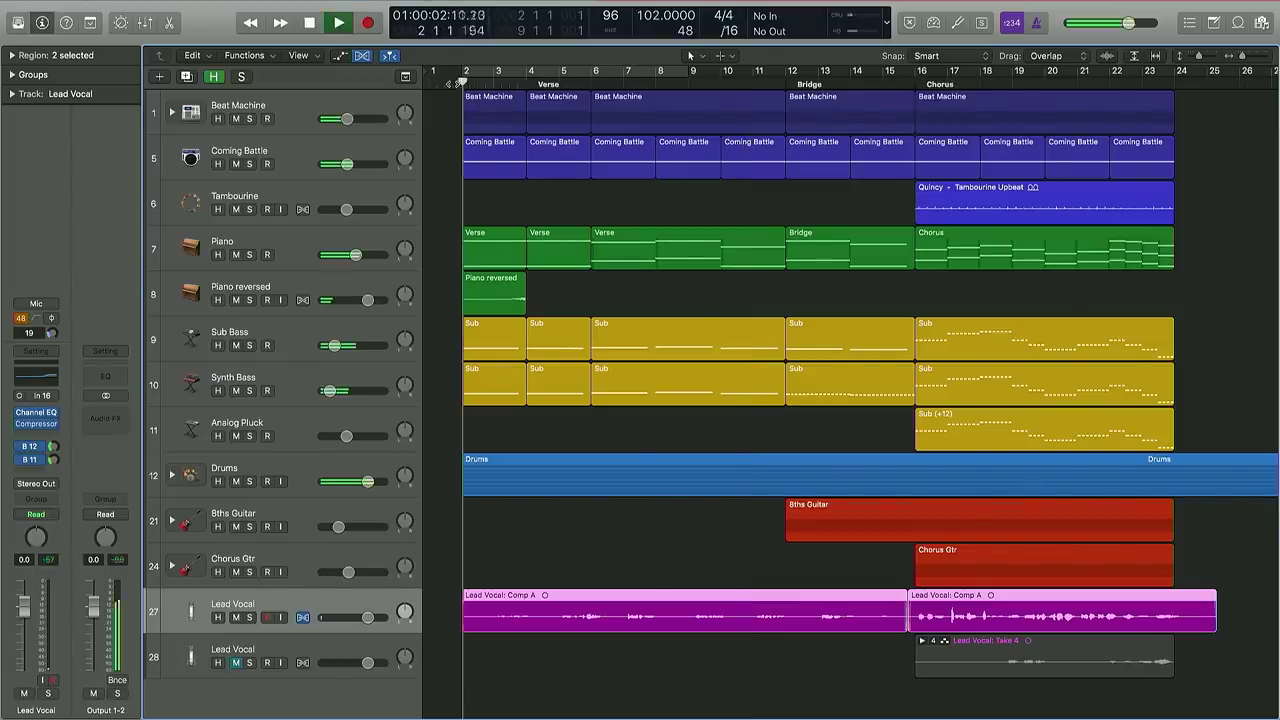
click(37, 424)
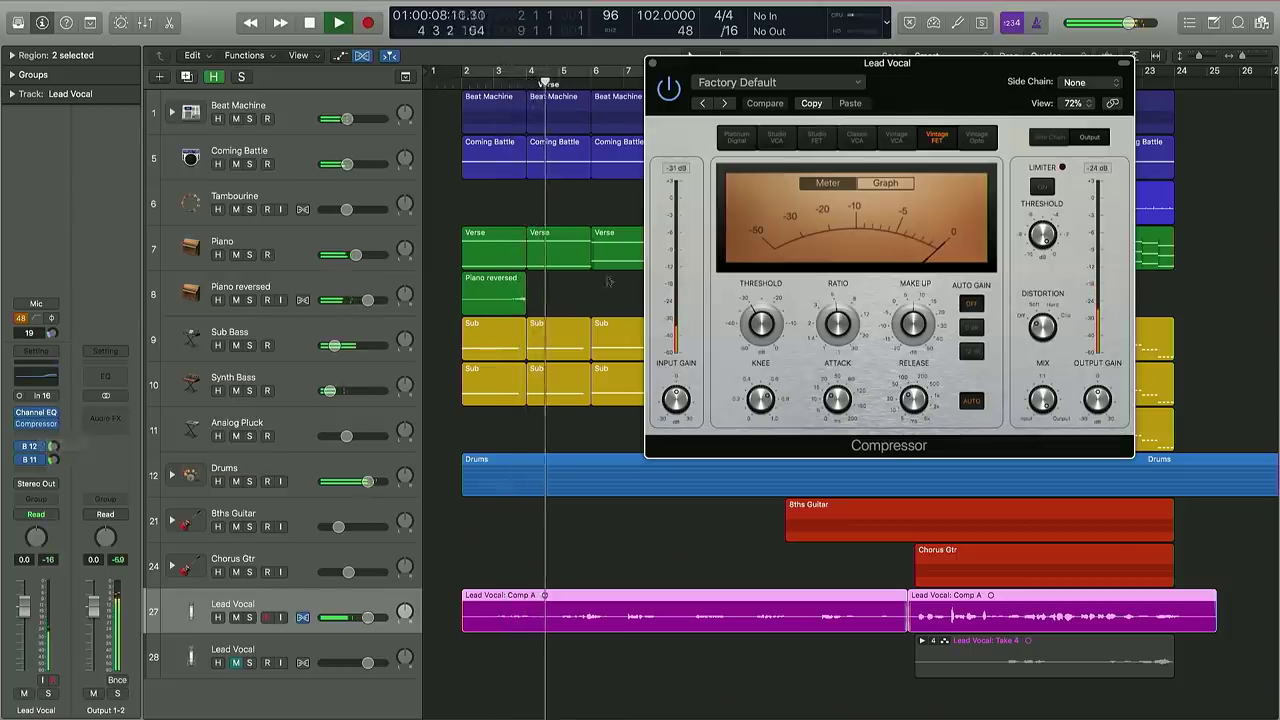
drag(725, 67, 408, 90)
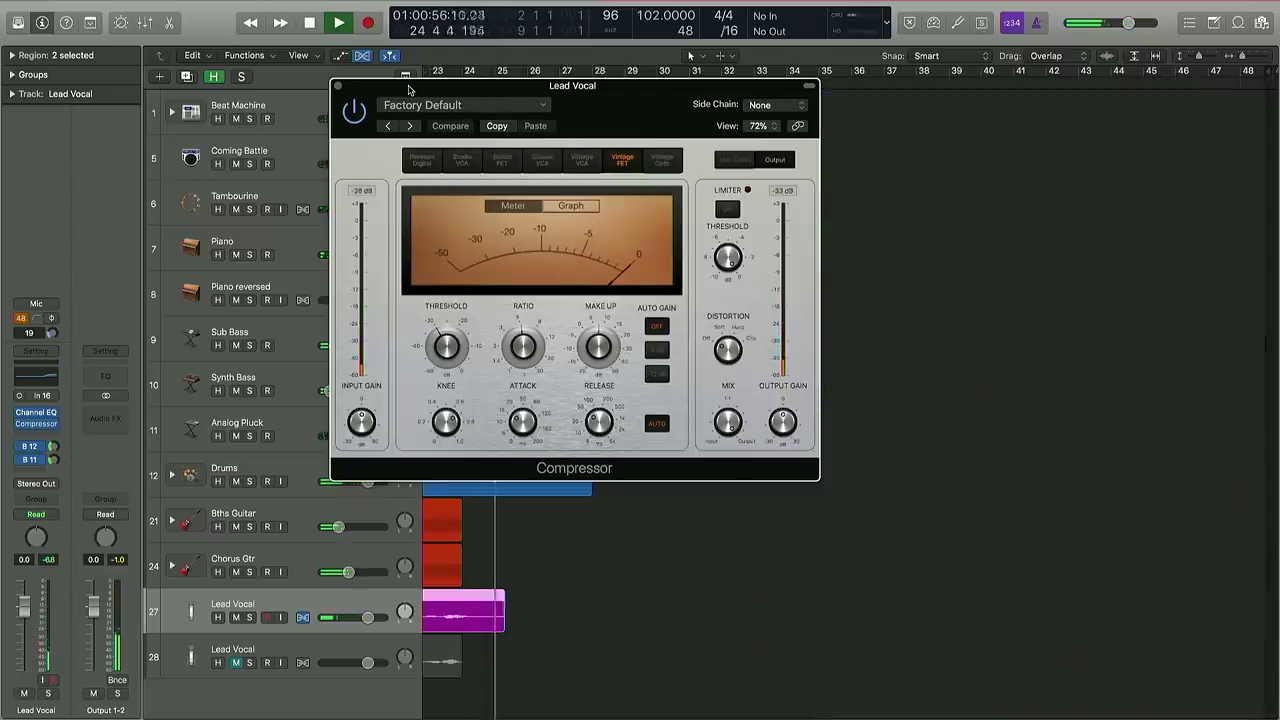
key(space)
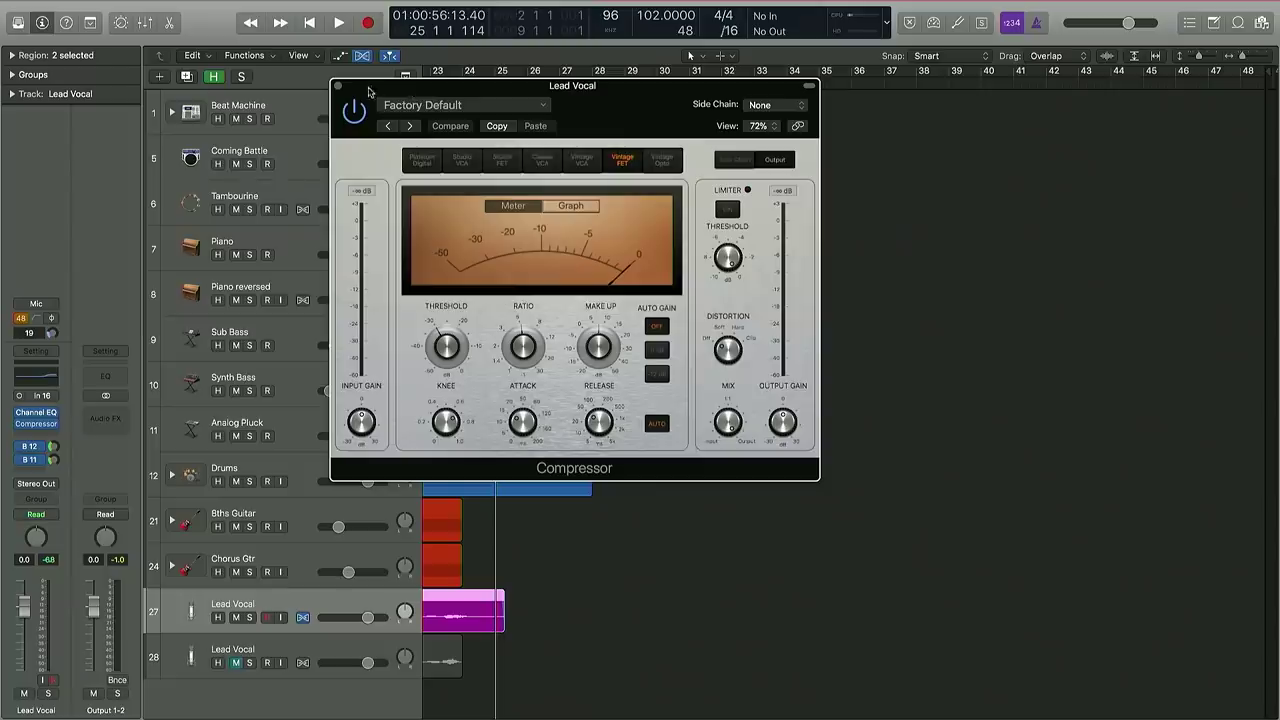
click(338, 88)
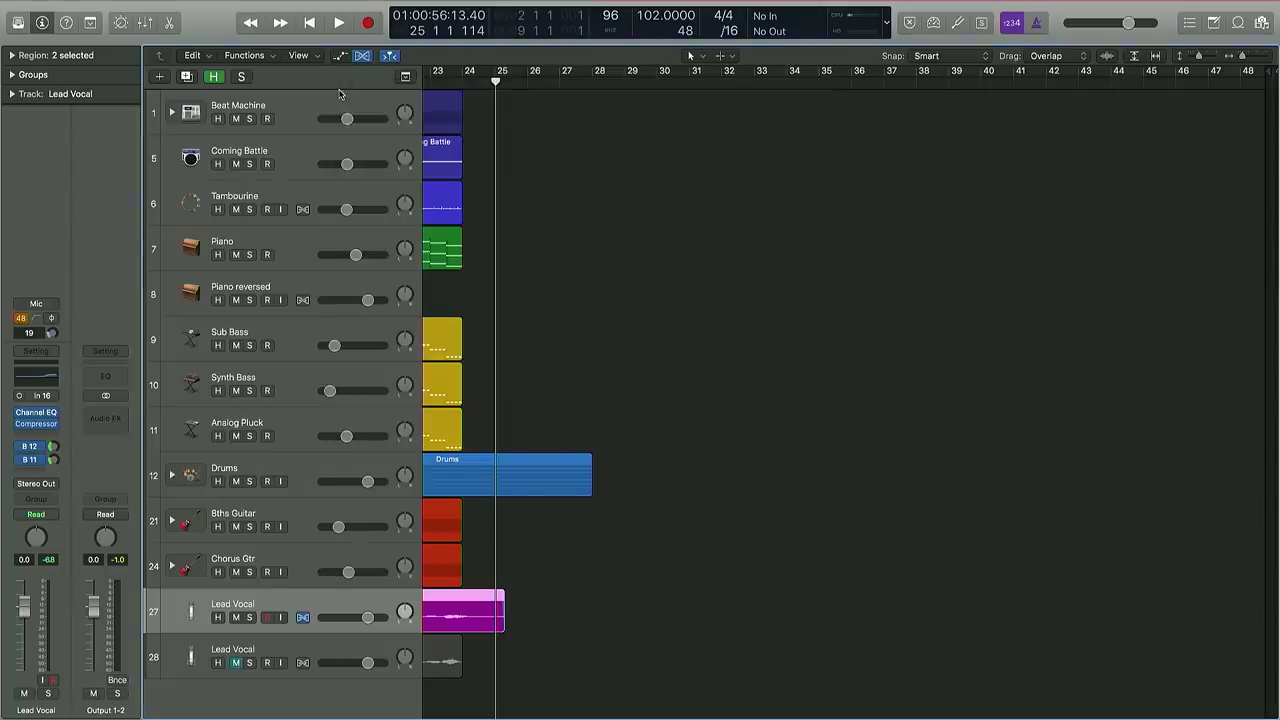
- Return to the project start, show track automation, zoom in on the Lead Vocal and set its automation mode to Touch
click(307, 30)
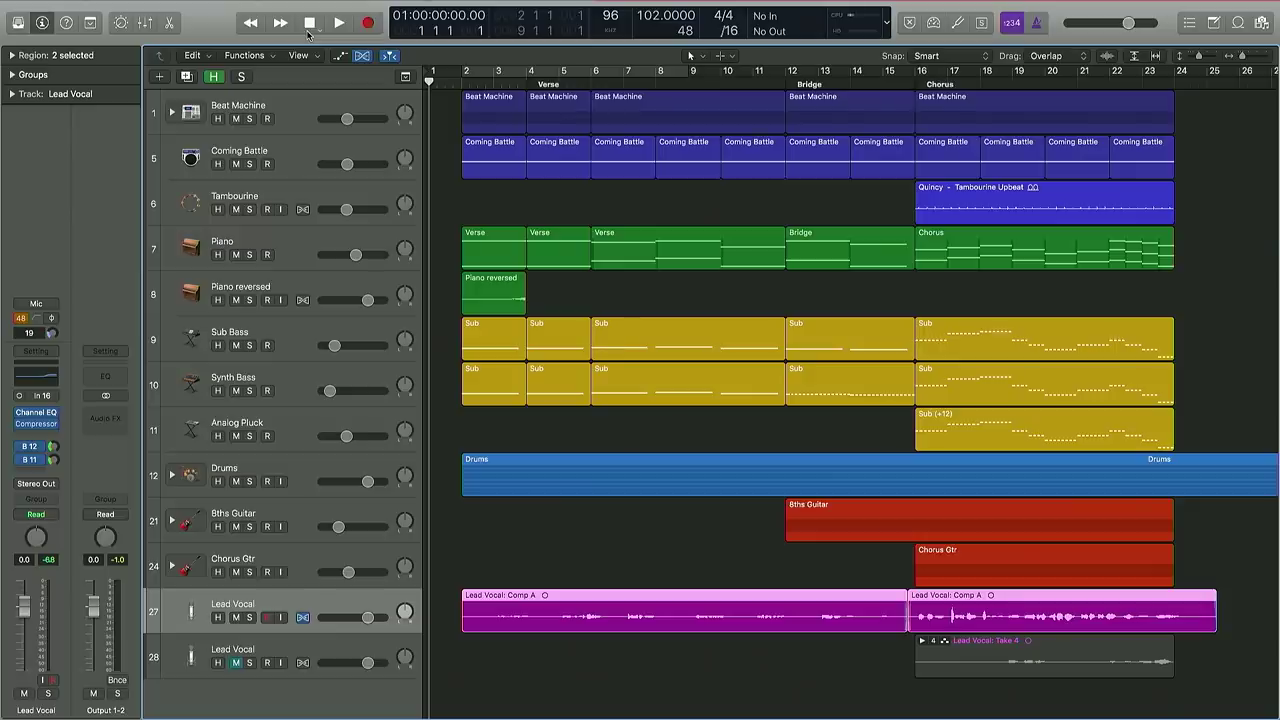
key(a)
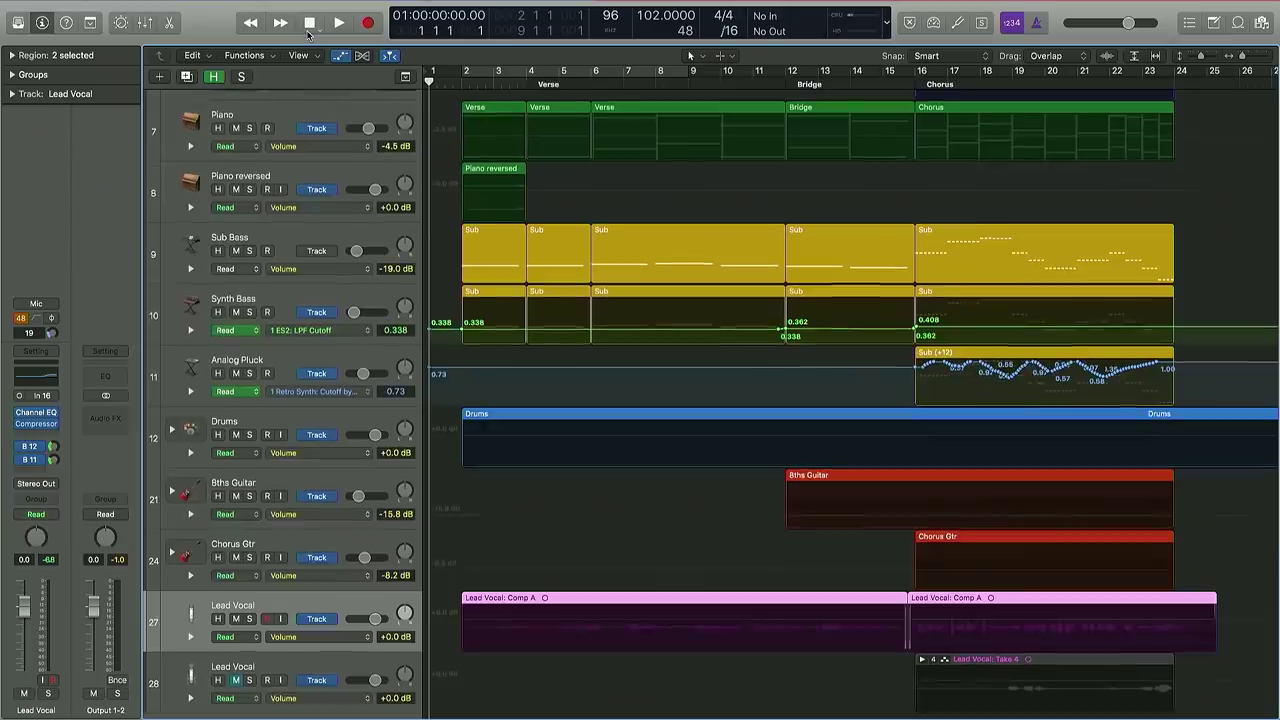
key(z)
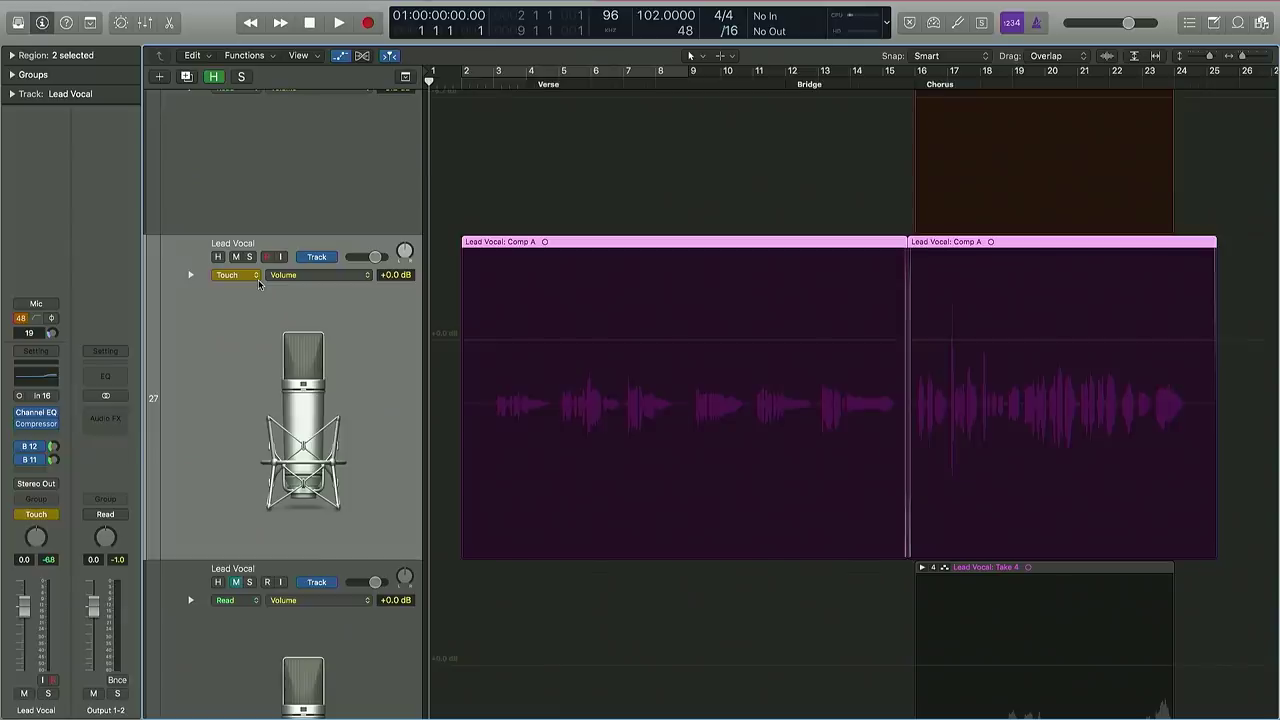
- Record a Volume automation ride on the Lead Vocal from verse through chorus, rising to about +5.2 dB, and return to the project start
key(space)
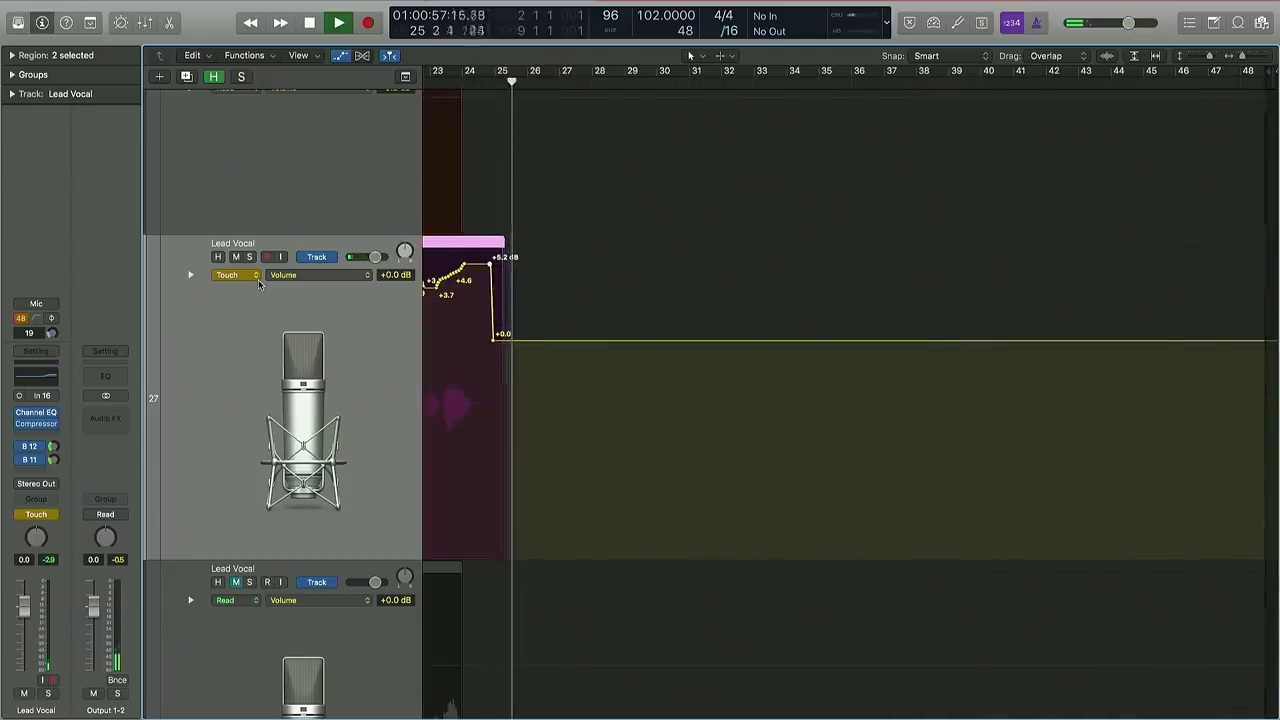
key(space)
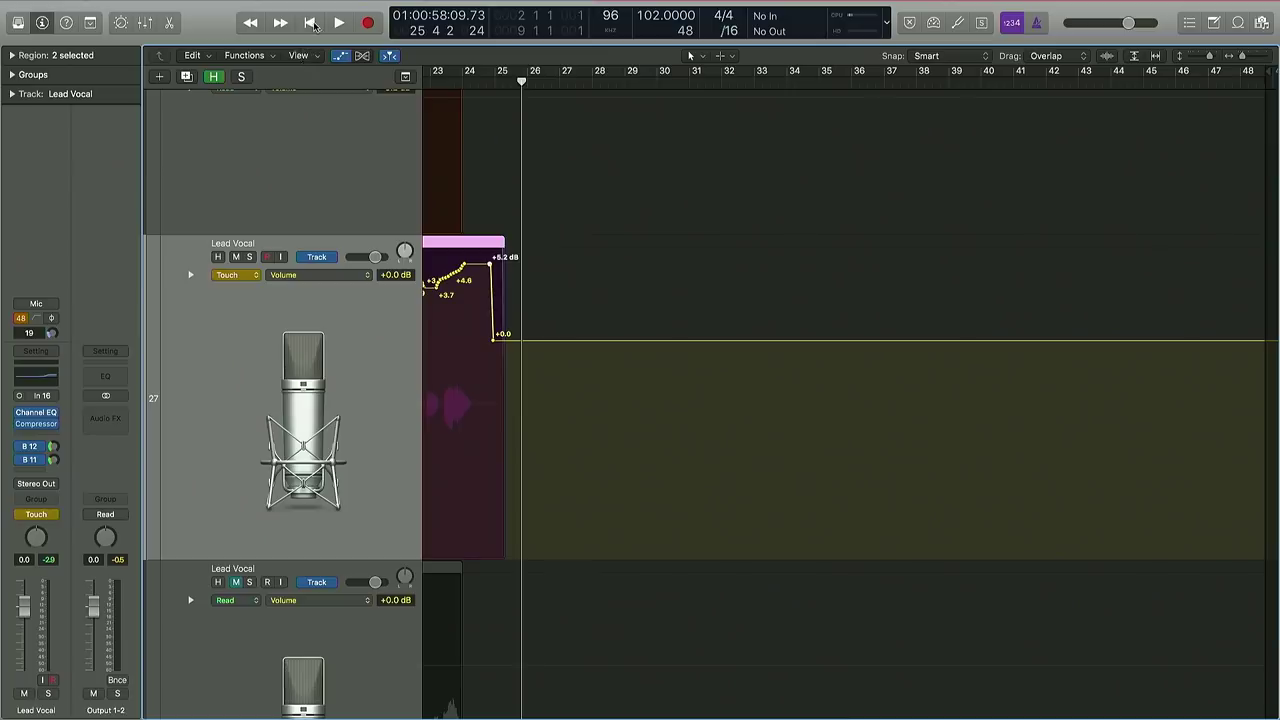
click(310, 22)
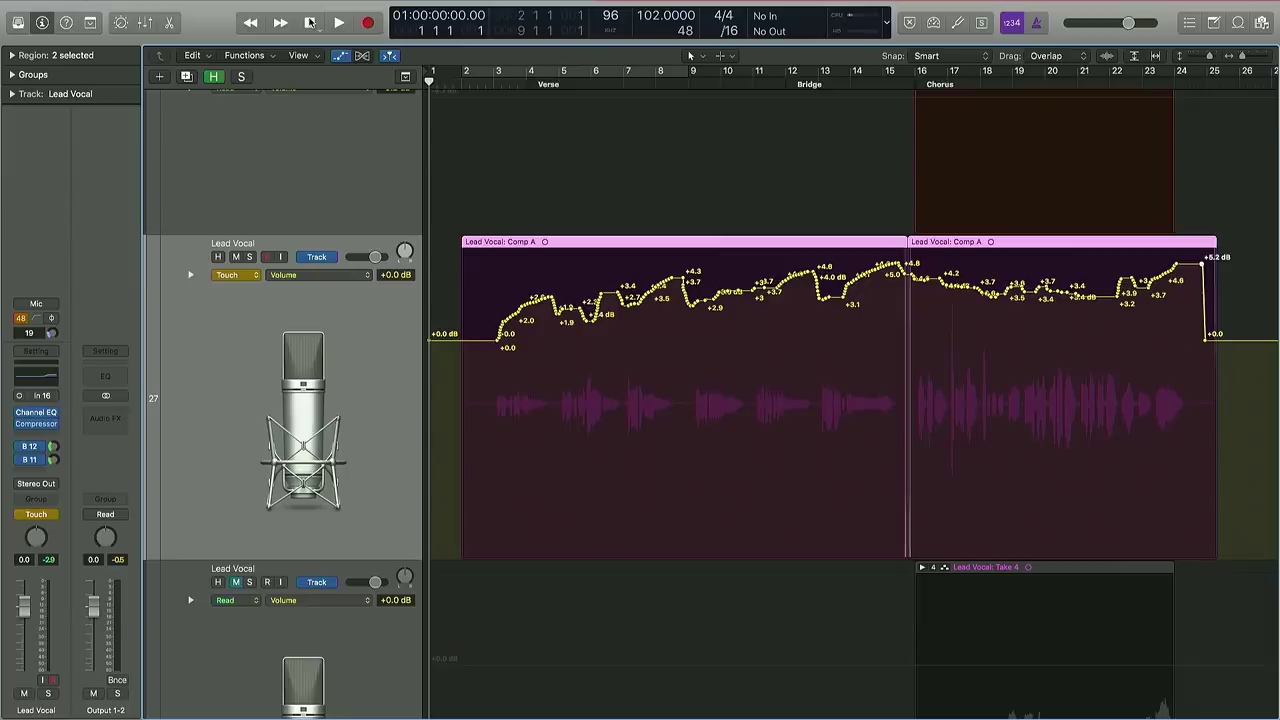
- Set the Lead Vocal track's automation mode to Read and hide track automation
click(256, 278)
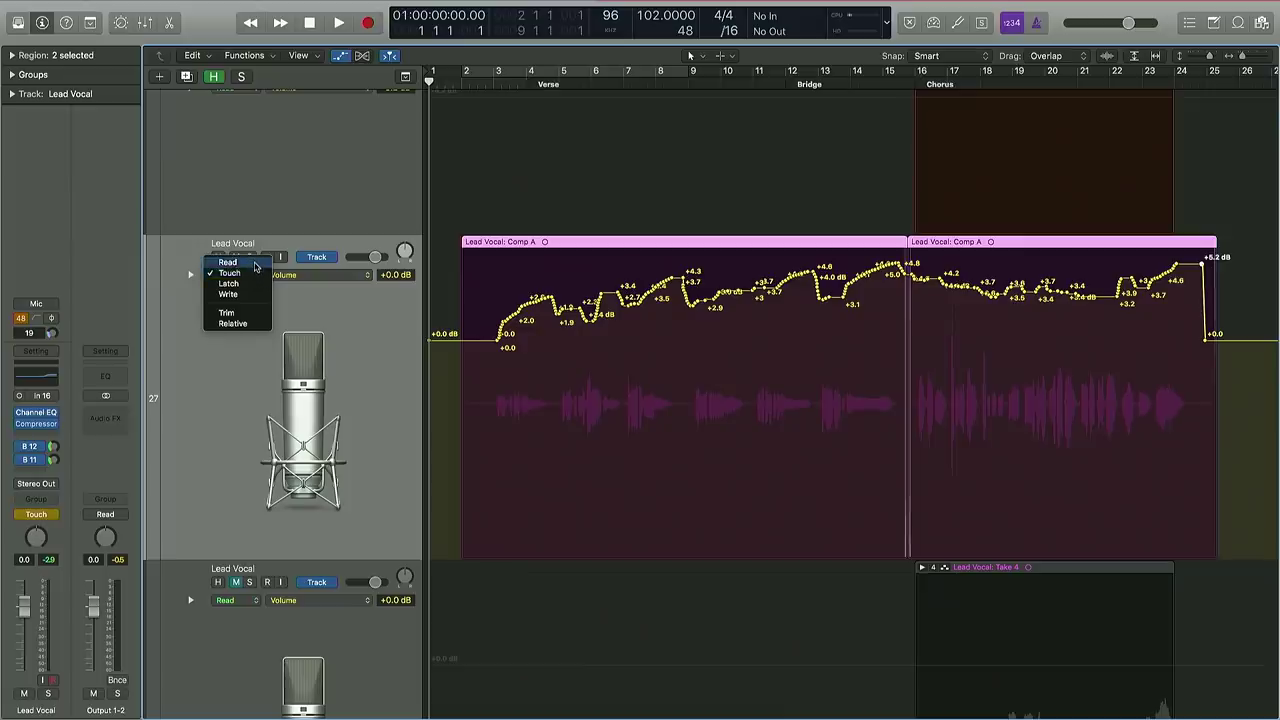
click(256, 264)
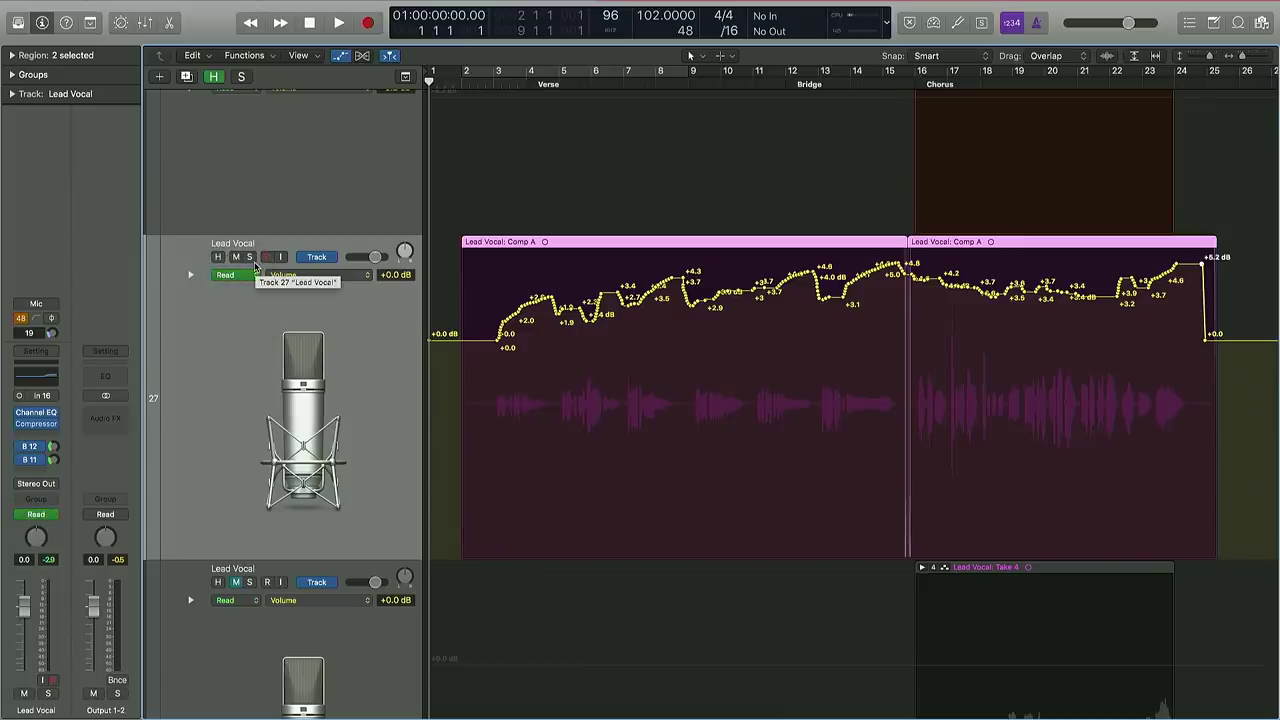
key(a)
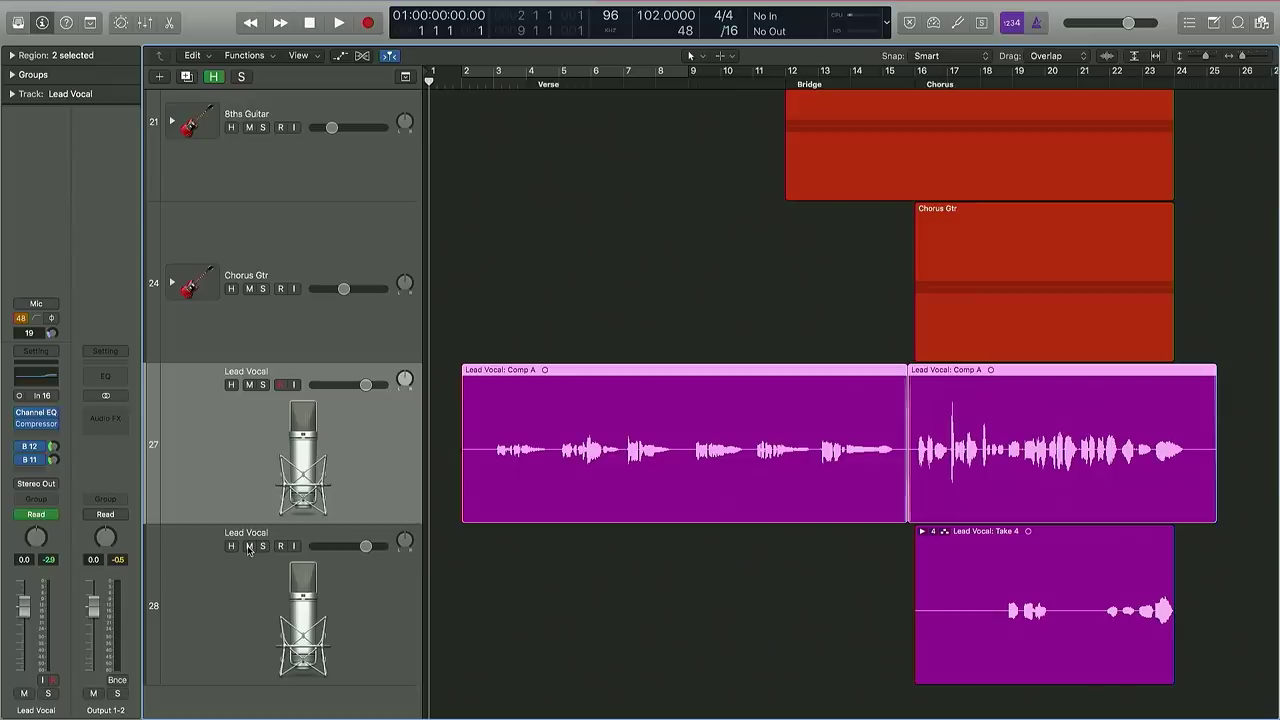
- Unmute the second Lead Vocal track and unpack its chorus take folder to new tracks
scroll(623, 603, down, 2)
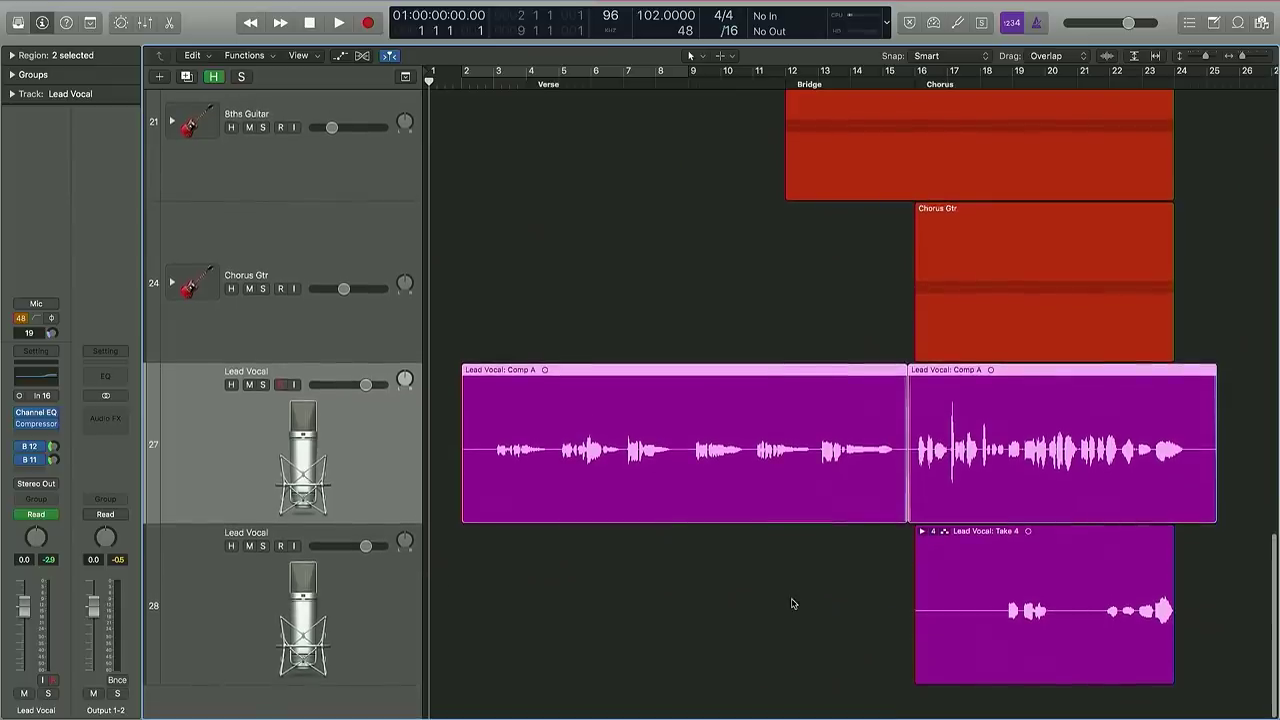
click(934, 534)
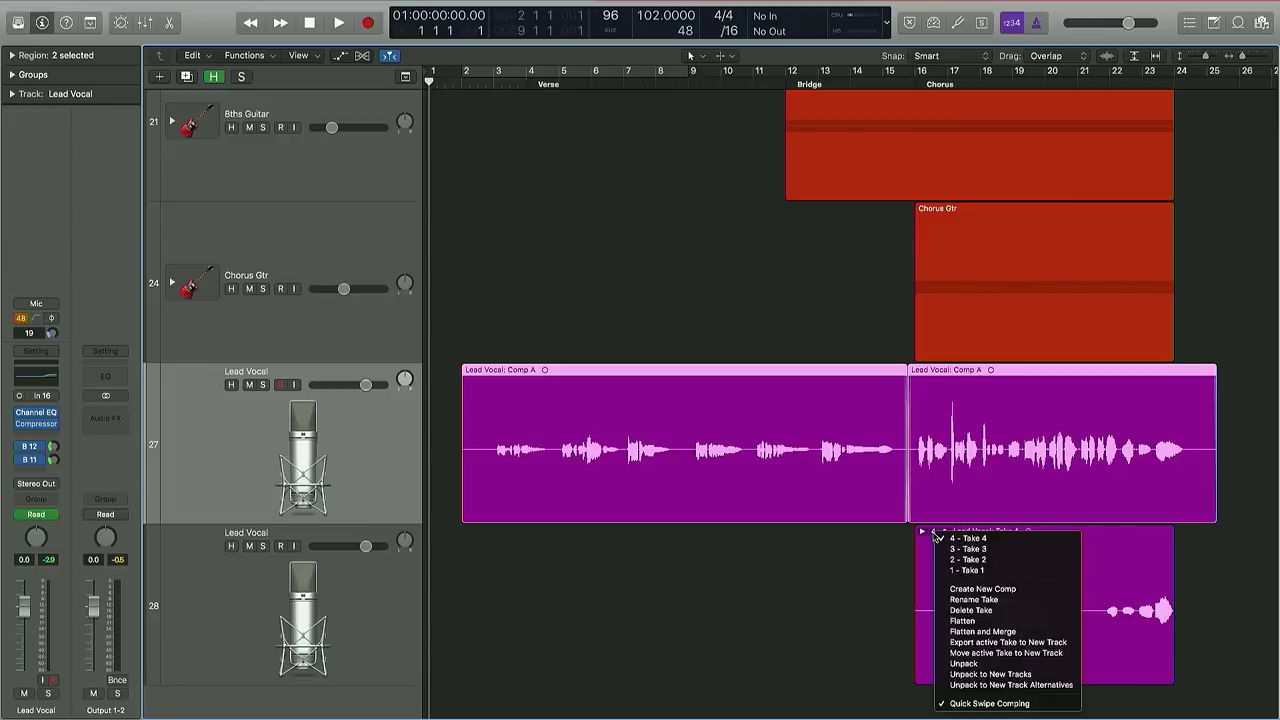
click(970, 675)
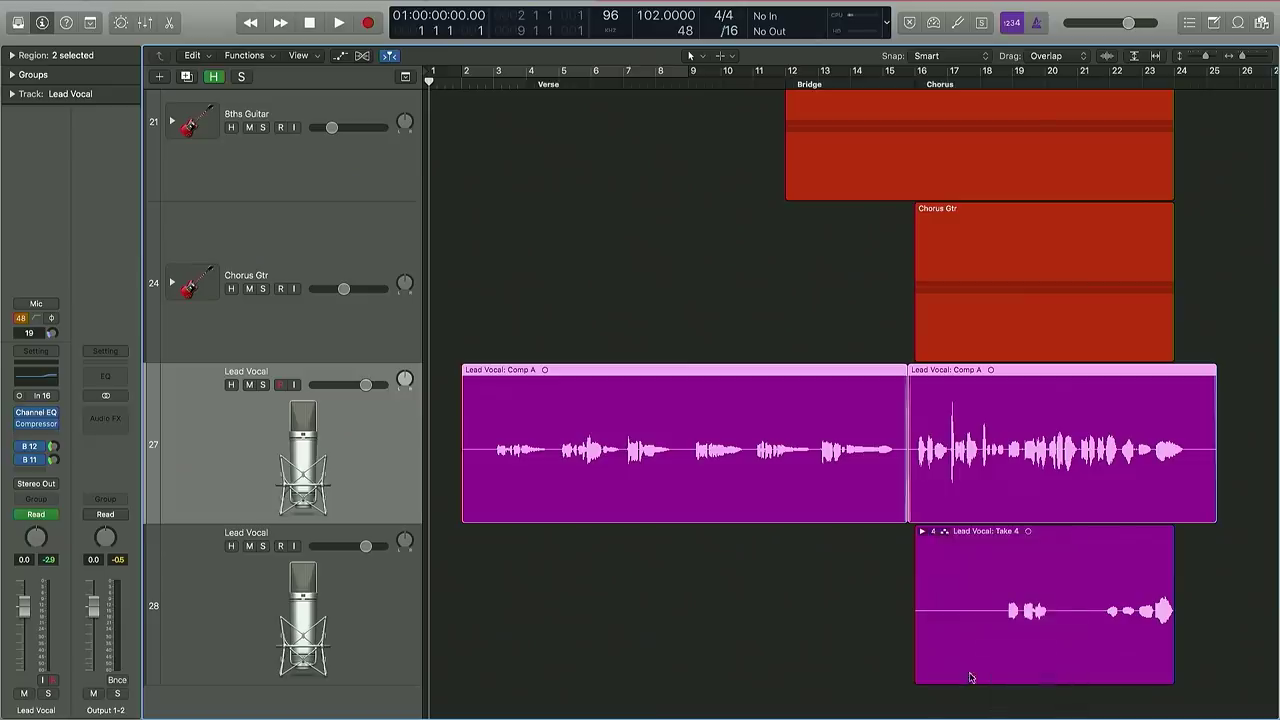
- Group the four unpacked chorus tracks, from the second Lead Vocal through Audio 19, into a summing track stack
scroll(786, 522, down, 8)
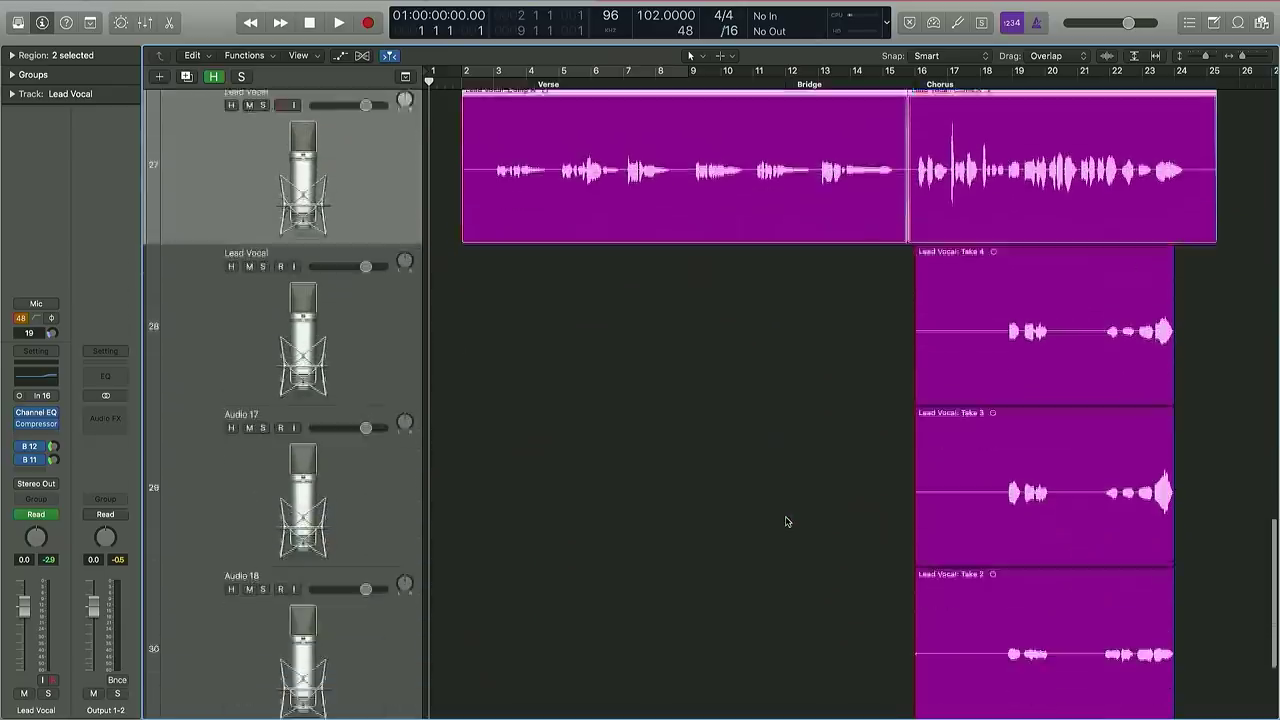
scroll(786, 522, down, 1)
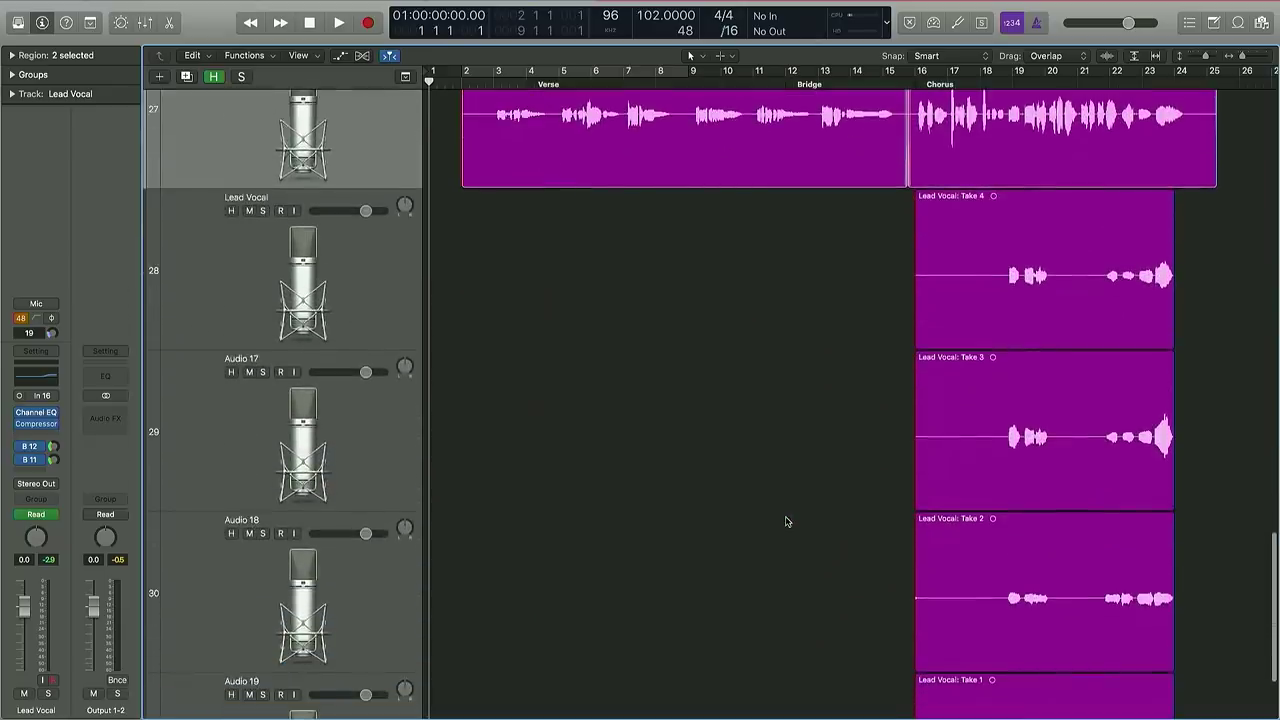
scroll(786, 522, right, 2)
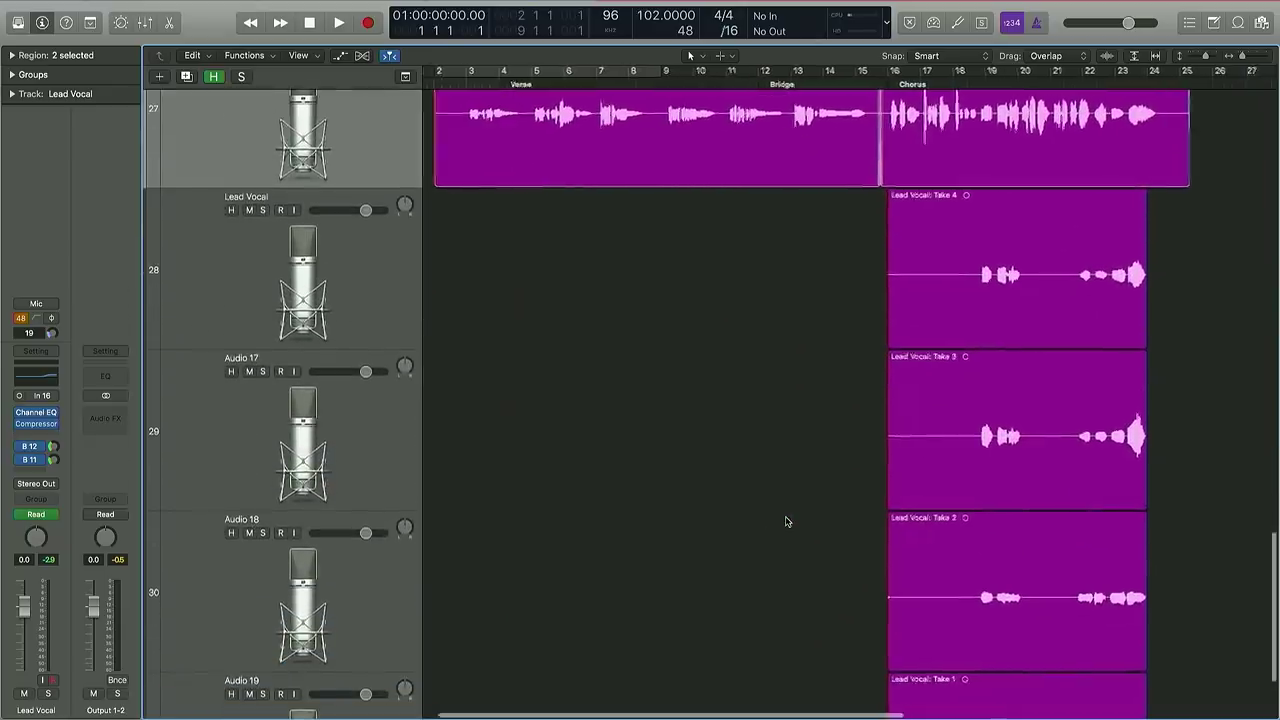
click(403, 293)
scroll(611, 486, down, 4)
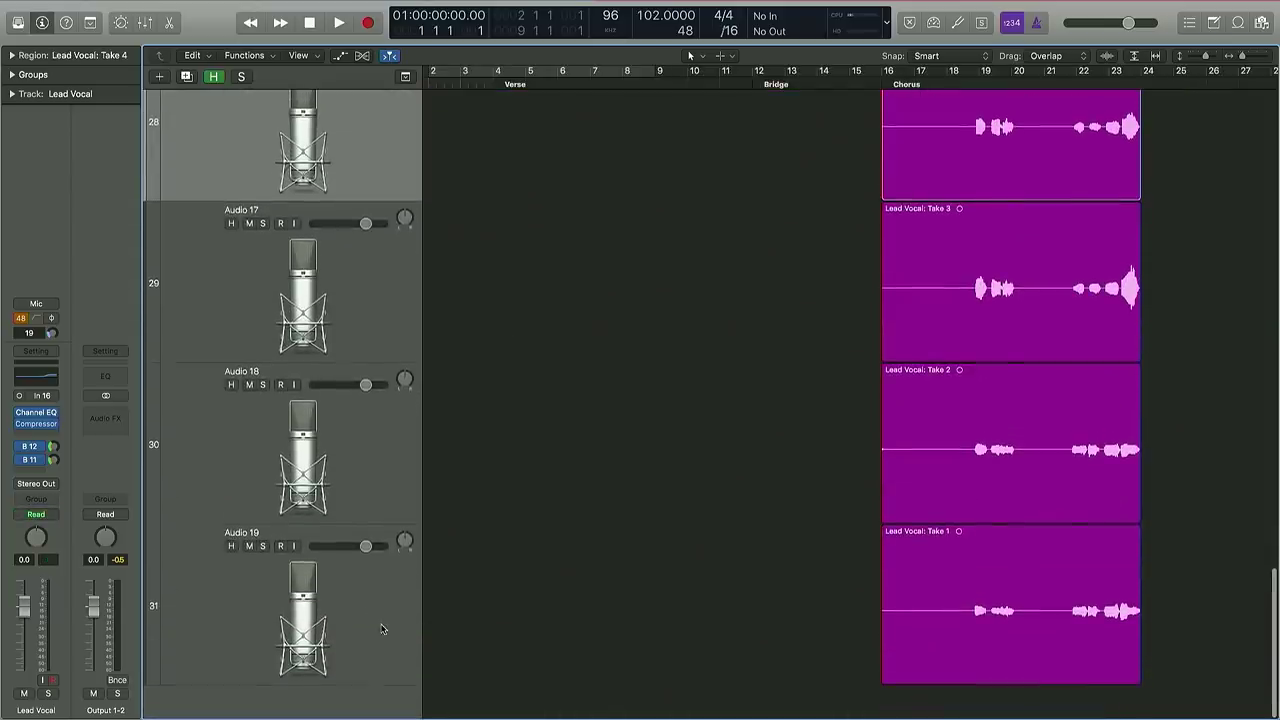
shift+click(381, 628)
scroll(371, 173, up, 4)
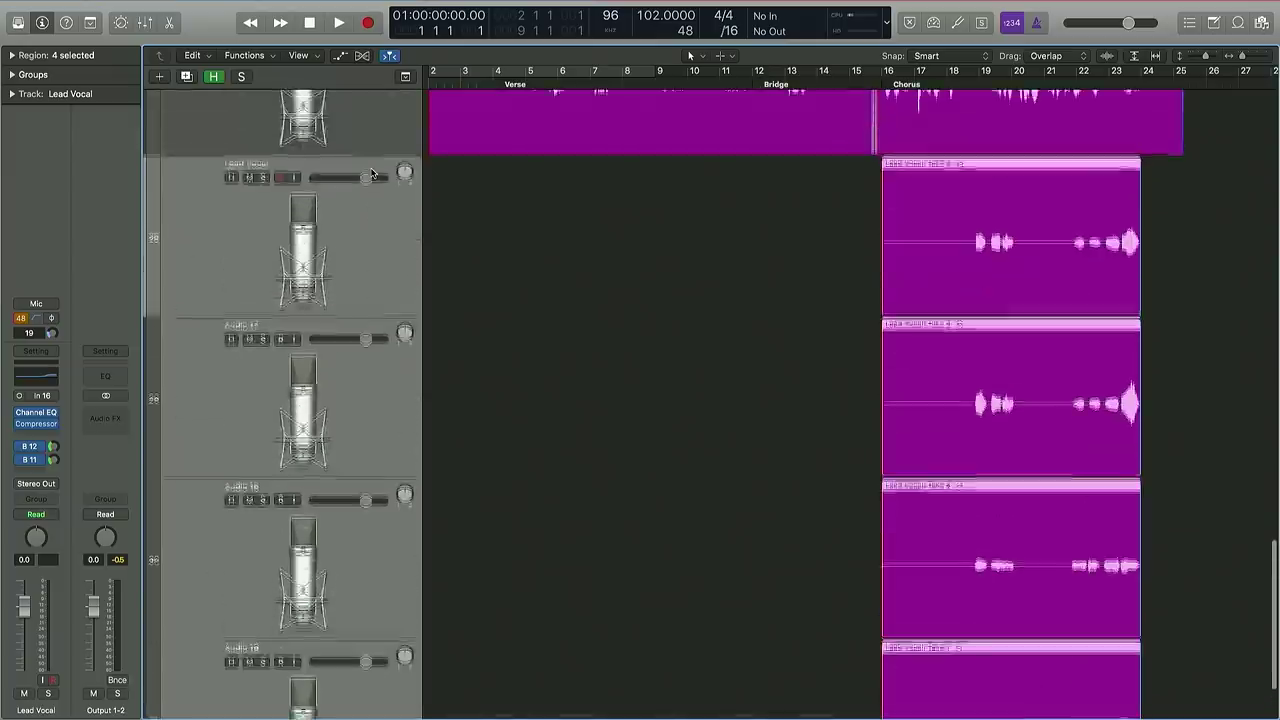
right_click(374, 269)
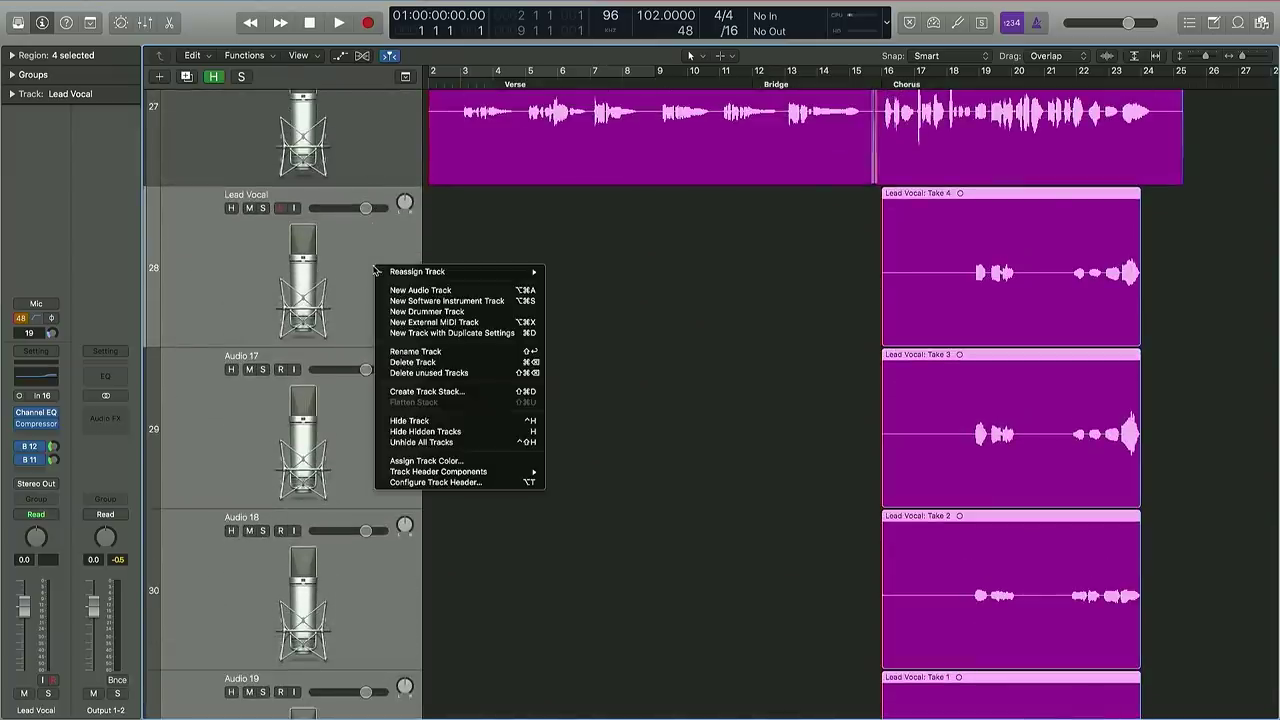
click(445, 393)
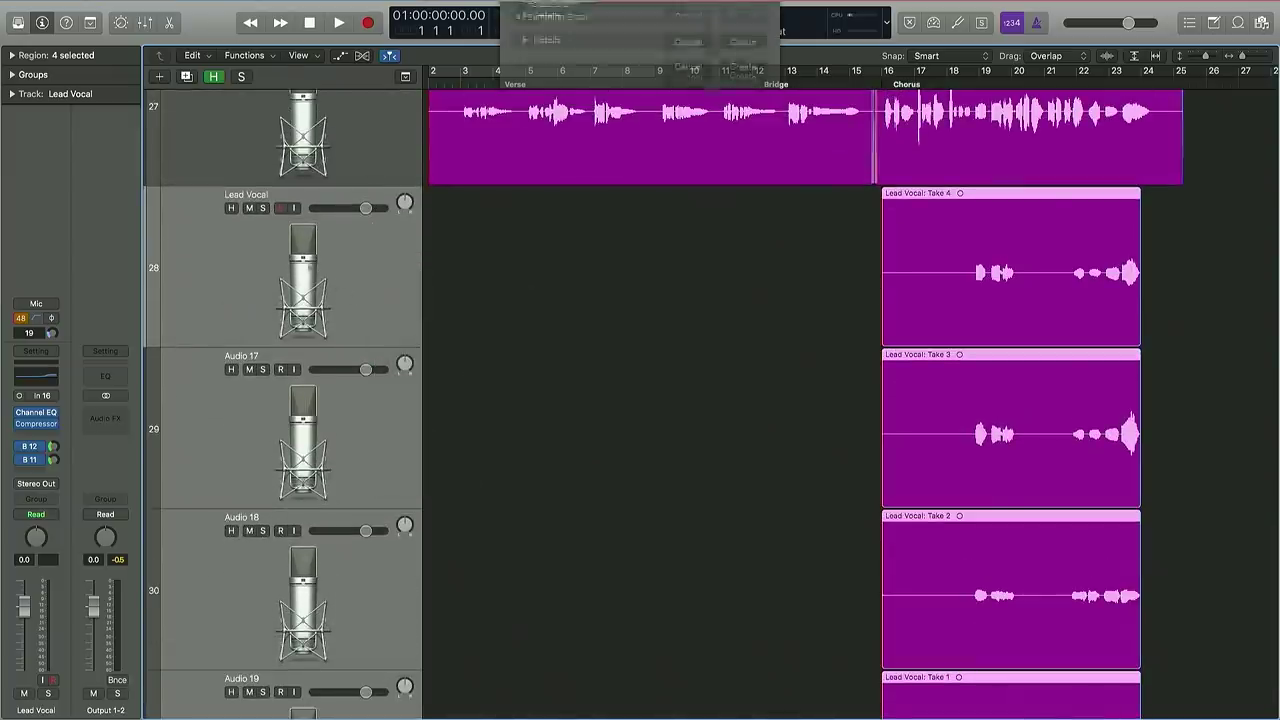
key(Return)
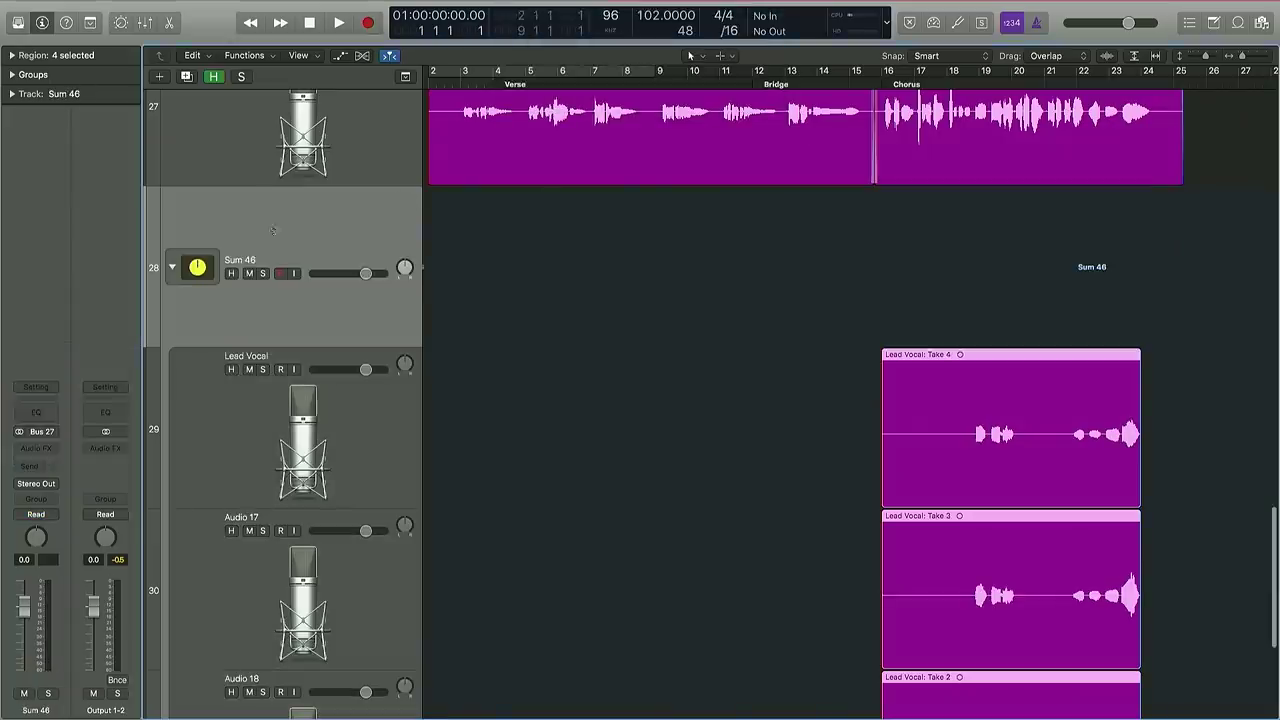
- Rename the new summing stack Backing Vocals and collapse it
double_click(244, 262)
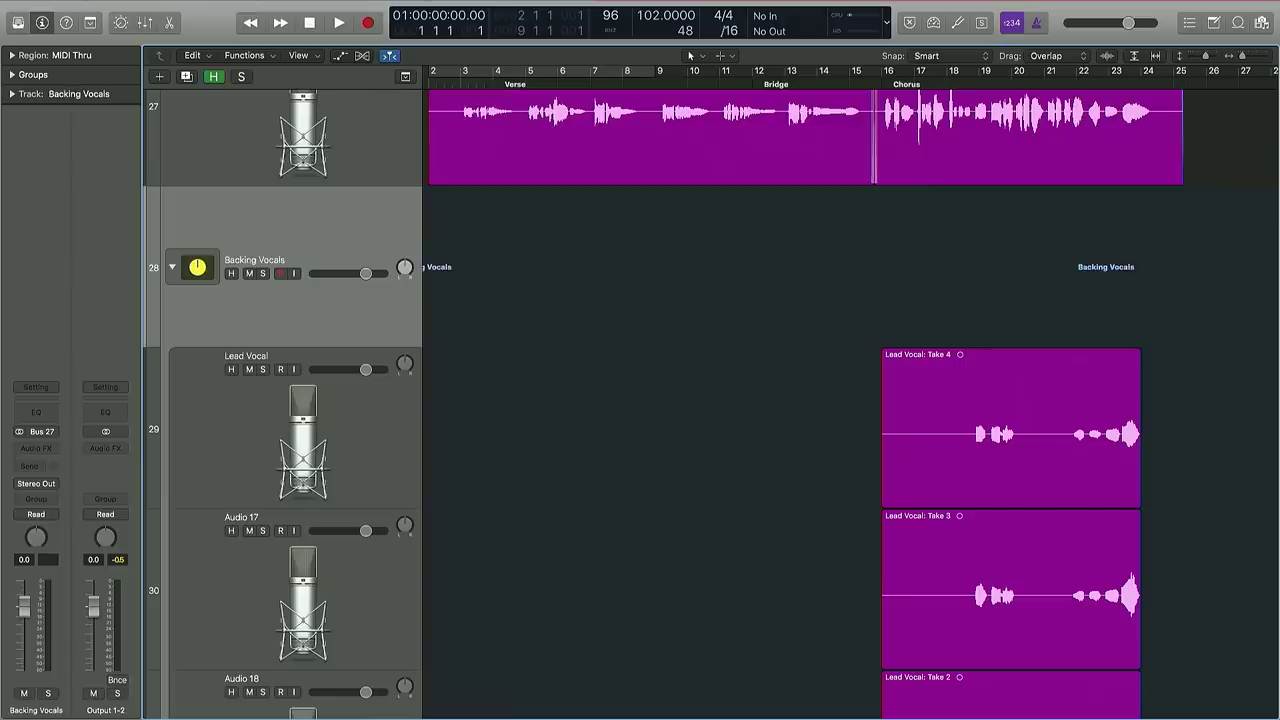
click(172, 268)
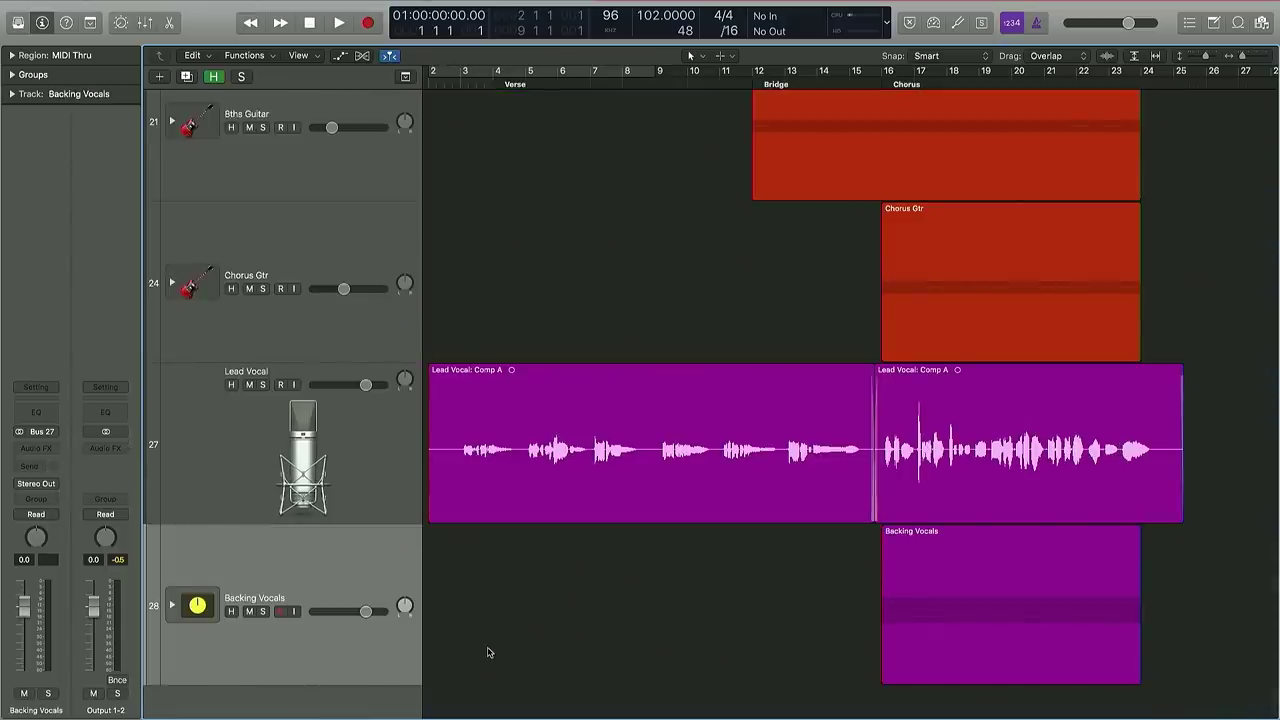
scroll(489, 652, up, 1)
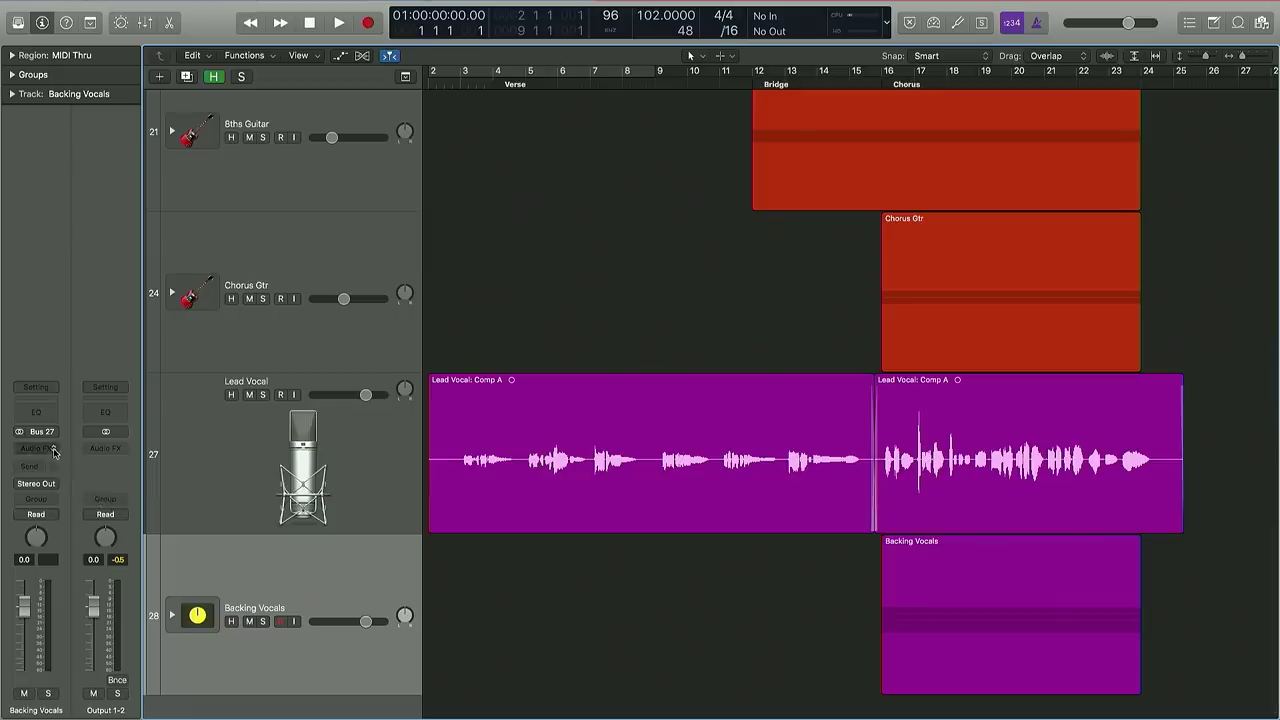
- Add a Channel EQ to Backing Vocals with a -9.0 dB low shelf at 315 Hz and -3.0 dB at 2750 Hz, Q 0.48
click(40, 414)
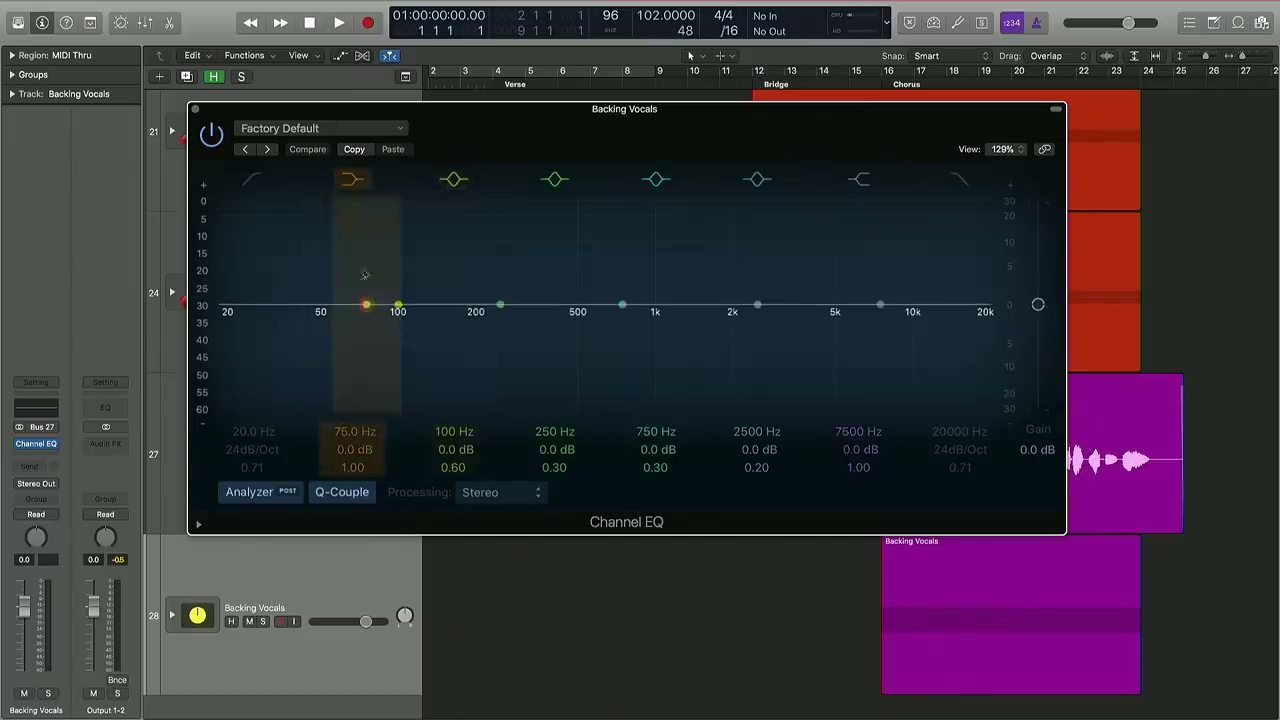
mouse_move(367, 305)
mouse_down()
mouse_move(434, 337)
mouse_move(525, 341)
mouse_up()
drag(758, 307, 768, 319)
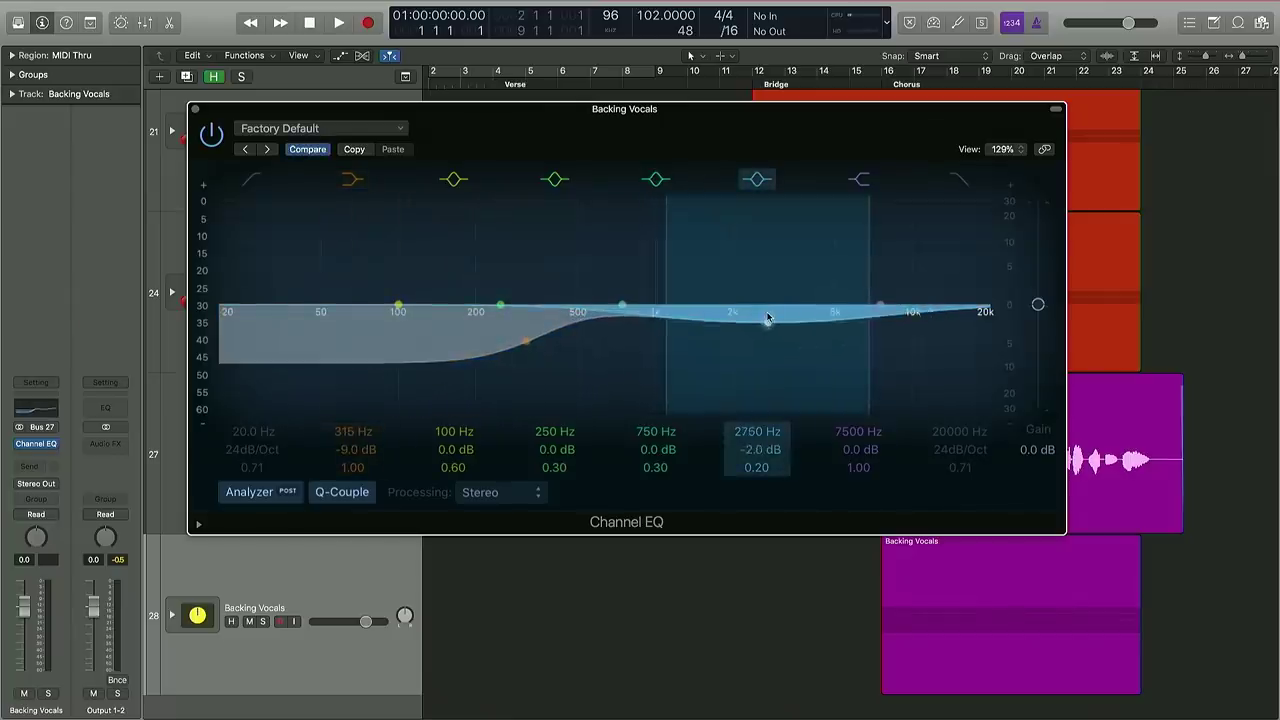
mouse_move(760, 453)
mouse_down()
mouse_move(760, 464)
mouse_move(763, 453)
mouse_up()
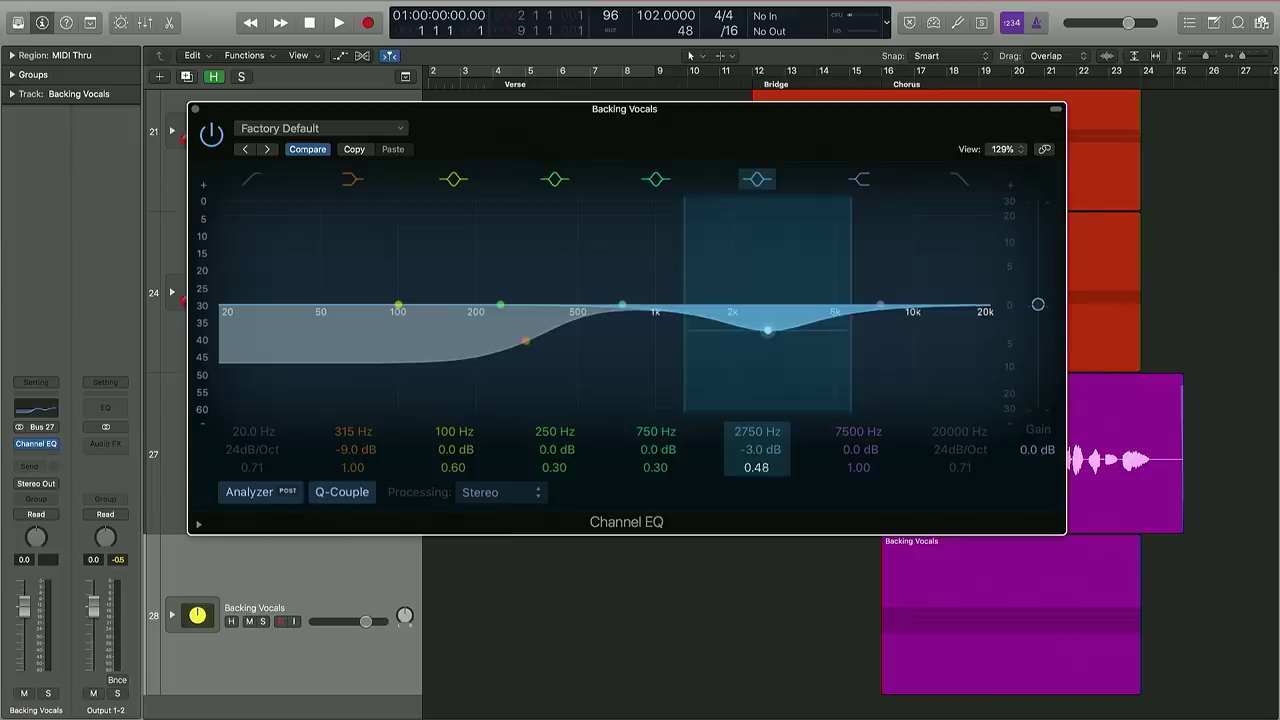
click(212, 132)
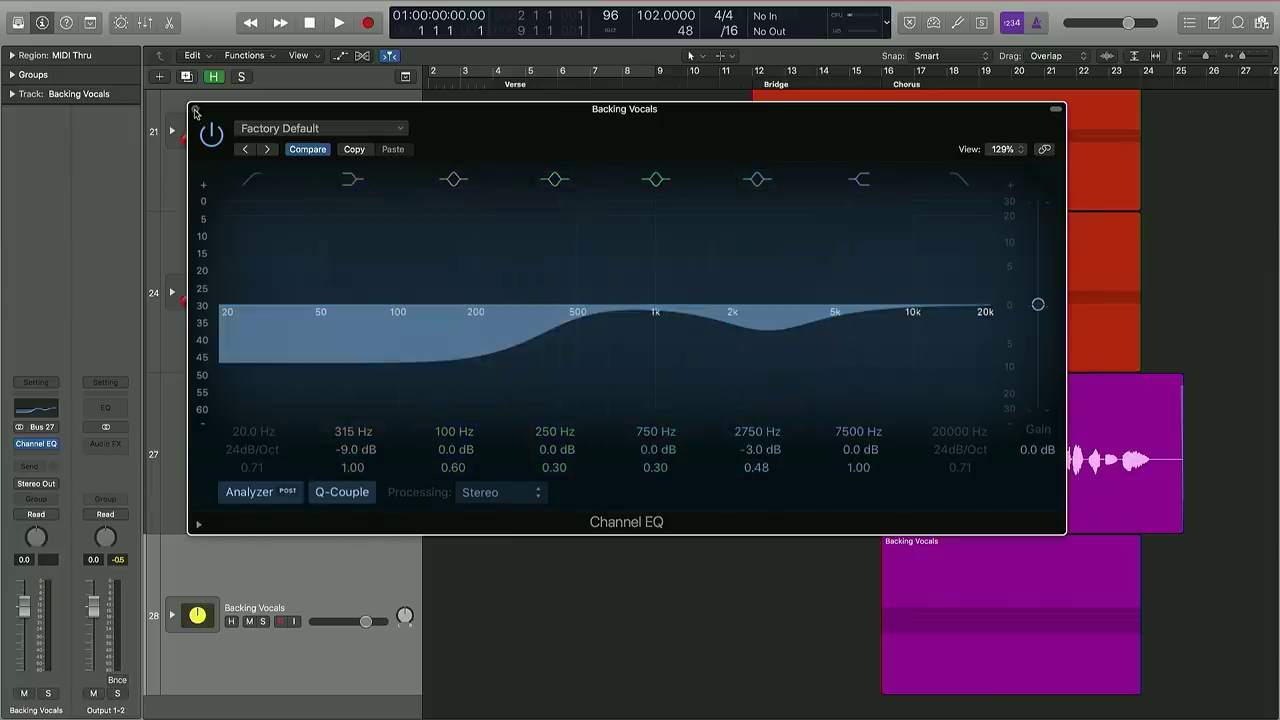
click(196, 110)
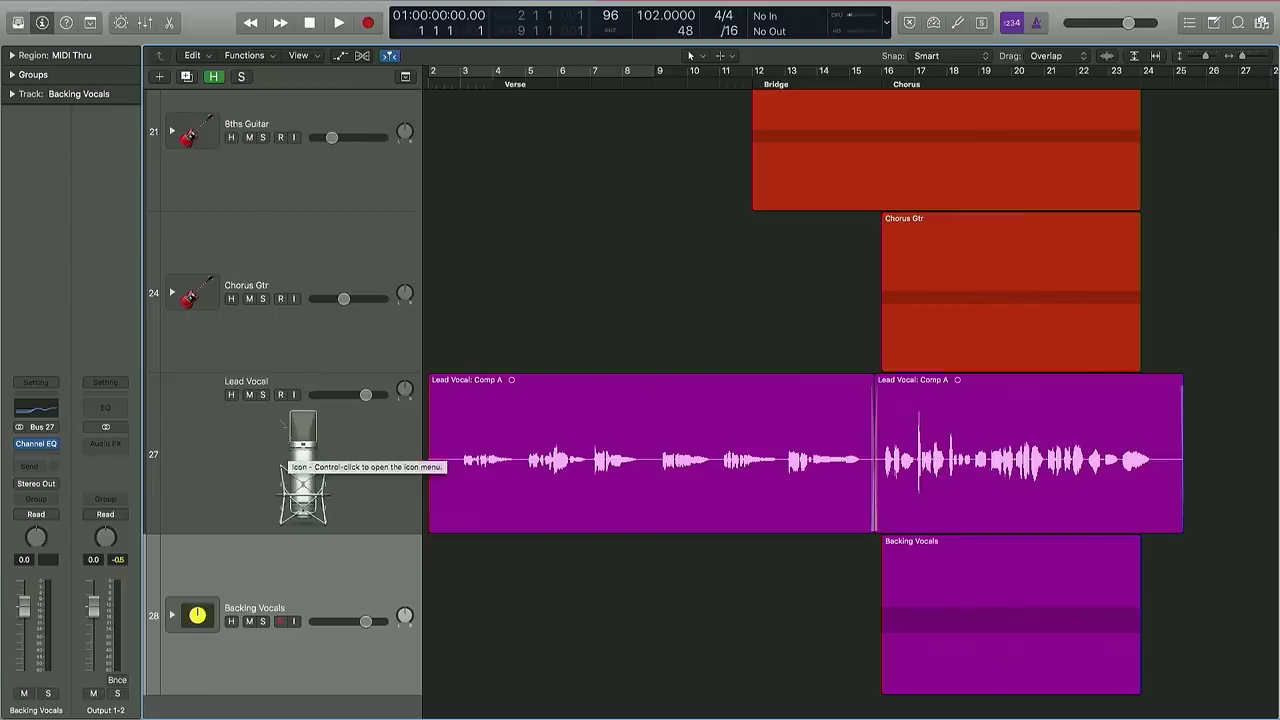
- Solo Lead Vocal and Backing Vocals, play the chorus from bar 15 and lower the Backing Vocals fader to -6.0 dB
click(263, 395)
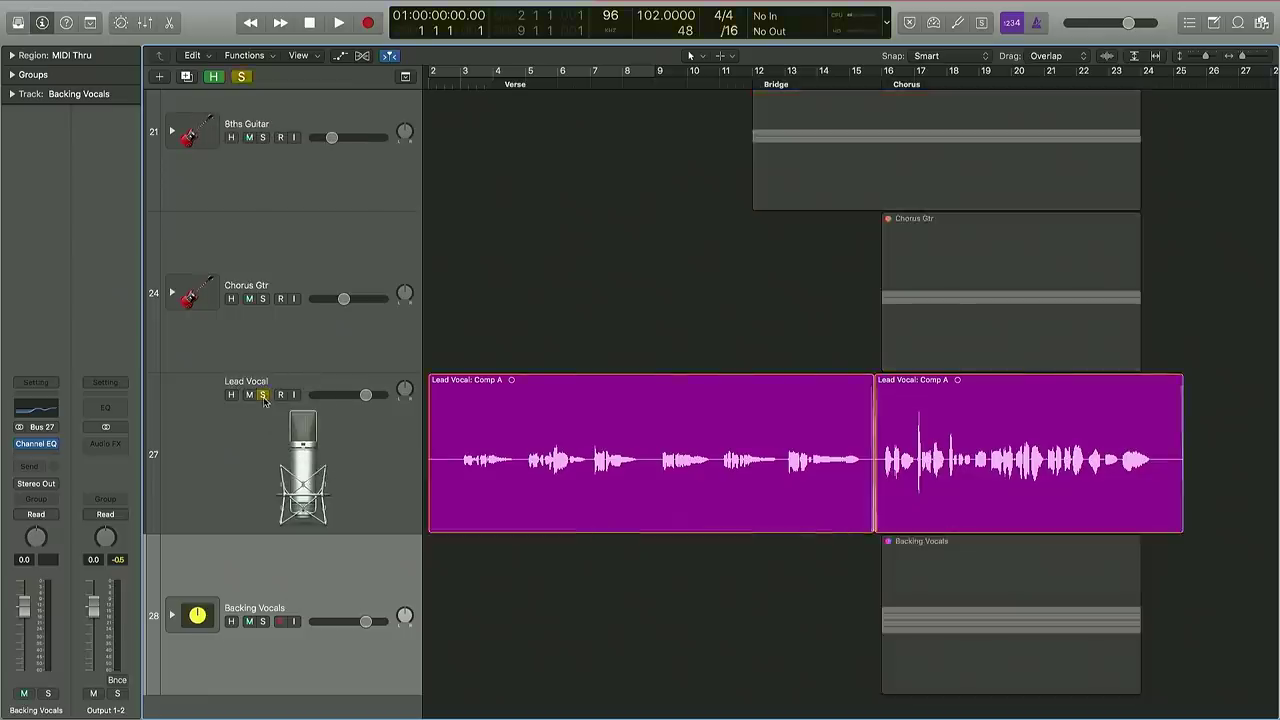
click(262, 622)
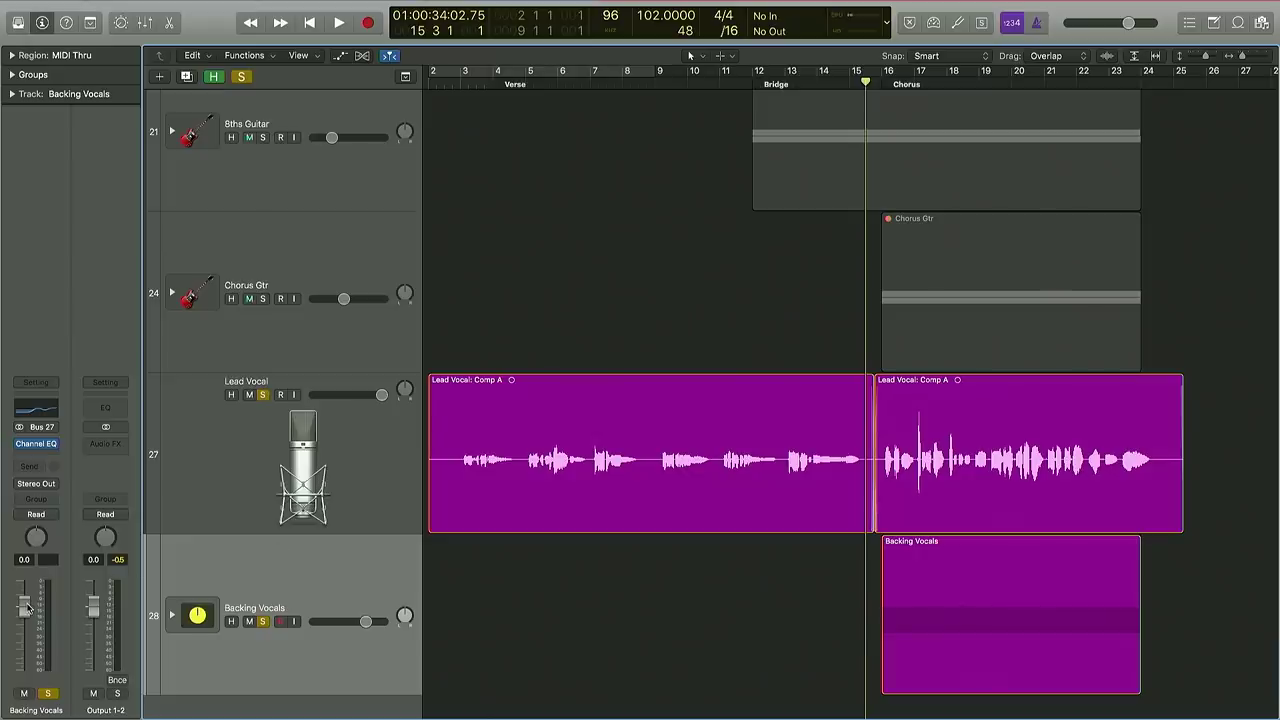
key(space)
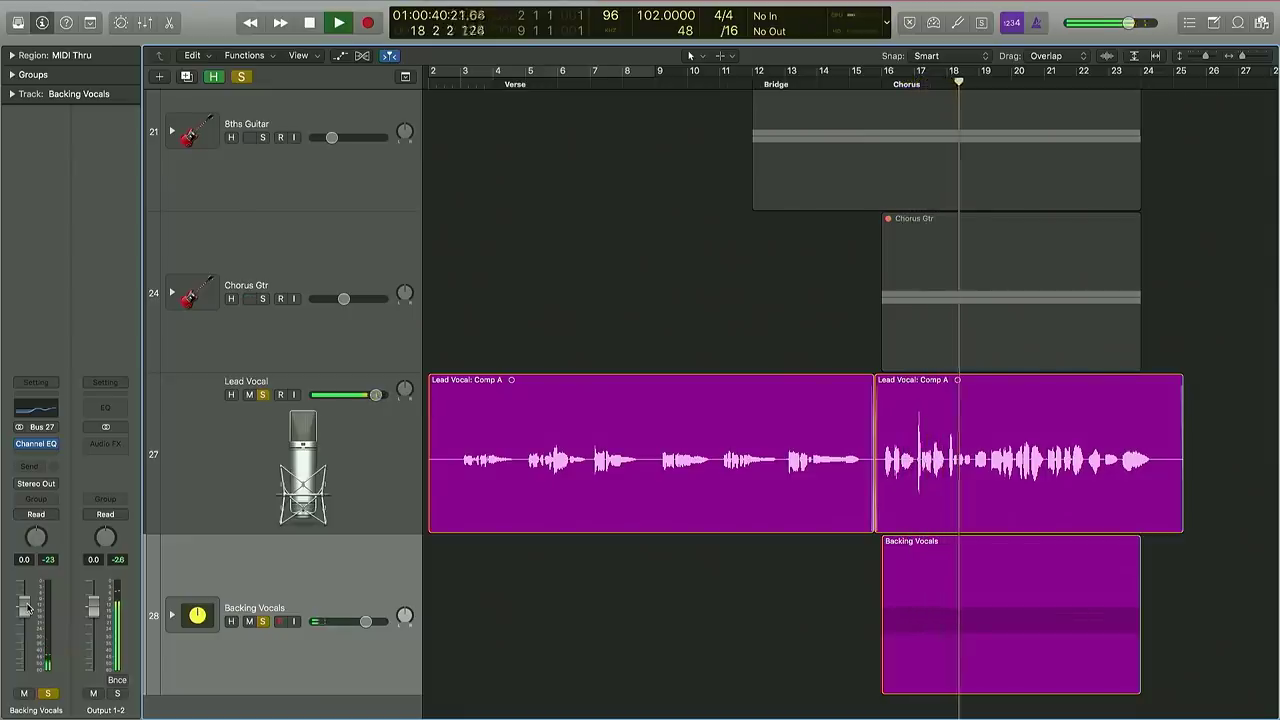
drag(25, 606, 25, 629)
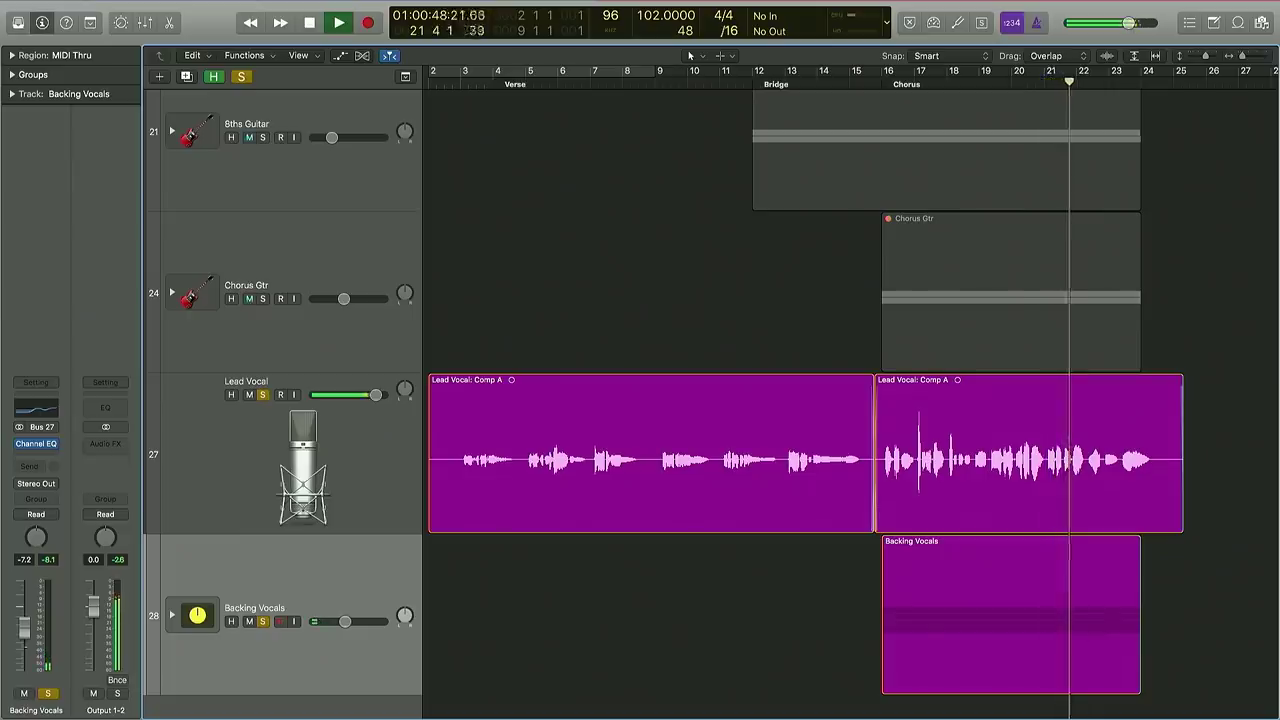
drag(25, 629, 25, 626)
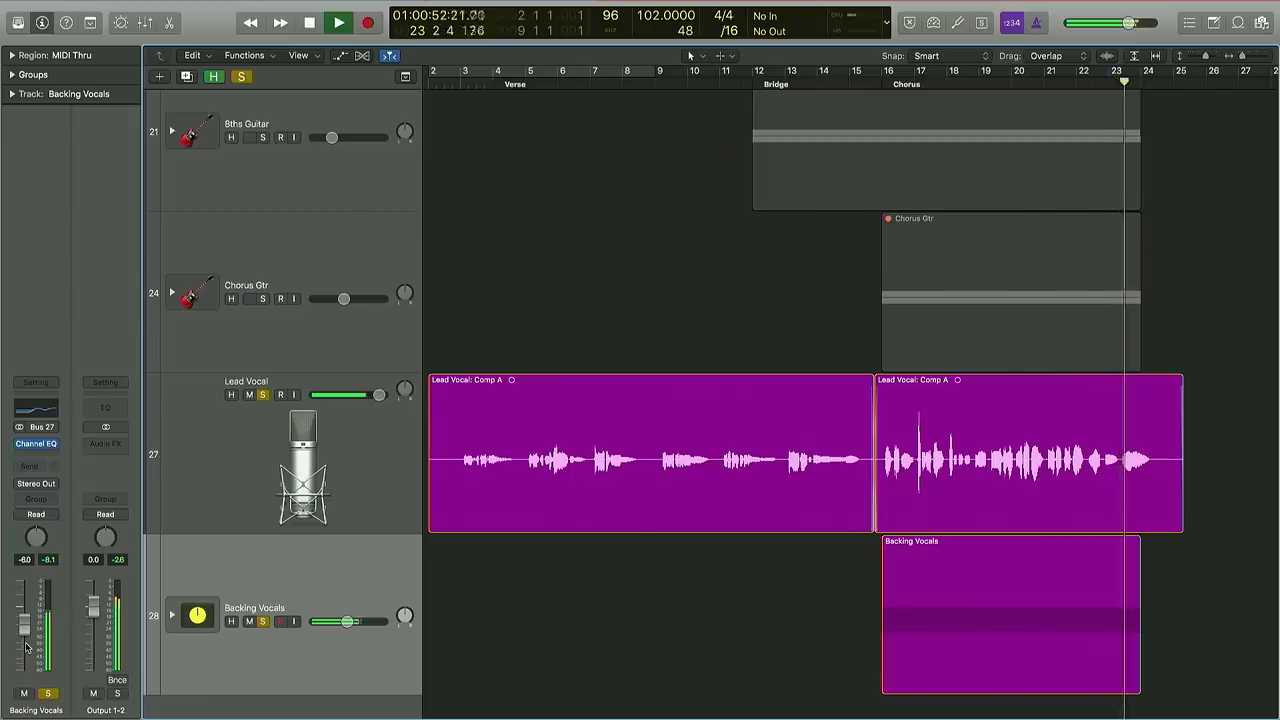
key(space)
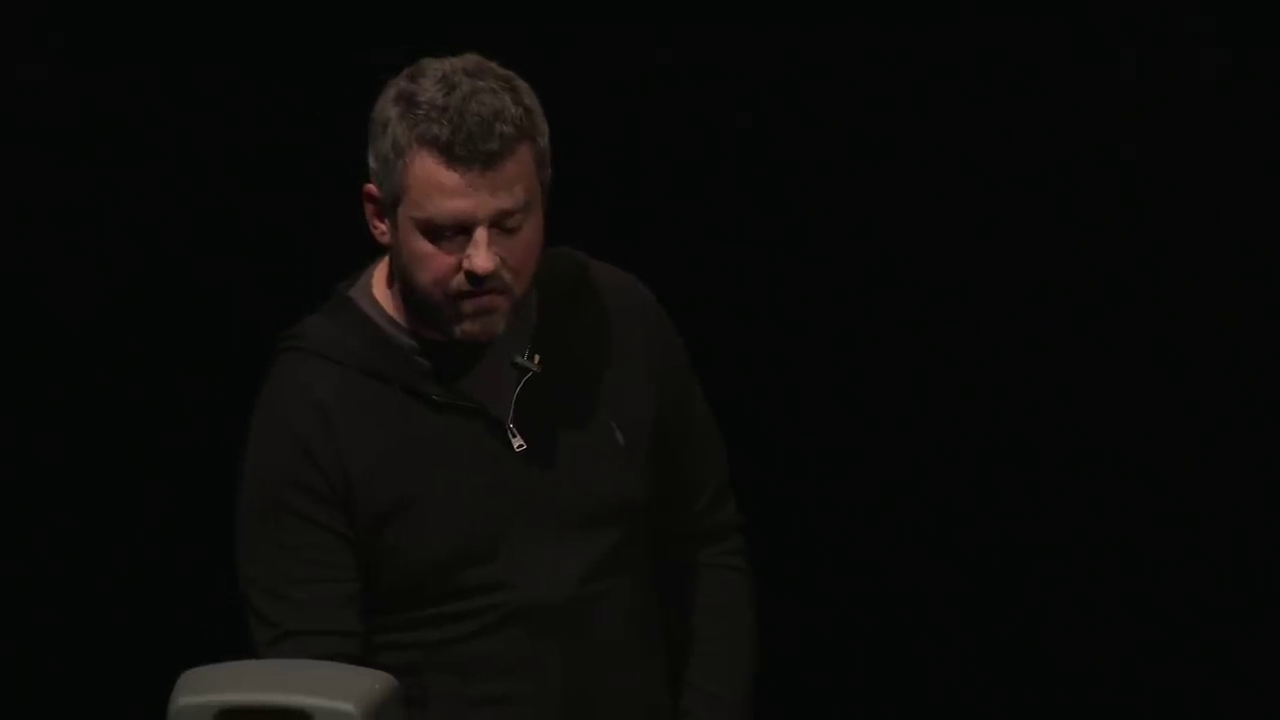
- Turn off both vocal solos, play the chorus in the full mix and raise the Backing Vocals fader to -2.3 dB
click(263, 394)
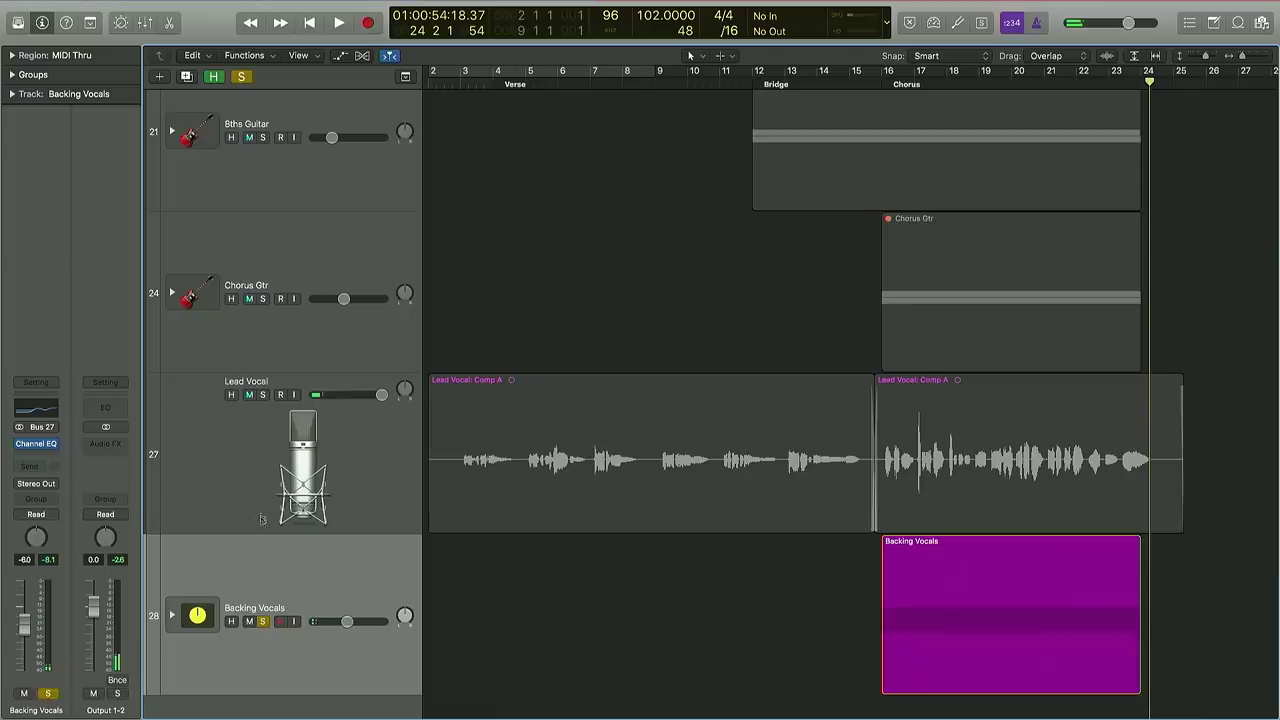
click(262, 618)
click(856, 77)
key(space)
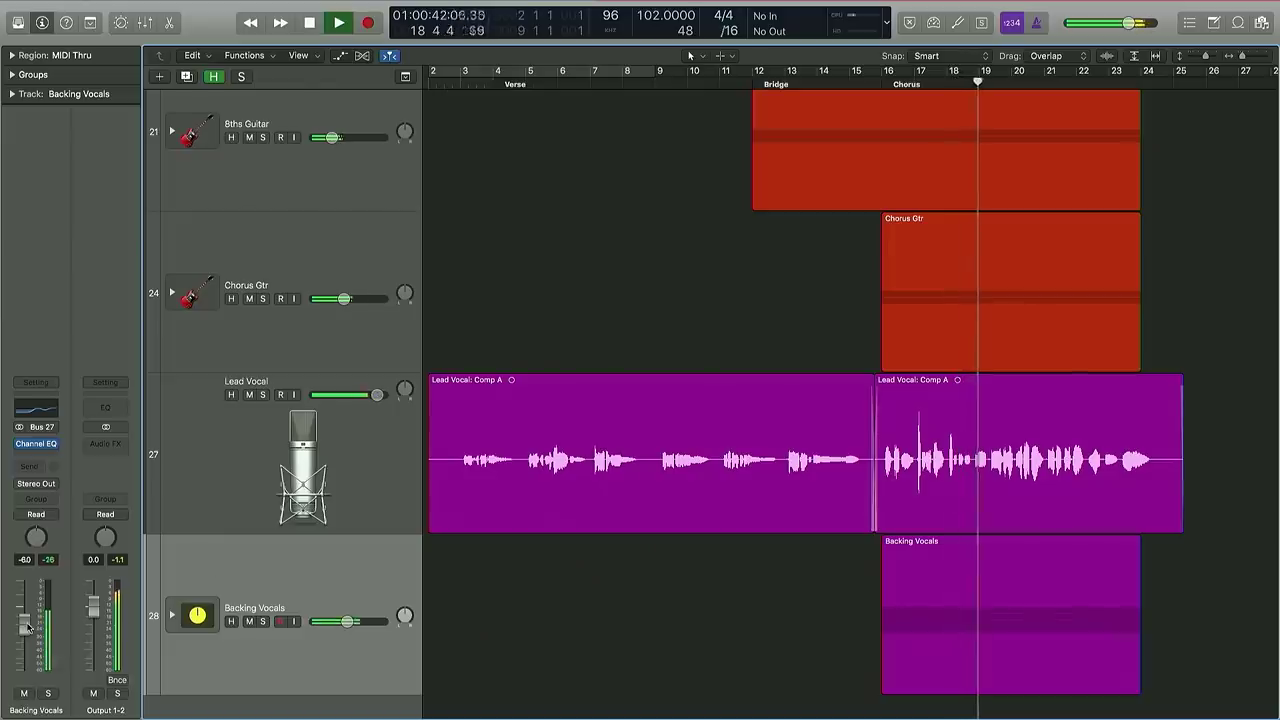
drag(26, 627, 26, 610)
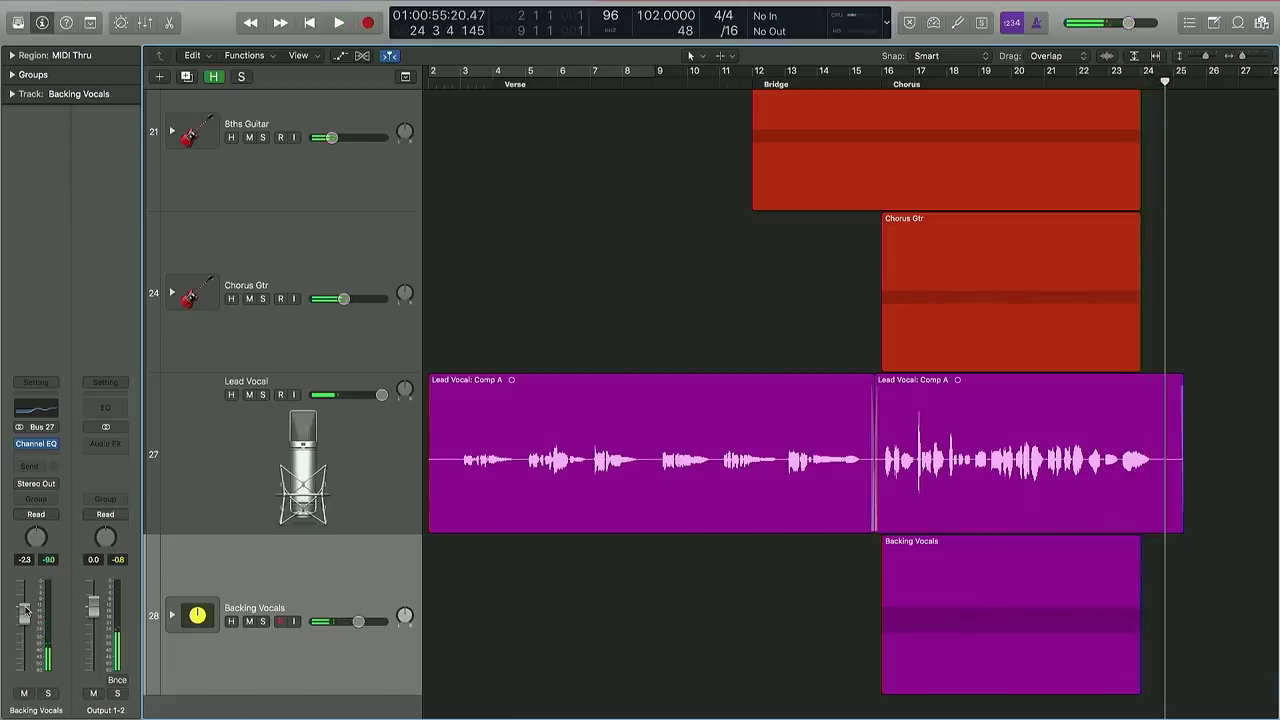
- Show Lead Vocal's volume automation, select its chorus points through the end with the Automation Select Tool, and lower them by about 1.5 dB
click(361, 488)
key(a)
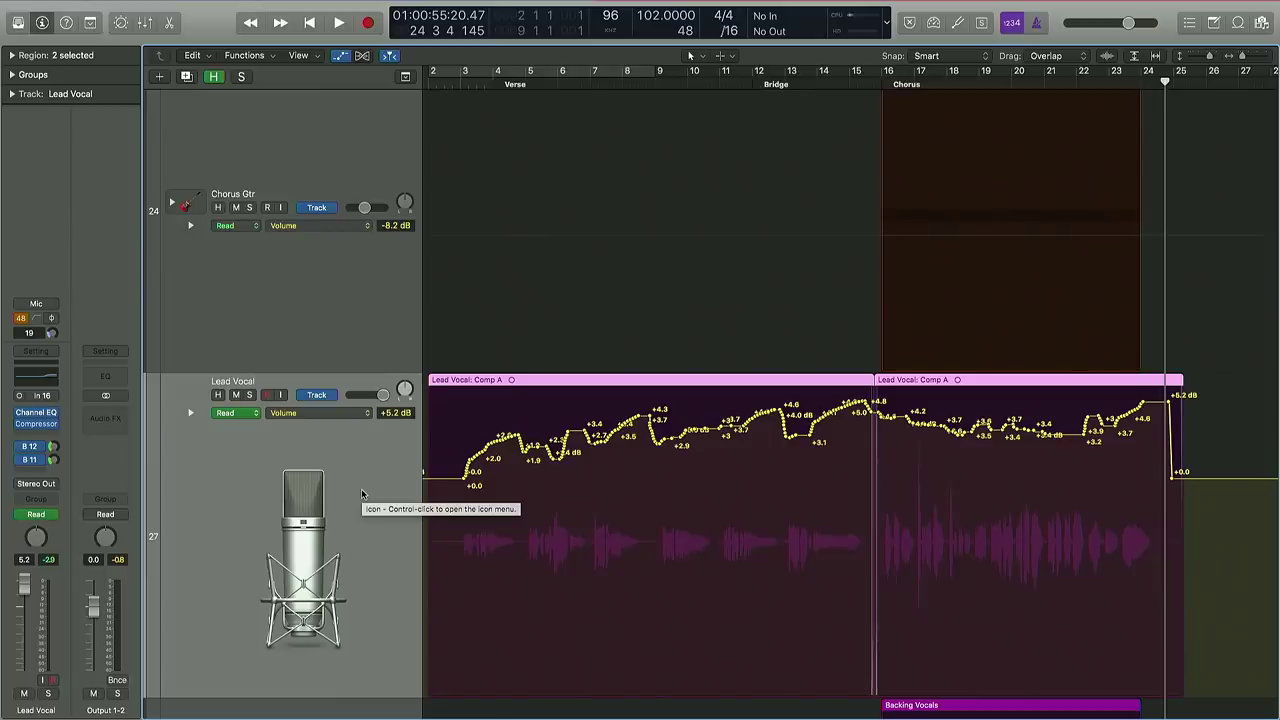
key(super+Right)
key(super+Right)
scroll(727, 485, right, 5)
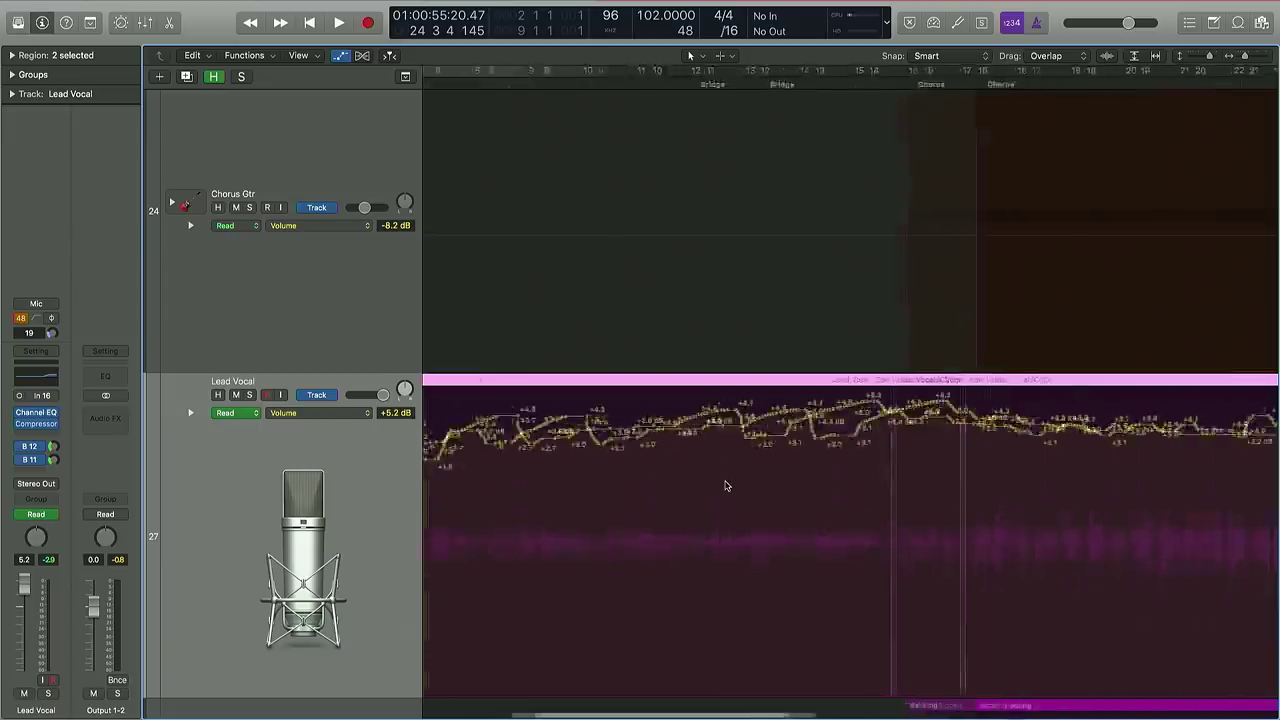
scroll(727, 485, right, 5)
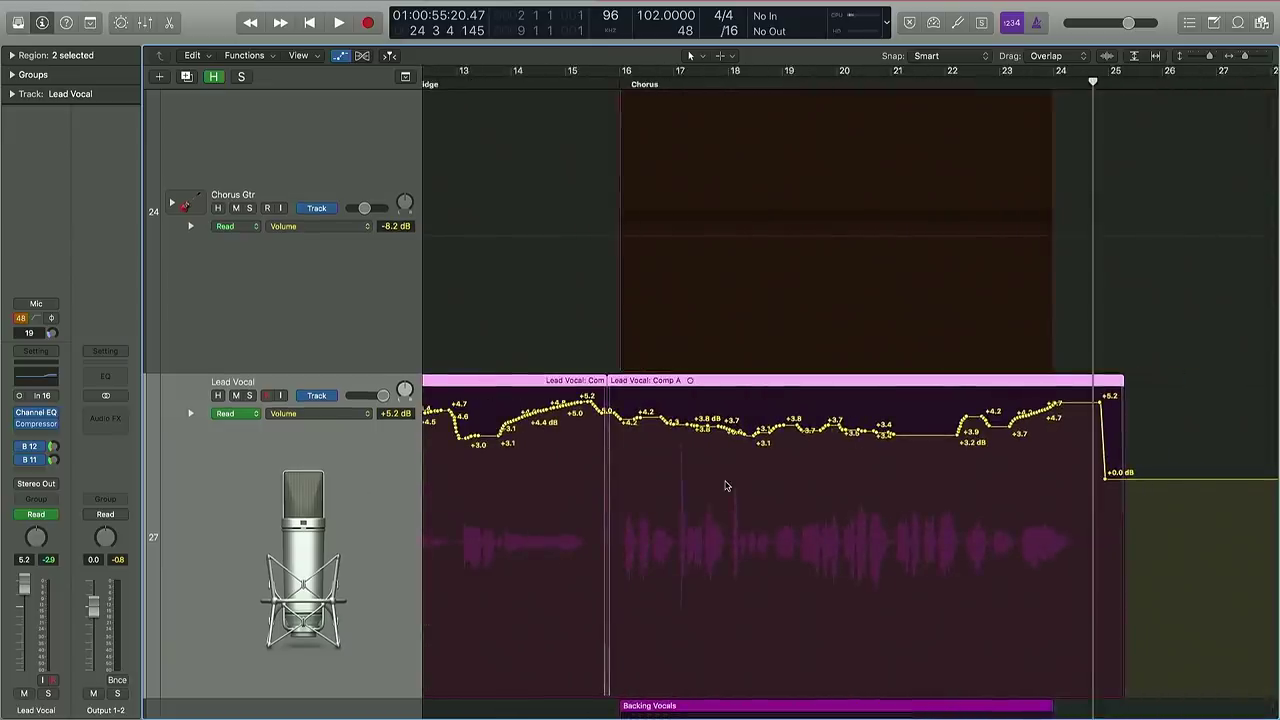
key(t)
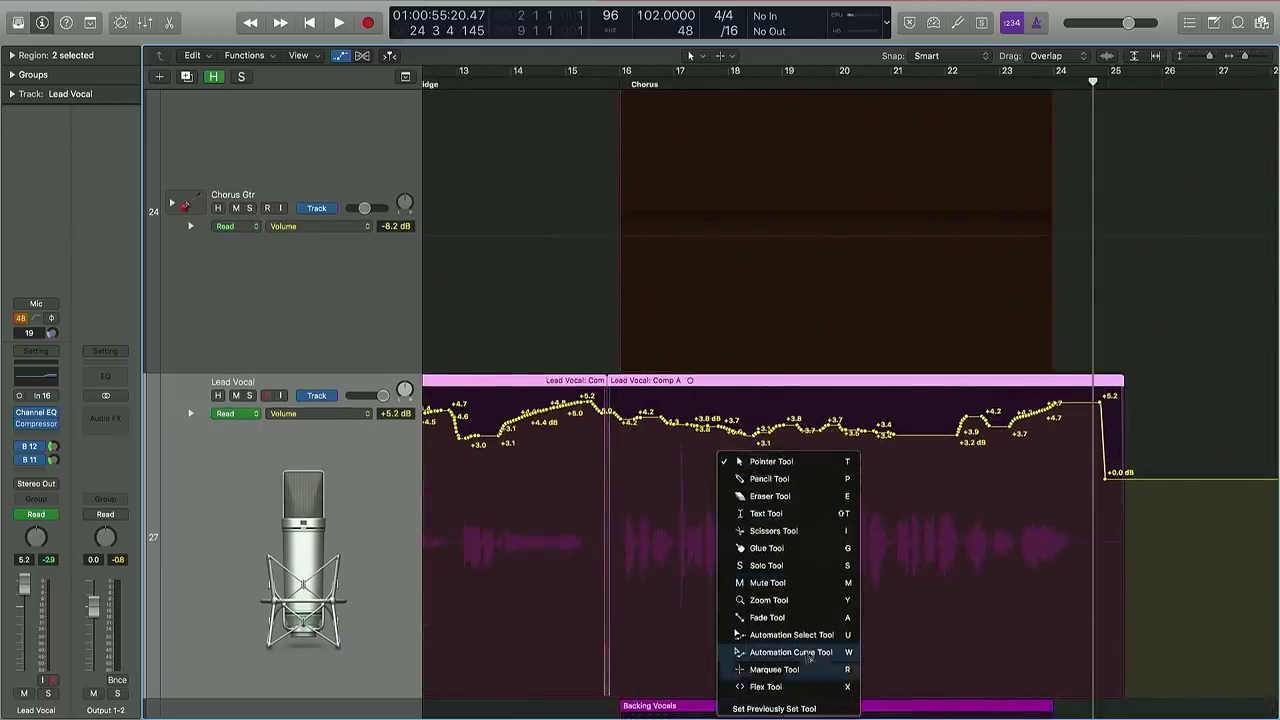
click(810, 637)
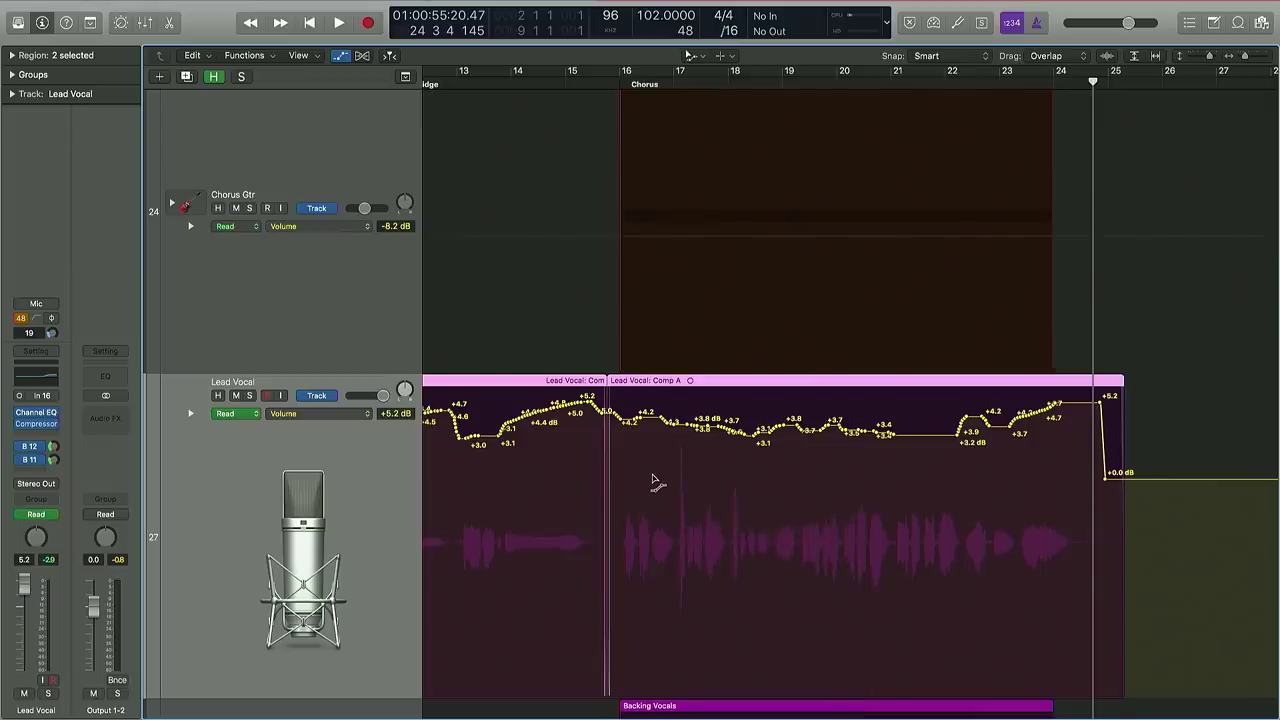
click(599, 395)
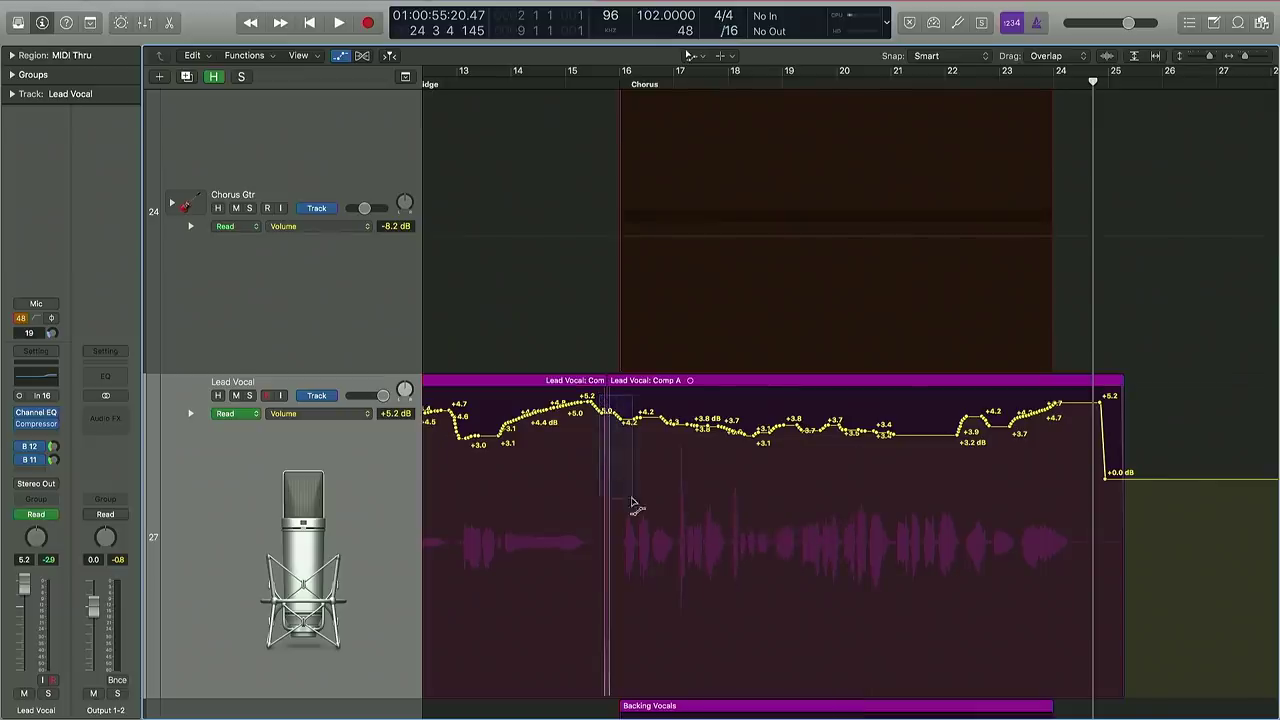
drag(1153, 557, 1153, 557)
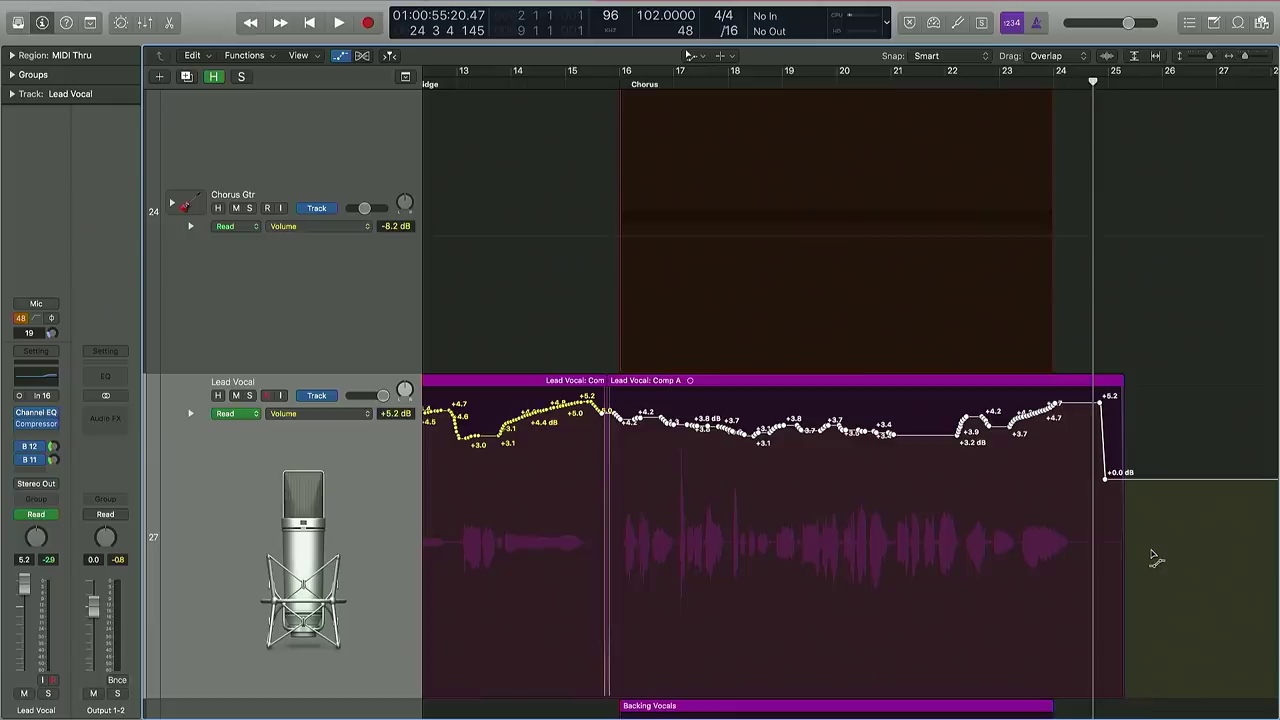
key(t)
click(1153, 553)
drag(933, 441, 934, 463)
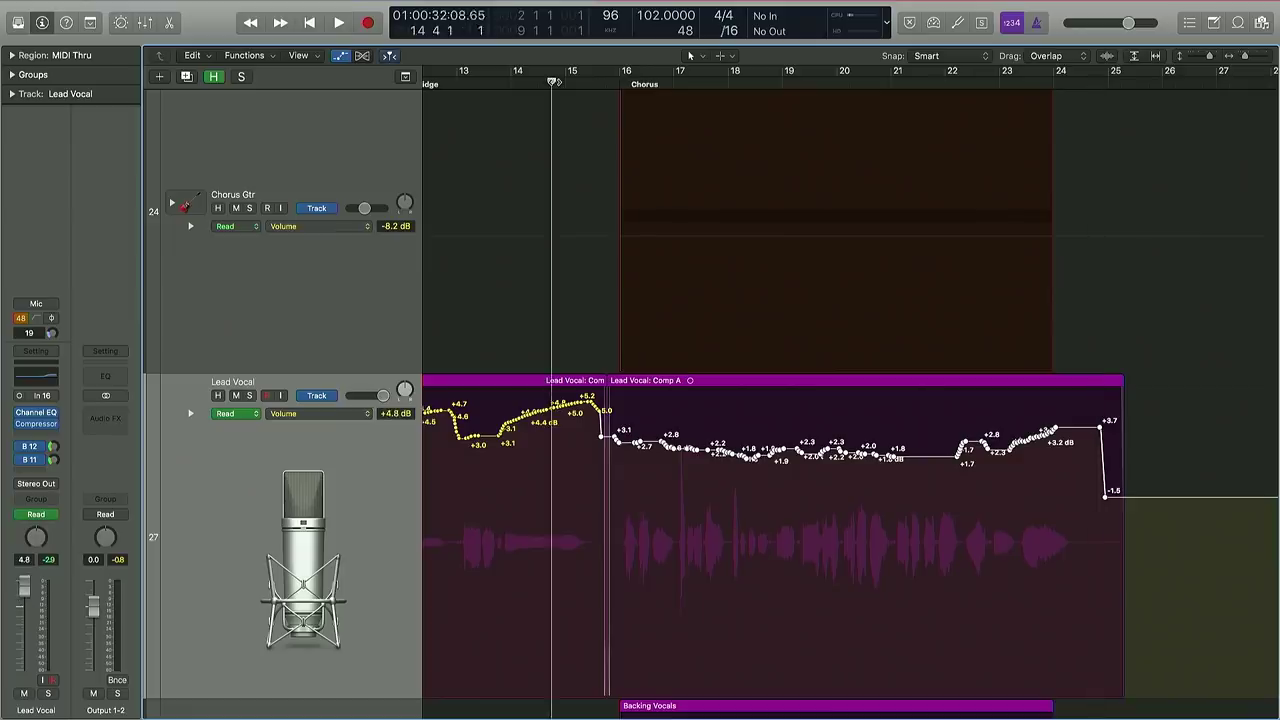
- Play from bar 14 through the chorus to check the lead vocal level, then hide the automation
key(space)
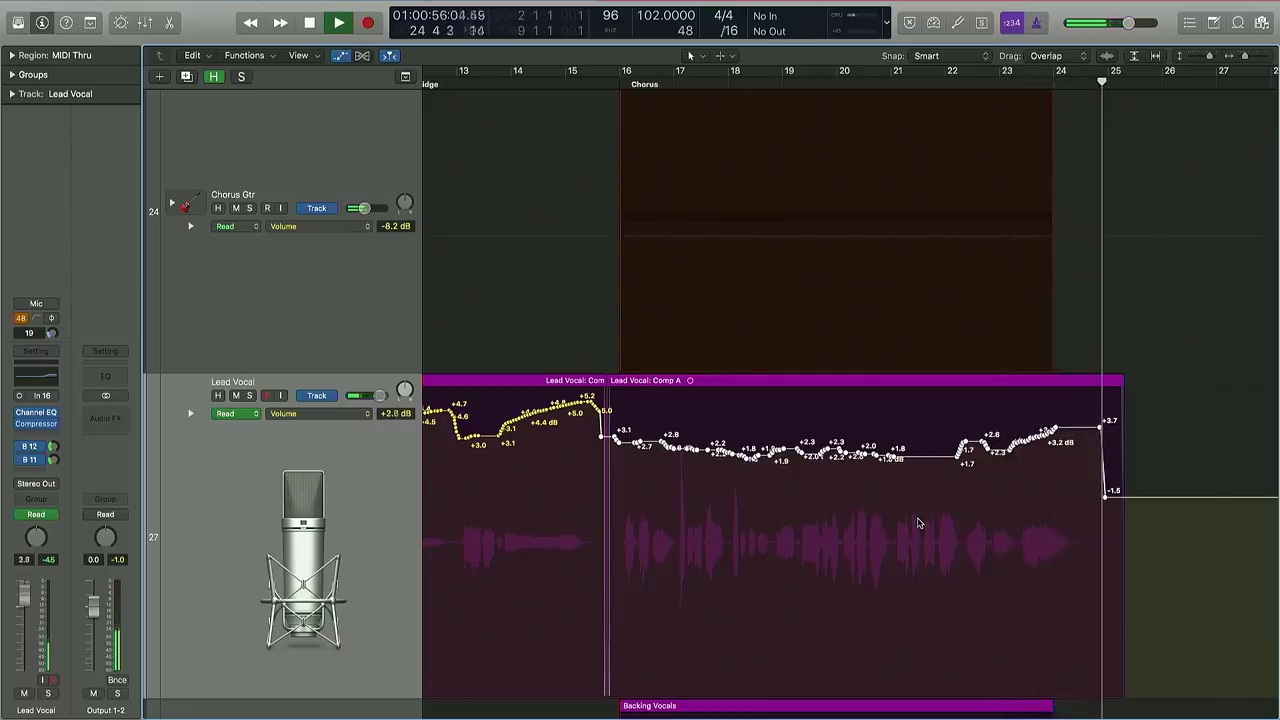
key(space)
key(a)
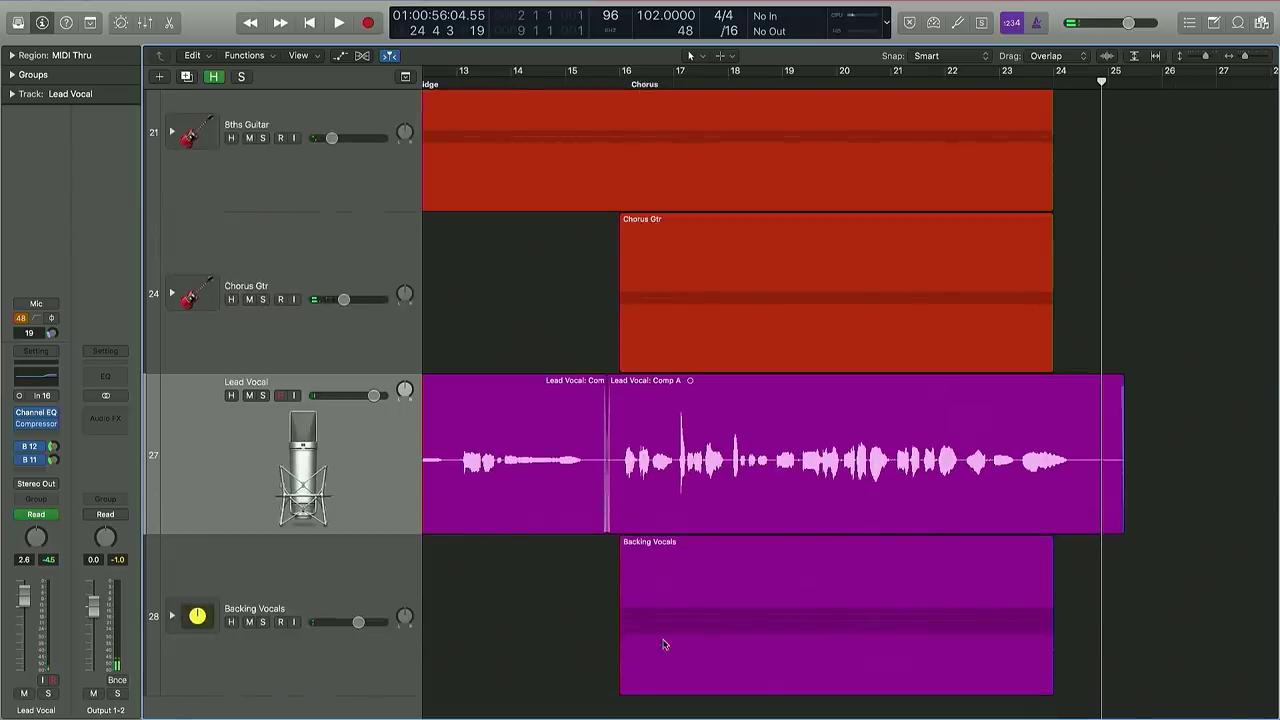
- Expand Backing Vocals, lower the Audio 18 fader to about -2.1 dB and Audio 19 to -2.3 dB, and collapse the stack
click(170, 618)
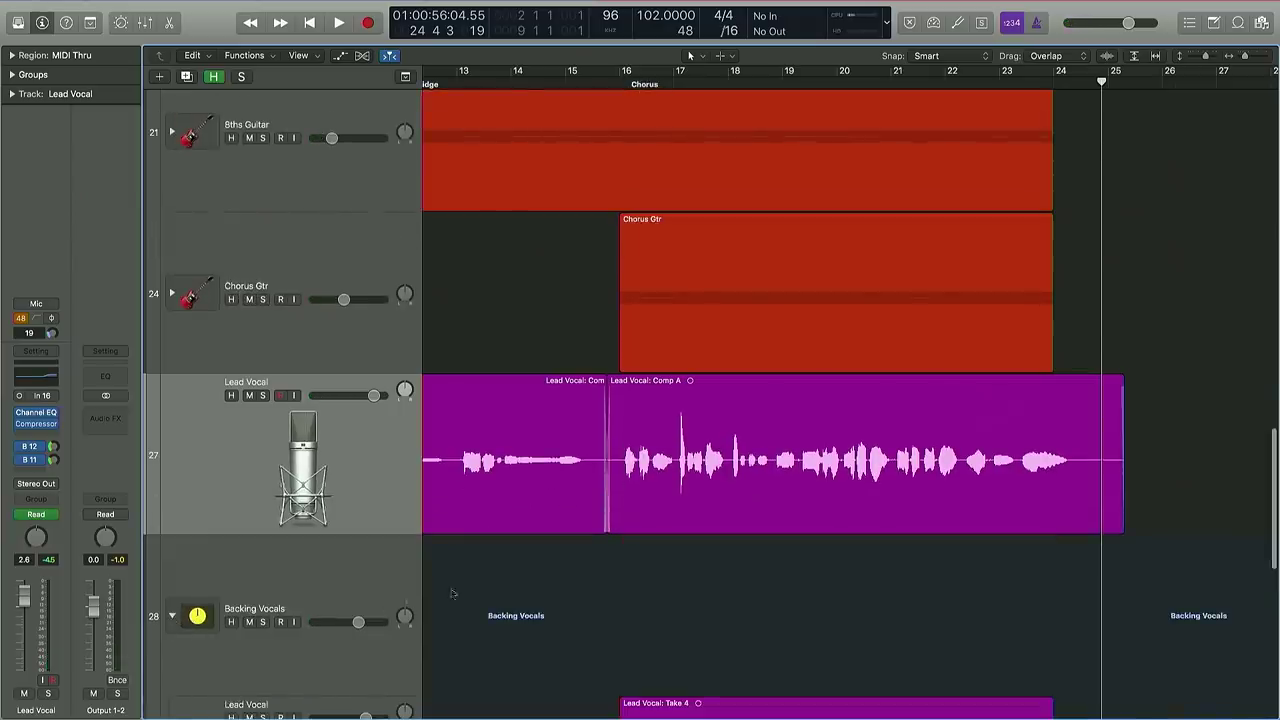
scroll(520, 594, down, 8)
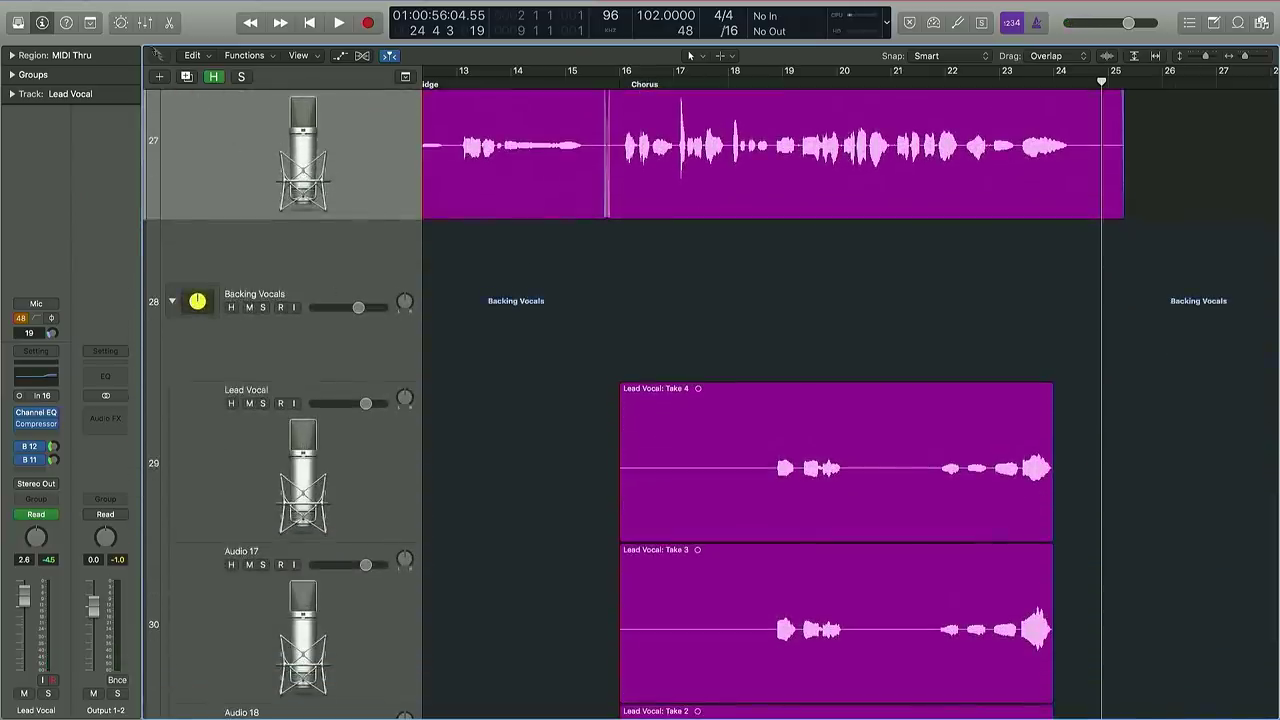
click(145, 25)
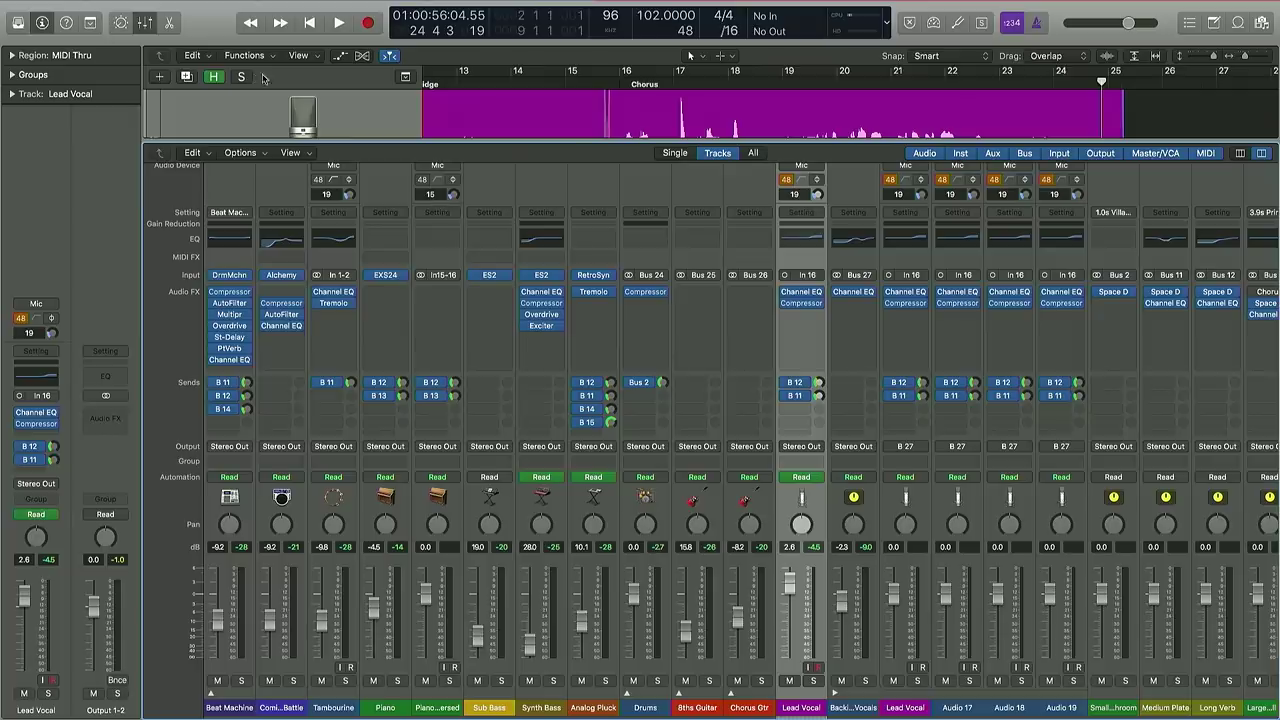
click(145, 25)
scroll(330, 450, down, 6)
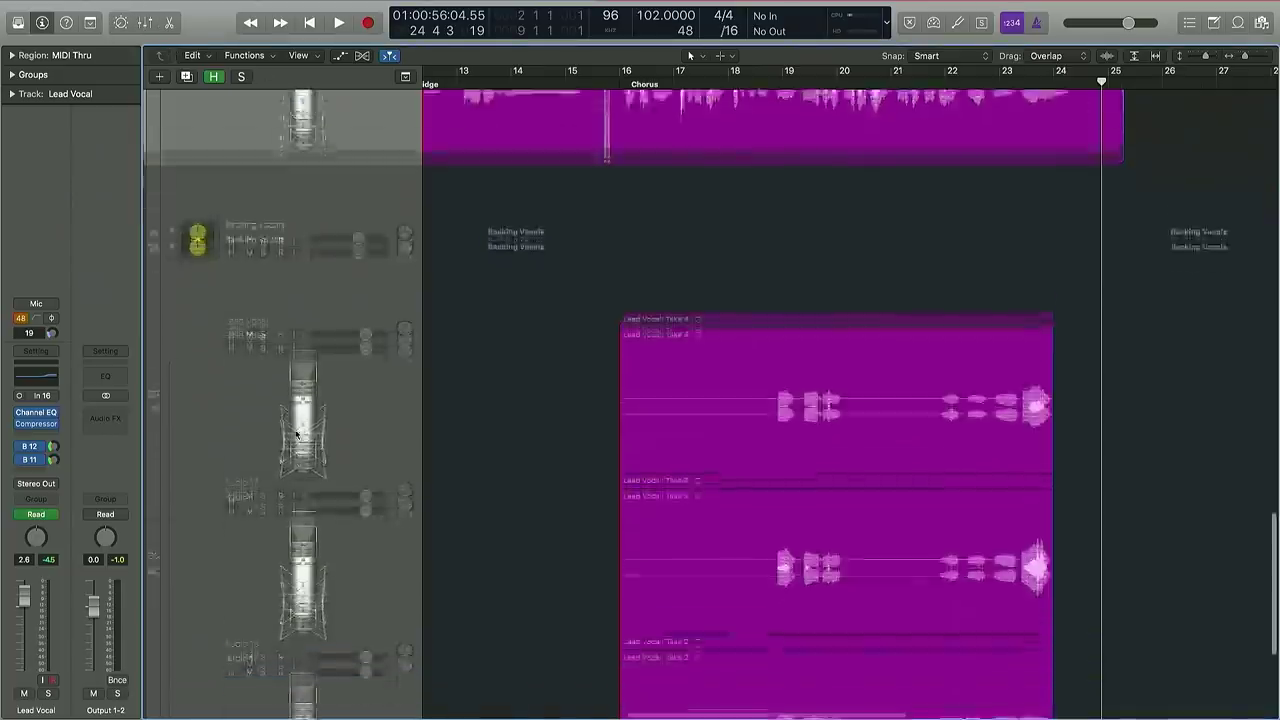
click(360, 471)
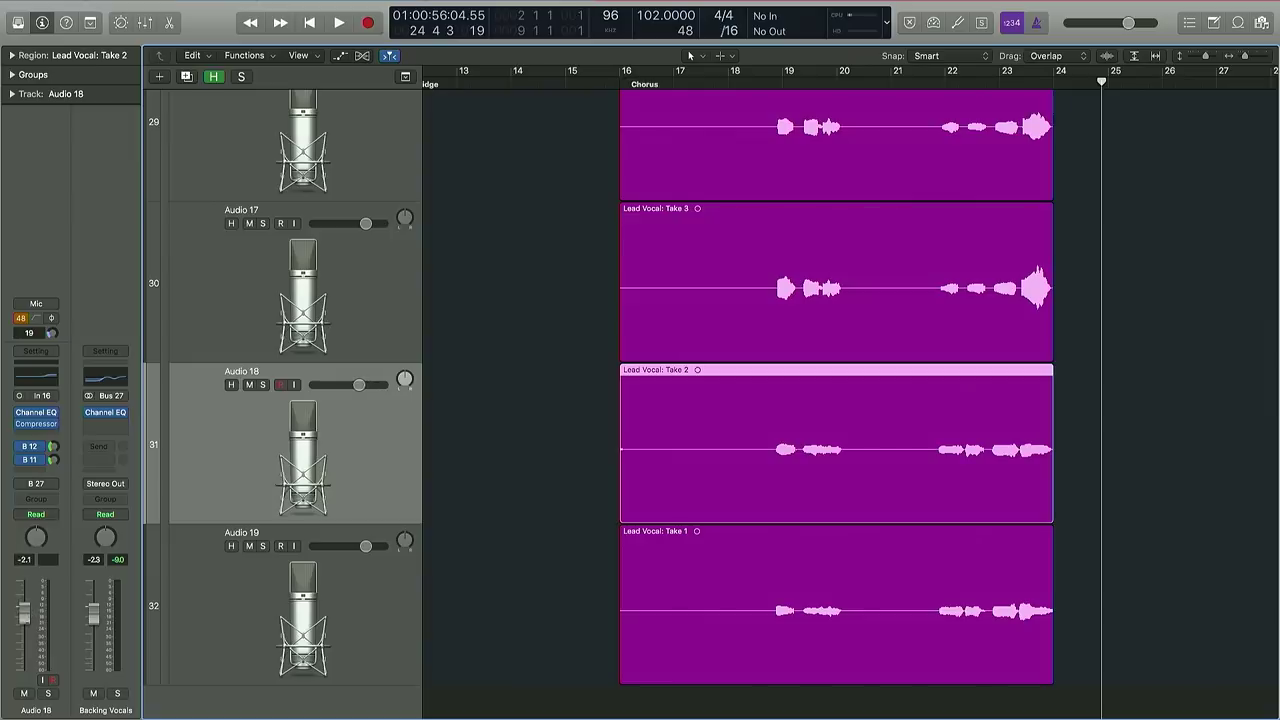
click(327, 588)
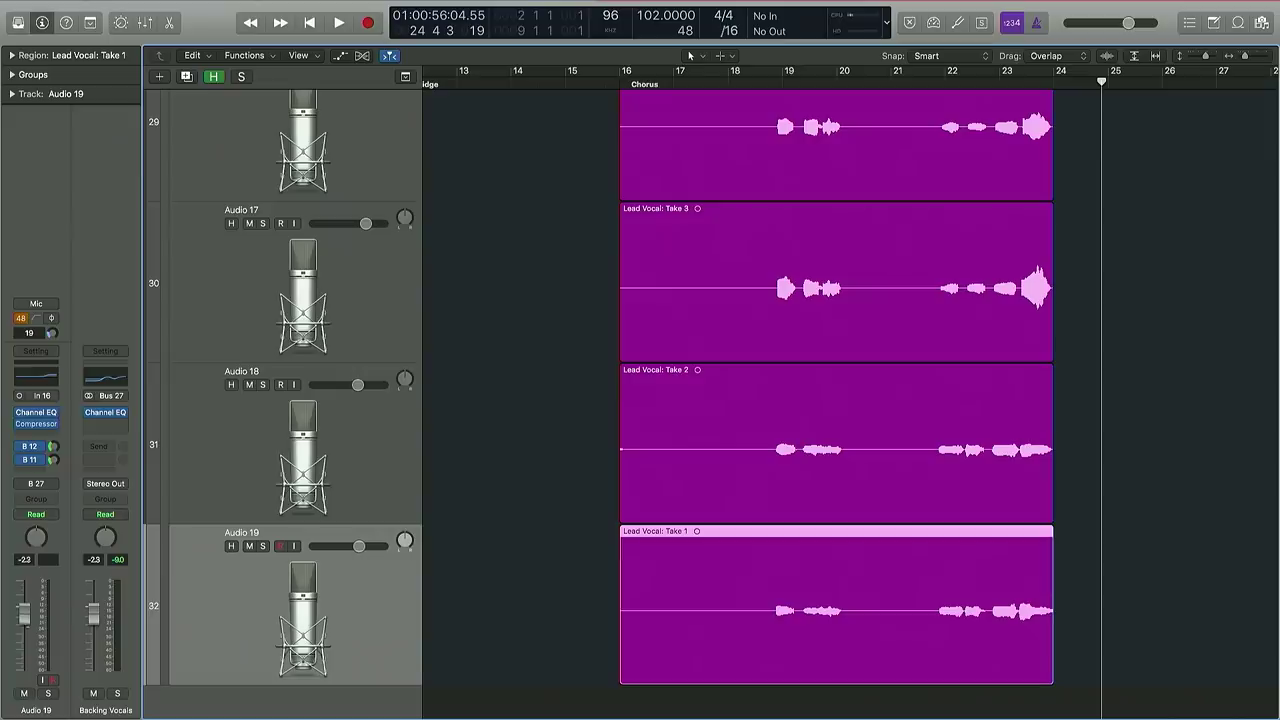
scroll(322, 478, up, 4)
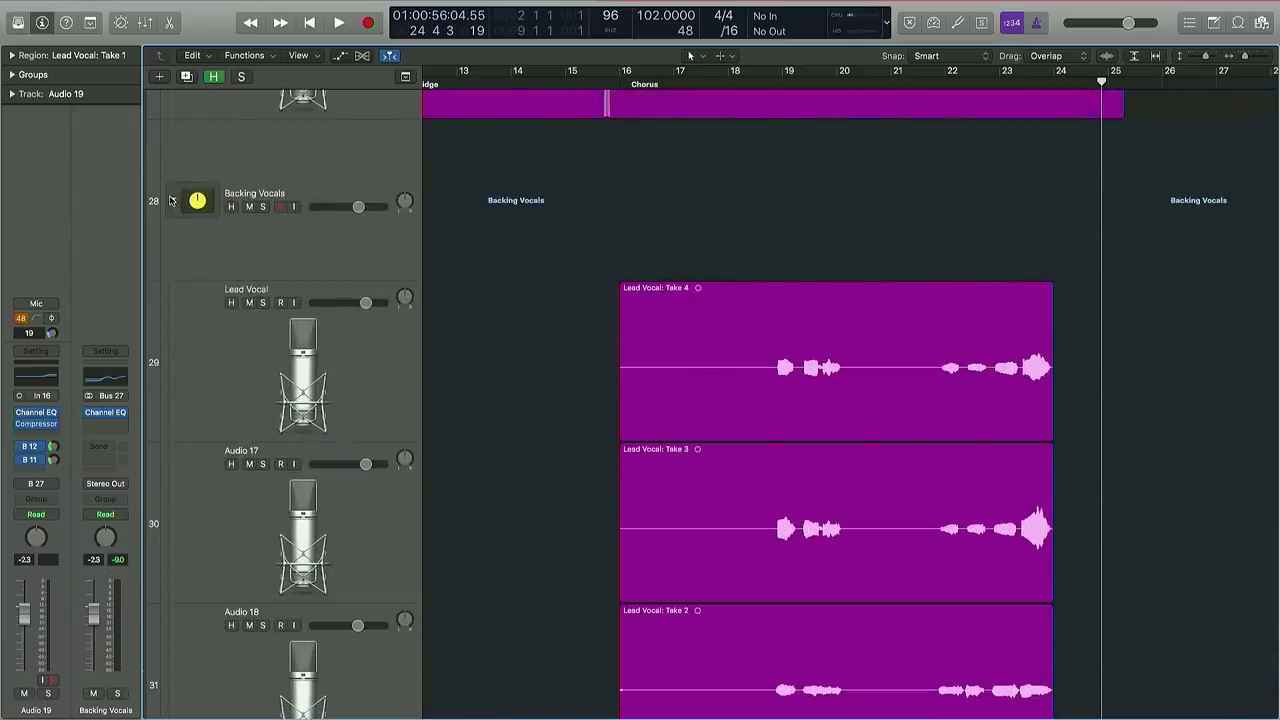
click(173, 202)
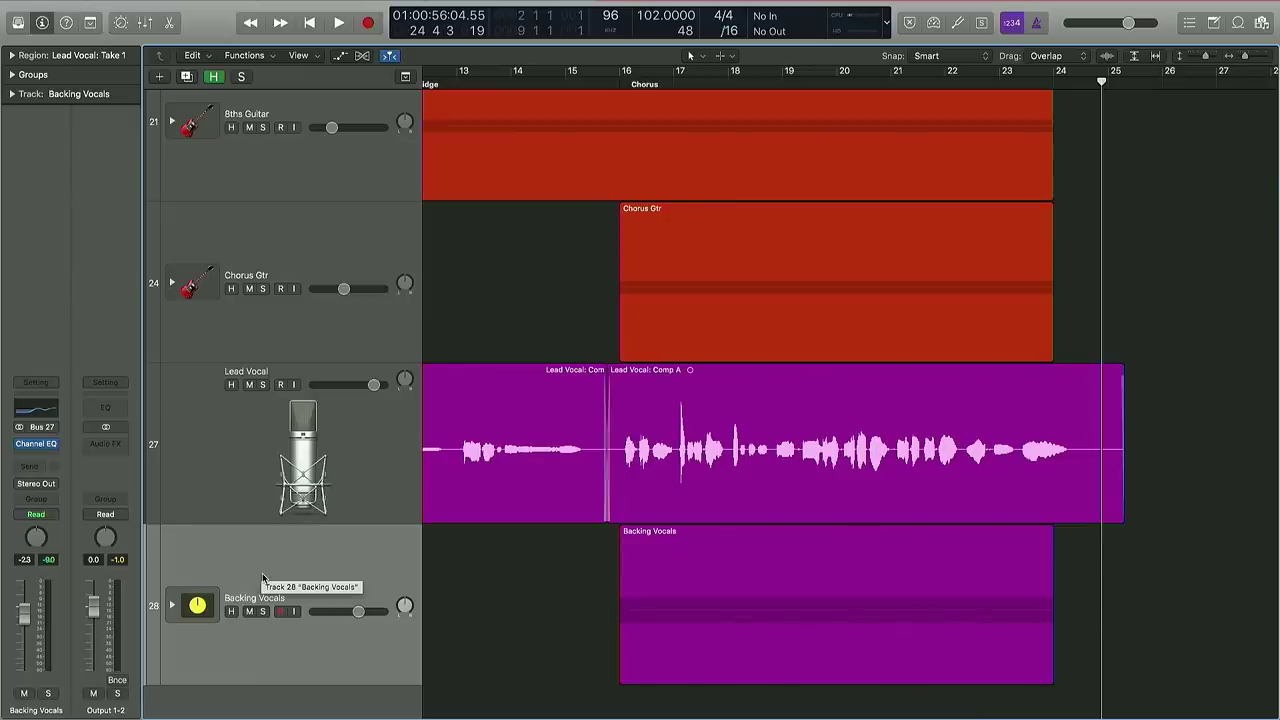
- Play the song from bar 1 to check the vocals against the full mix
scroll(510, 568, up, 1)
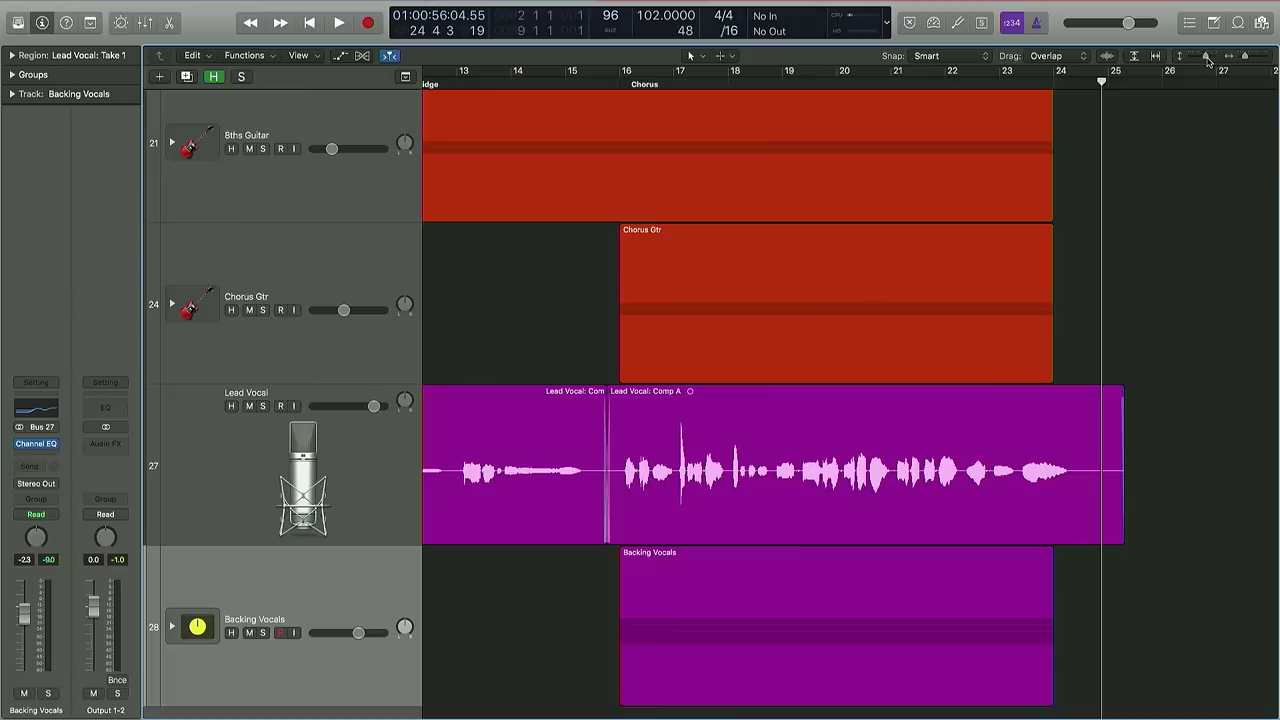
drag(1245, 62, 1242, 62)
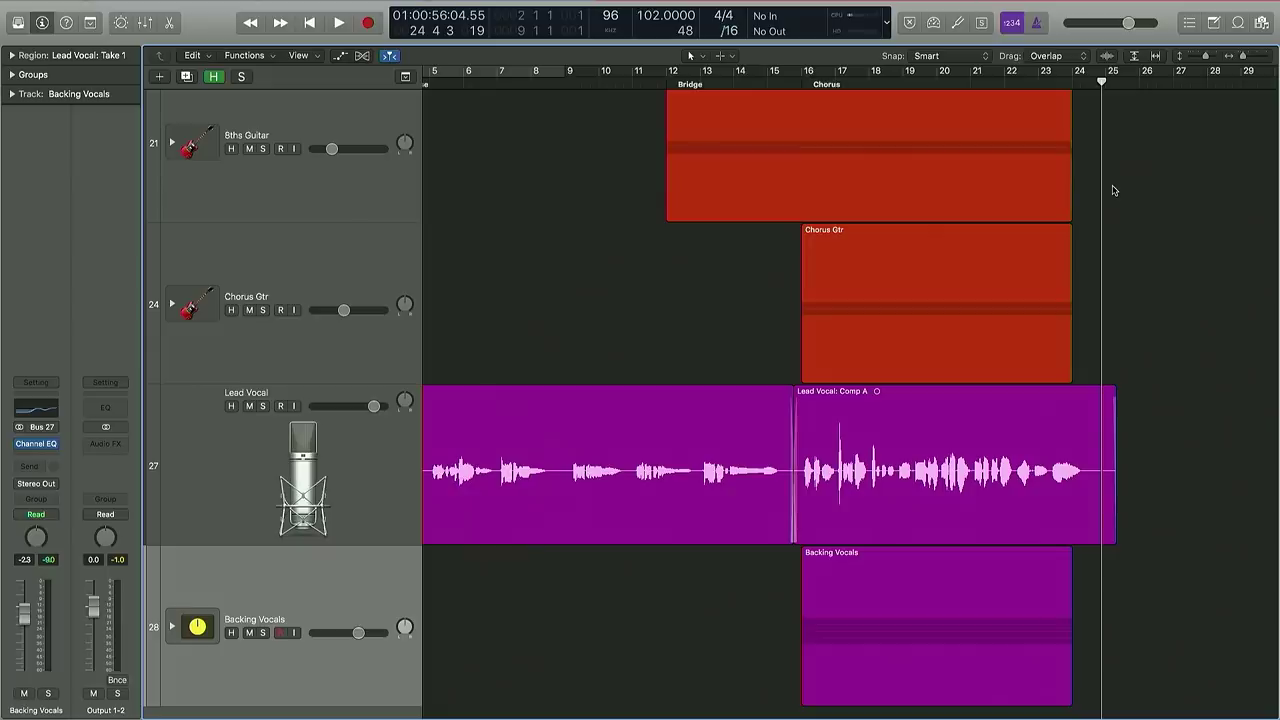
key(Return)
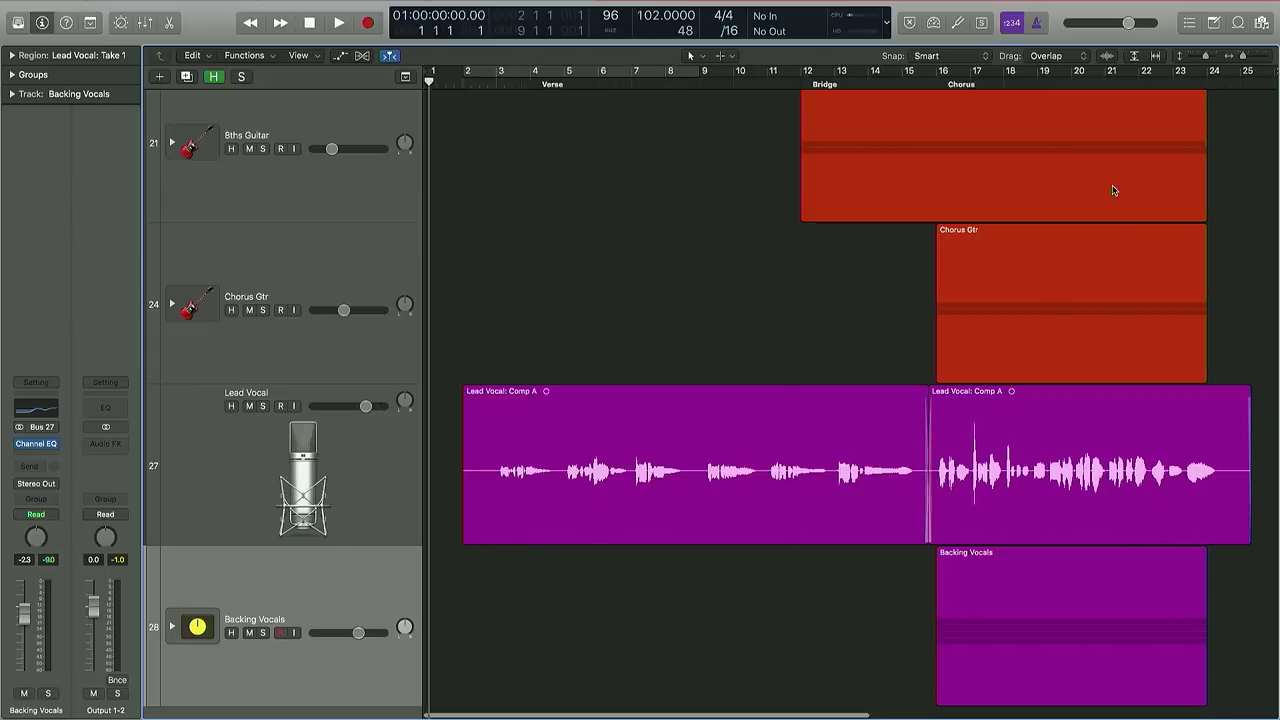
key(space)
scroll(921, 532, right, 4)
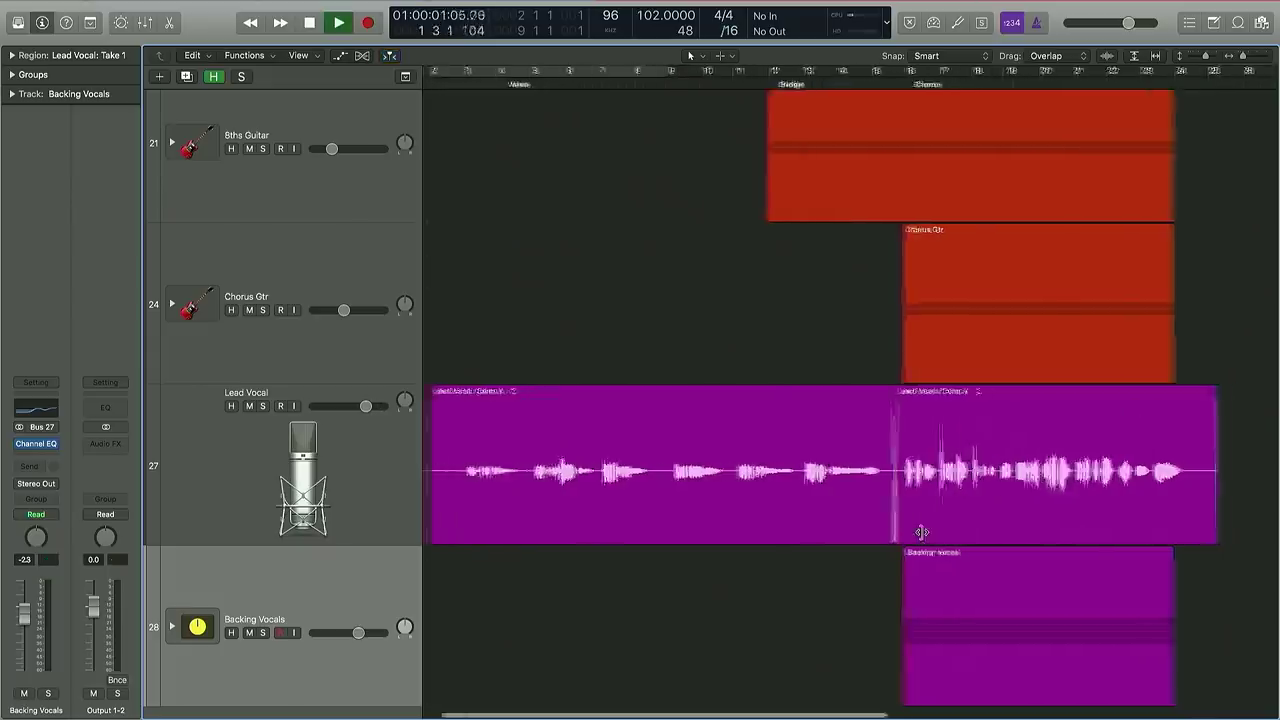
scroll(923, 535, left, 4)
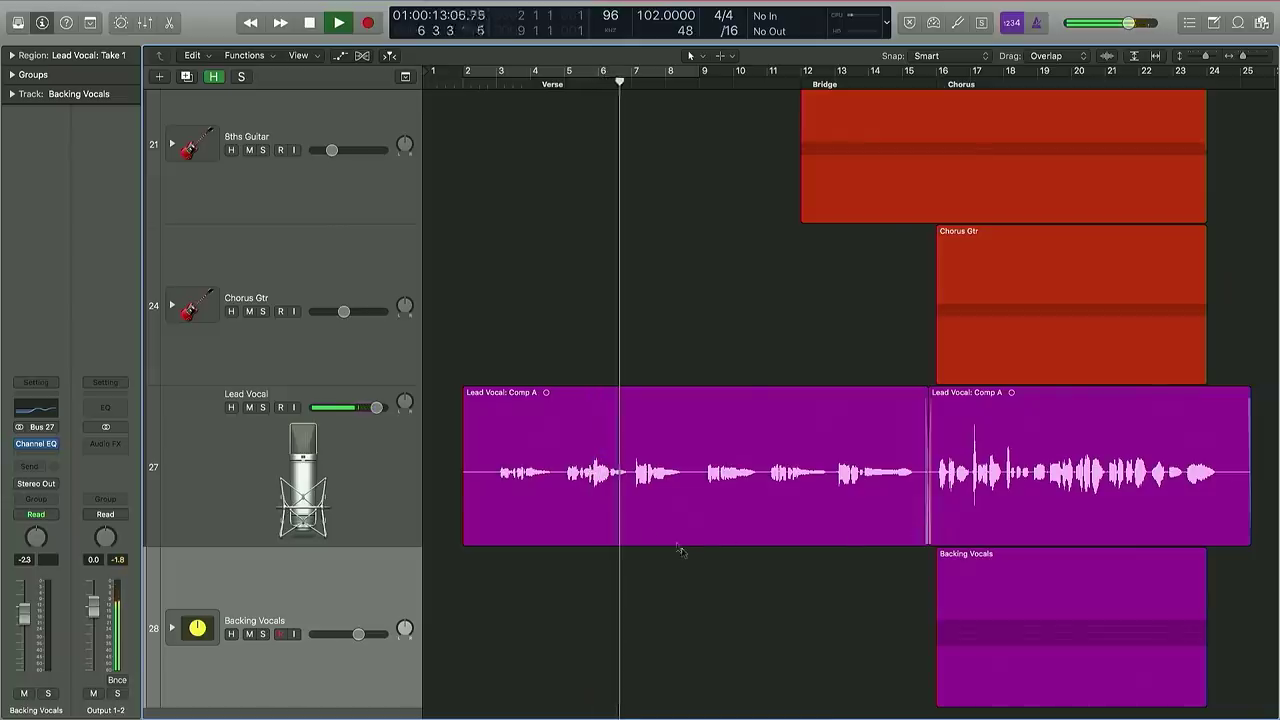
- Raise the Chorus Gtr fader to -7.0 dB and the 8ths Guitar fader to -13.8 dB while the chorus plays
click(369, 468)
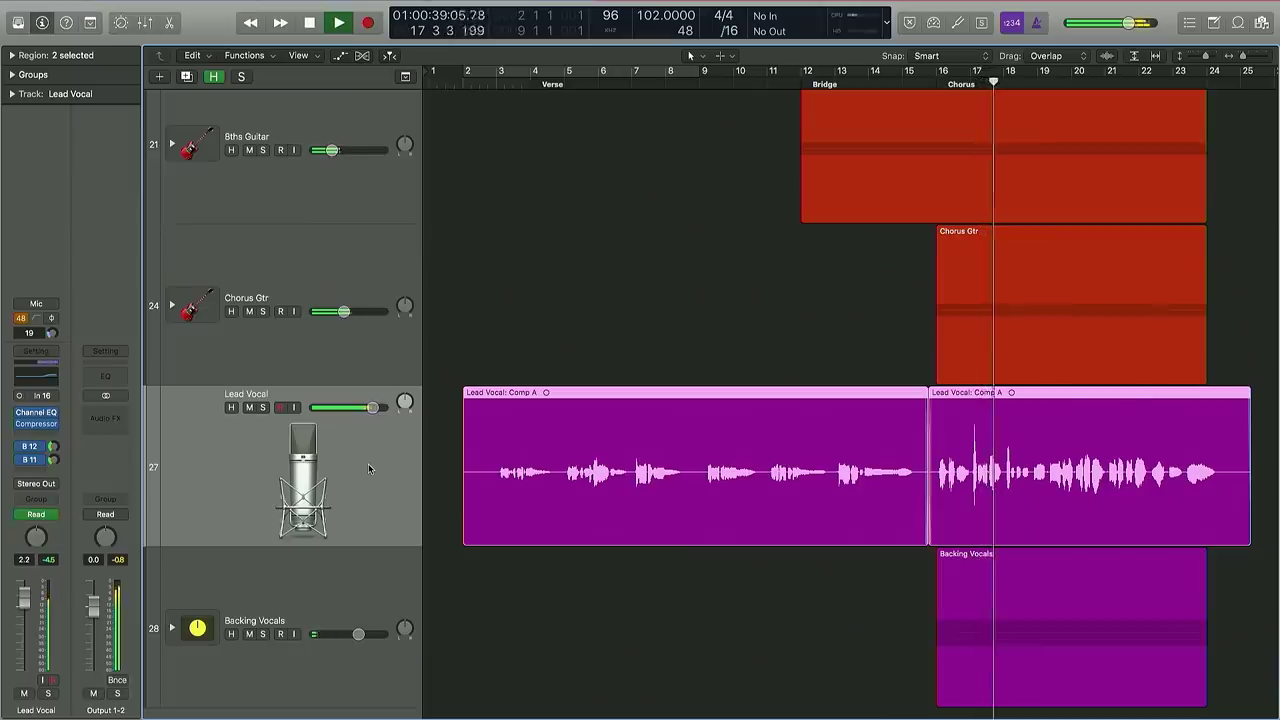
key(Up)
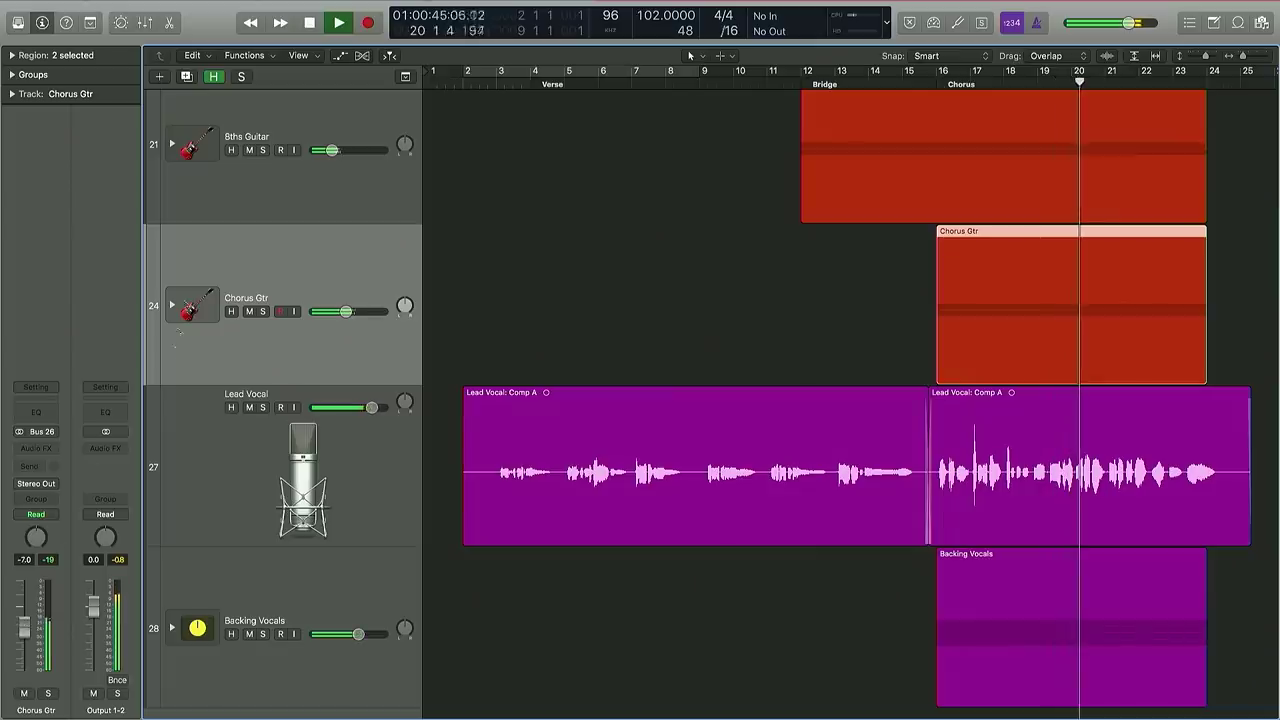
key(Up)
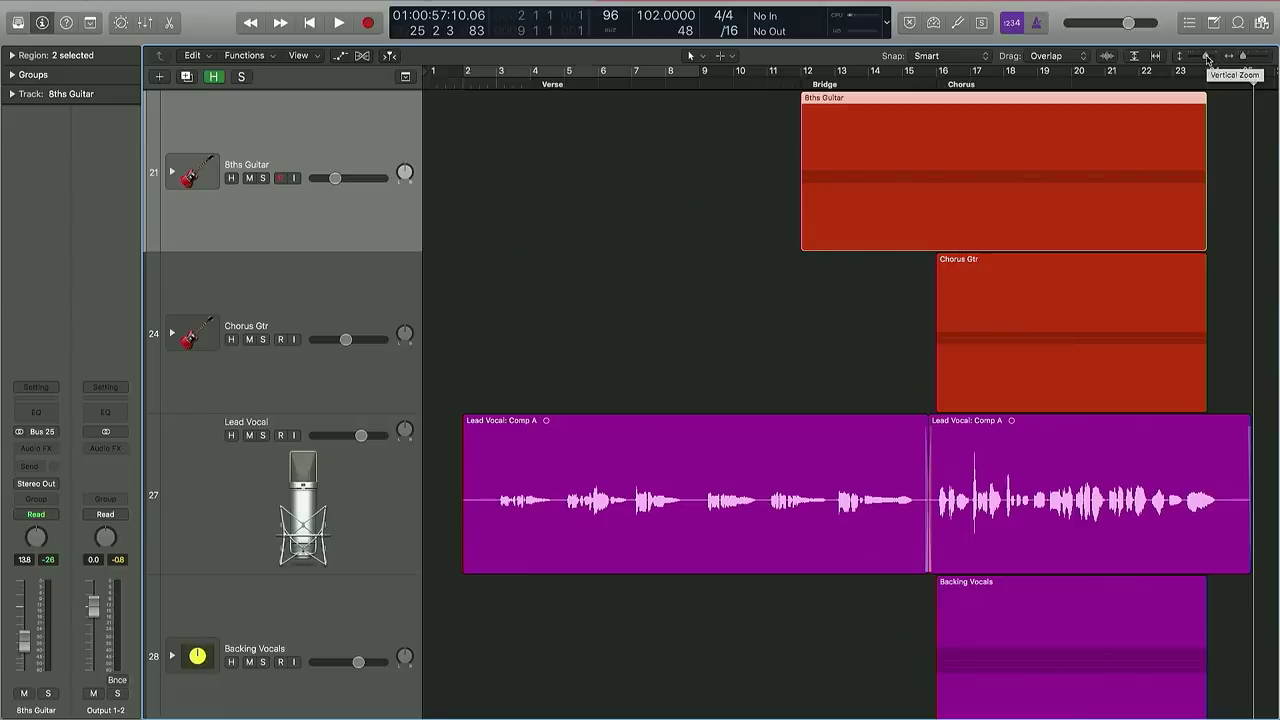
- Reduce the track heights and play the whole arrangement from the start into the chorus to check the overall balance and output level
drag(1208, 60, 1192, 60)
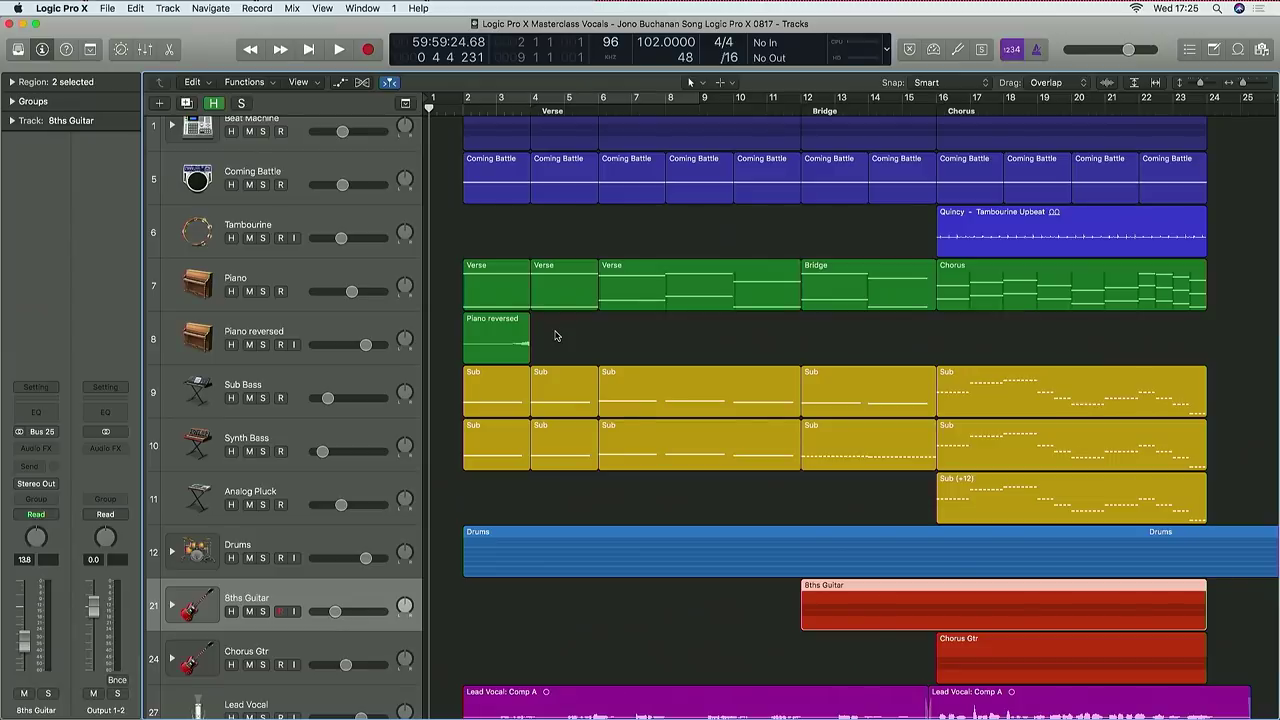
key(space)
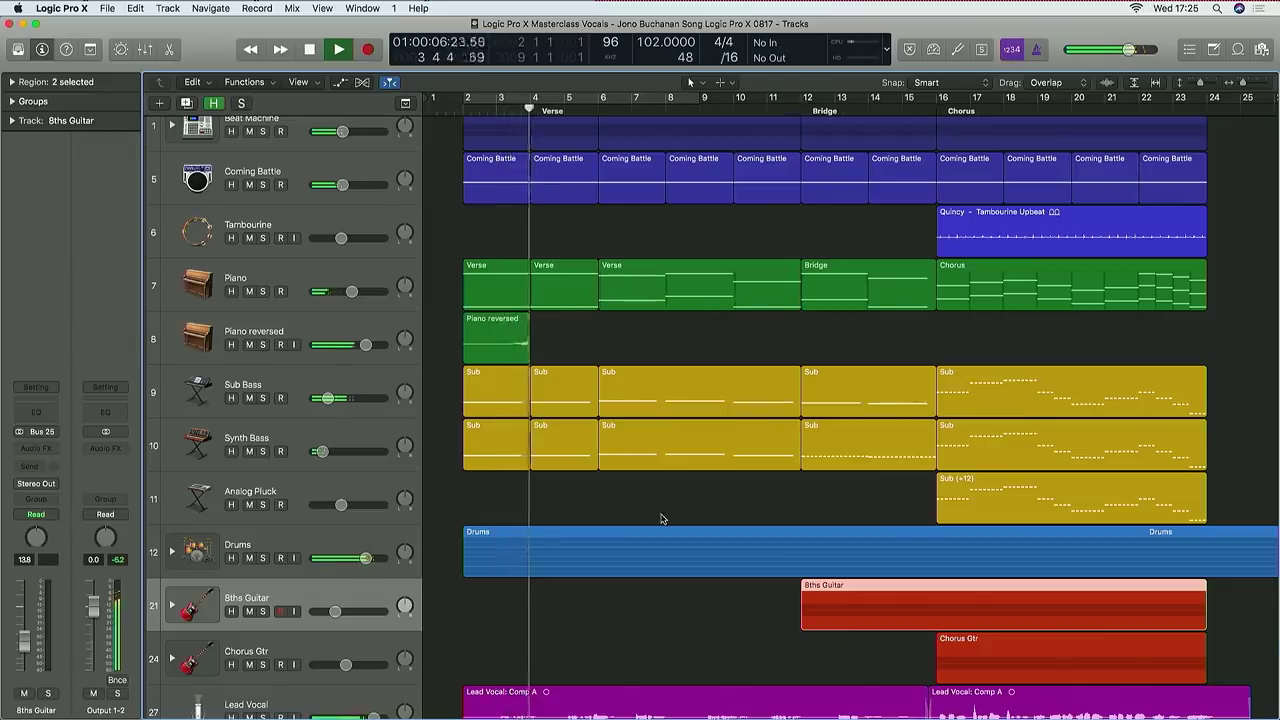
scroll(660, 515, down, 2)
scroll(660, 518, down, 3)
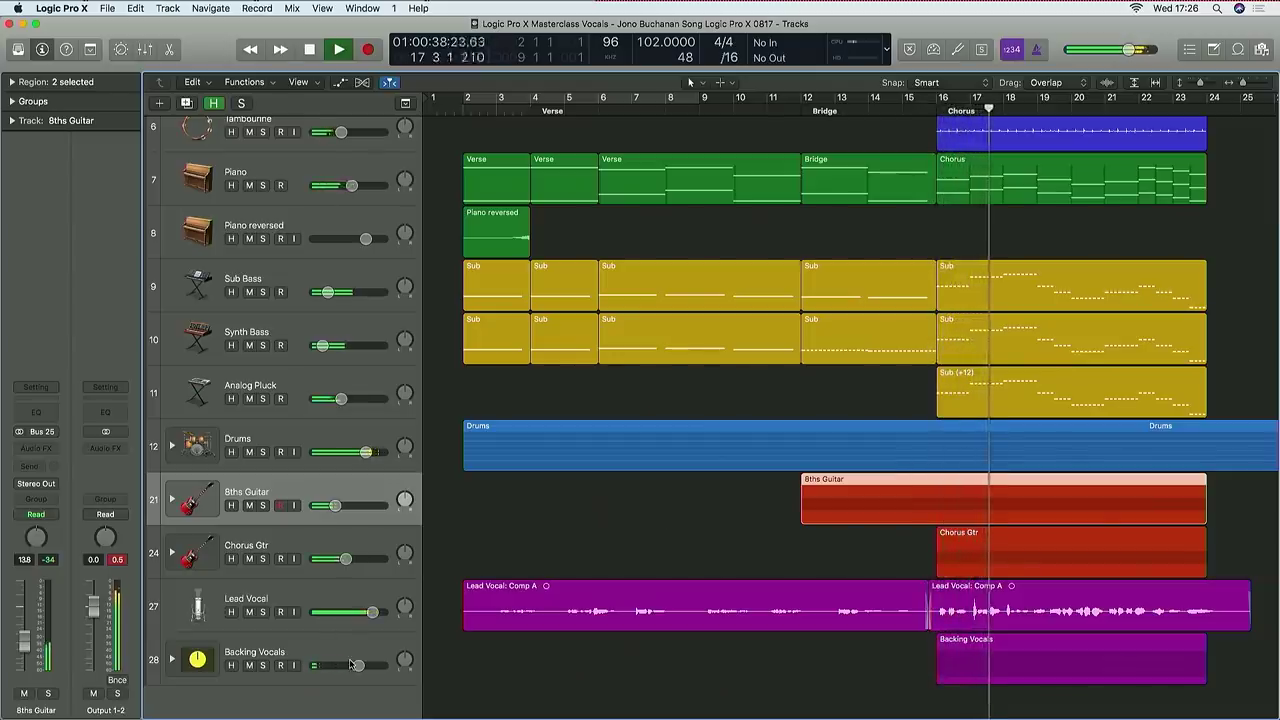
- Insert a stereo Gain plug-in on Output 1-2, stop playback, set its gain to -2.3 dB and close its window
click(122, 451)
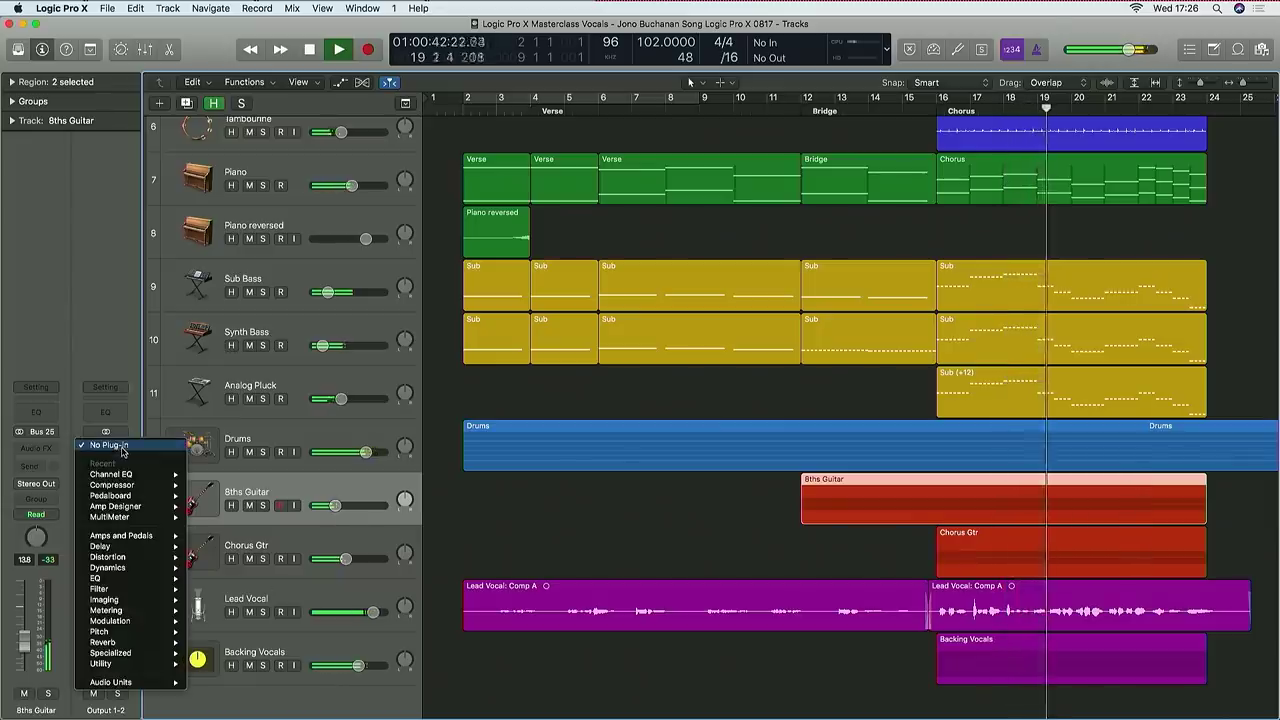
mouse_move(131, 665)
mouse_move(210, 664)
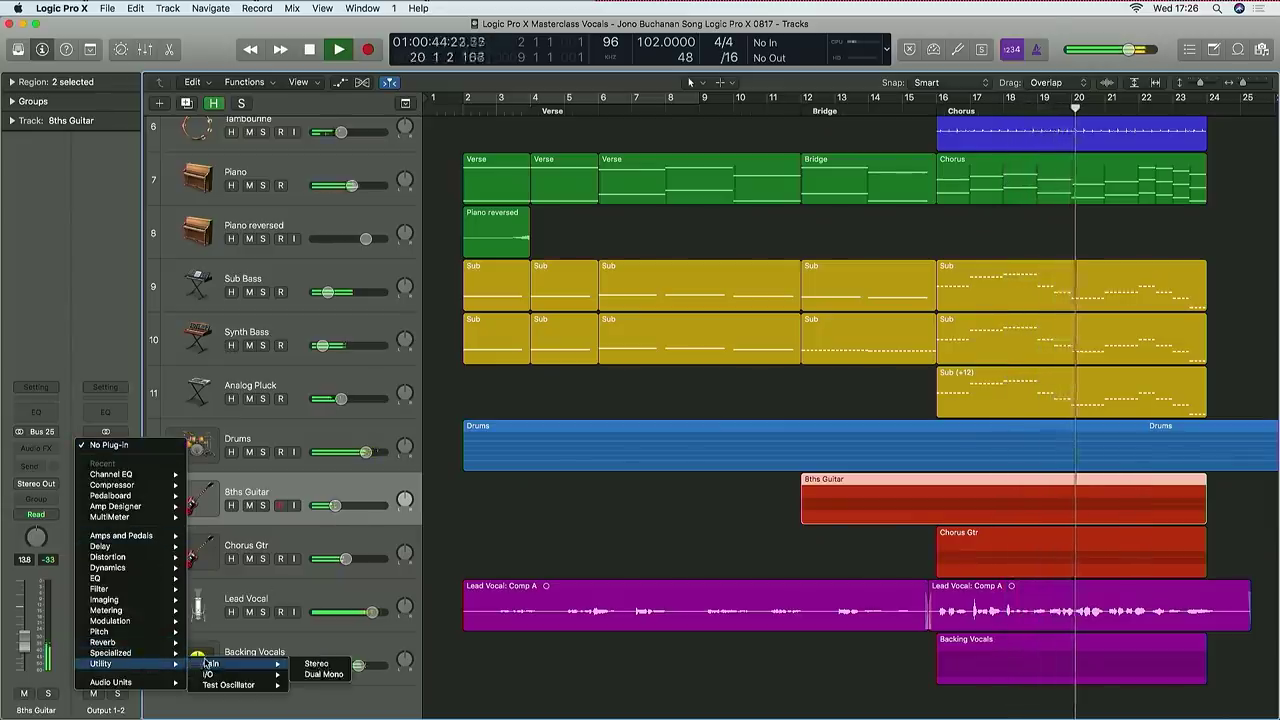
click(335, 665)
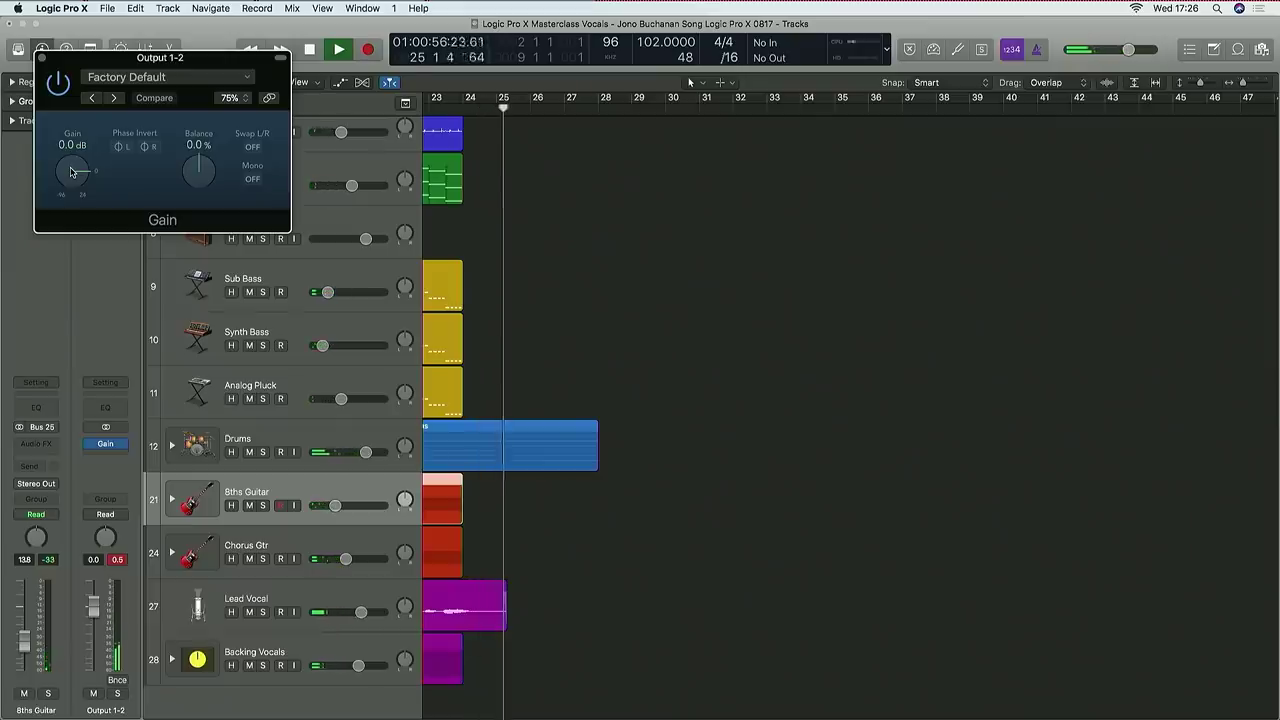
key(space)
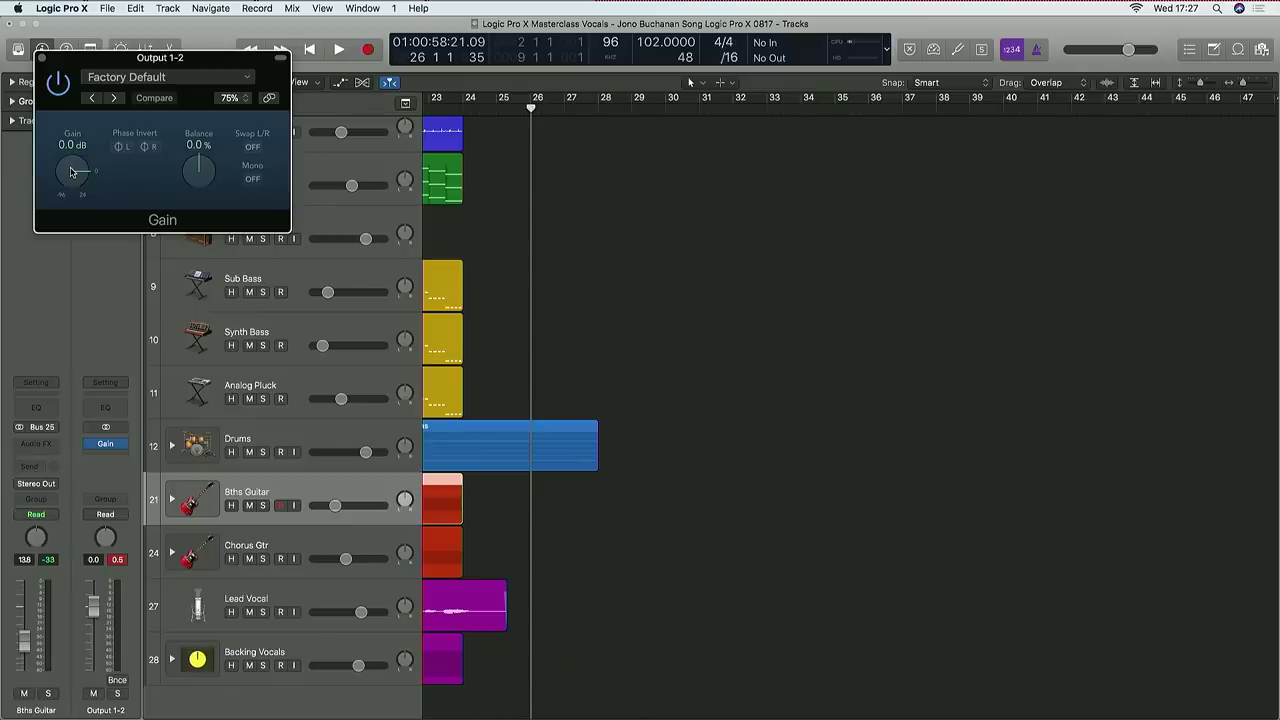
drag(71, 176, 71, 179)
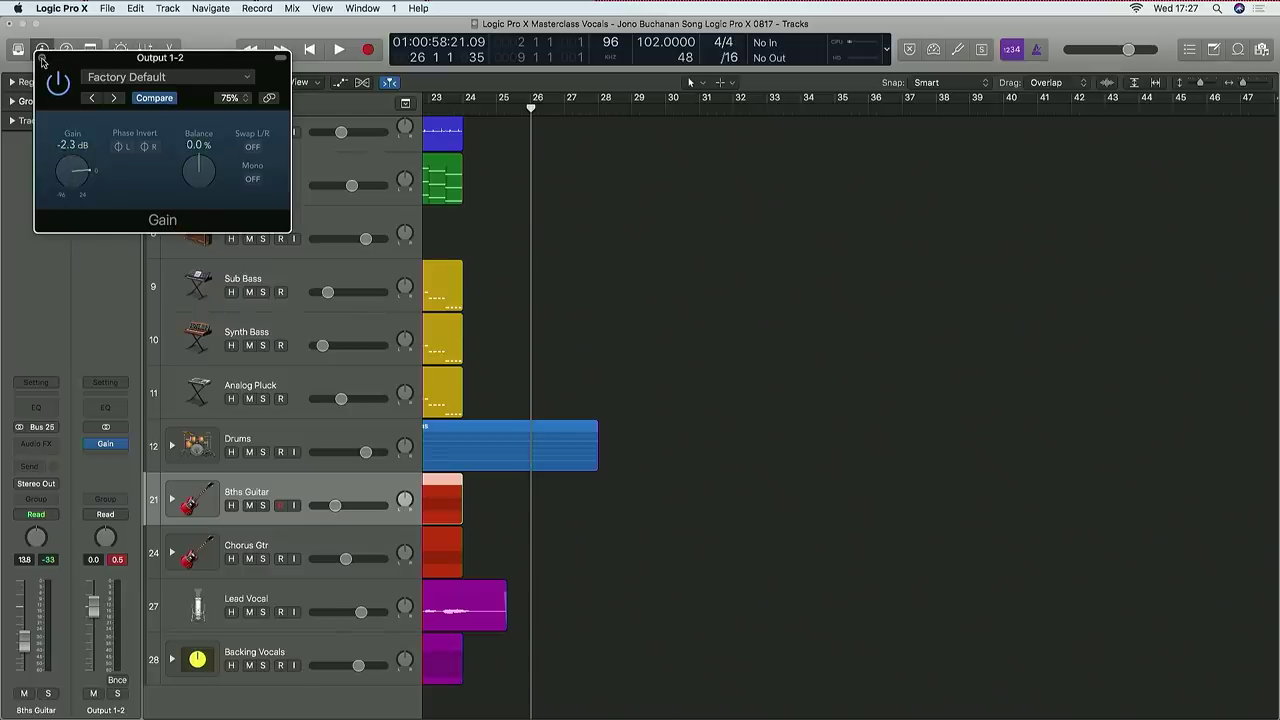
click(42, 62)
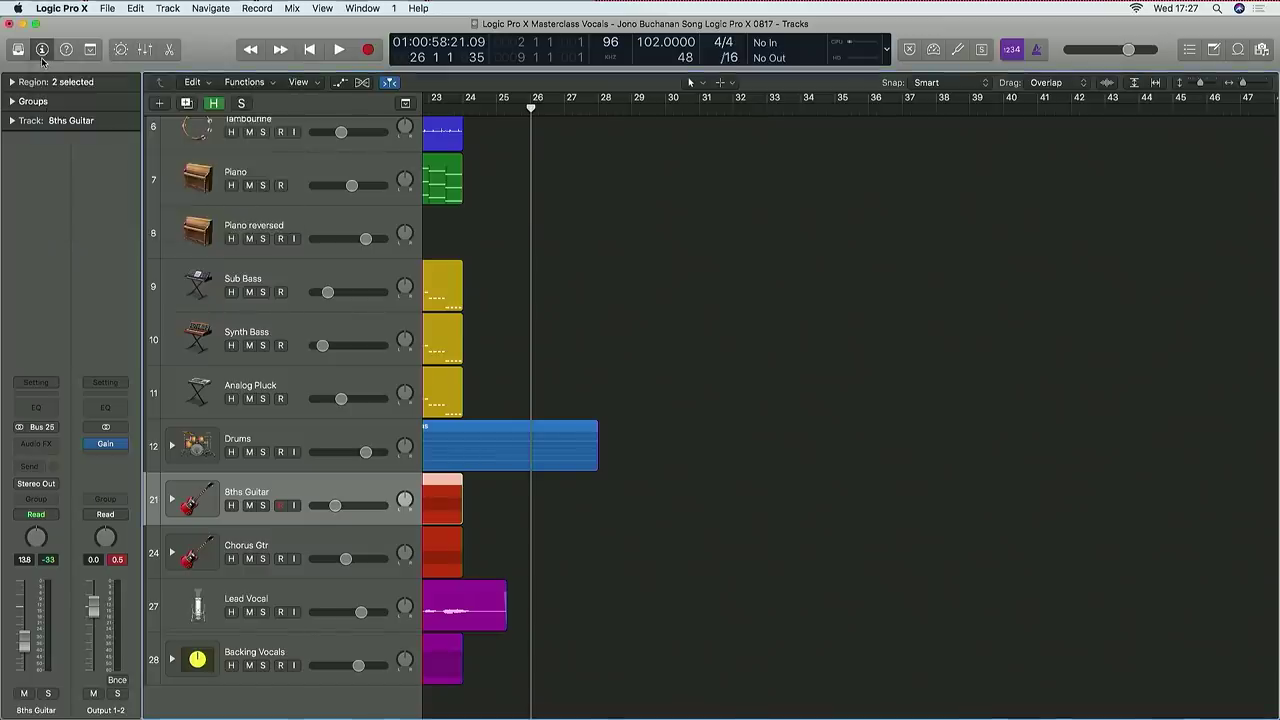
- Set the cycle range from bar 1 to bar 29 and reset the peak level reading on Output 1-2
key(super+Right)
scroll(647, 281, left, 10)
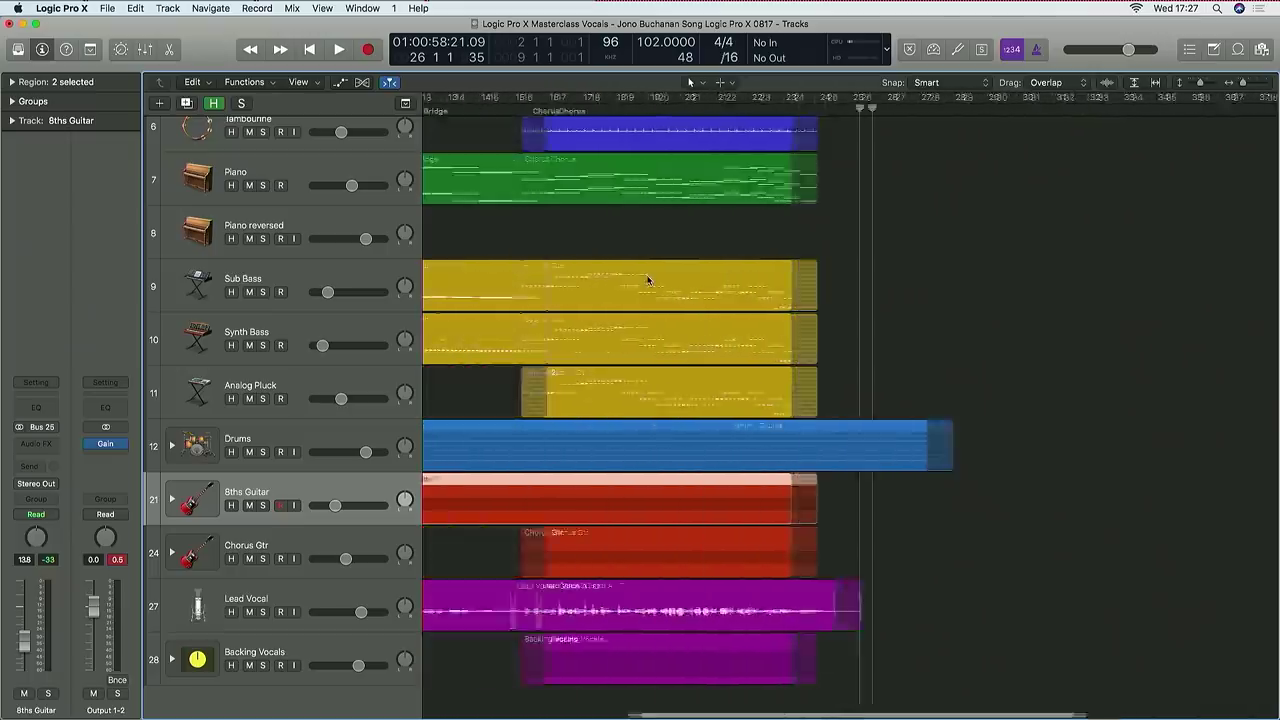
scroll(643, 138, left, 6)
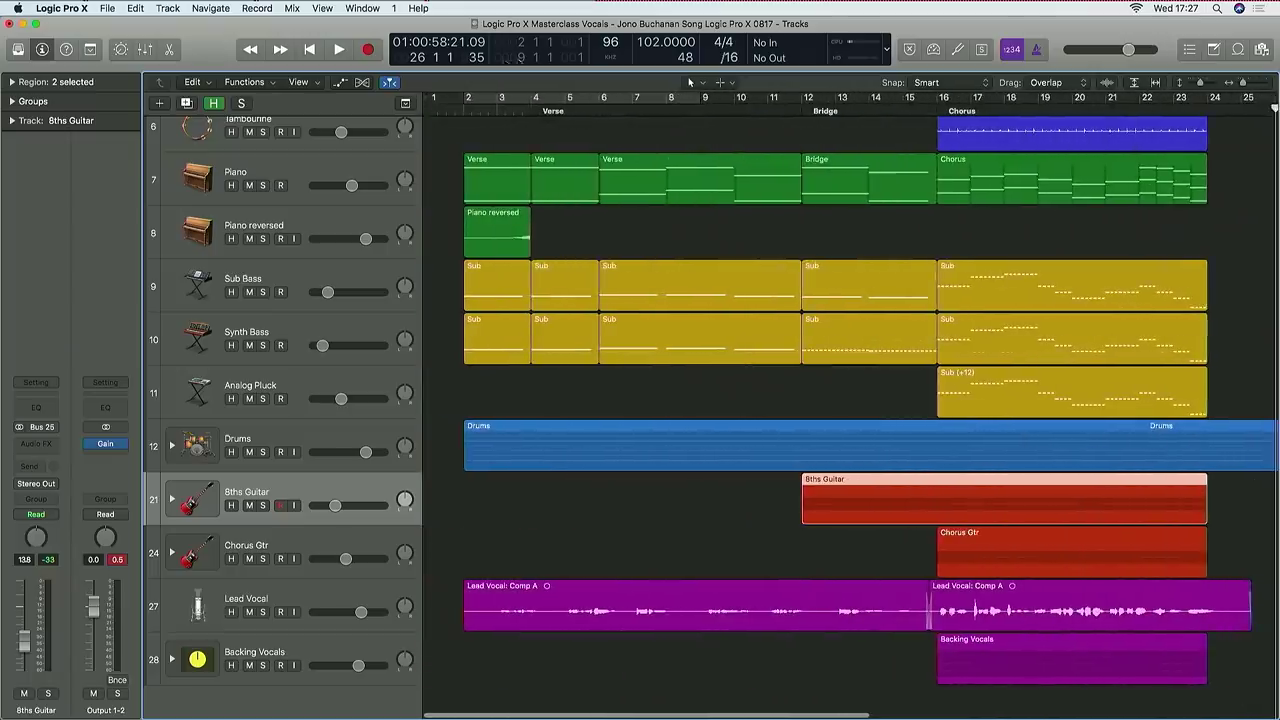
drag(440, 97, 1127, 149)
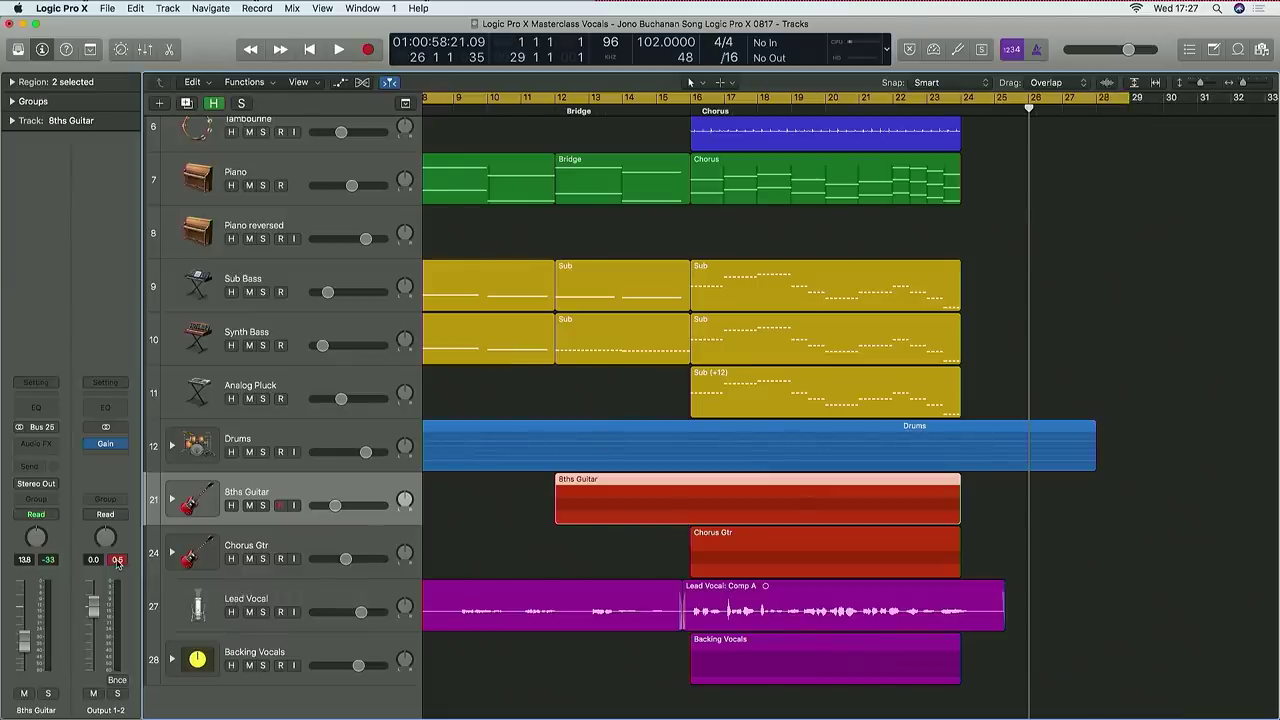
click(117, 561)
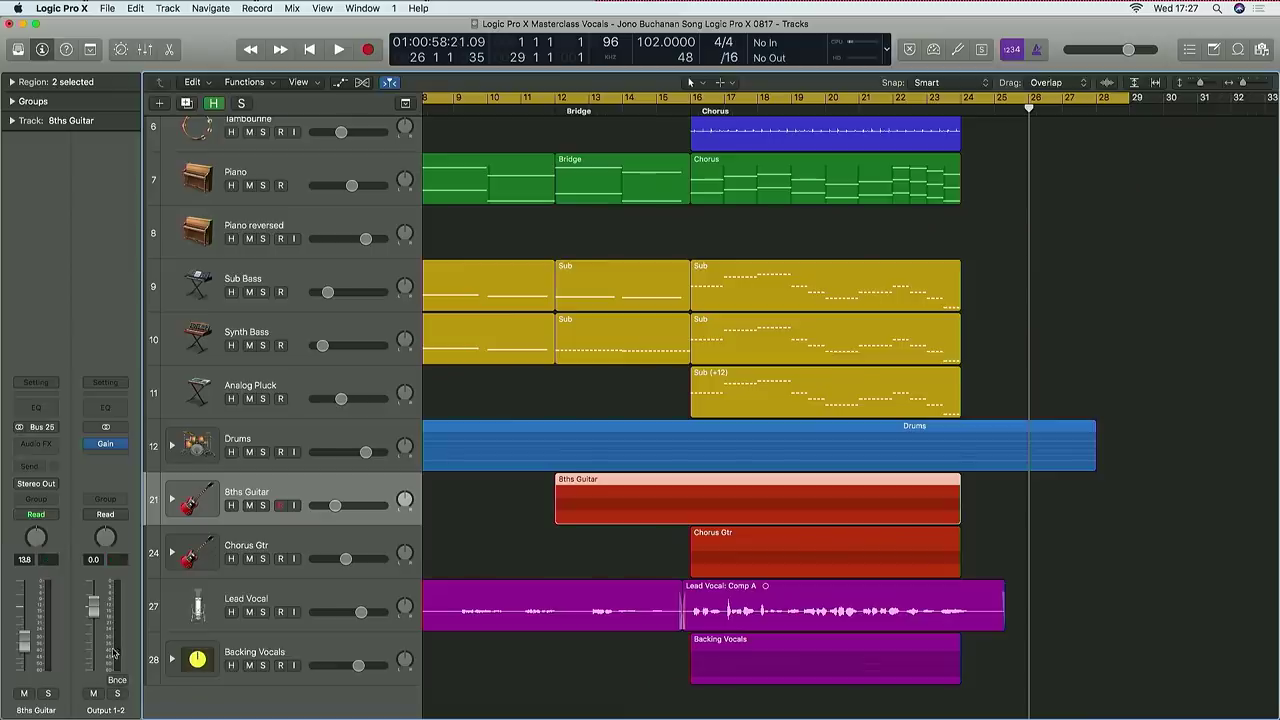
- Set up a bounce of Output 1-2 with PCM as the only destination and a 24 Bit resolution
click(115, 681)
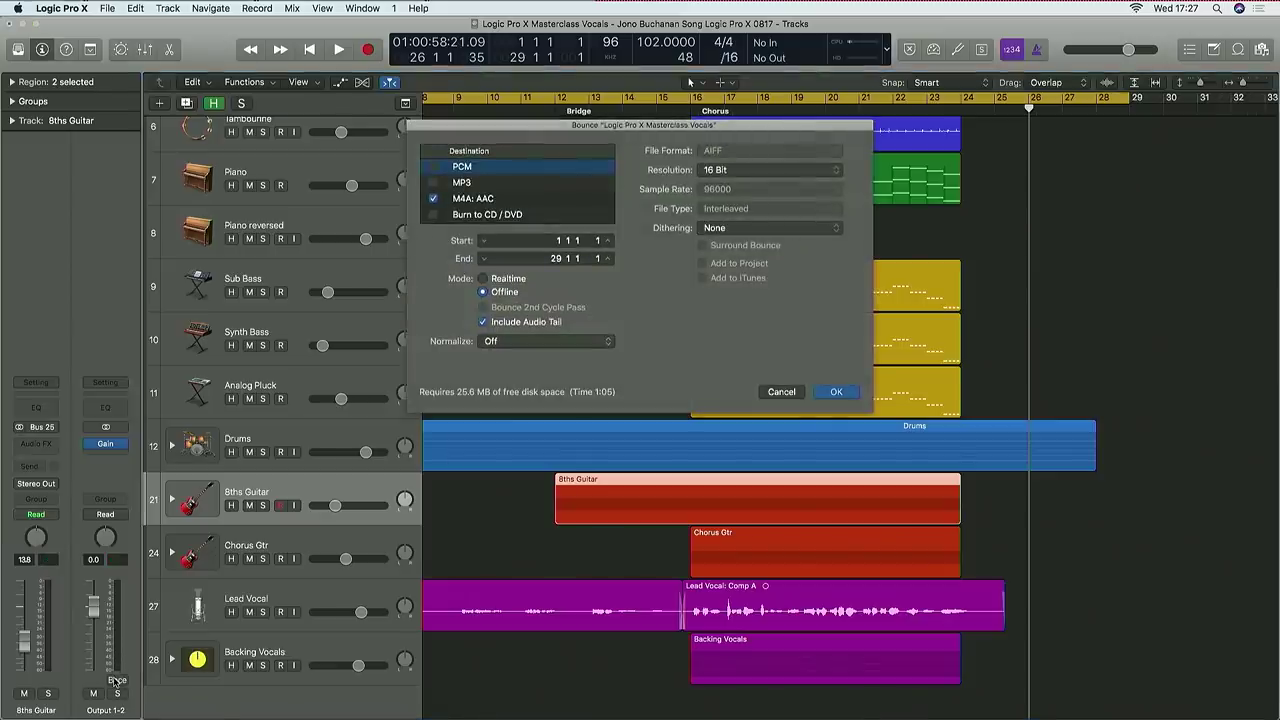
click(433, 199)
click(433, 168)
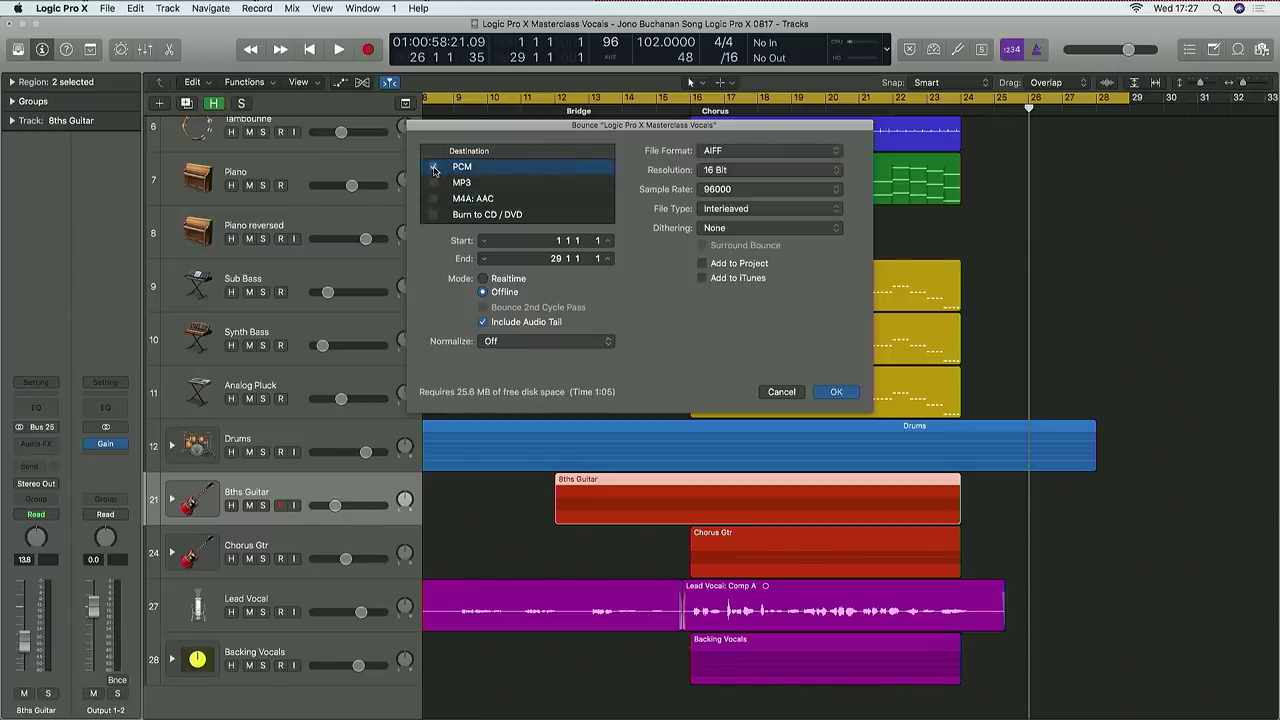
click(757, 170)
click(757, 186)
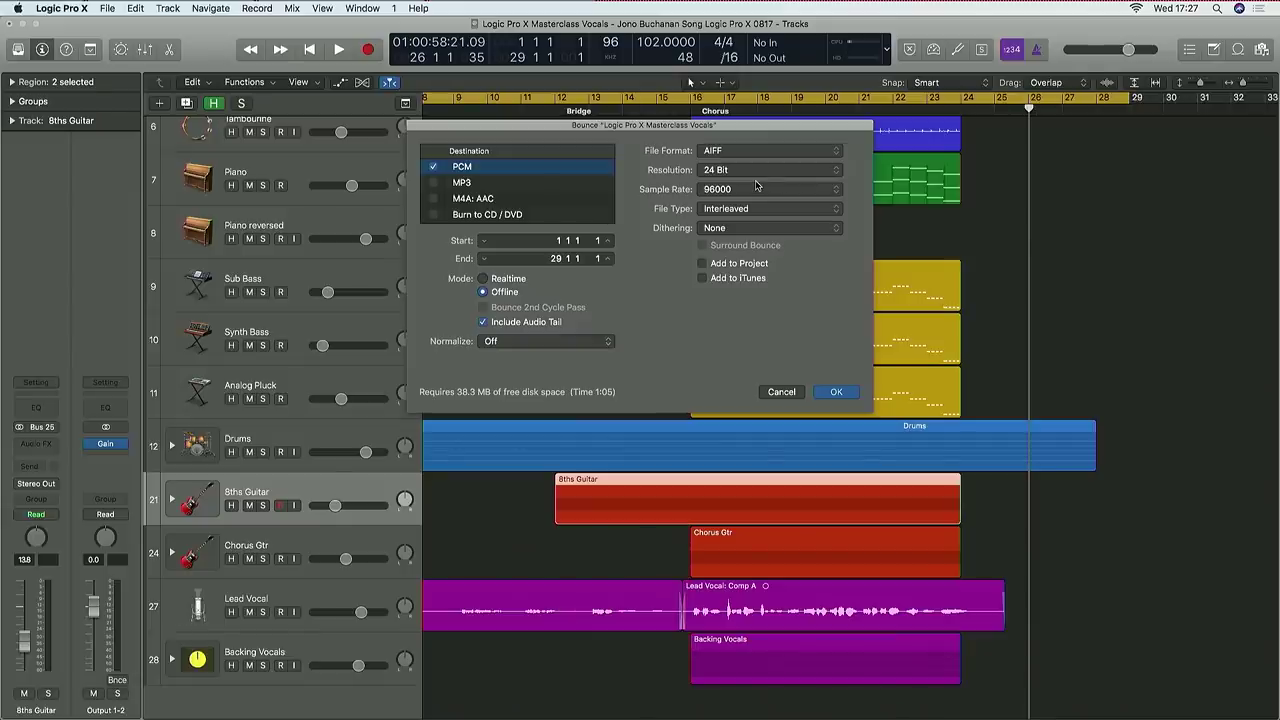
- Bounce the mix to the Desktop under the file name Hunter
click(834, 391)
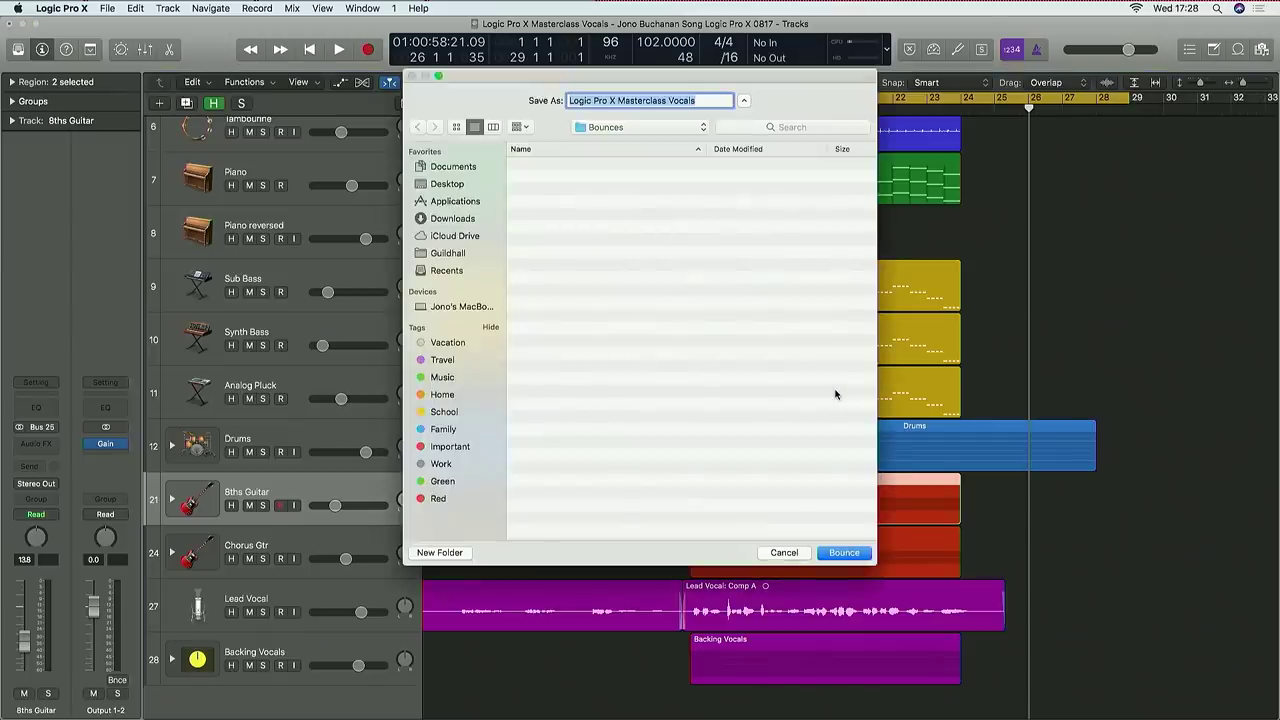
click(447, 184)
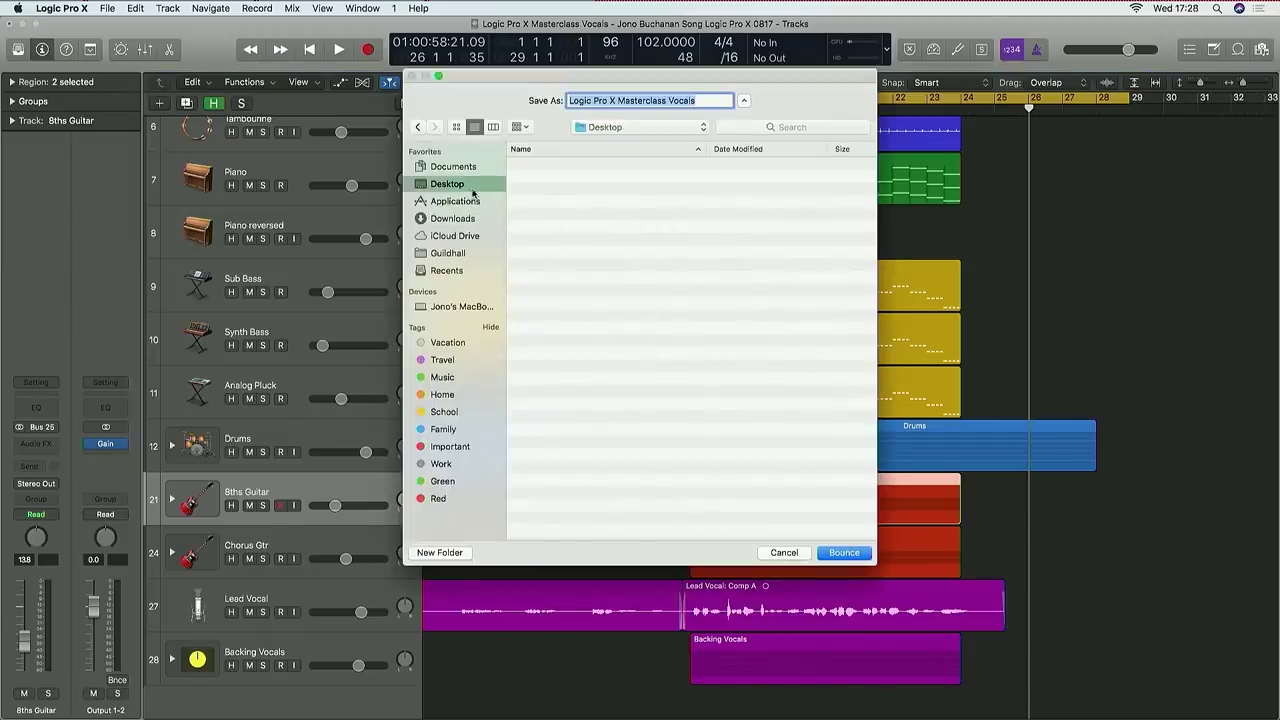
text(Hun)
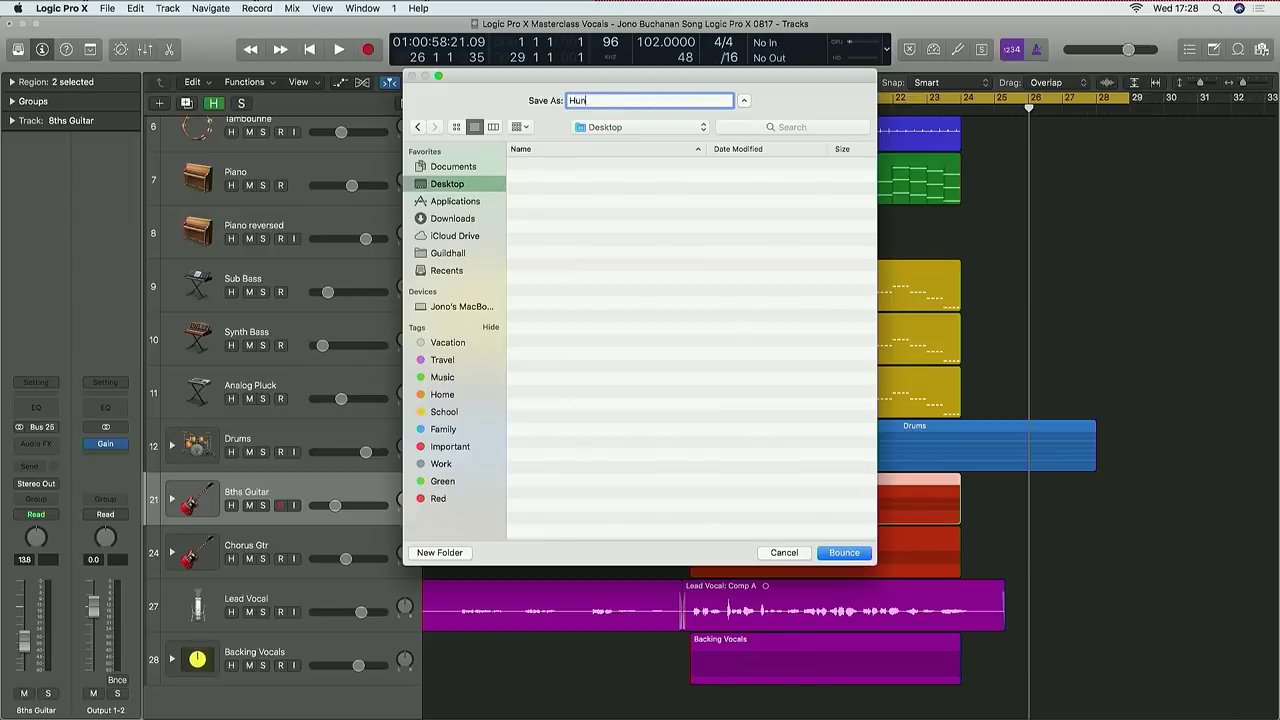
key(Return)
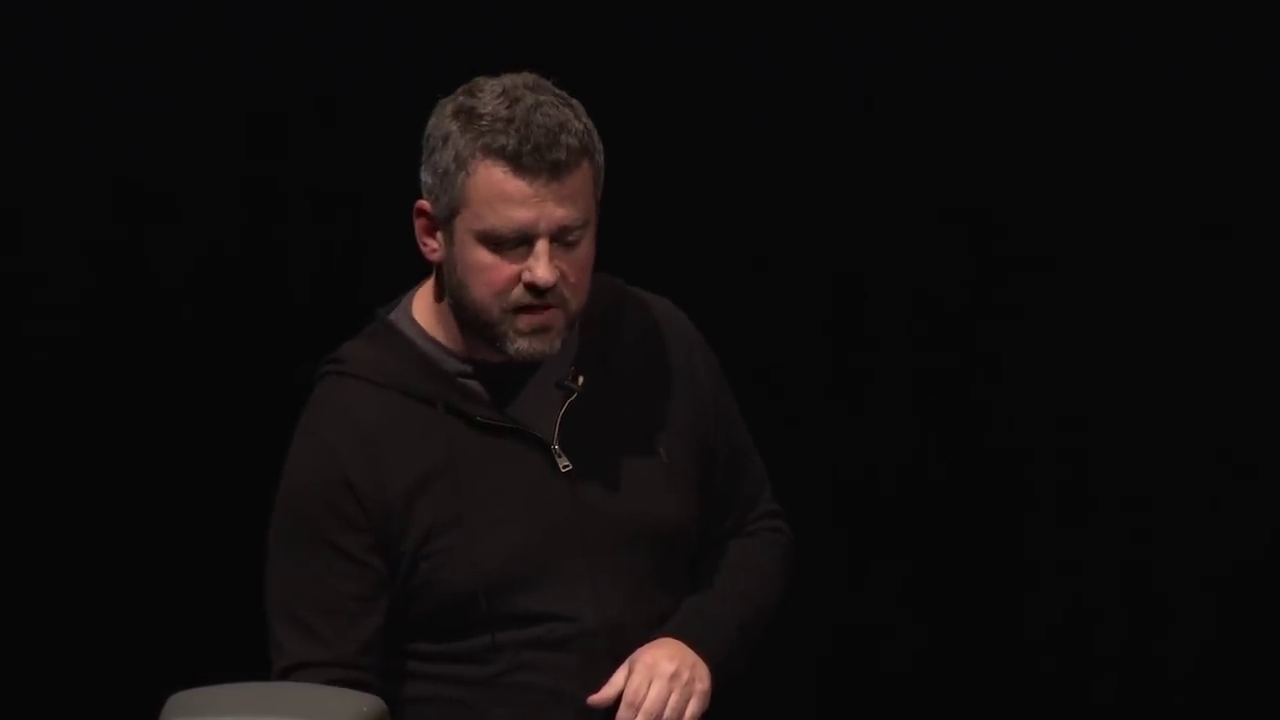
- Save the mix project and close it
click(107, 8)
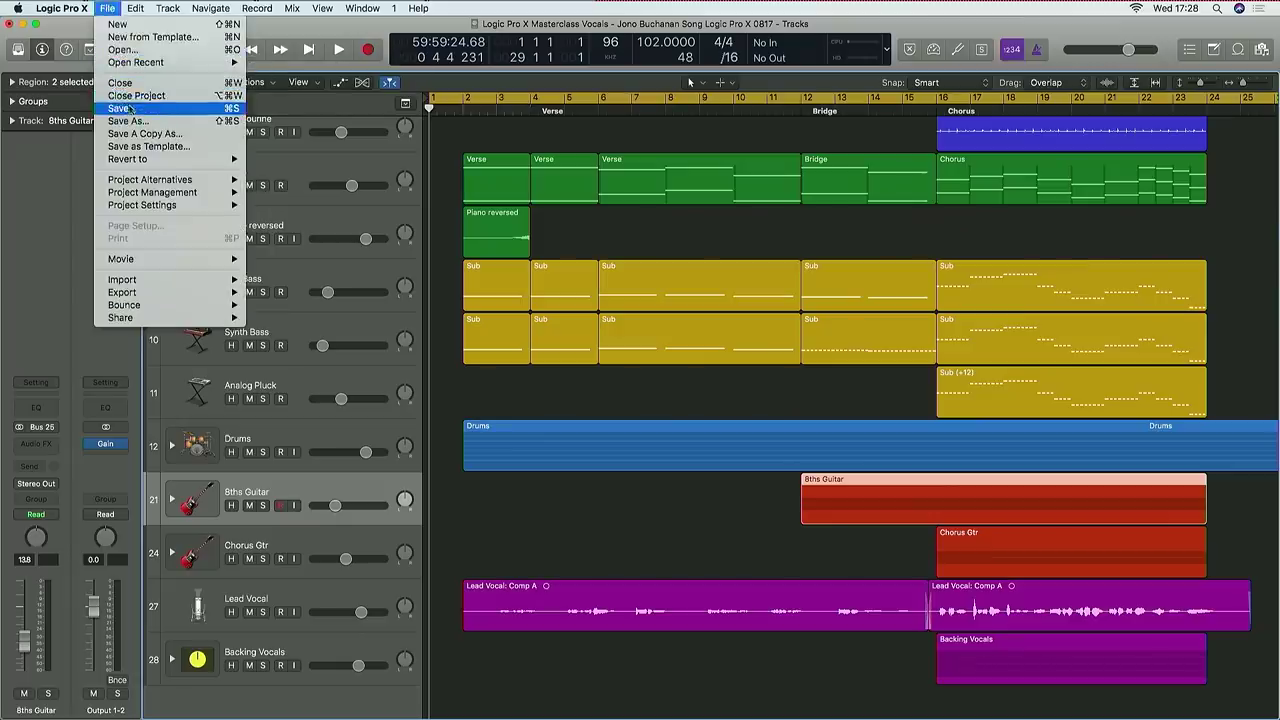
click(130, 108)
click(107, 8)
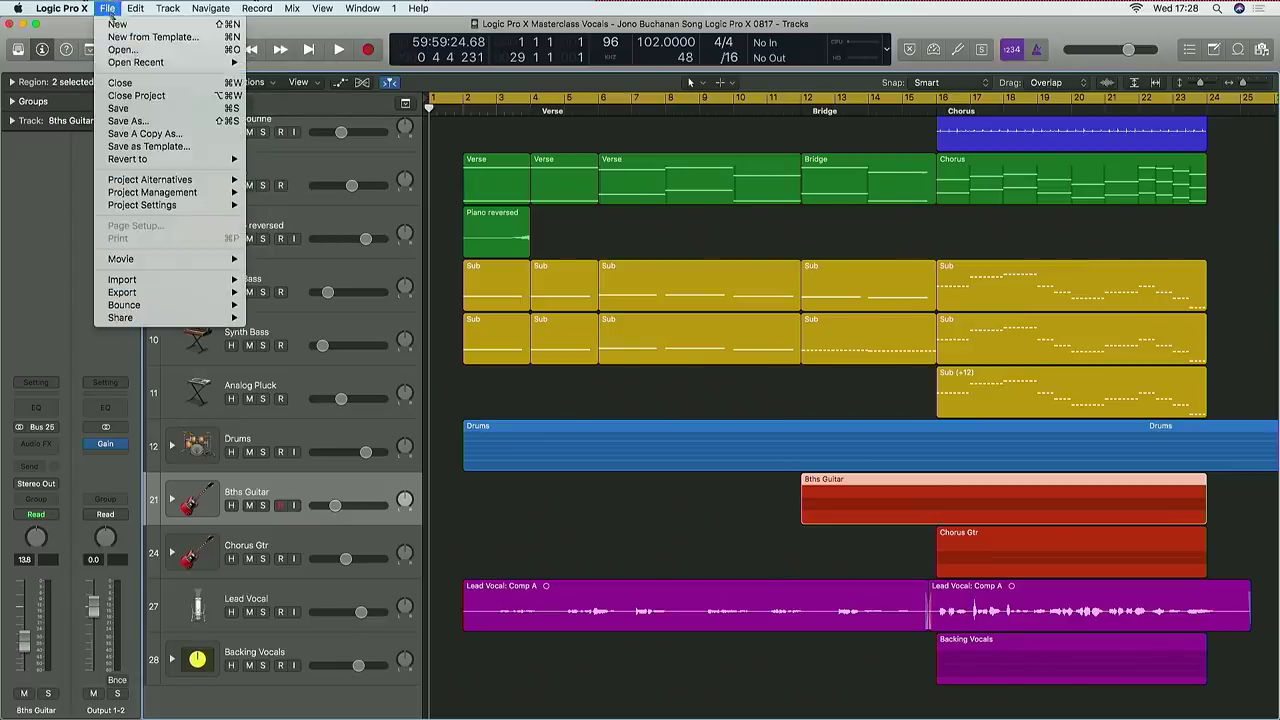
click(130, 96)
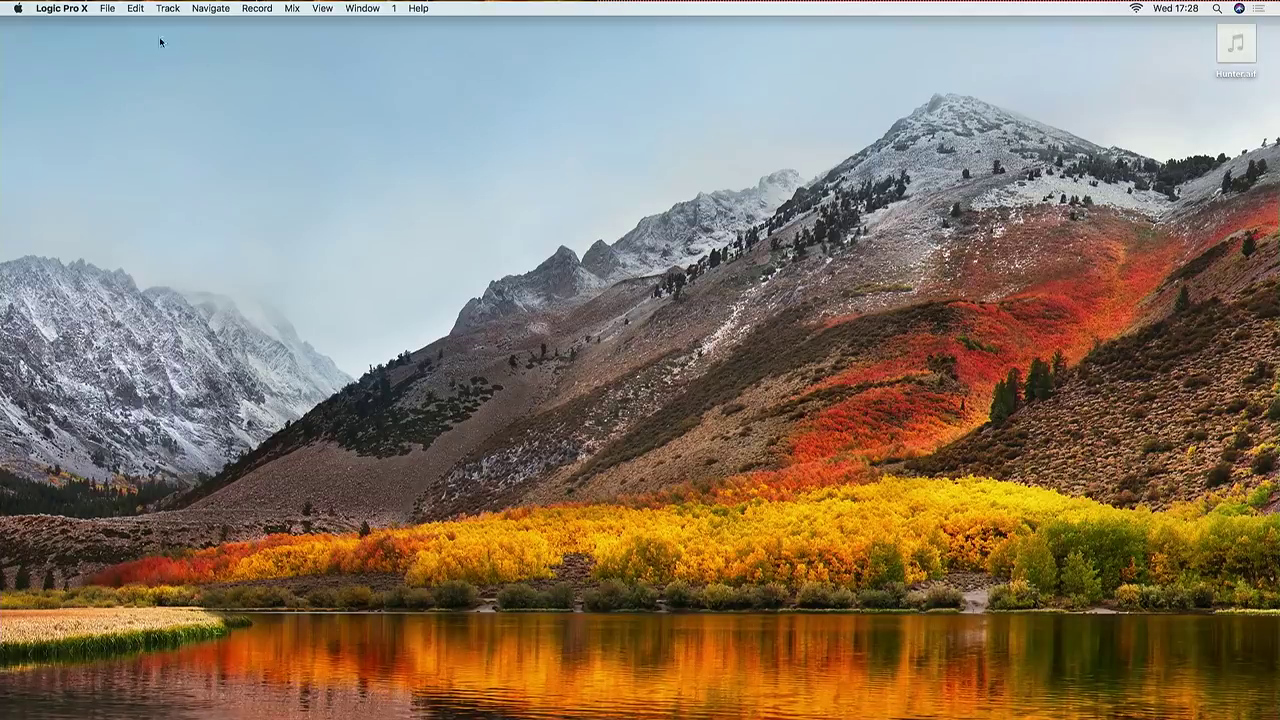
- Create a new empty project containing one audio track
click(111, 6)
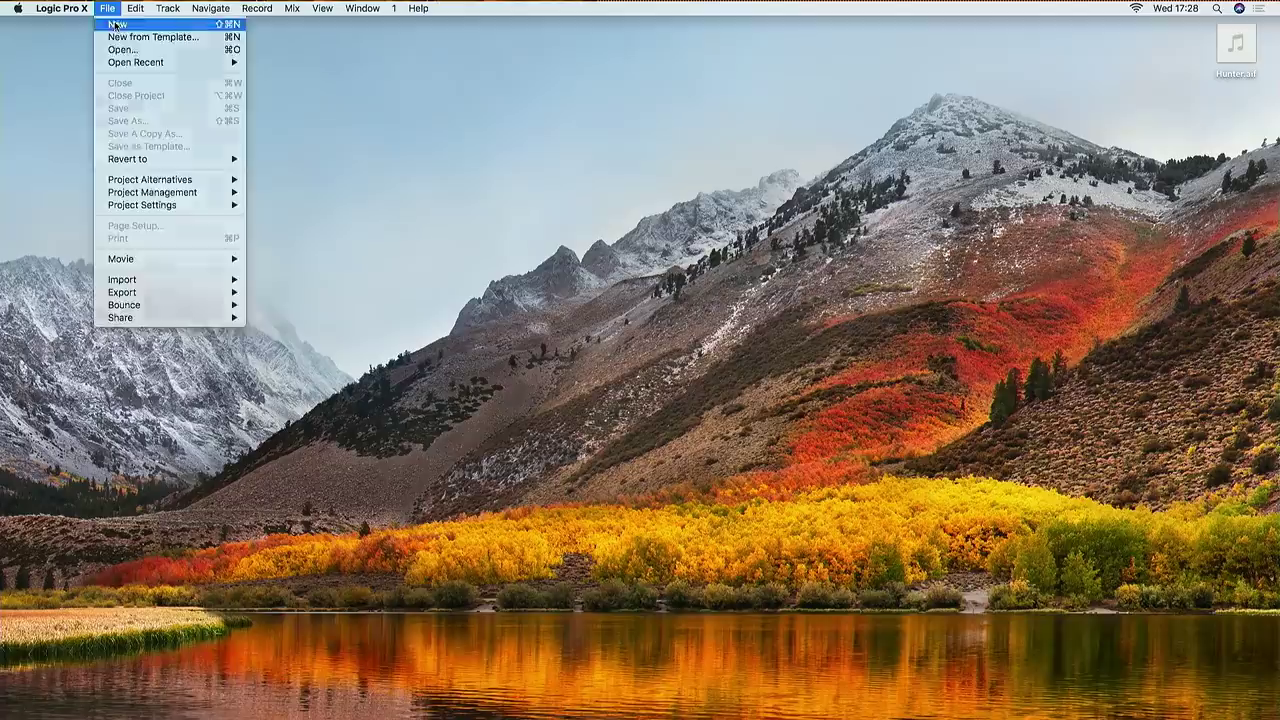
click(115, 25)
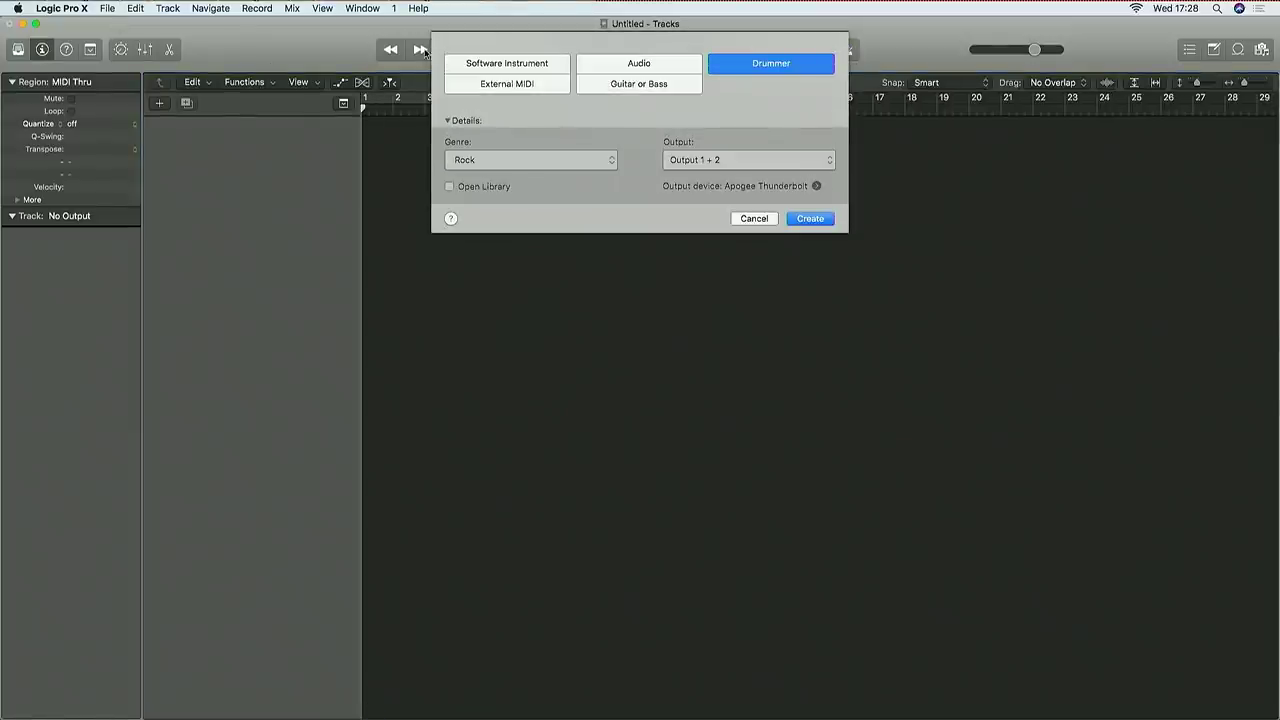
click(612, 62)
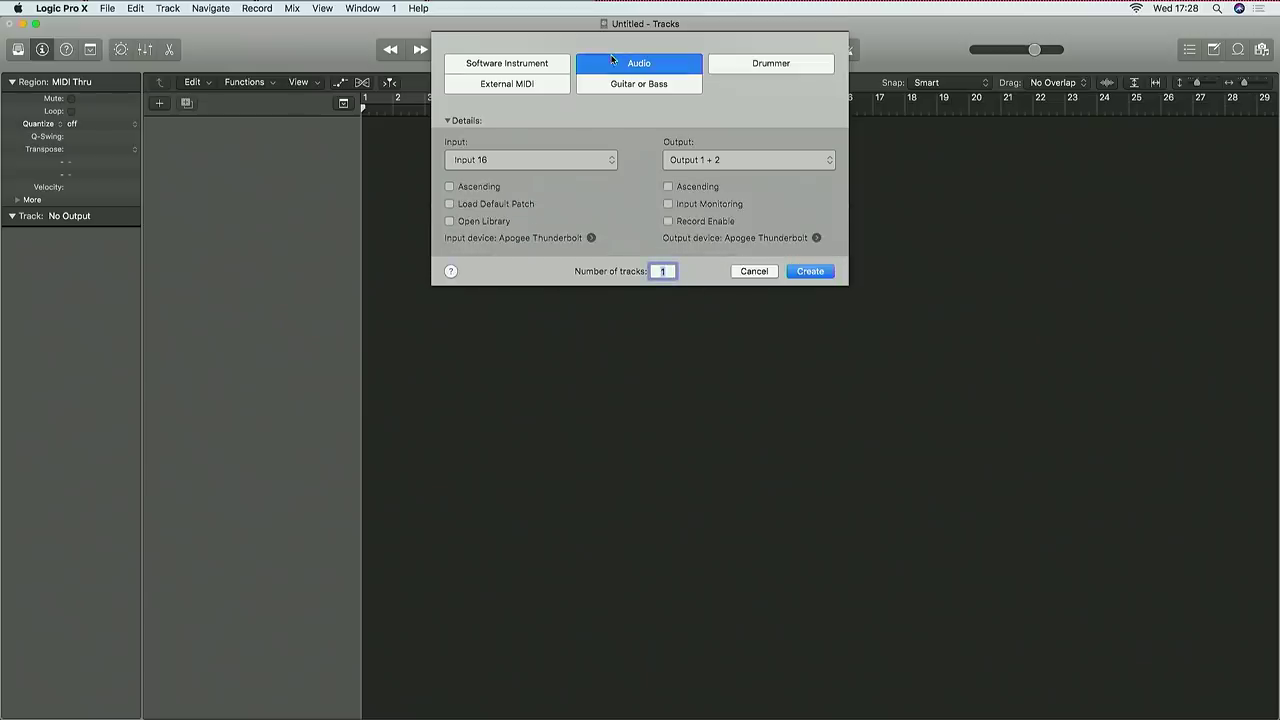
click(811, 280)
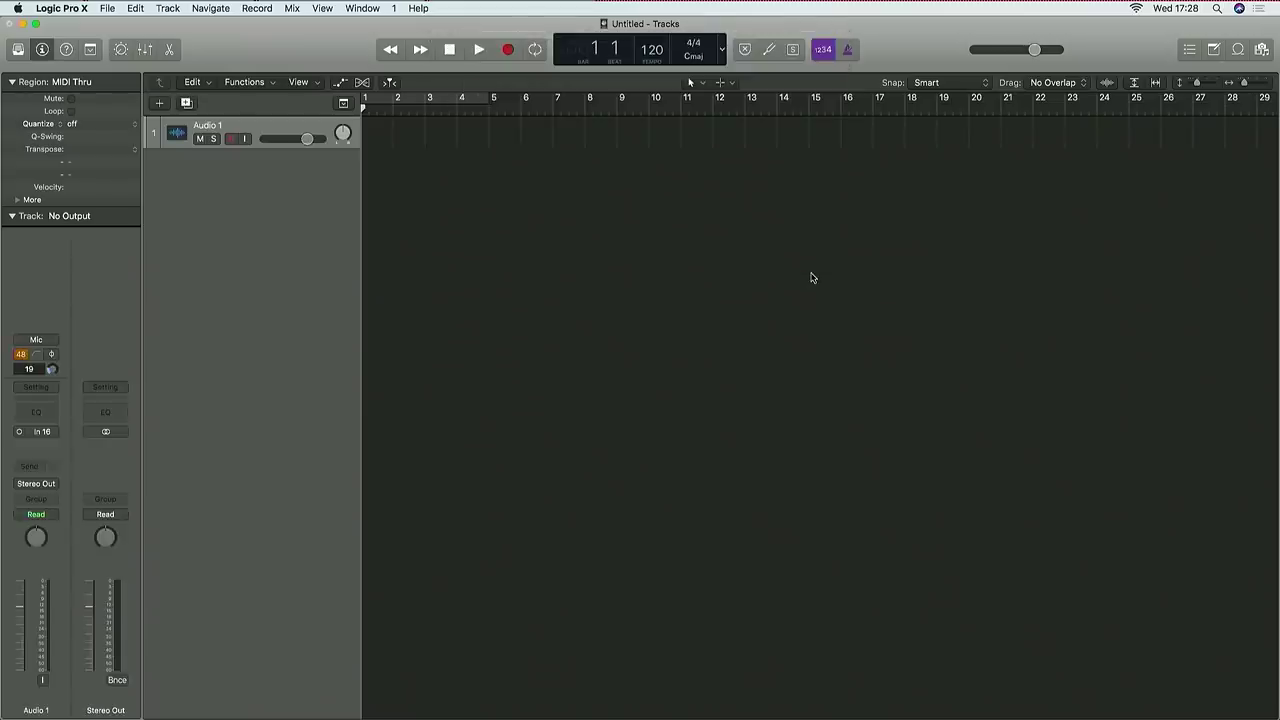
- Import Hunter.aif from the Desktop onto the audio track with its tempo information but without its markers, and enlarge the track's waveform
click(107, 8)
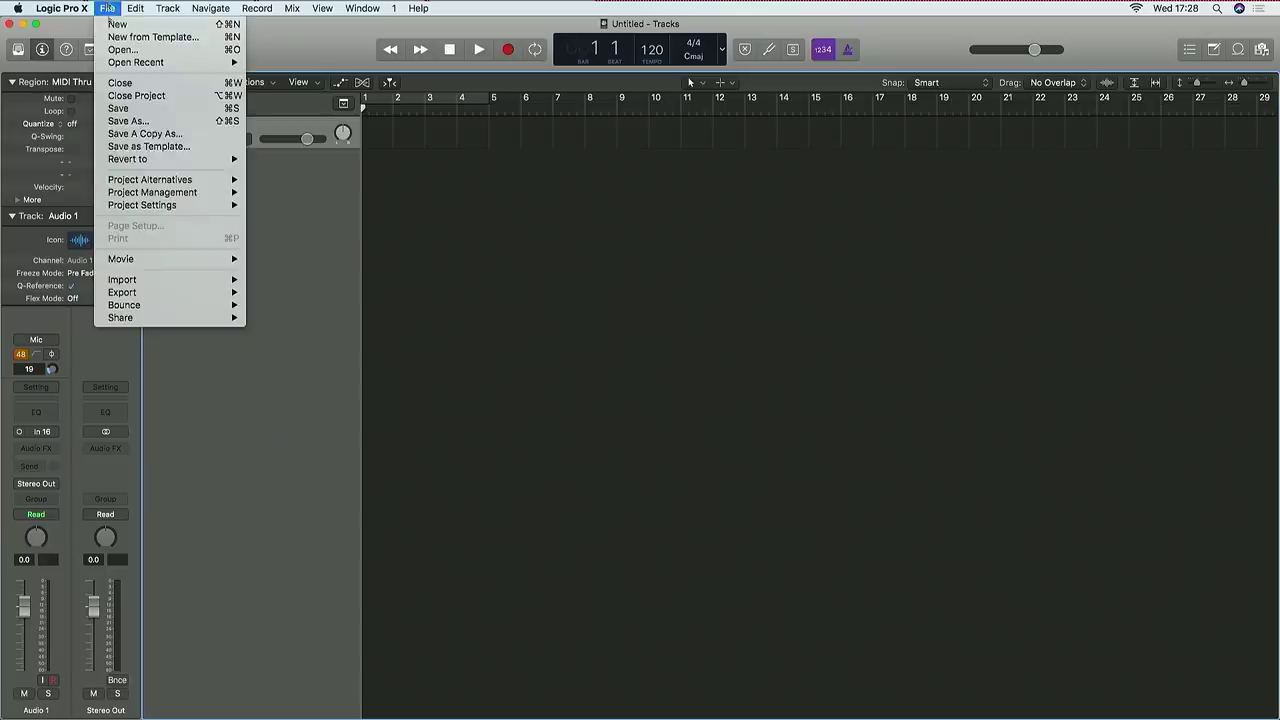
mouse_move(136, 284)
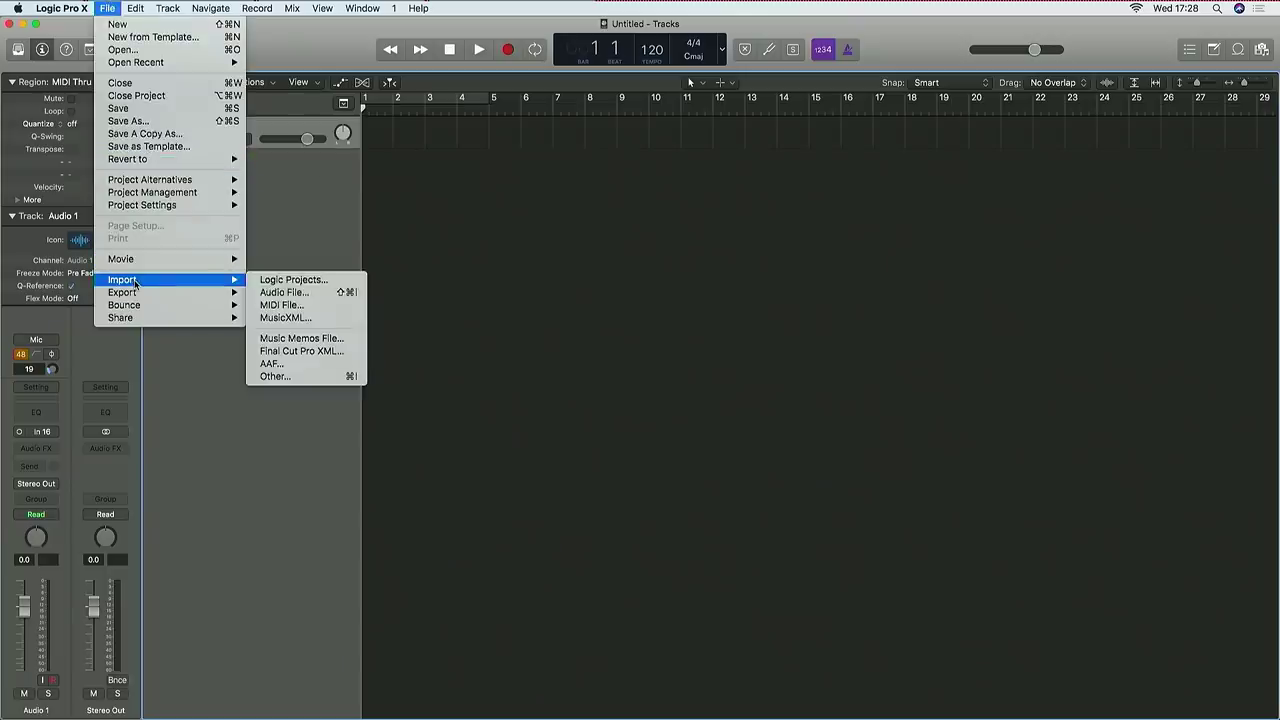
click(284, 293)
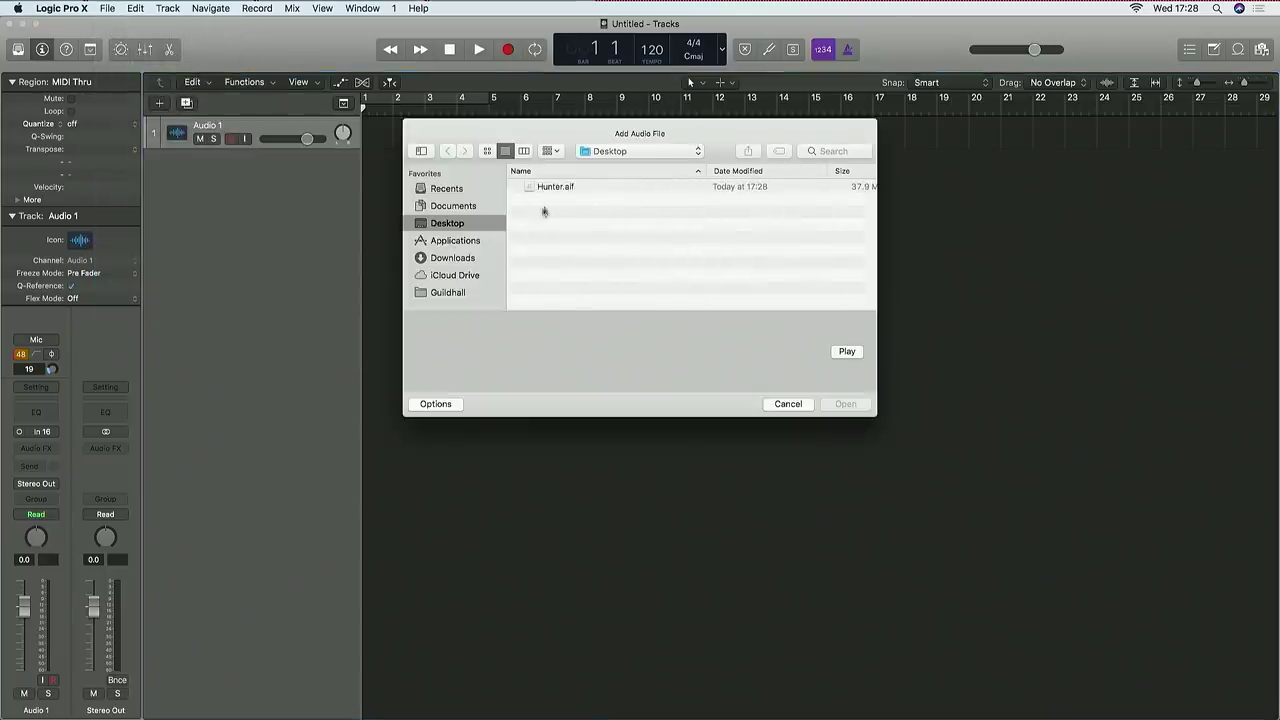
click(550, 191)
double_click(550, 190)
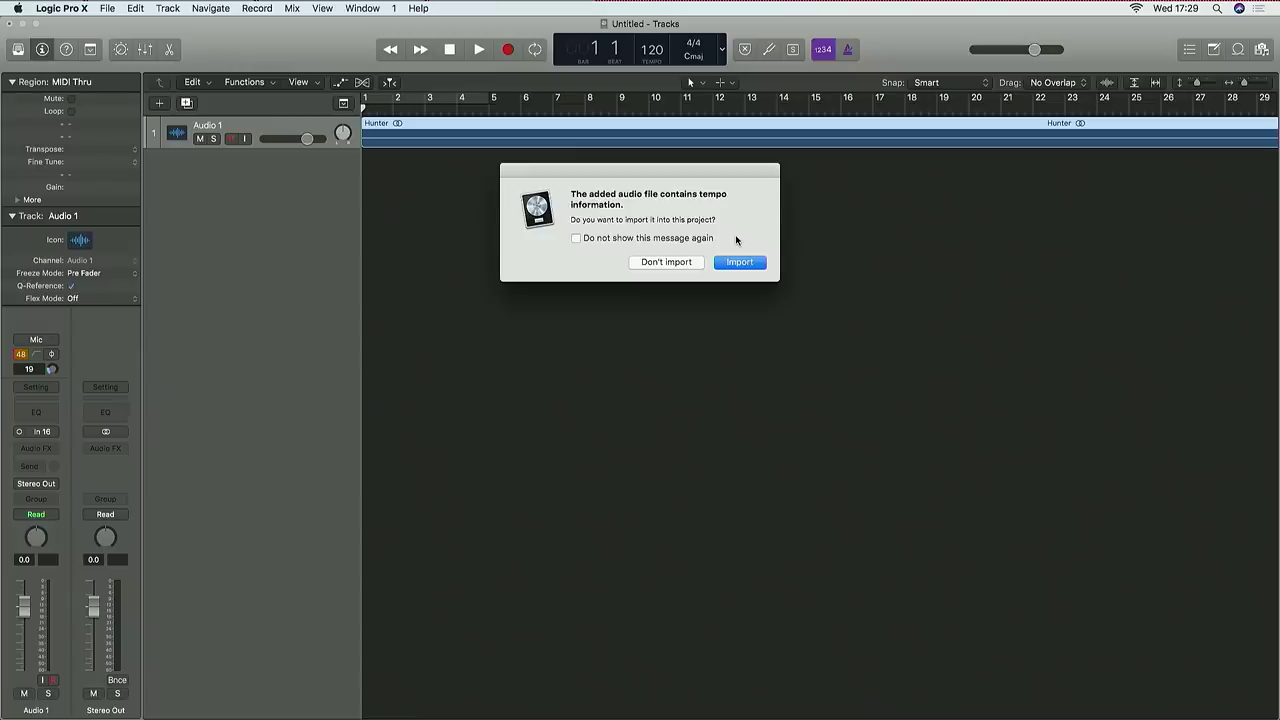
key(Return)
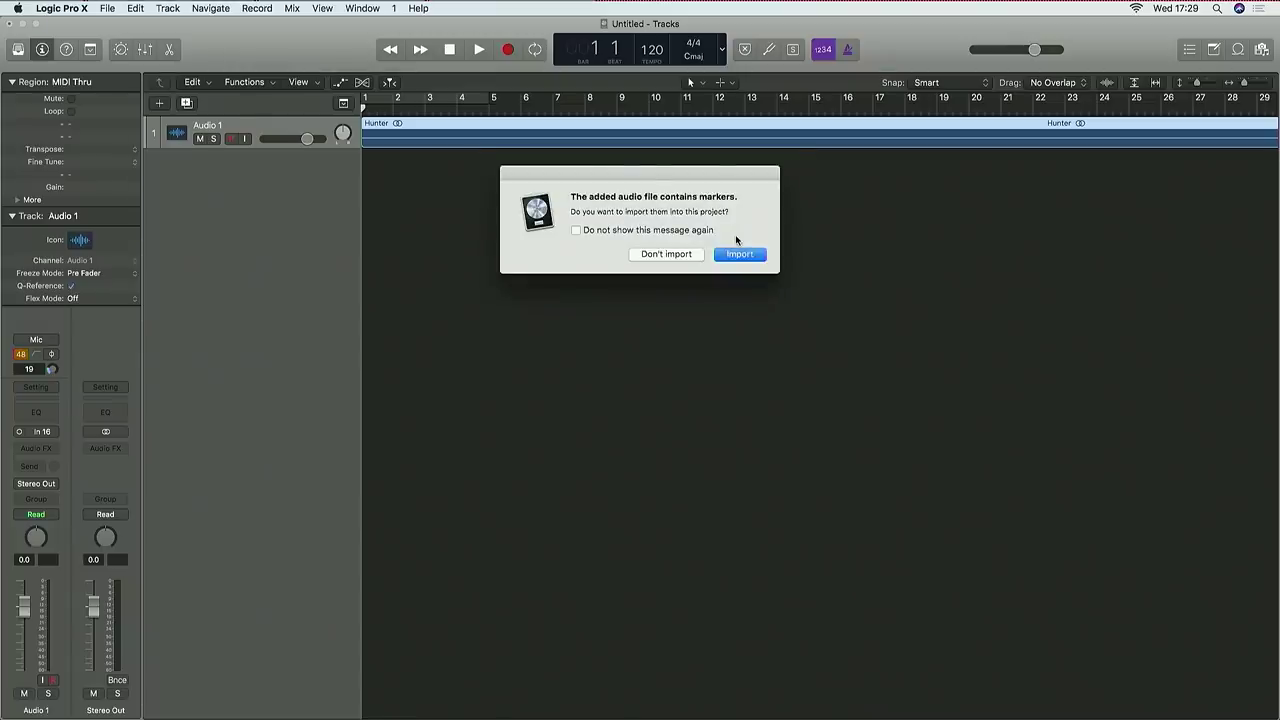
click(668, 254)
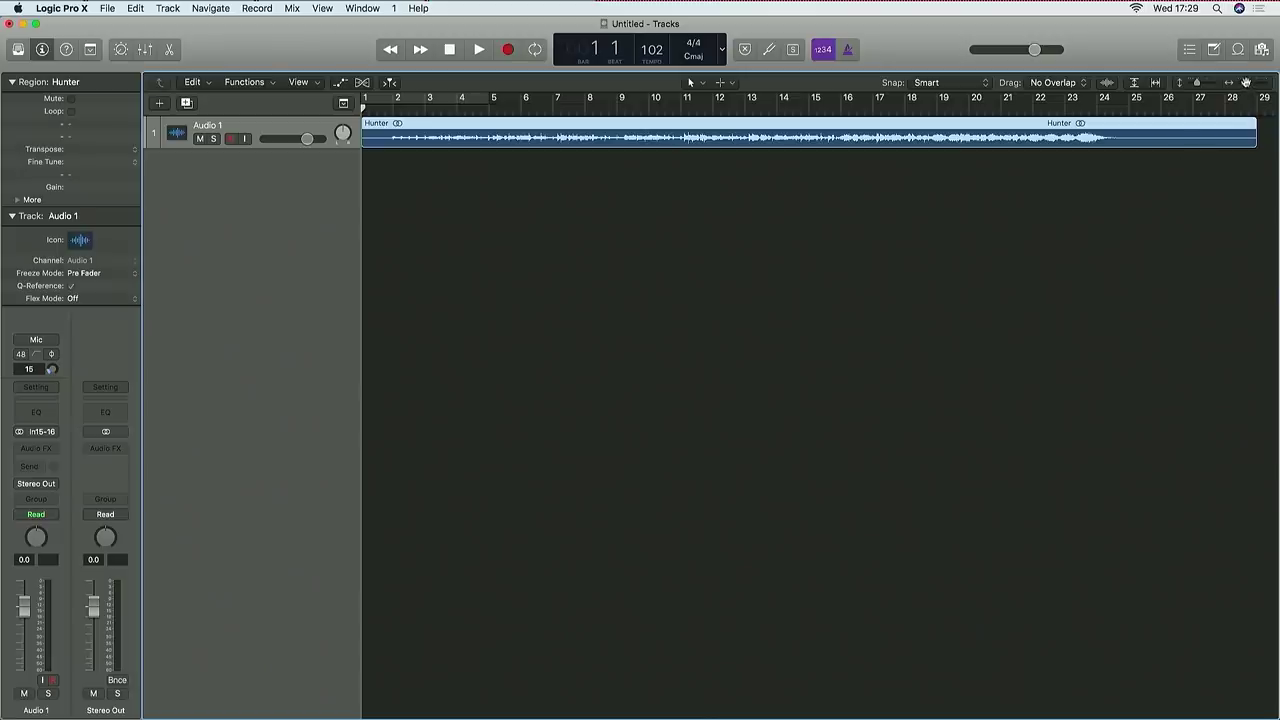
drag(1196, 82, 1213, 82)
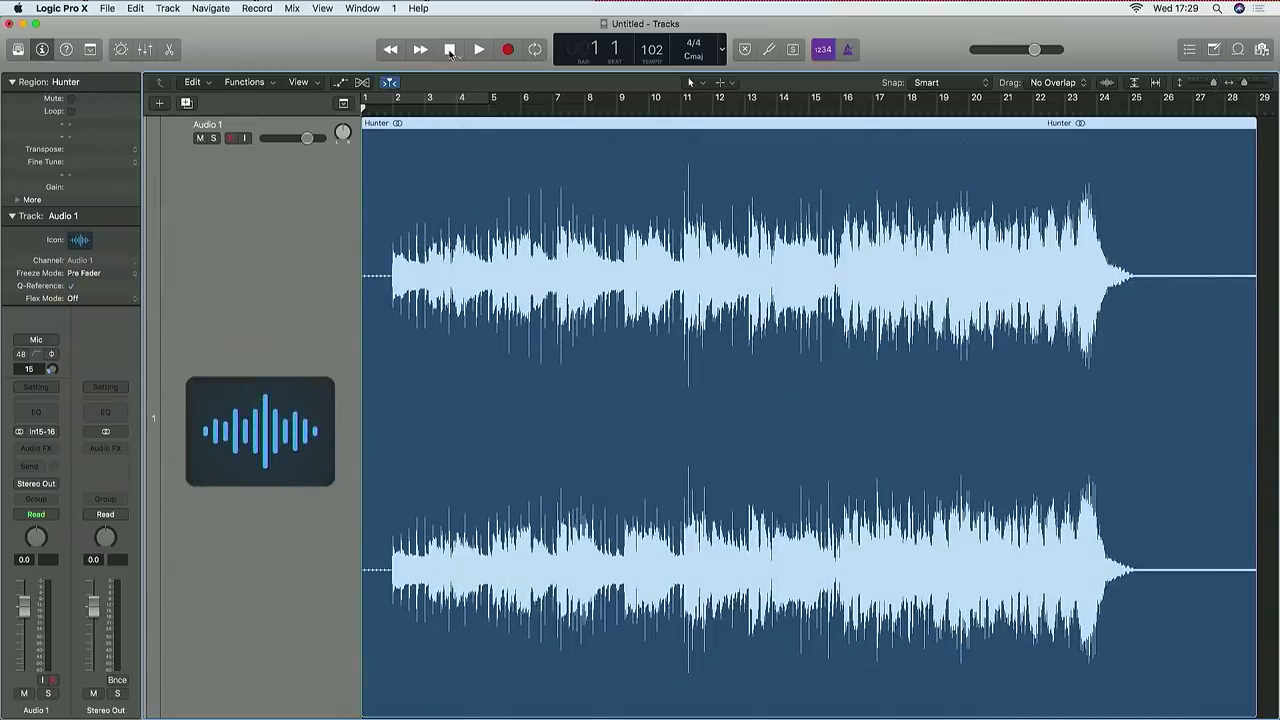
scroll(427, 256, left, 1)
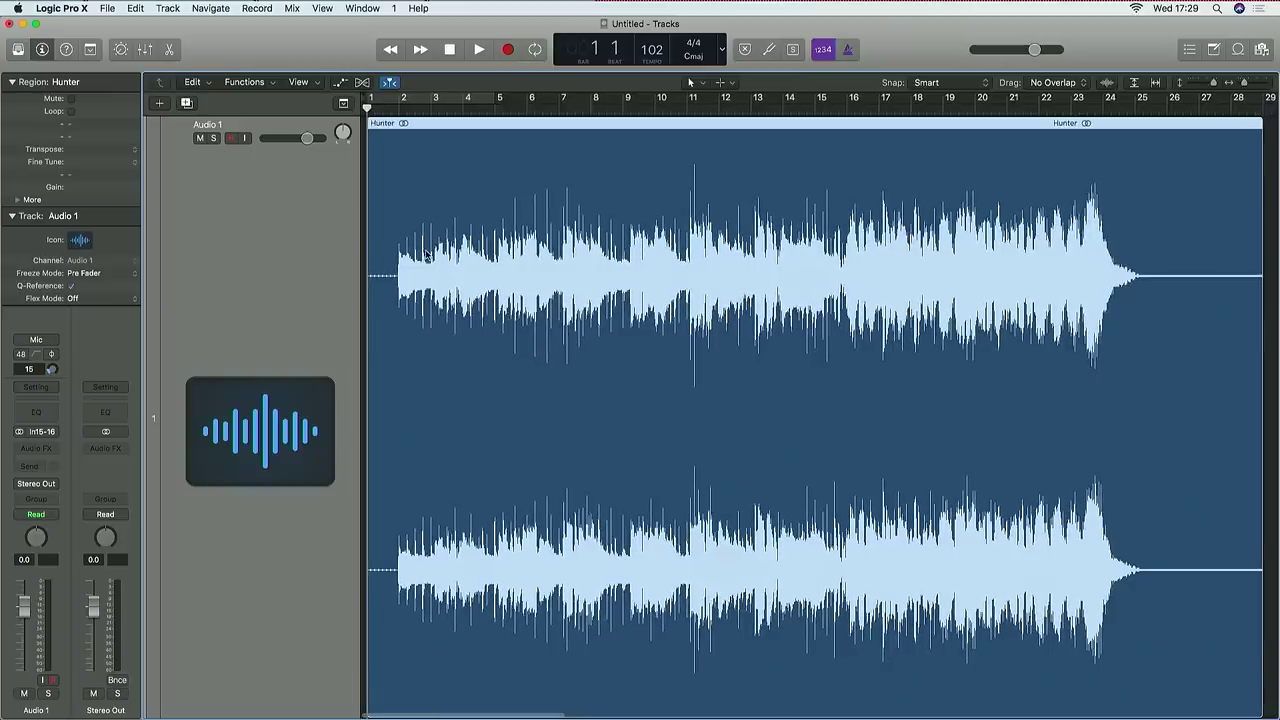
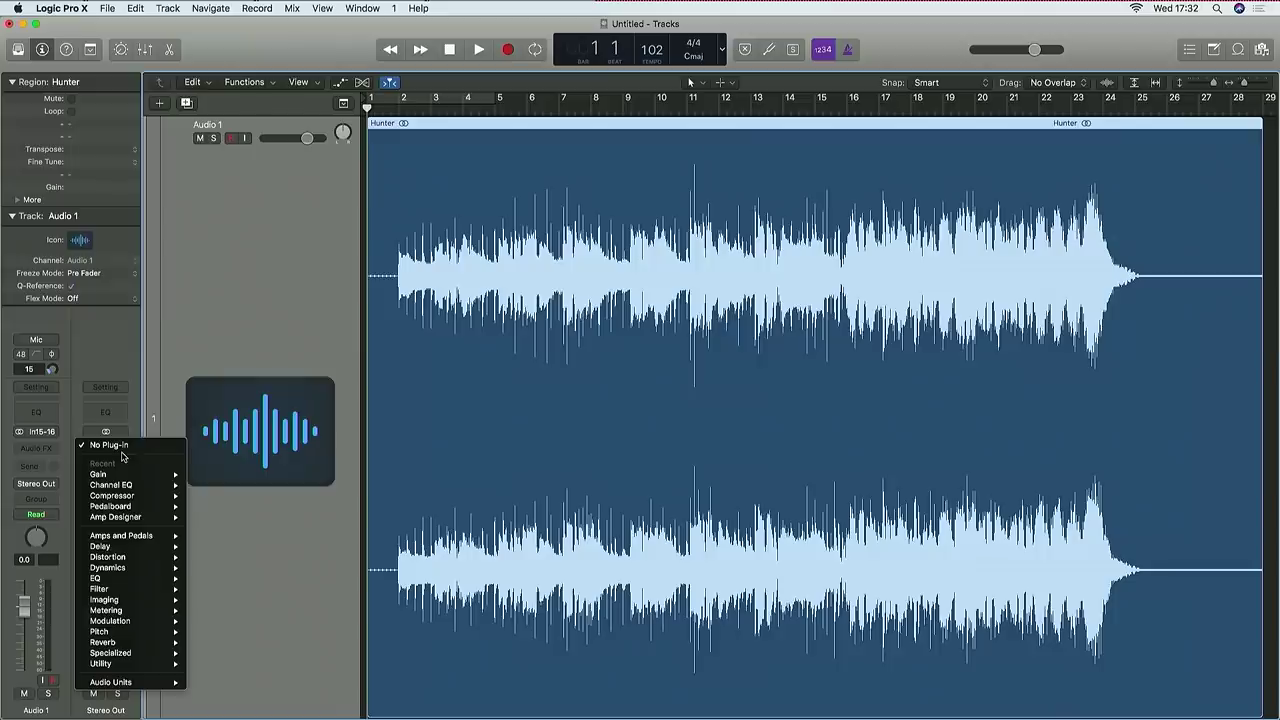
- Insert a stereo Linear Phase EQ on the Stereo Out channel and close its plug-in window
mouse_move(123, 580)
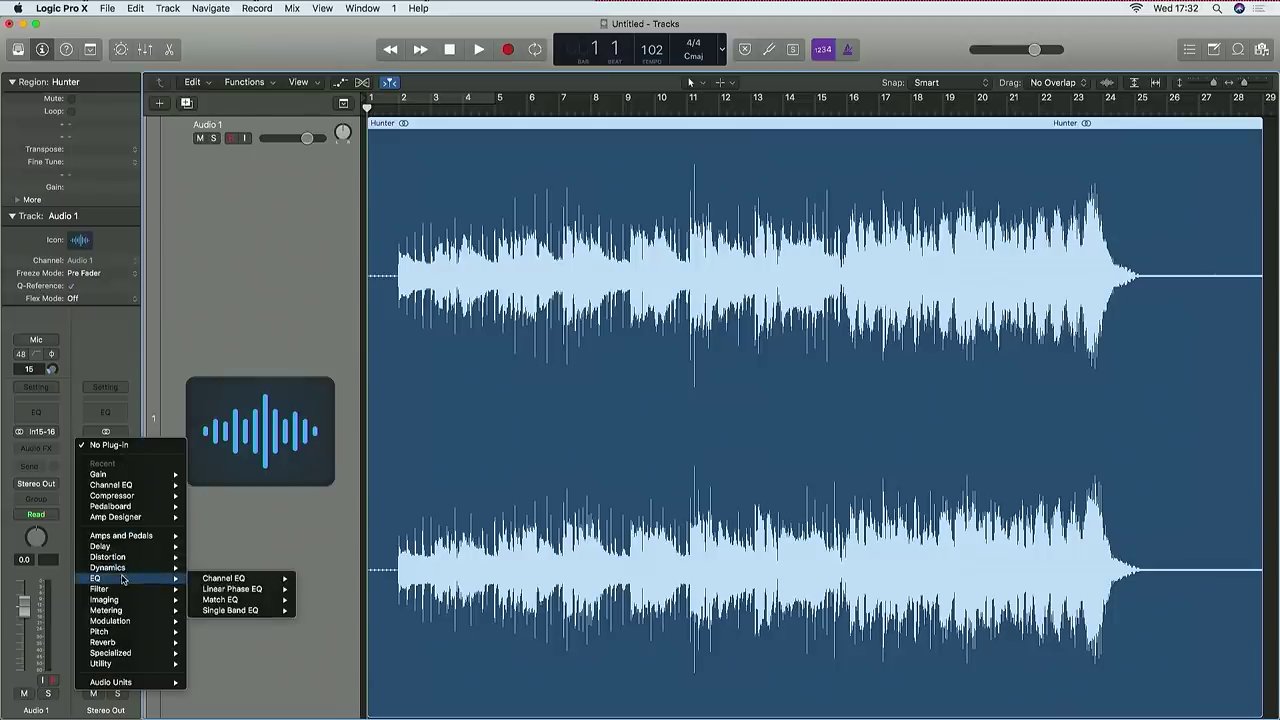
mouse_move(222, 591)
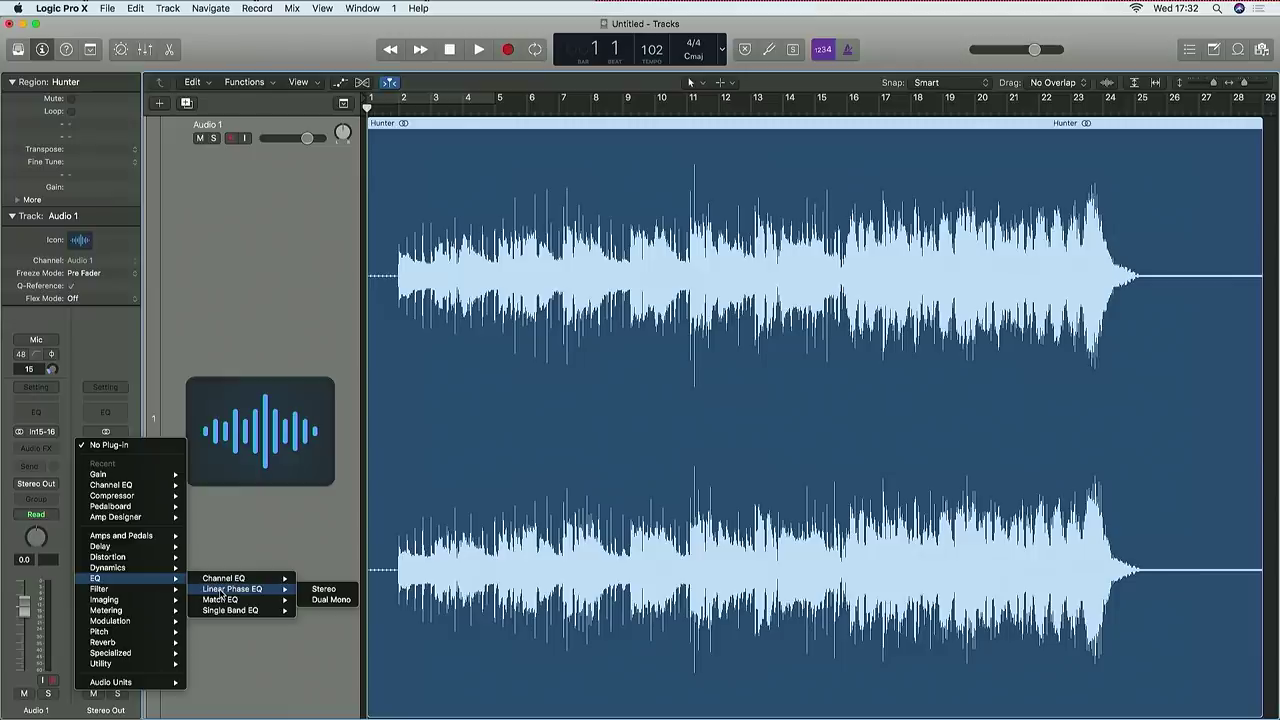
click(324, 589)
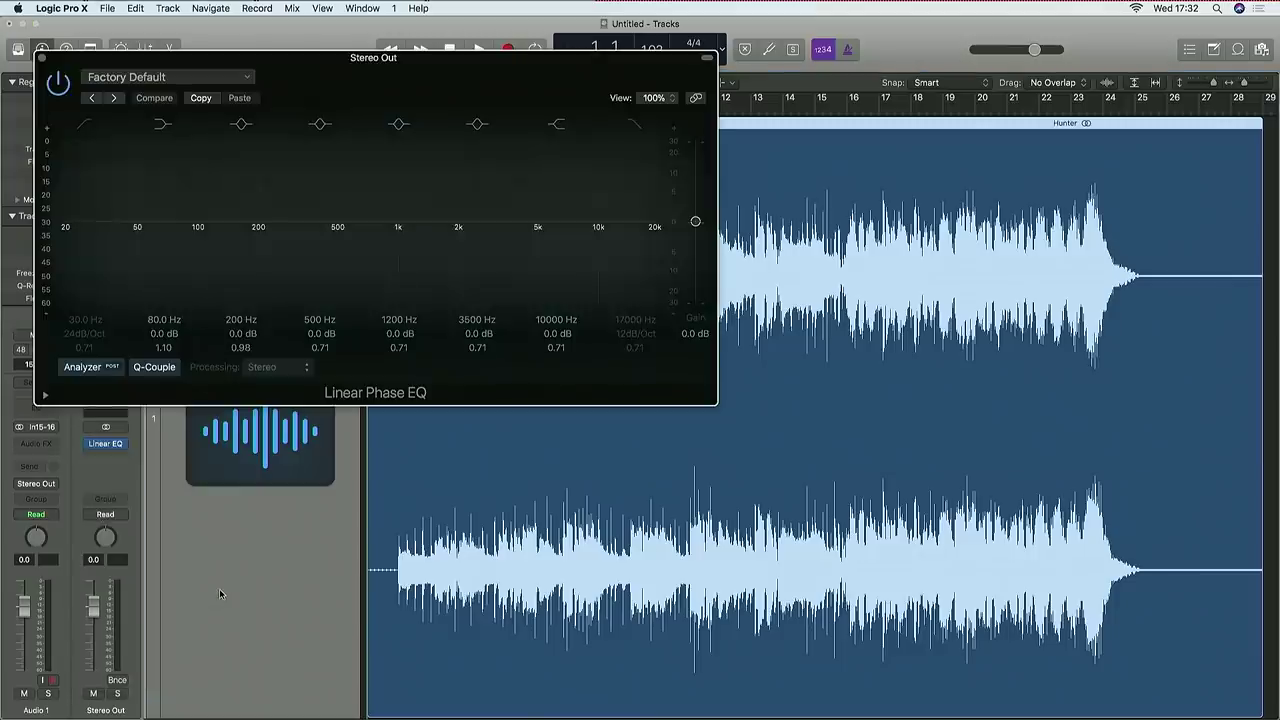
drag(300, 62, 668, 162)
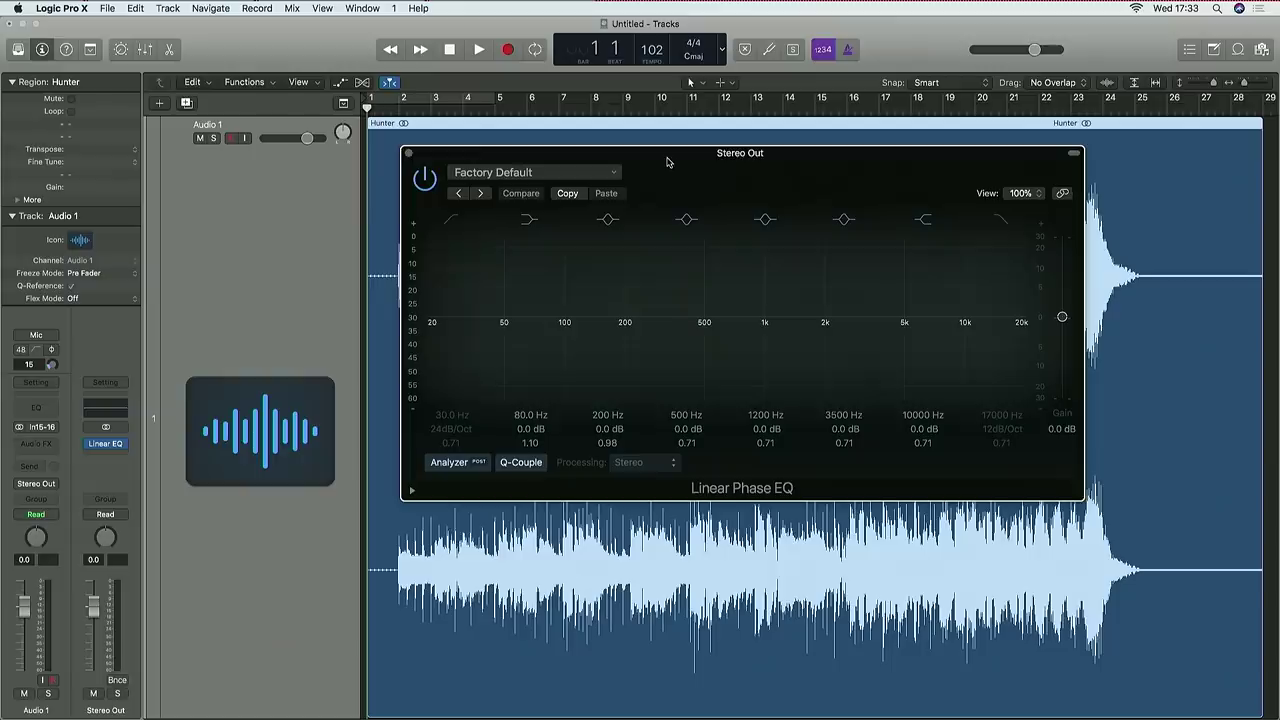
click(409, 154)
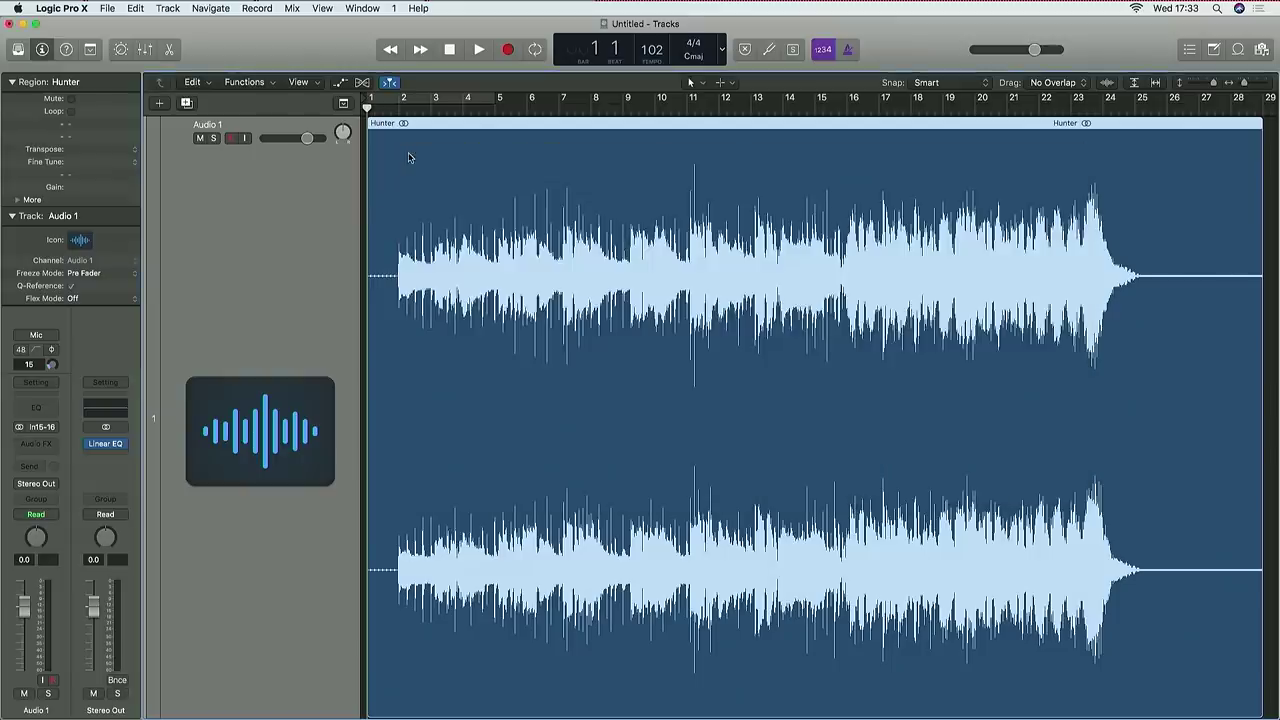
- Insert a stereo Multipressor on the Stereo Out channel after the Linear Phase EQ and close its plug-in window
click(121, 447)
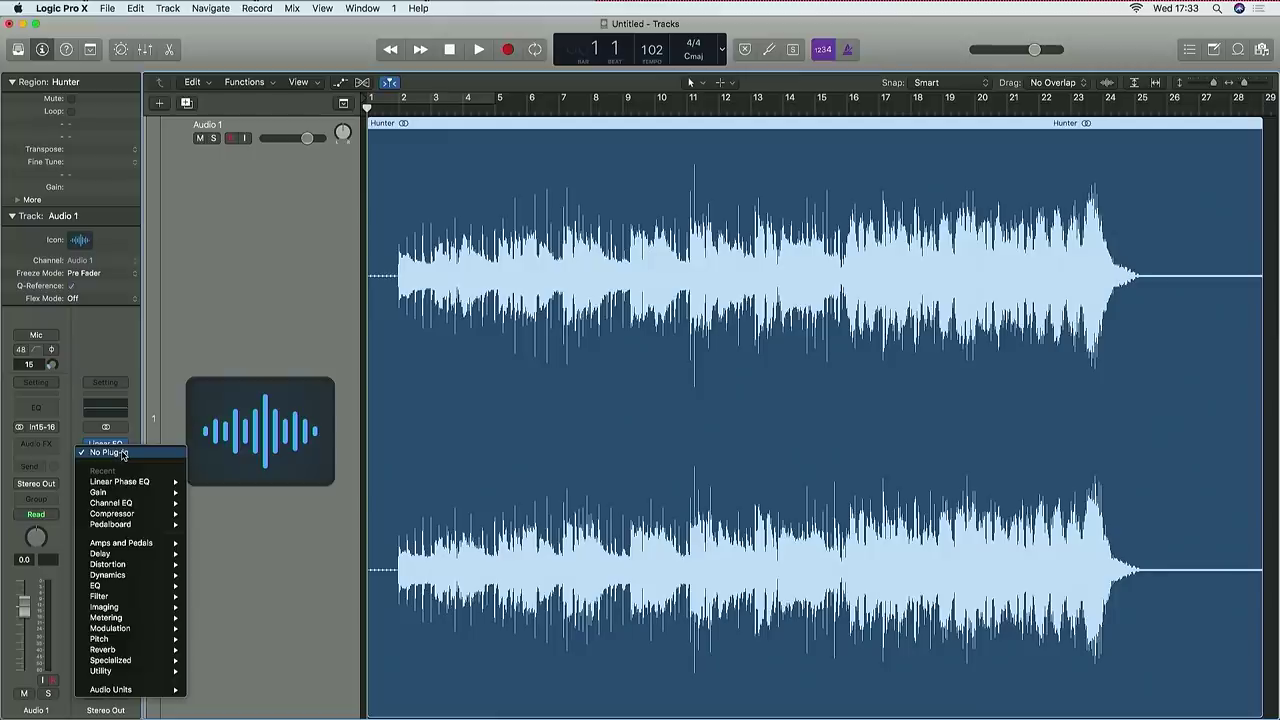
mouse_move(127, 568)
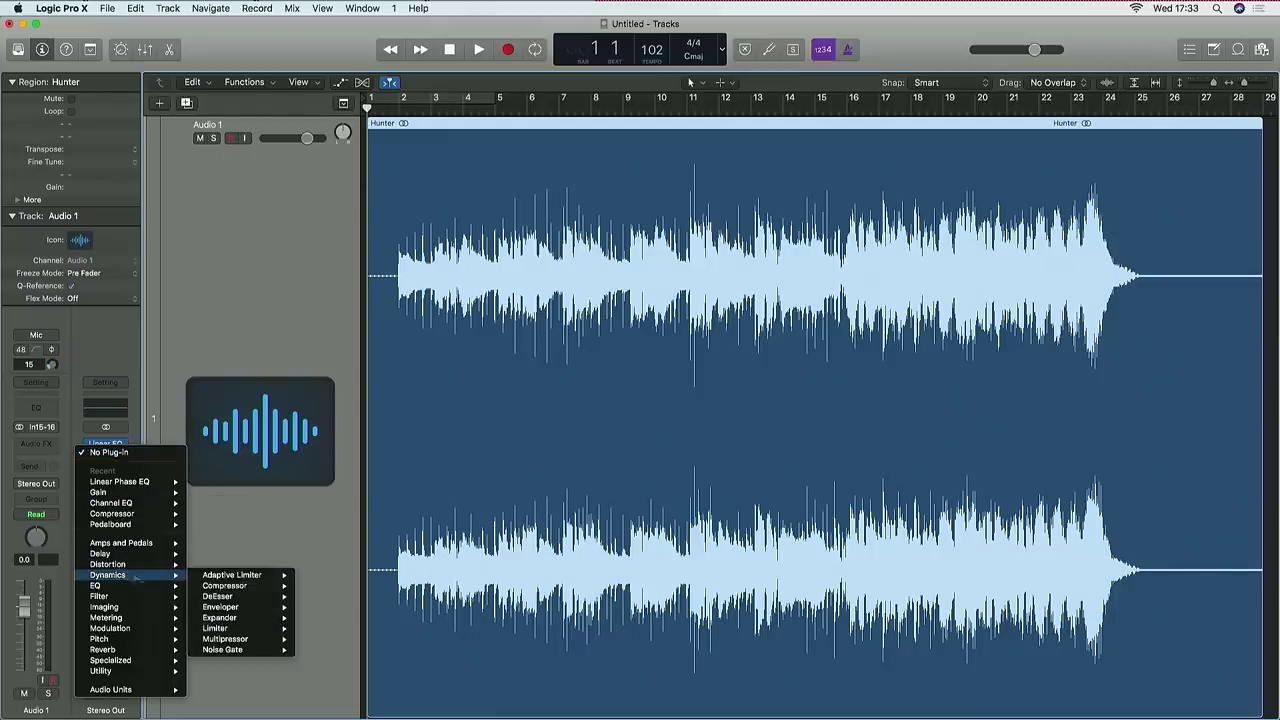
mouse_move(229, 640)
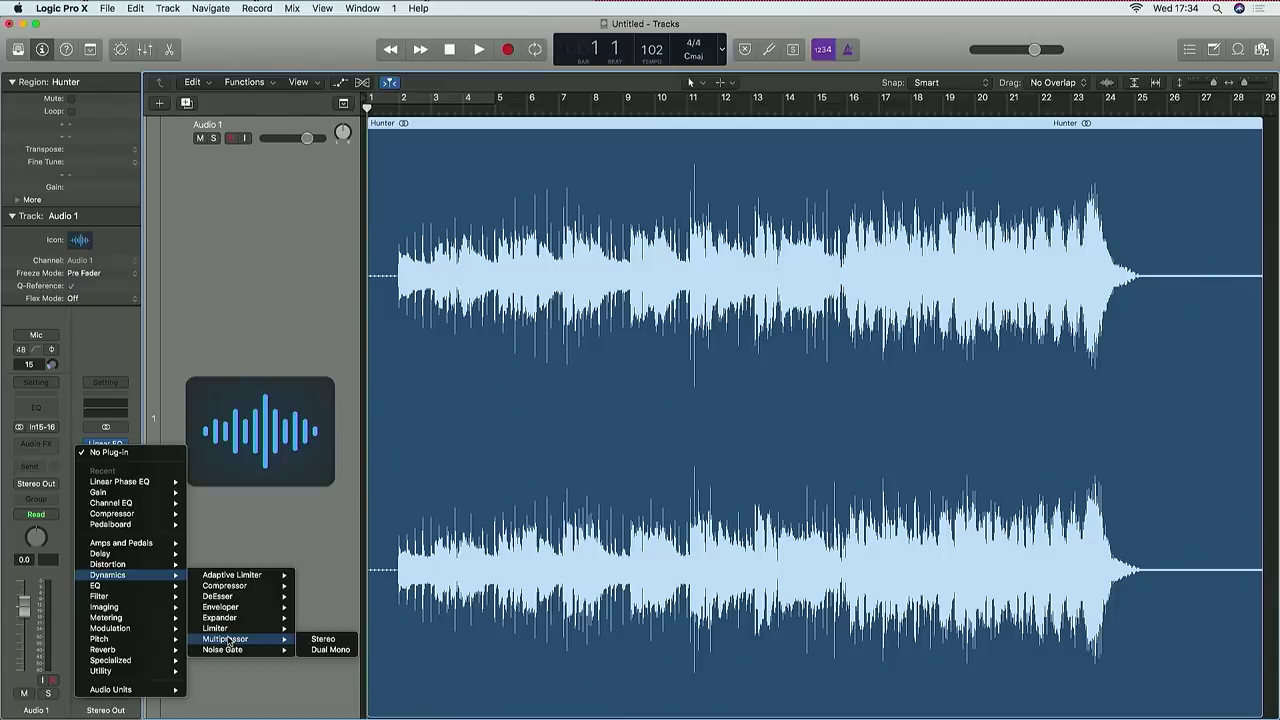
click(229, 640)
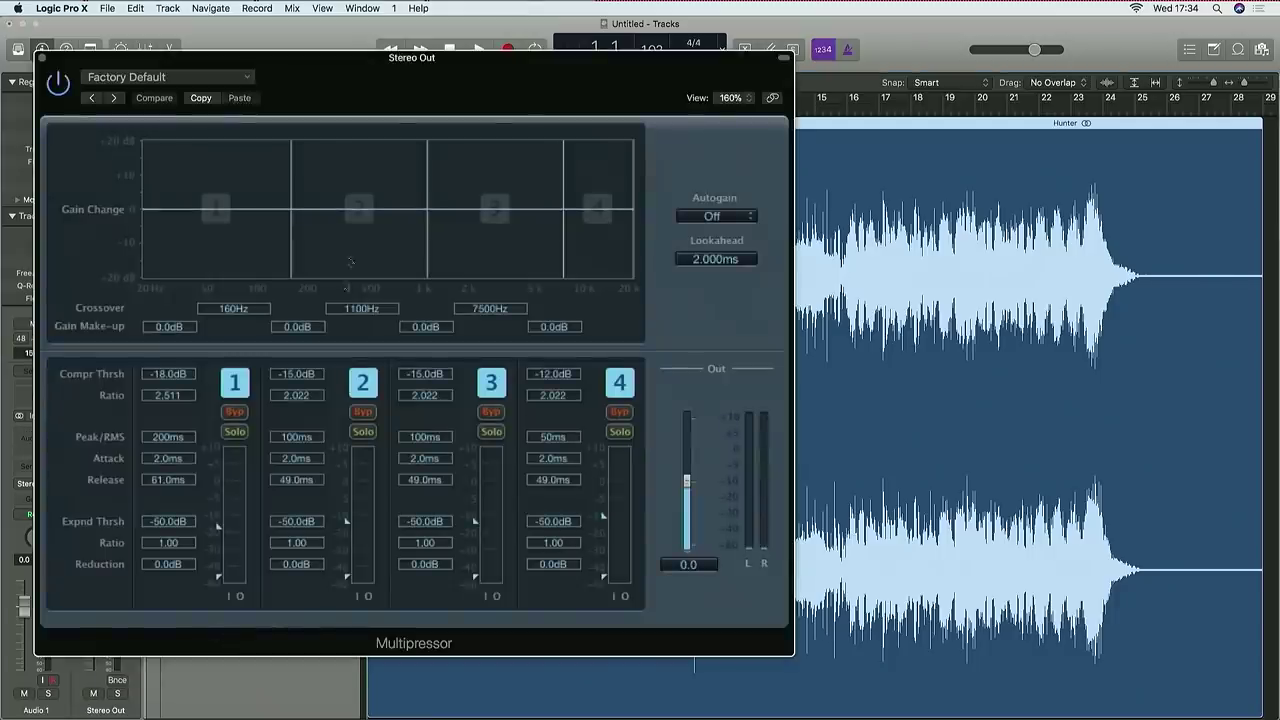
drag(331, 64, 639, 86)
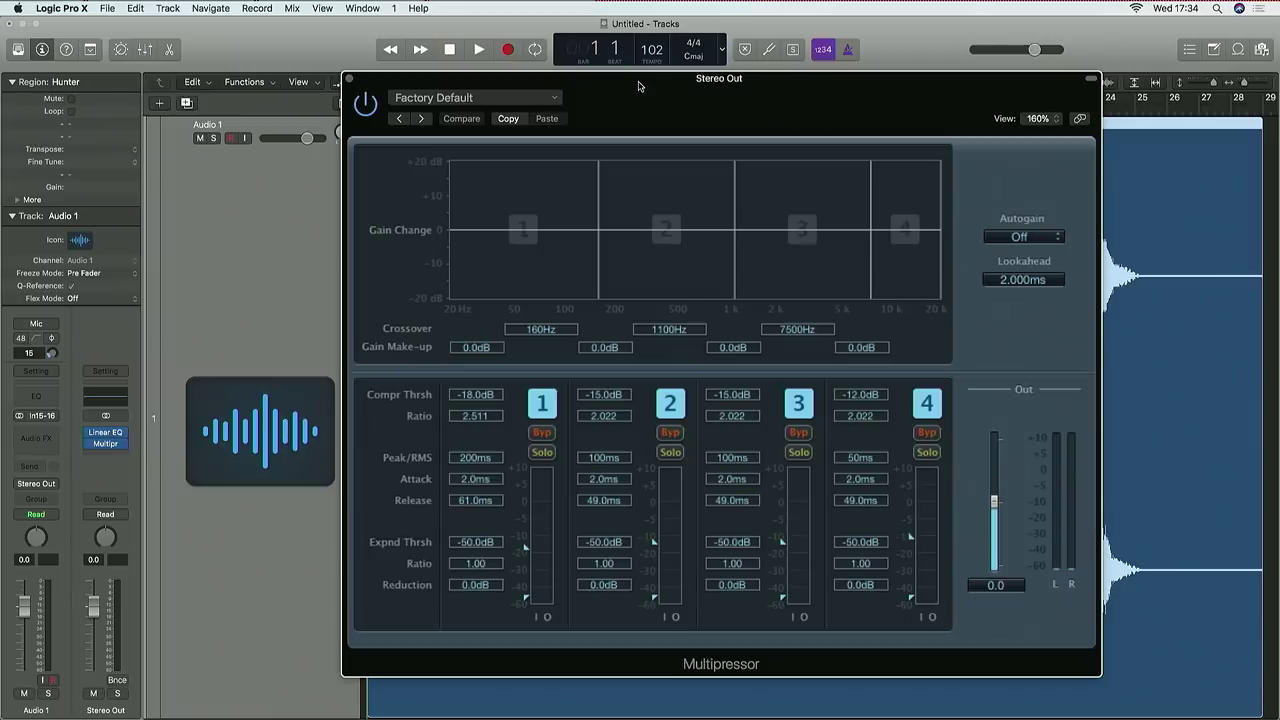
click(349, 79)
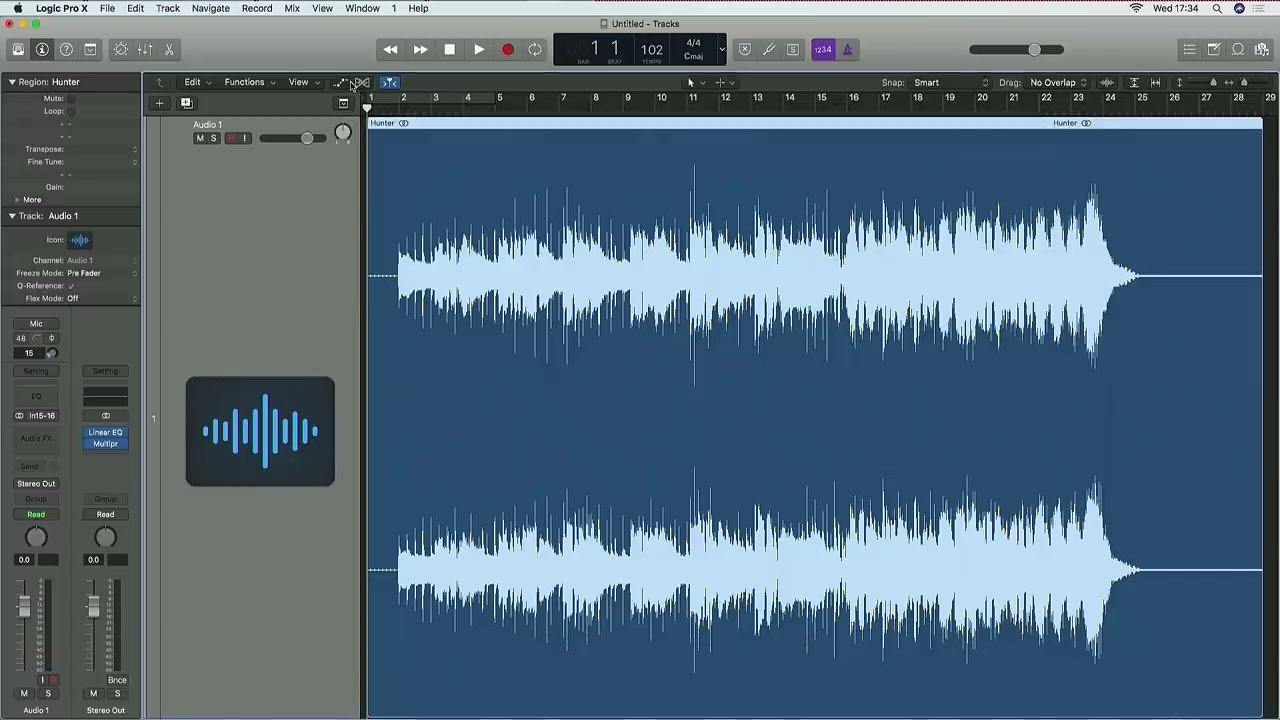
- Insert an Adaptive Limiter on the Stereo Out channel after the Multipressor and close its plug-in window
click(121, 447)
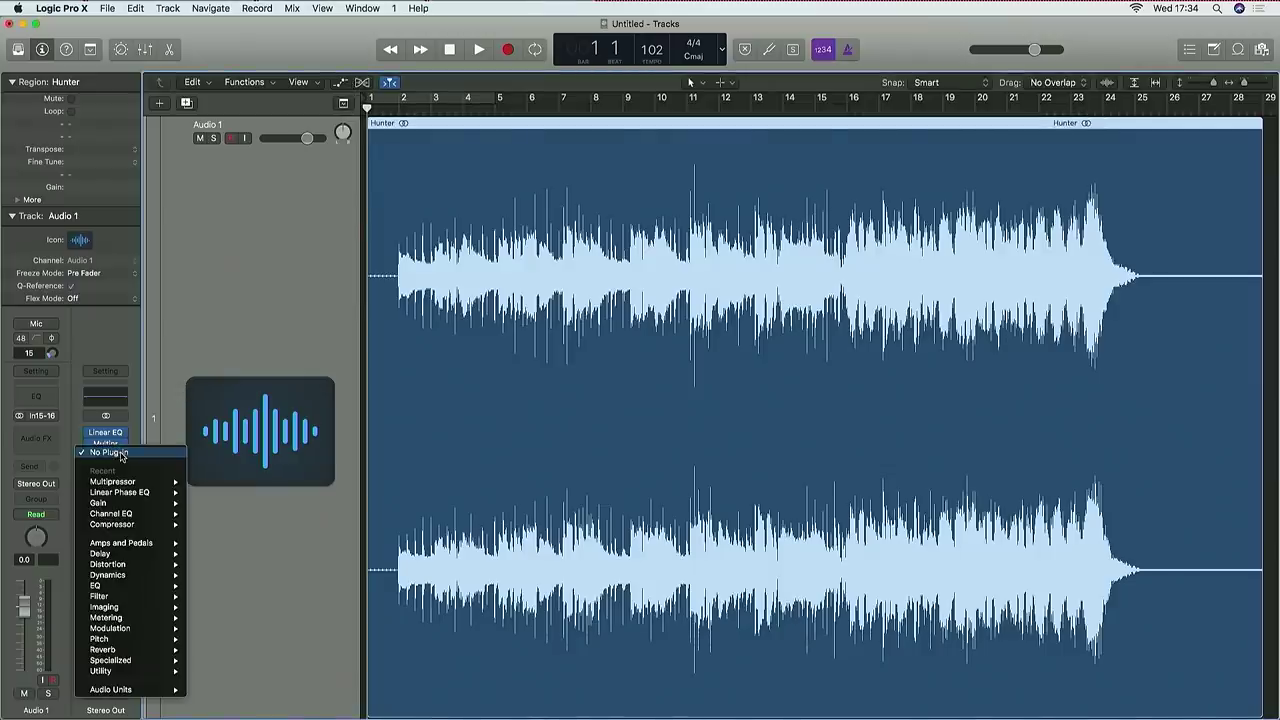
mouse_move(130, 575)
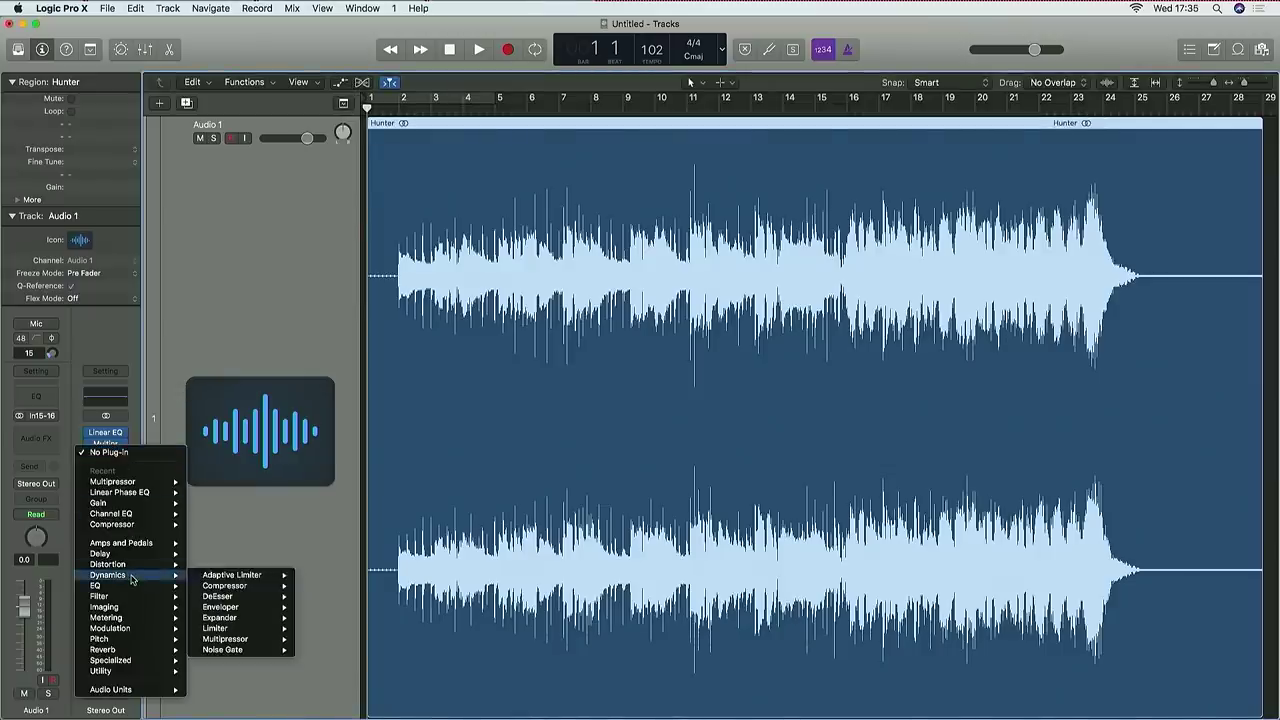
click(228, 577)
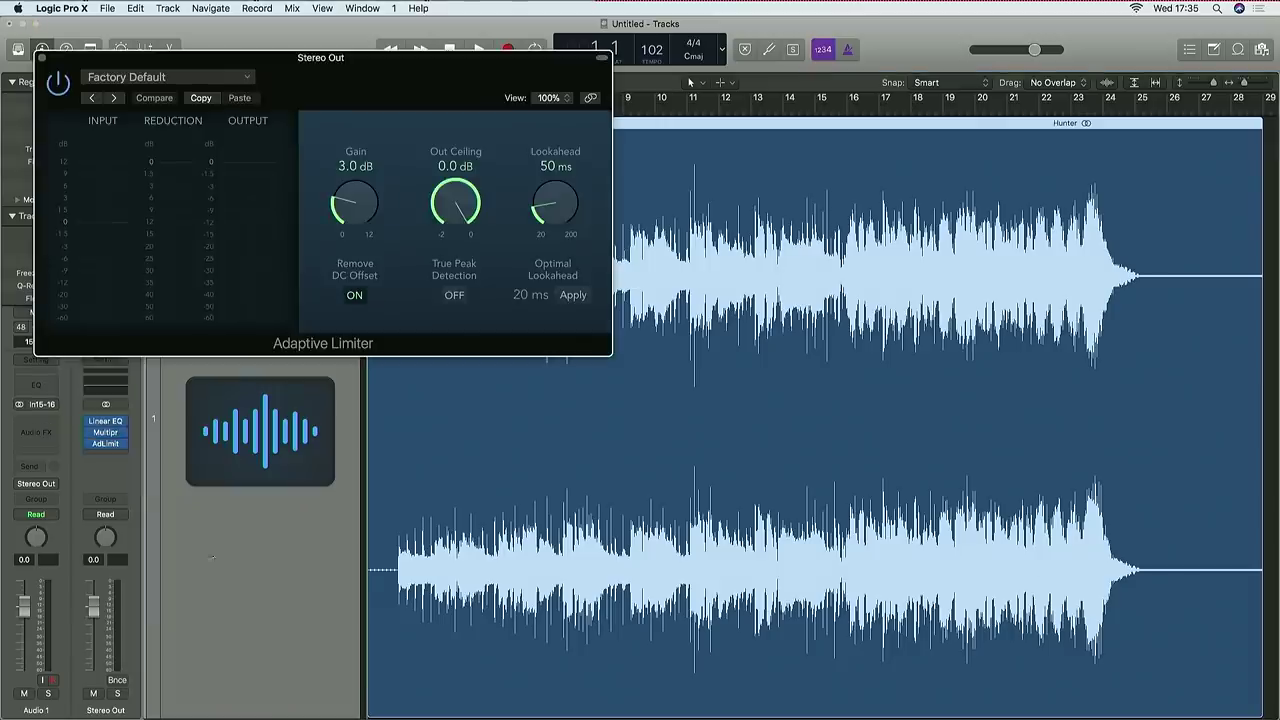
drag(209, 57, 633, 208)
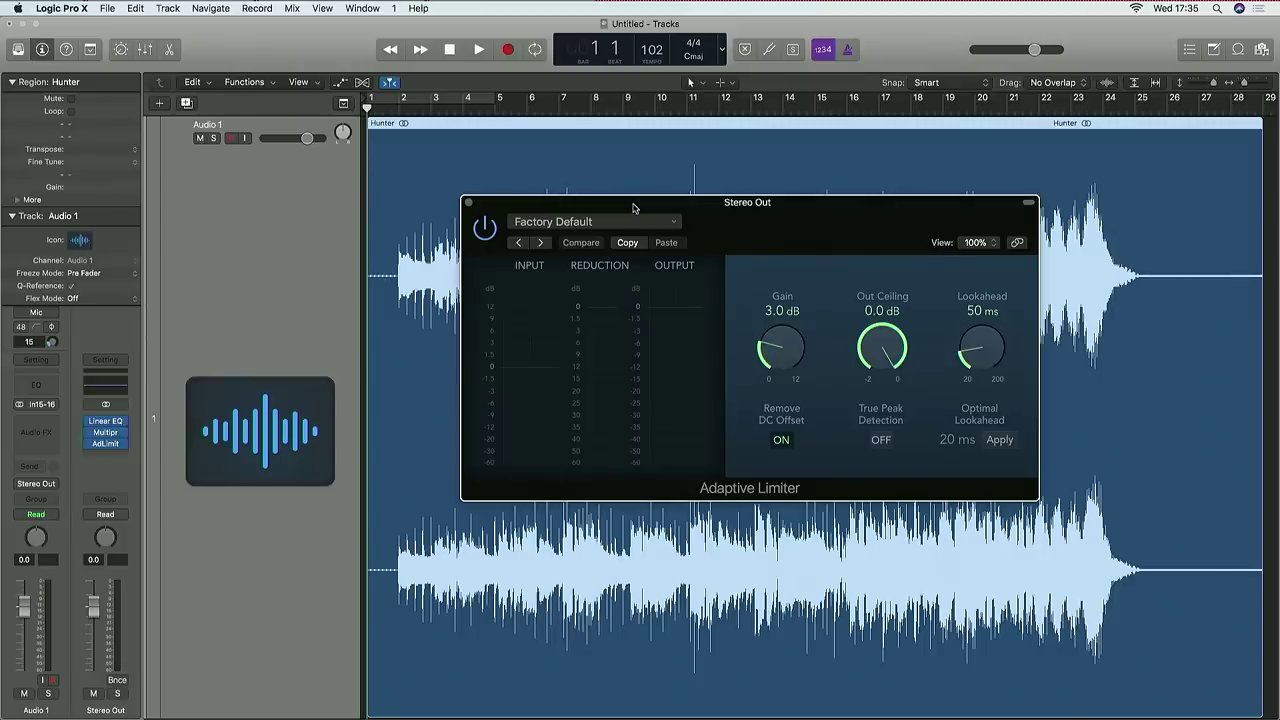
click(468, 203)
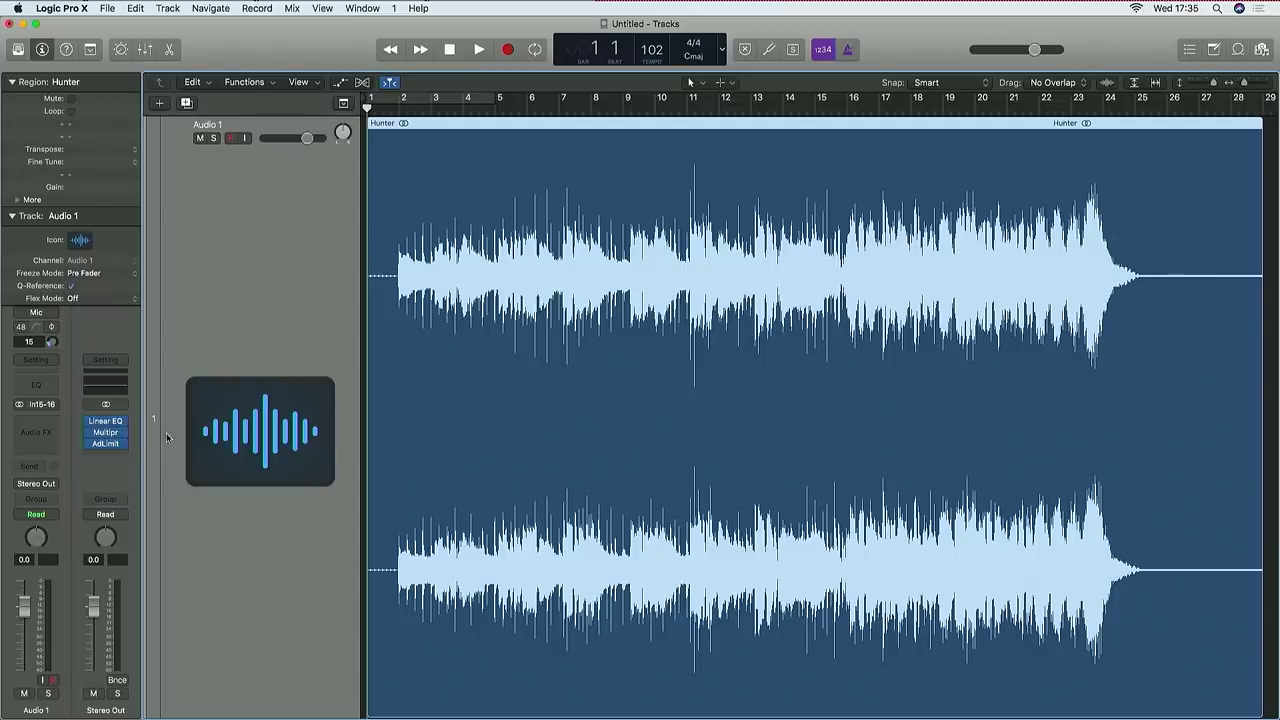
- Insert a Loudness Meter on the Stereo Out channel after the Adaptive Limiter and close its plug-in window
click(124, 455)
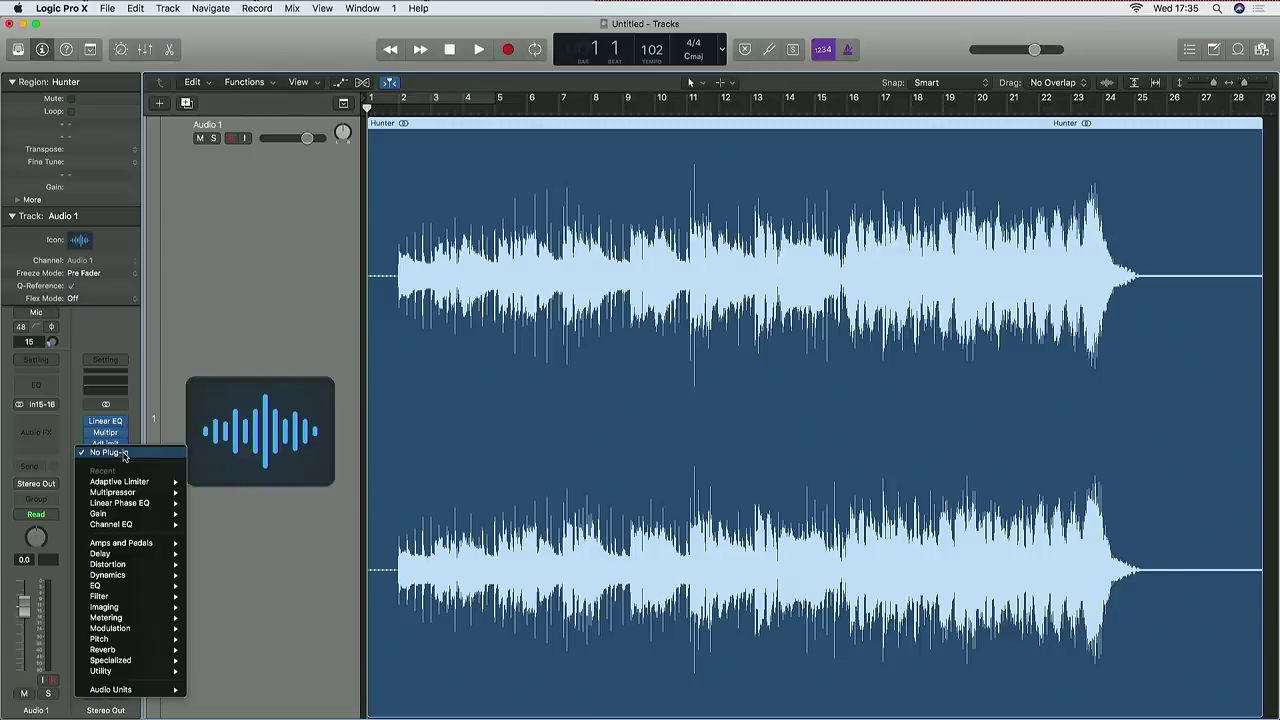
mouse_move(130, 620)
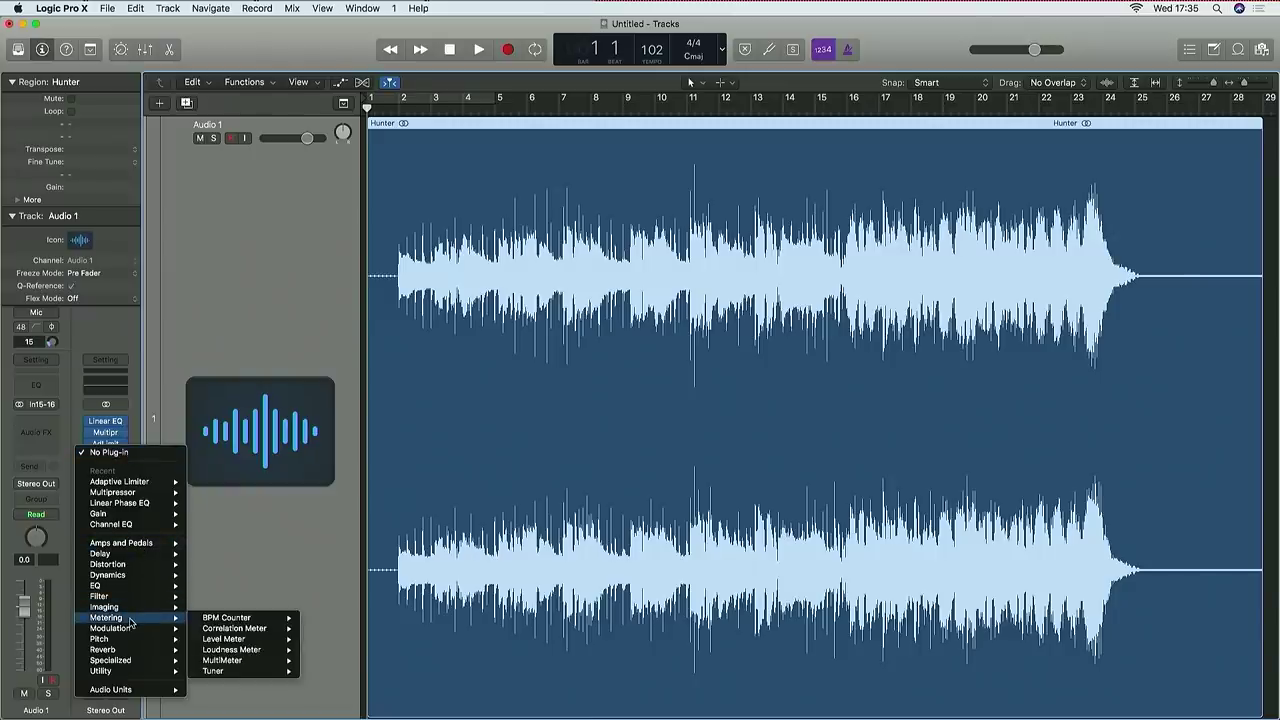
mouse_move(250, 649)
click(318, 649)
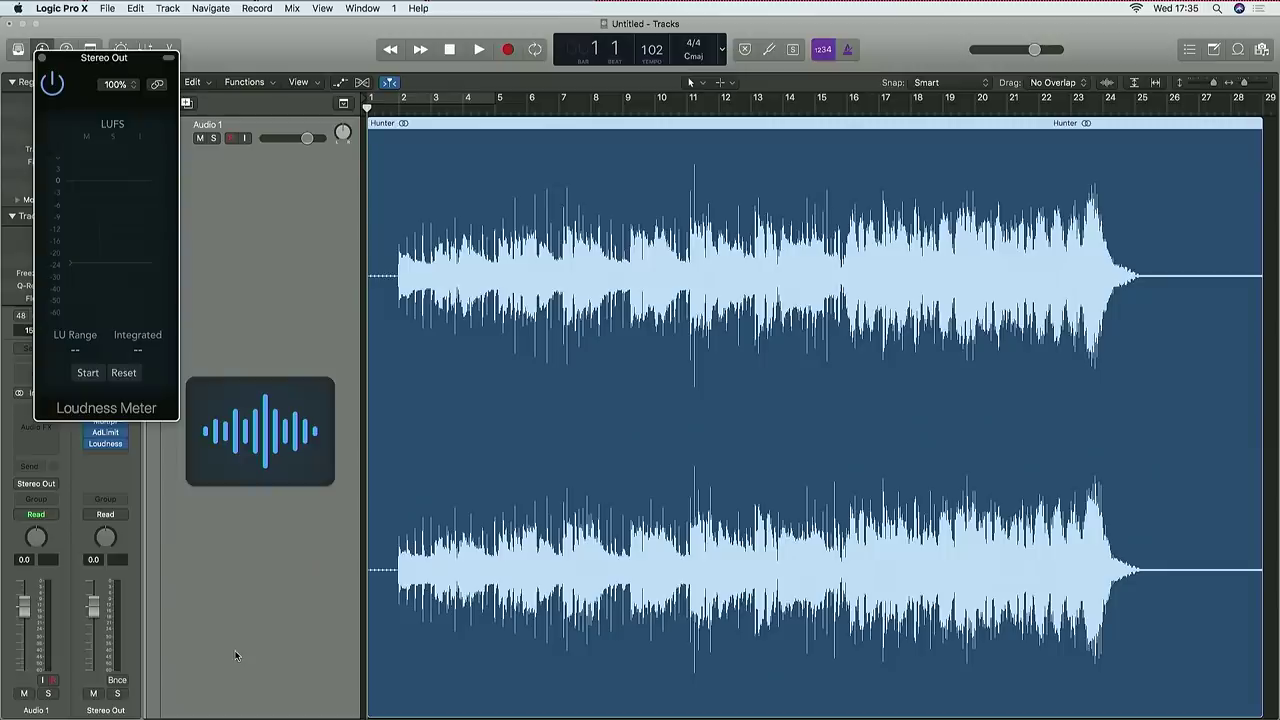
click(41, 57)
- Replace the Loudness Meter on Stereo Out with a MultiMeter, open it, and move its window away from the channel strips
click(123, 444)
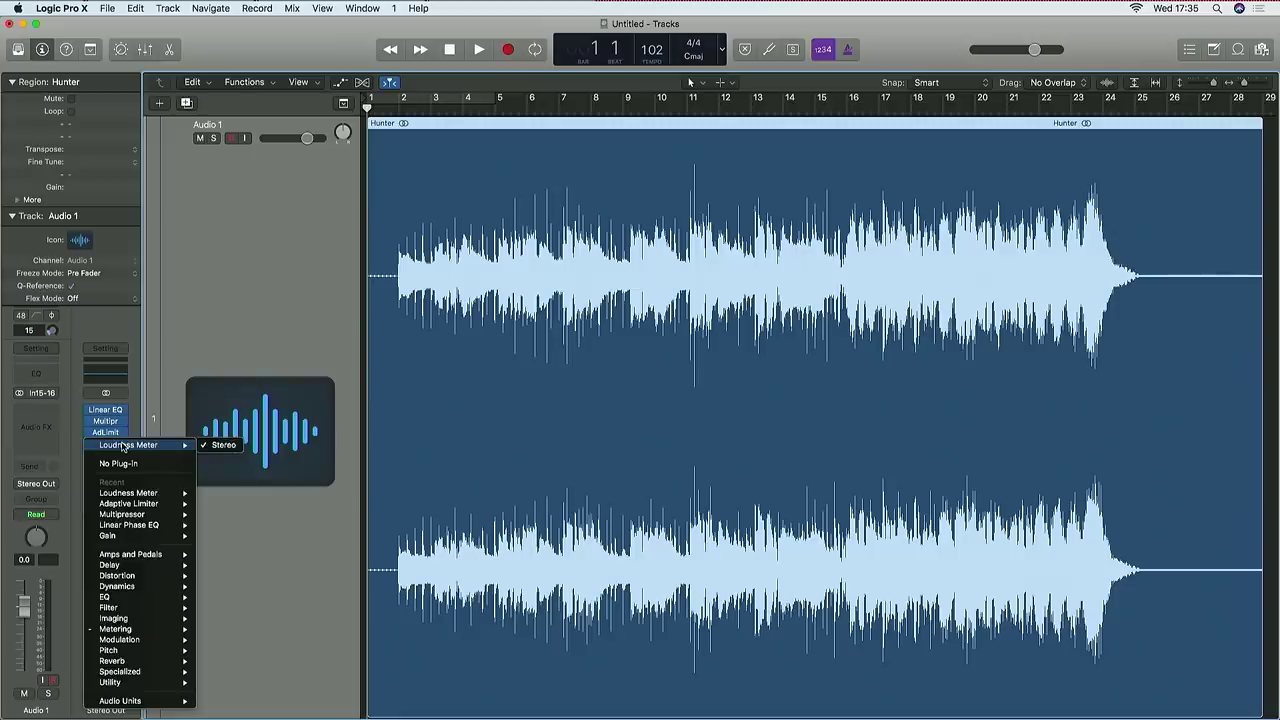
mouse_move(134, 630)
mouse_move(245, 671)
click(335, 672)
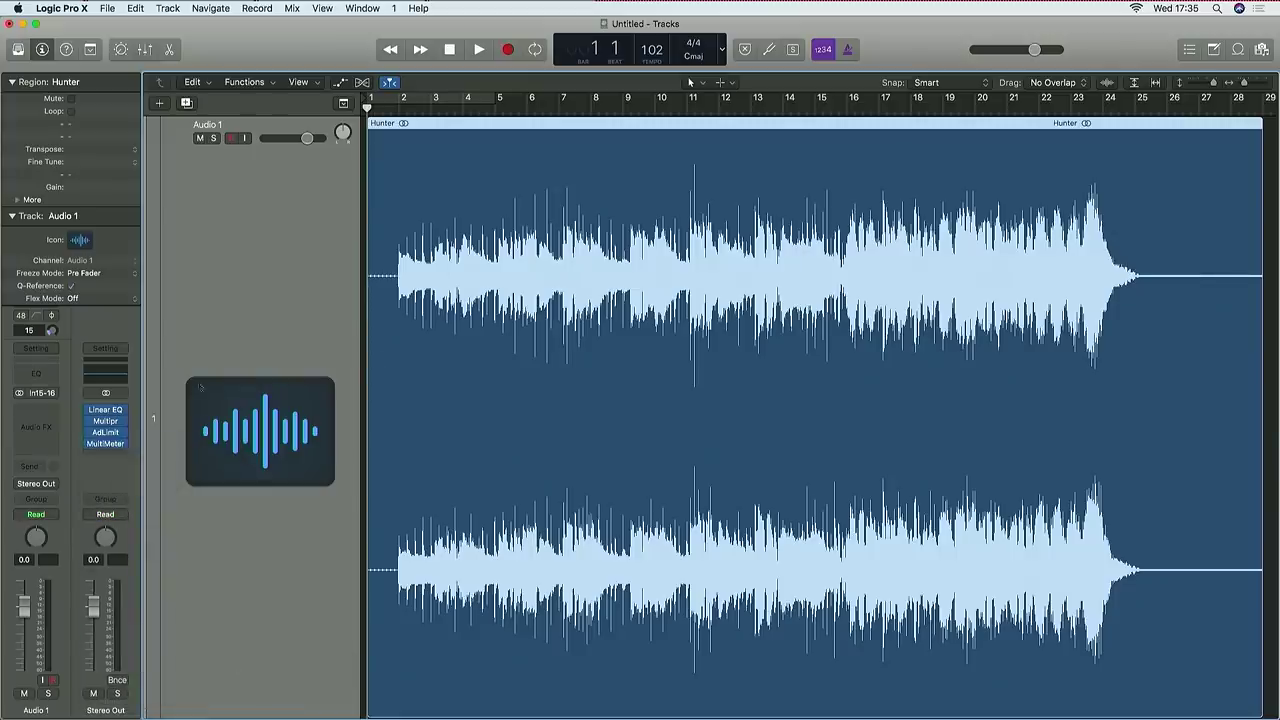
click(105, 443)
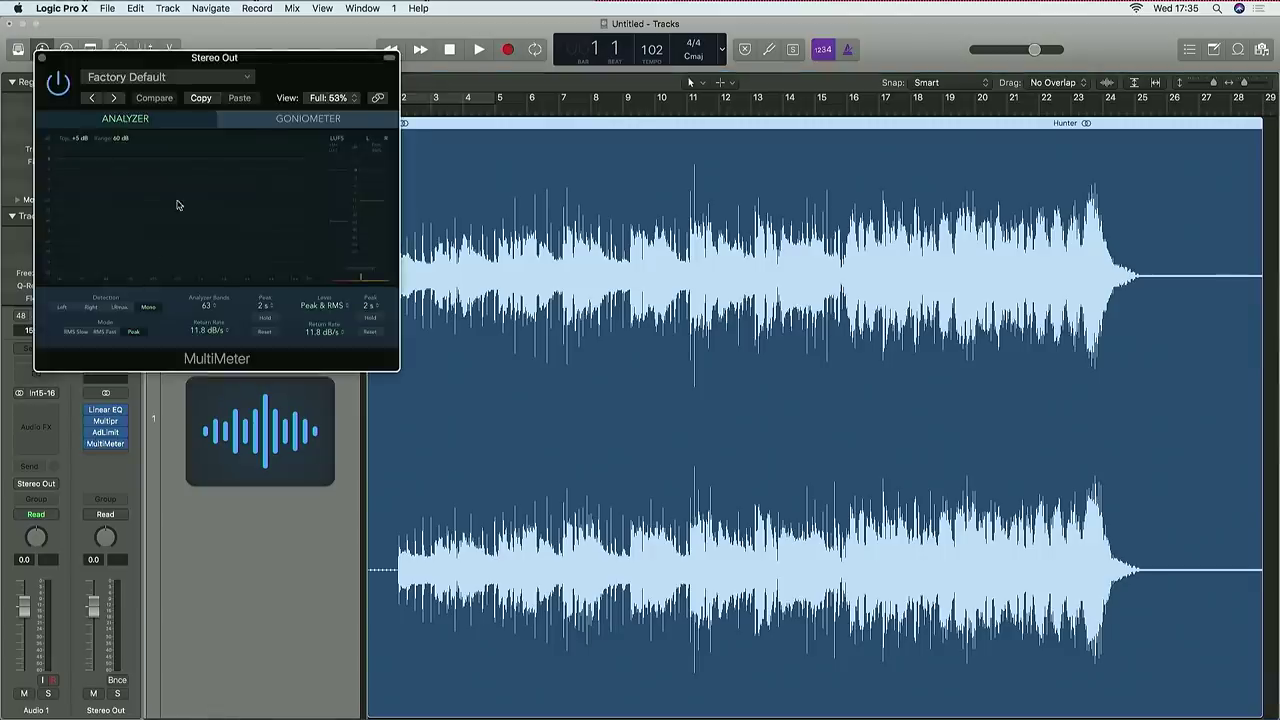
drag(152, 58, 1022, 399)
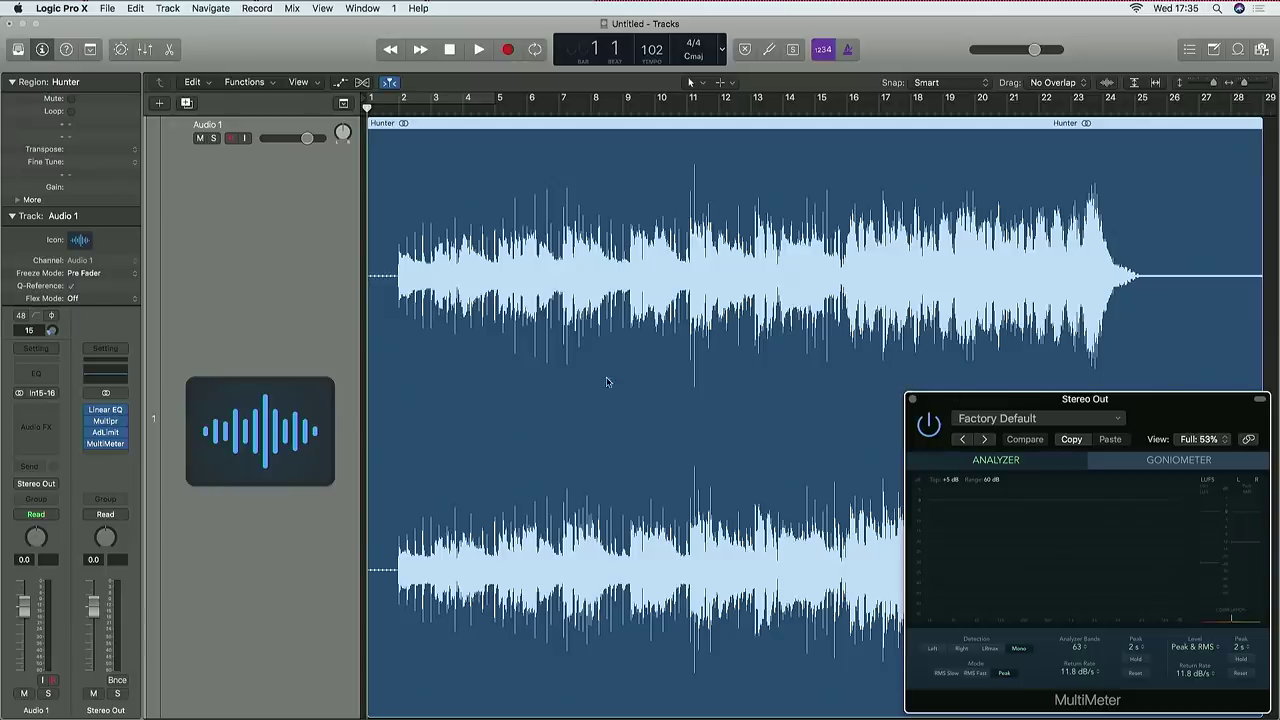
- In the Multipressor on Stereo Out, solo band 2 and set its crossover frequencies to 120 Hz and 410 Hz
mouse_move(90, 433)
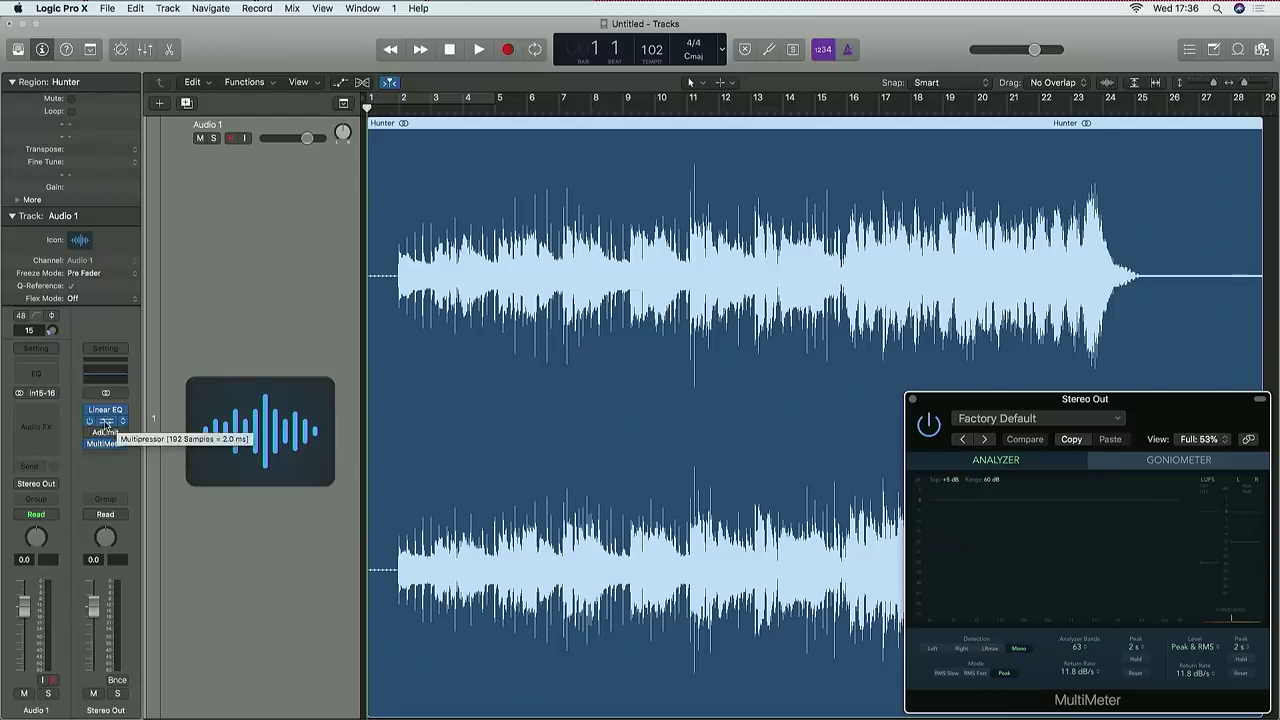
click(106, 424)
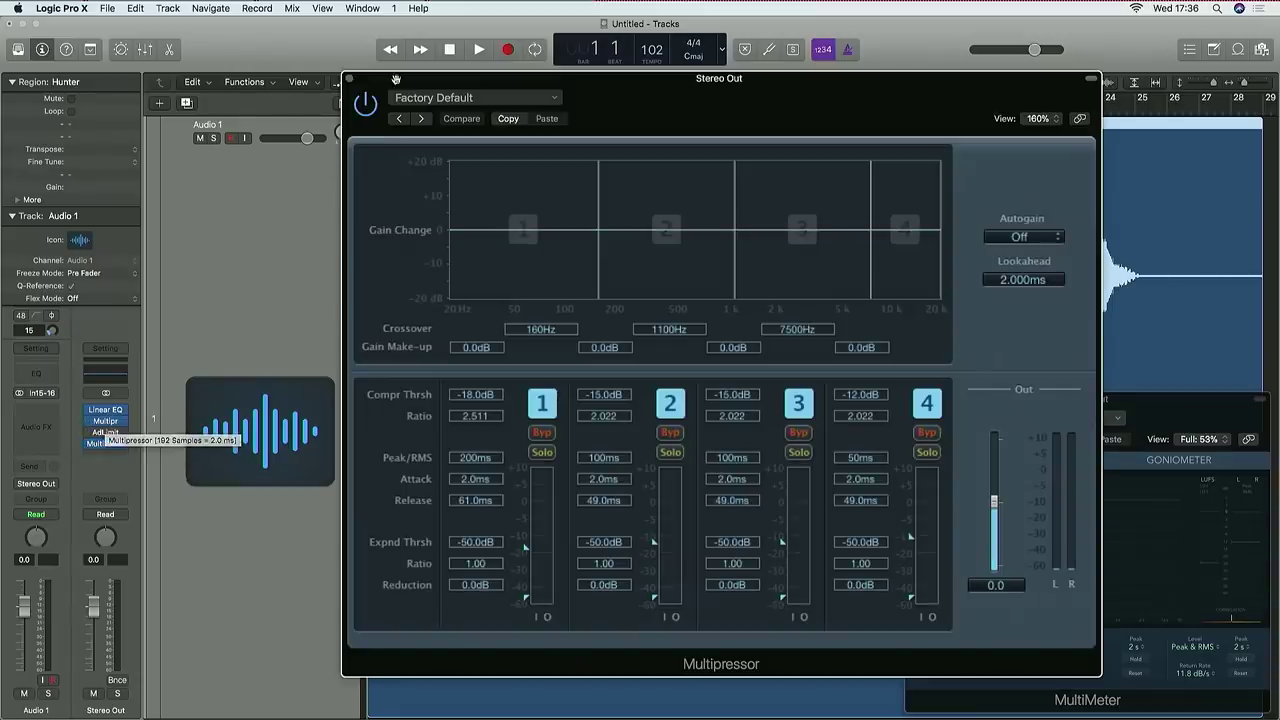
drag(396, 79, 330, 113)
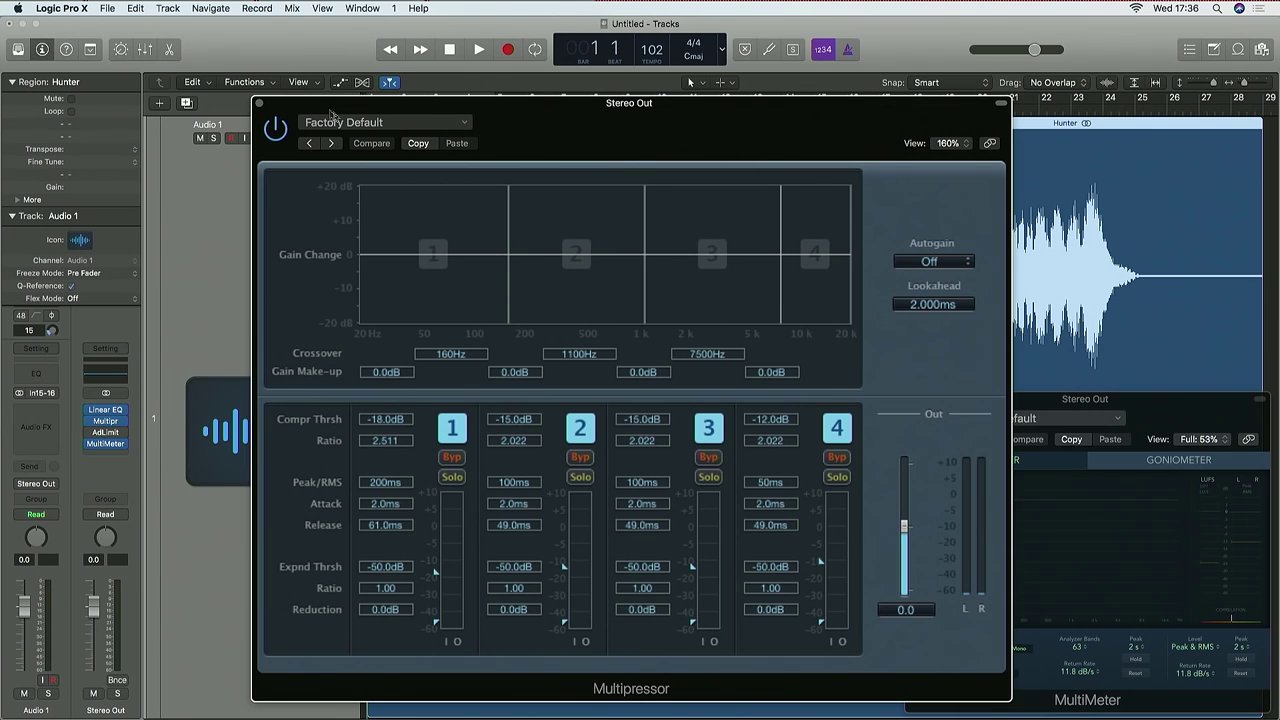
click(580, 478)
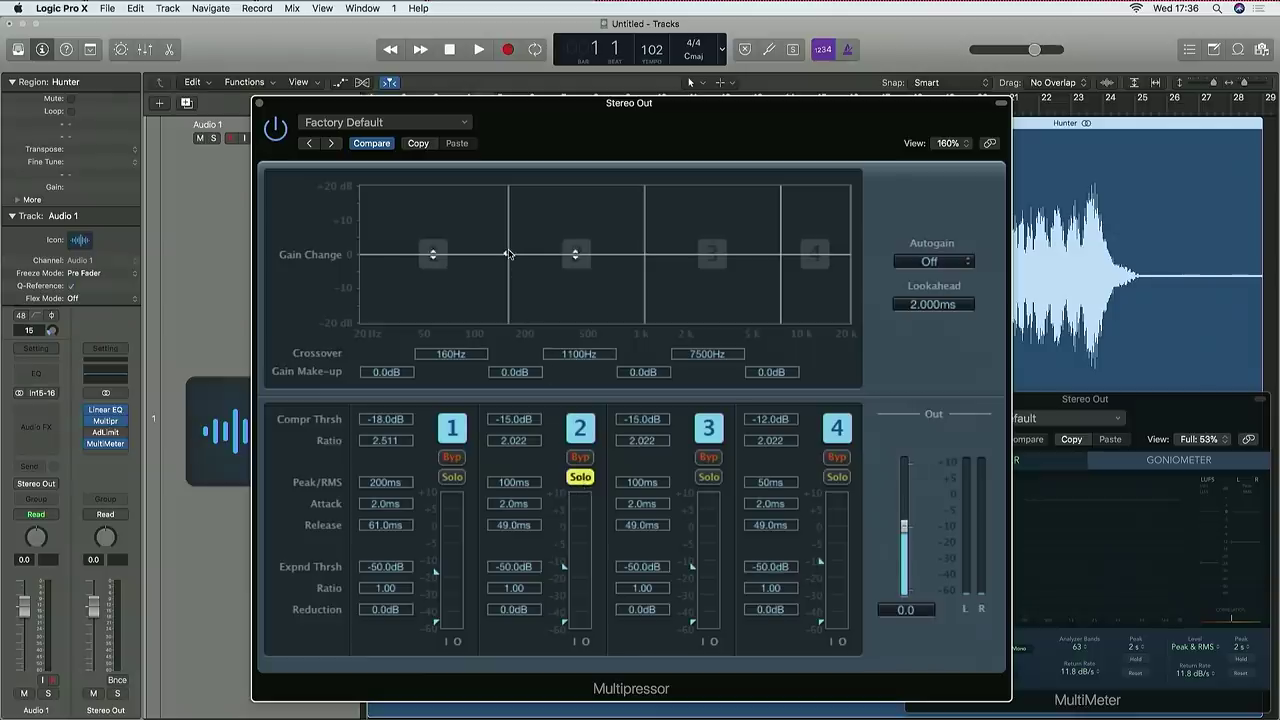
drag(508, 254, 491, 254)
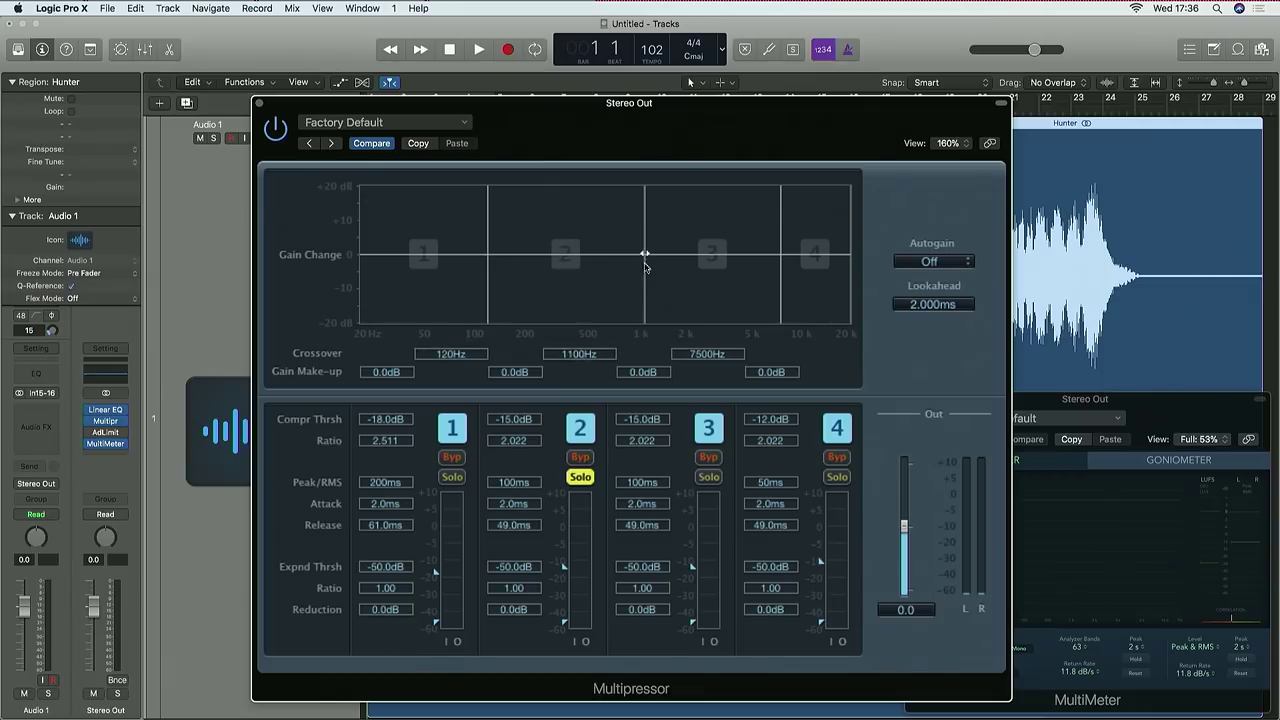
drag(645, 264, 577, 265)
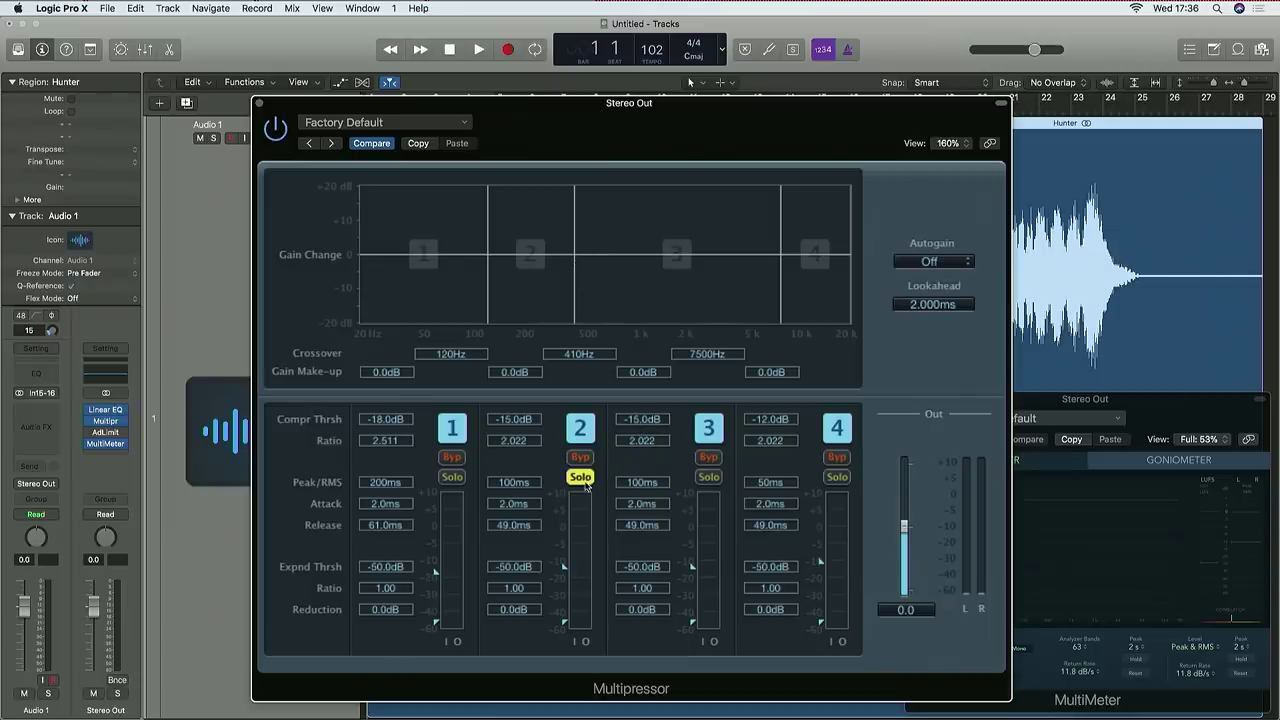
- Set a cycle range from bar 10 to bar 16 and audition the soloed Multipressor band 2 over it
drag(578, 110, 609, 163)
click(662, 100)
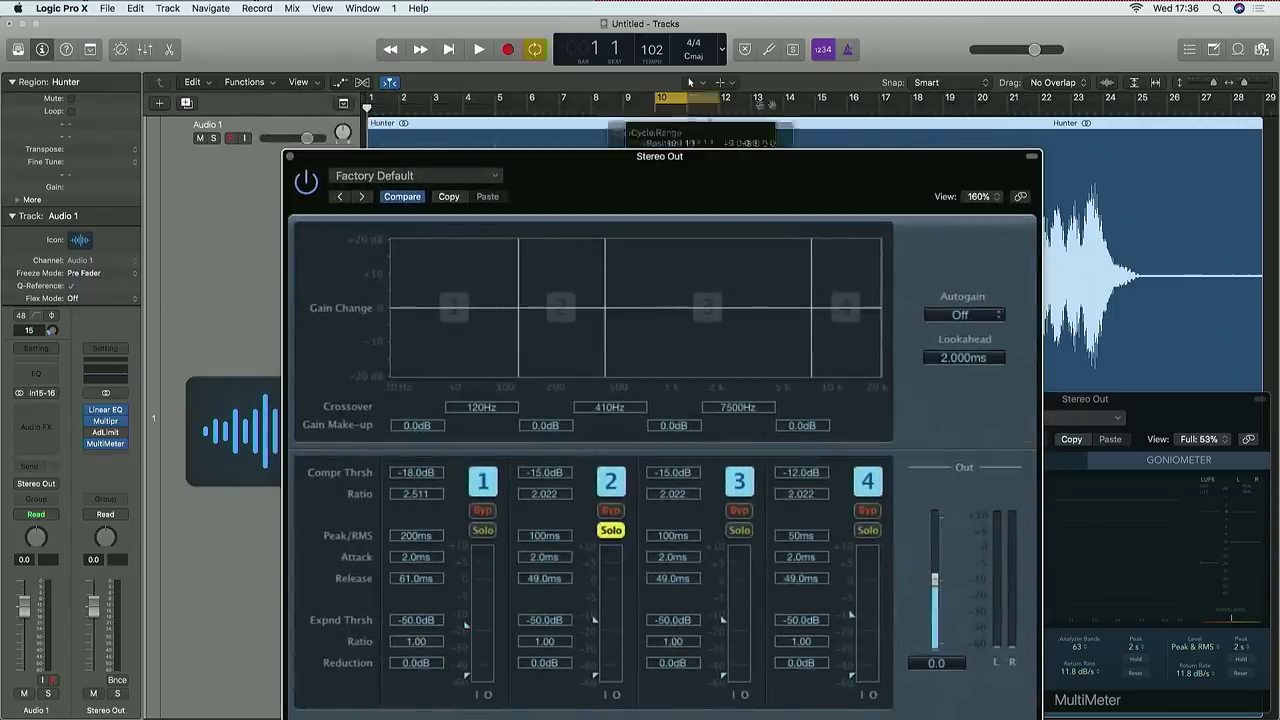
drag(612, 158, 605, 71)
key(space)
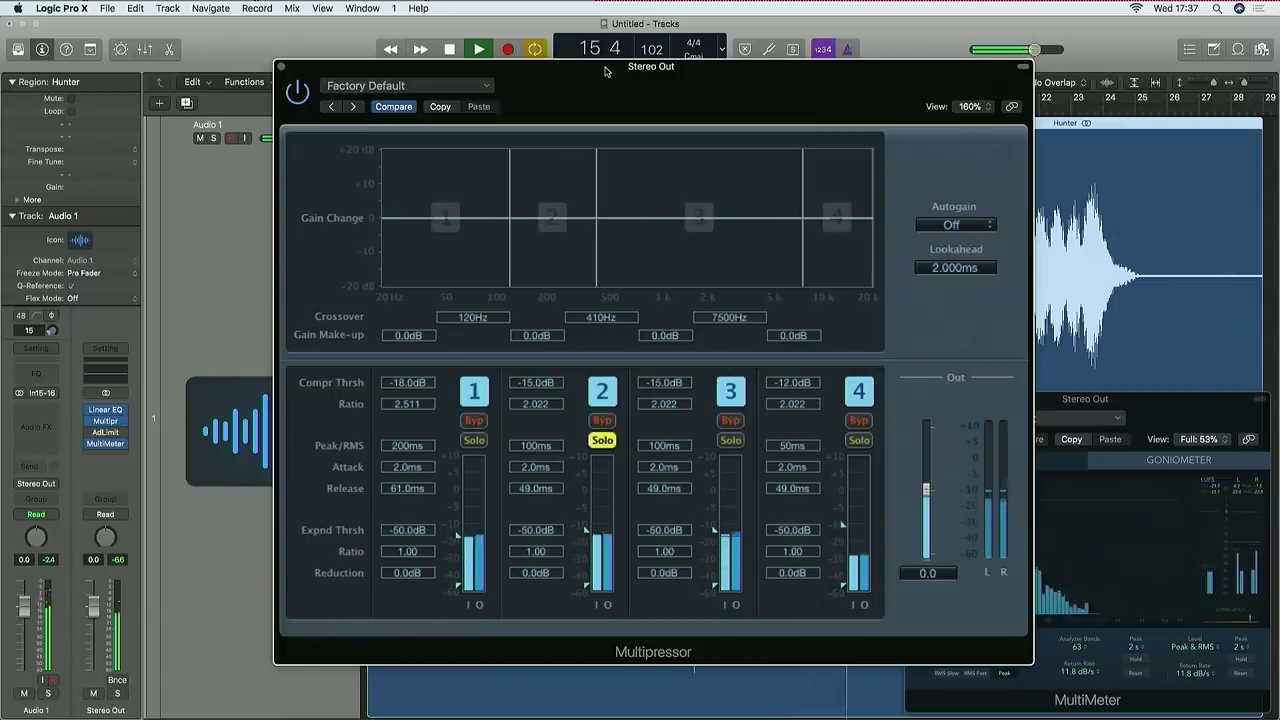
key(space)
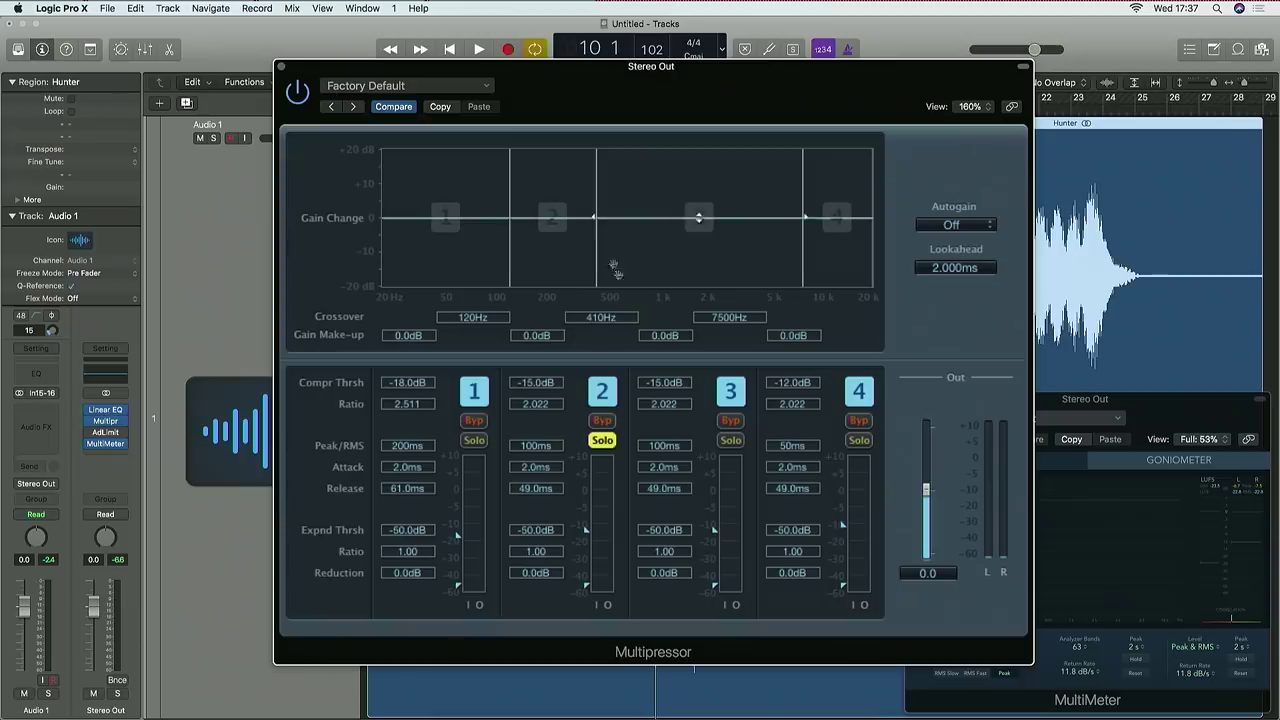
- Unsolo band 2, set its upper crossover to 520 Hz, and audition the cycle with its gain make-up lowered to -16.5 dB
click(602, 440)
mouse_move(552, 218)
mouse_down()
mouse_move(552, 267)
mouse_move(613, 252)
mouse_up()
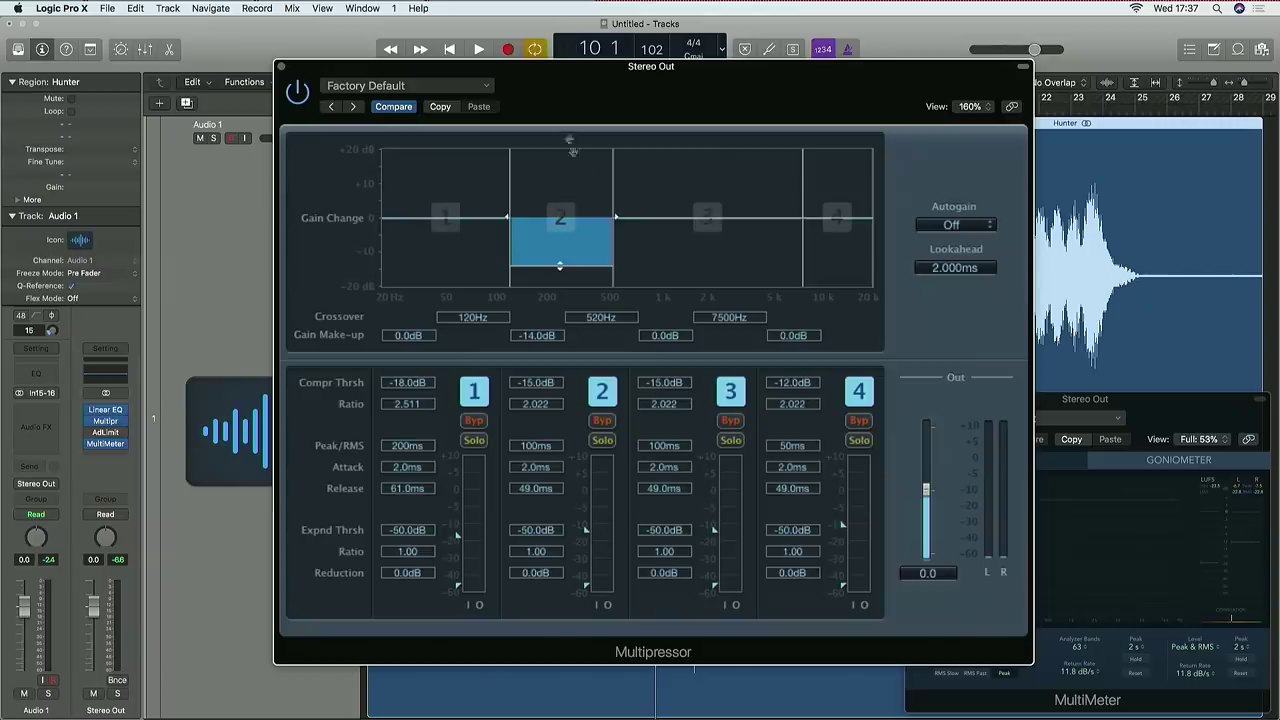
drag(558, 67, 575, 122)
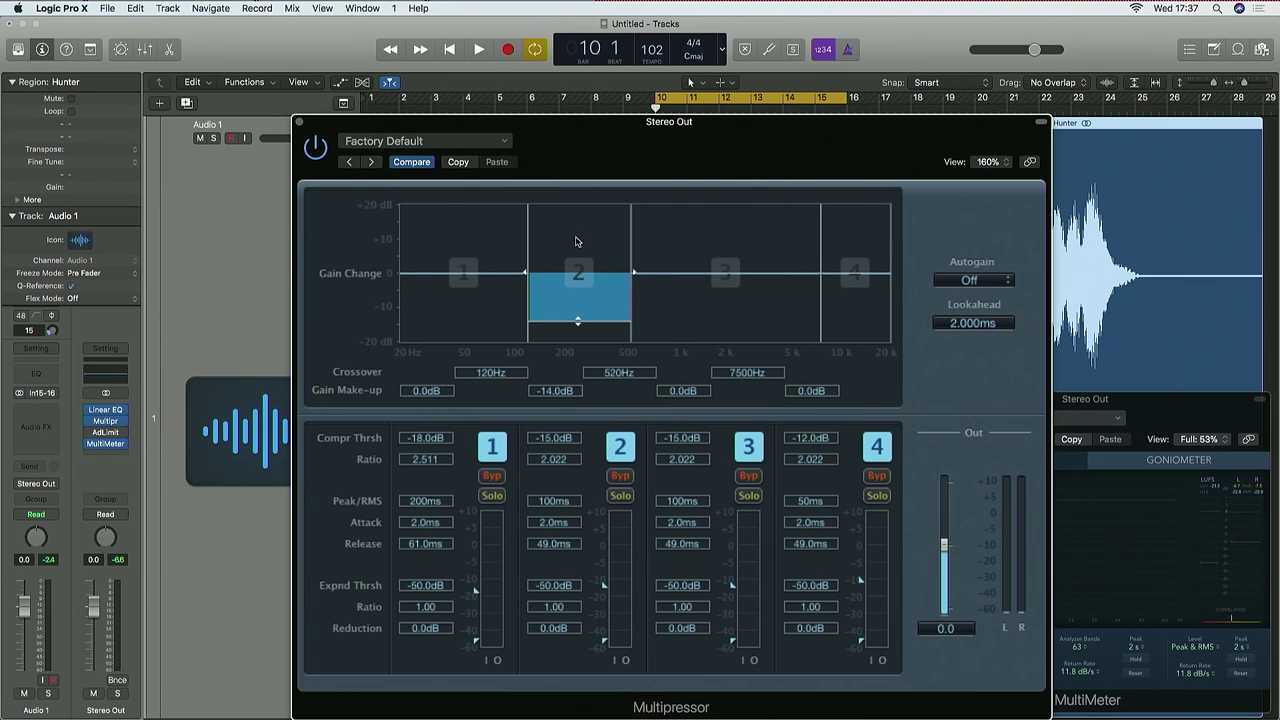
key(space)
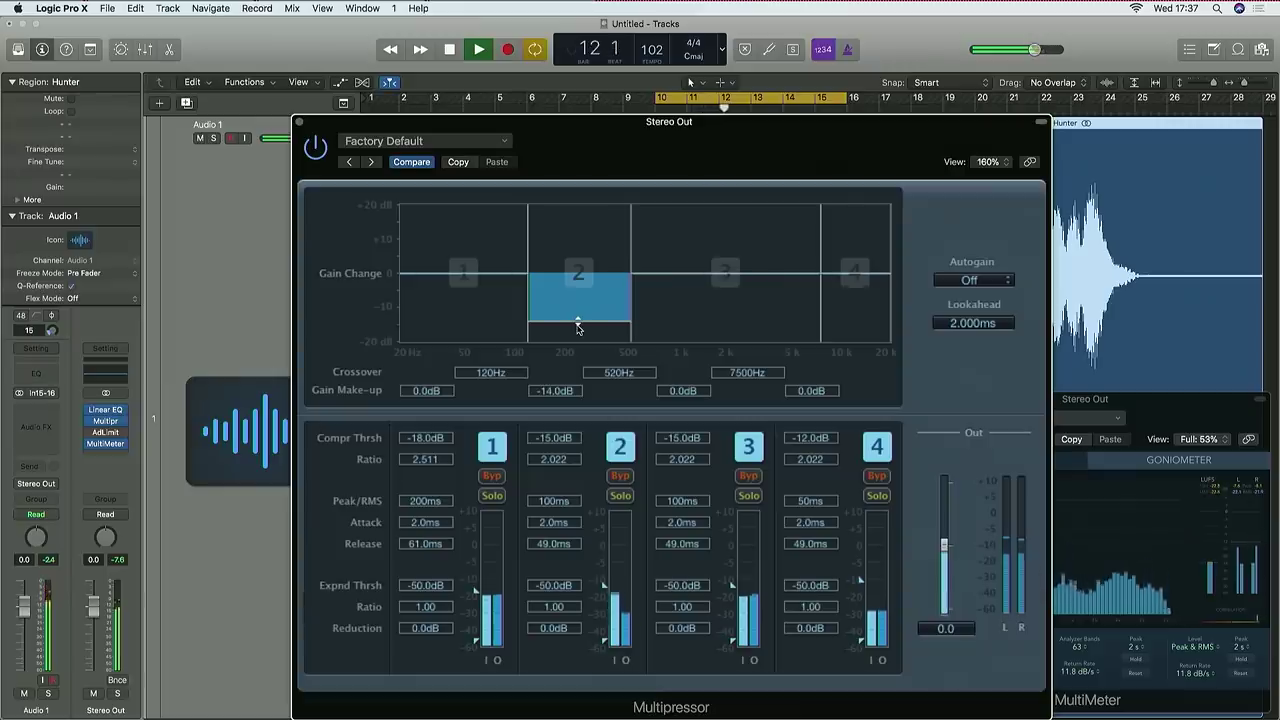
mouse_move(578, 327)
mouse_down()
mouse_move(574, 244)
mouse_move(574, 333)
mouse_up()
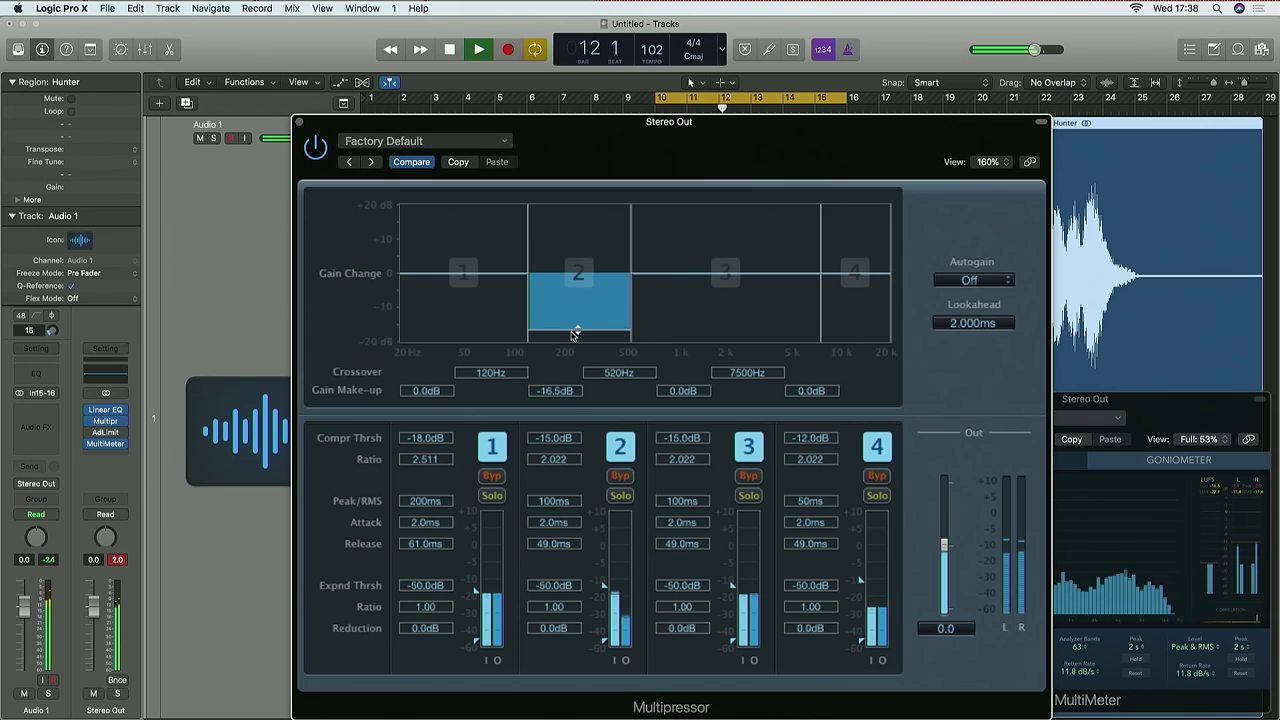
- Raise the Multipressor band 2 gain make-up to 1.5 dB and stop playback
drag(574, 333, 569, 268)
key(space)
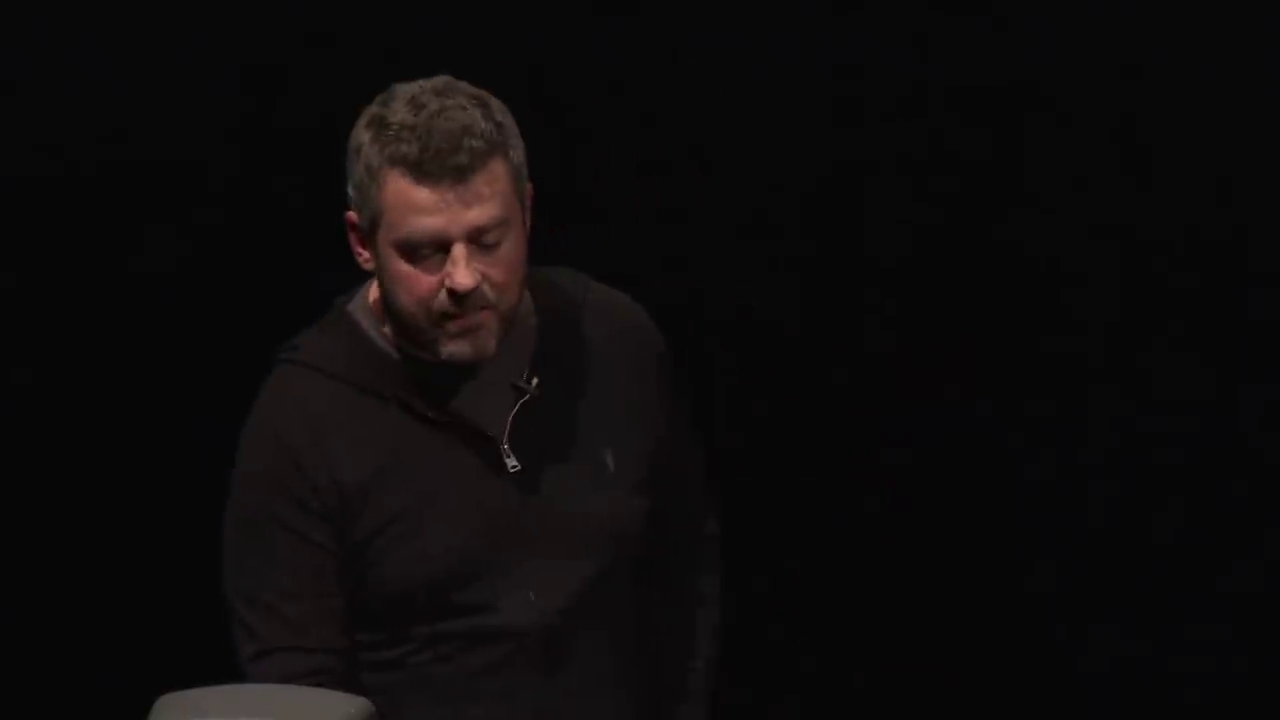
drag(578, 264, 578, 268)
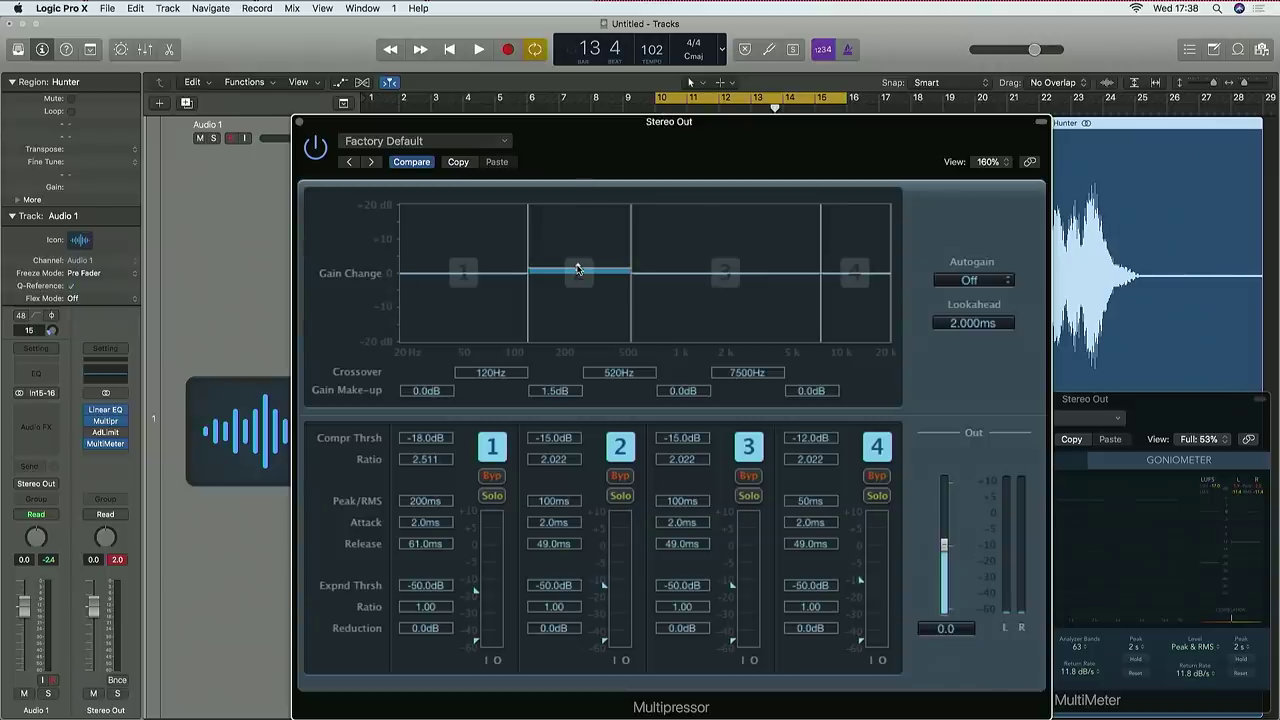
- Solo Multipressor band 2 and set its compression threshold to -25.5 dB
click(627, 497)
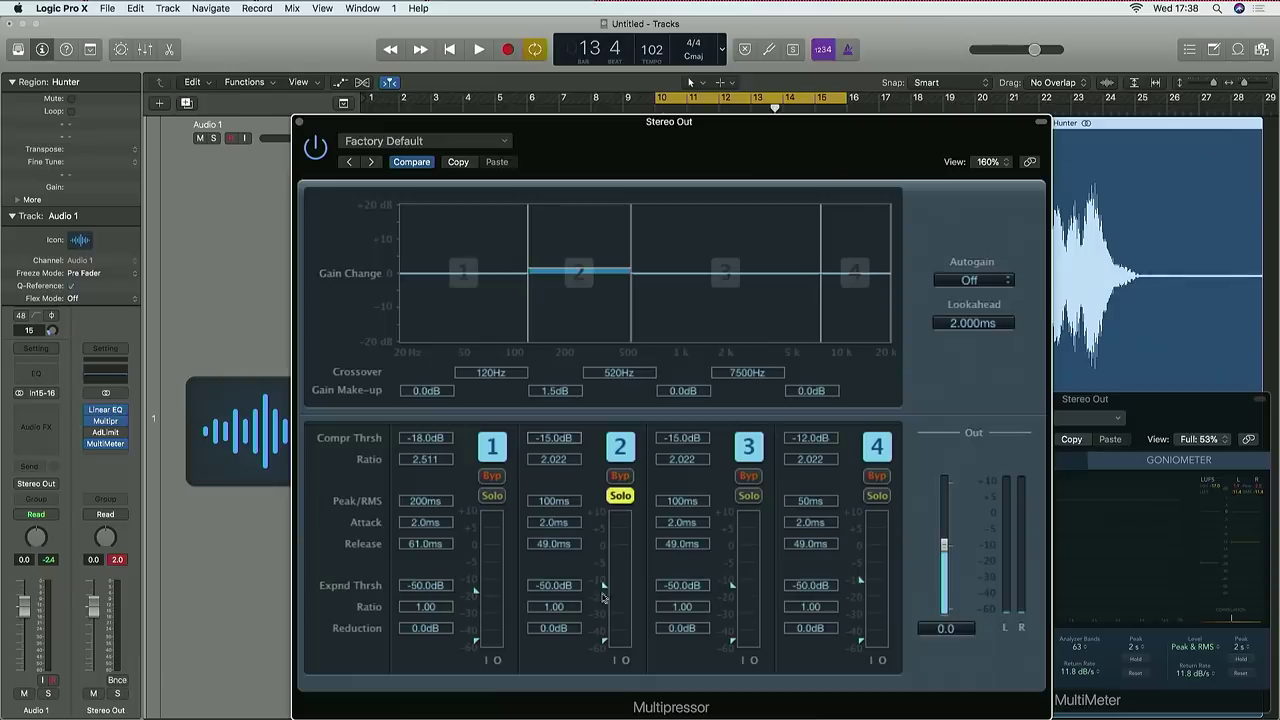
drag(604, 594, 604, 608)
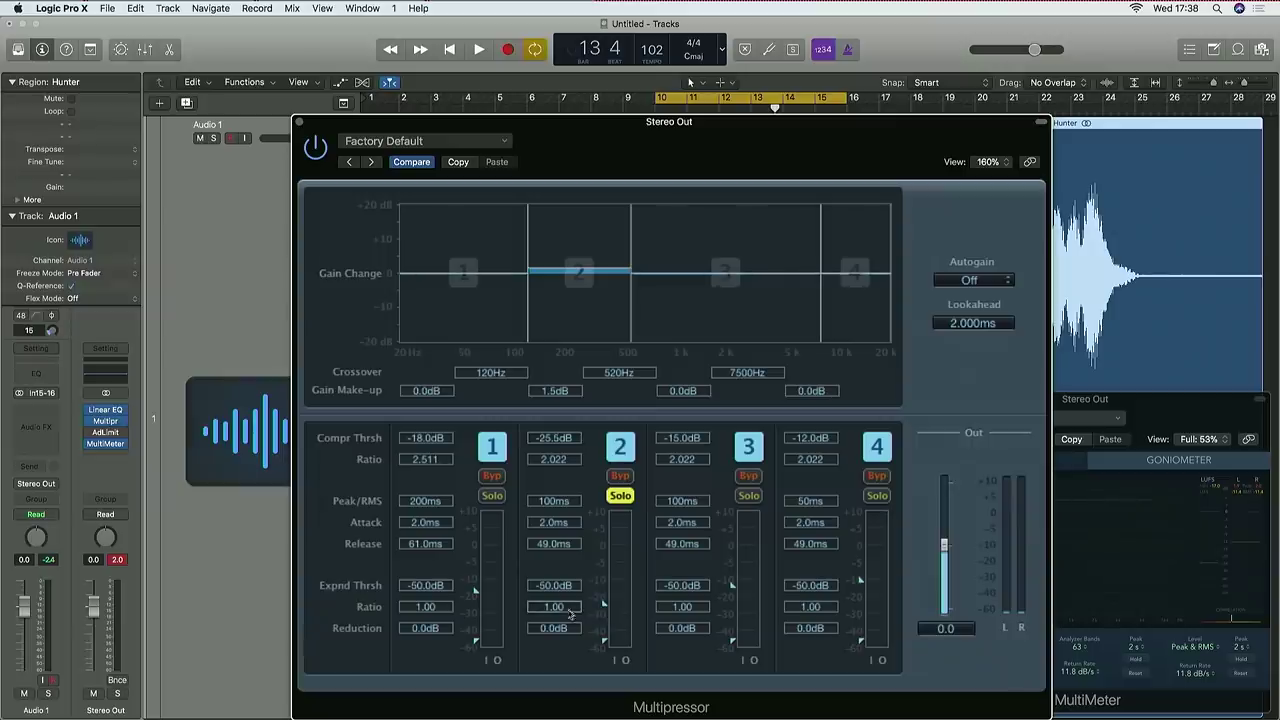
- Set Multipressor band 2's expander ratio to 1.64 and lower its compression threshold to -28.0 dB while auditioning the soloed band
mouse_move(560, 612)
mouse_down()
mouse_move(561, 591)
mouse_move(559, 604)
mouse_up()
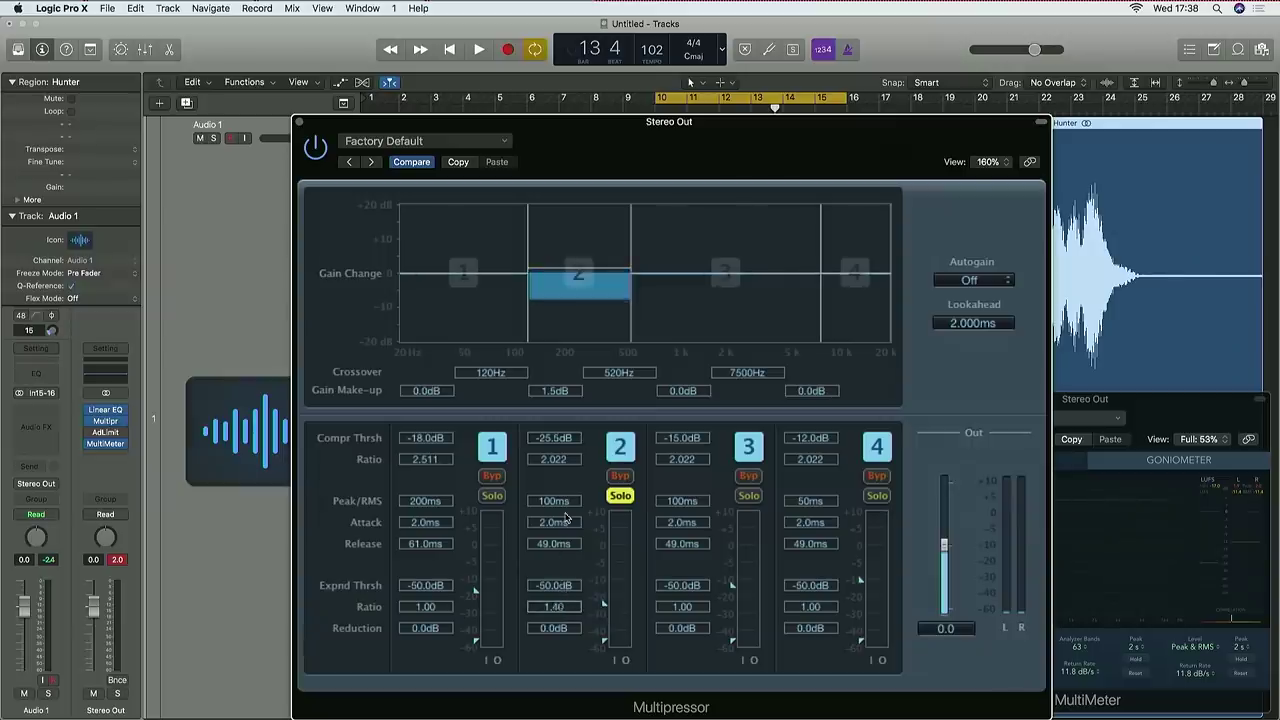
drag(566, 517, 566, 503)
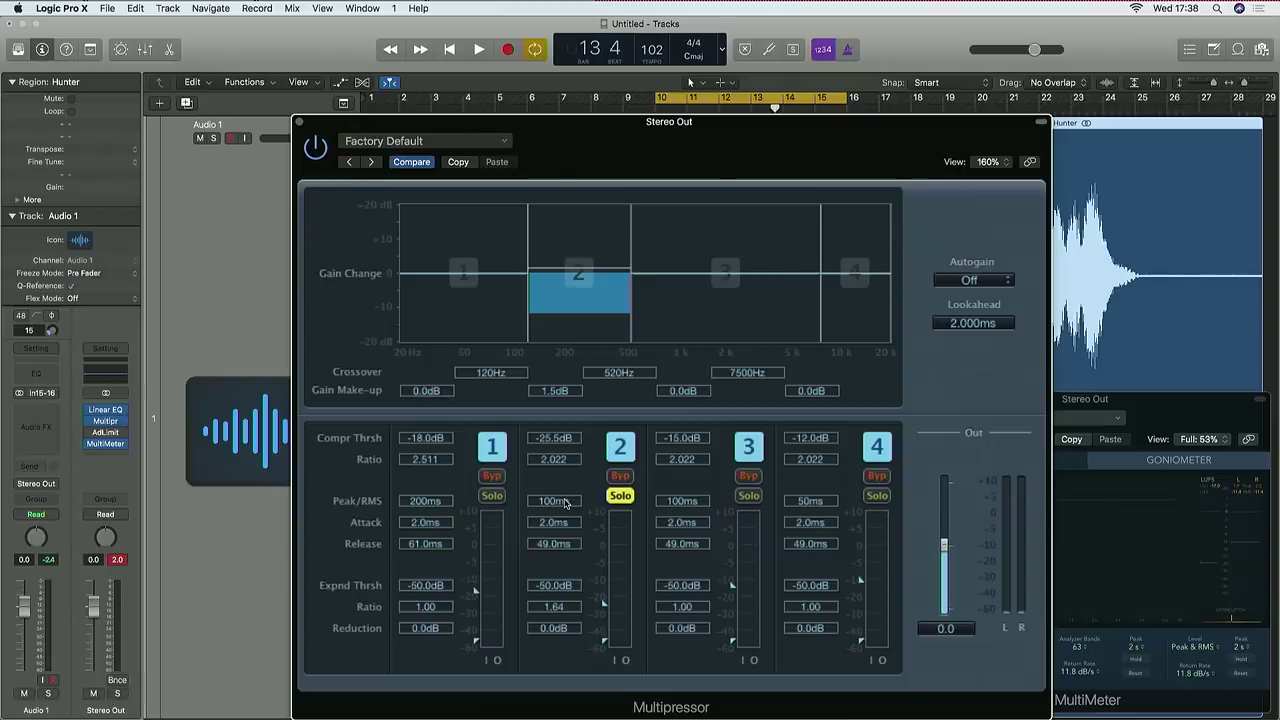
key(space)
drag(609, 605, 603, 610)
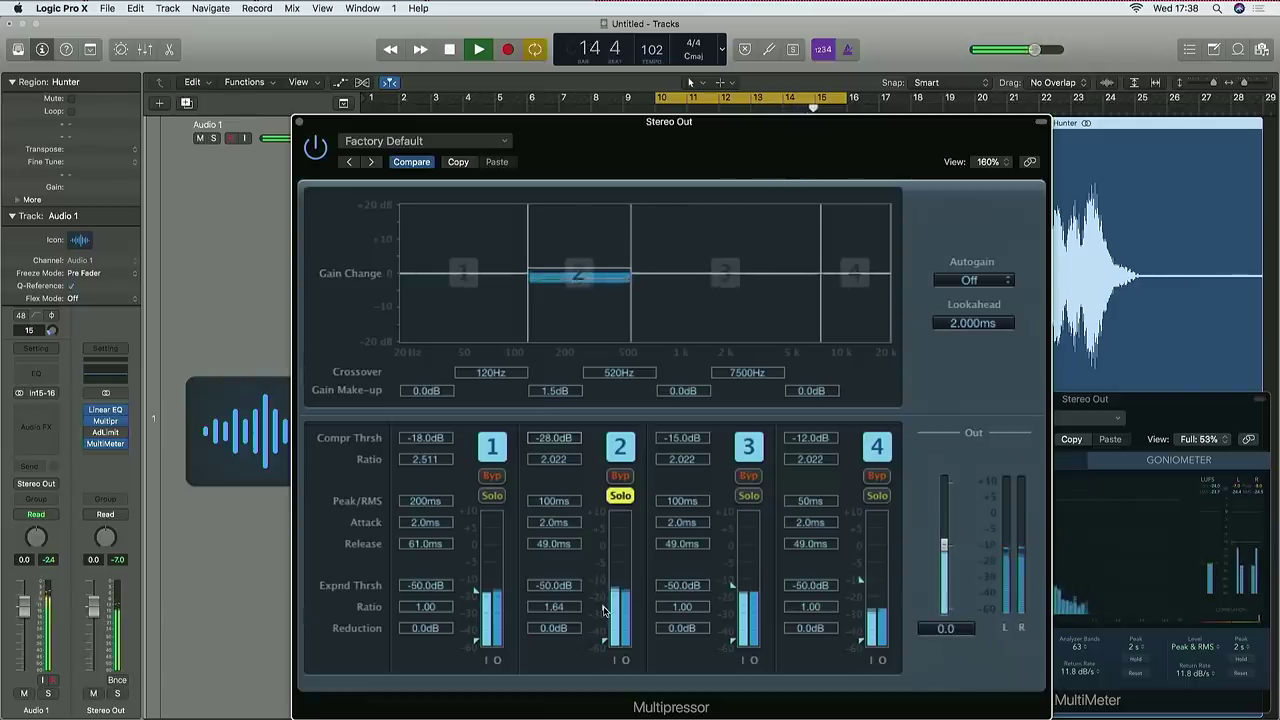
key(space)
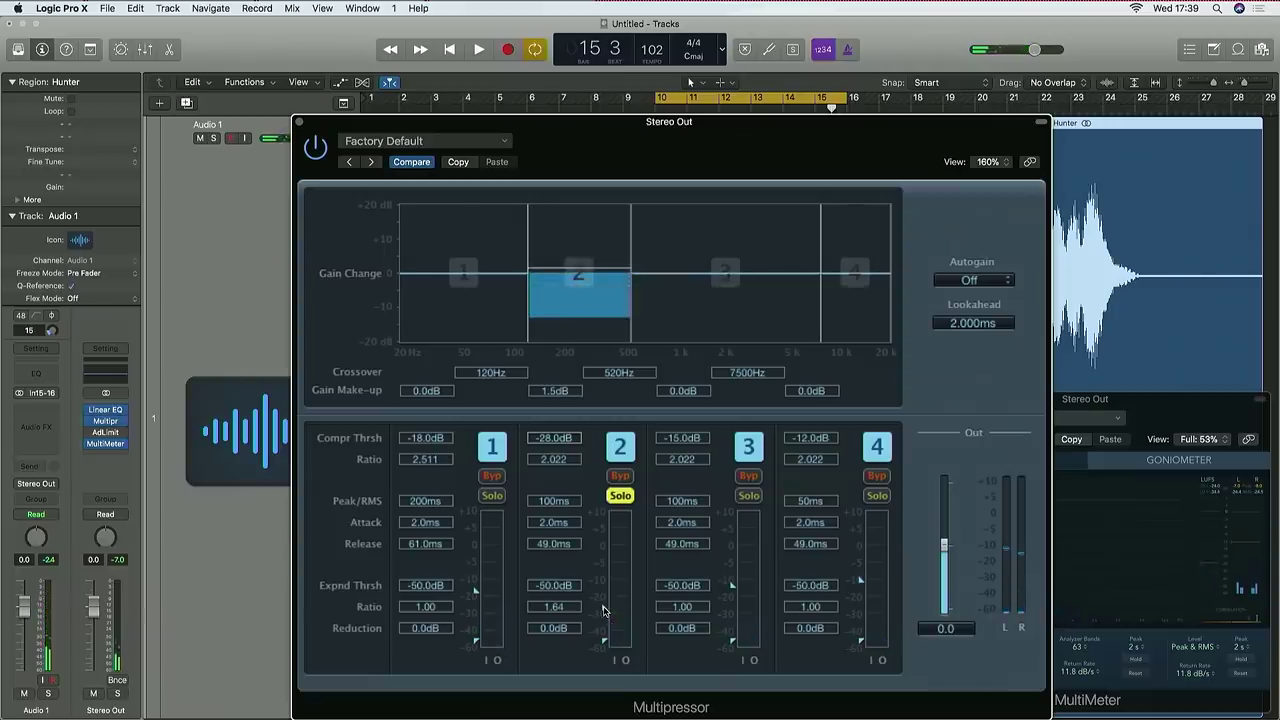
- Unsolo band 2 and raise its gain make-up to 2.0 dB while the cycle plays
click(621, 496)
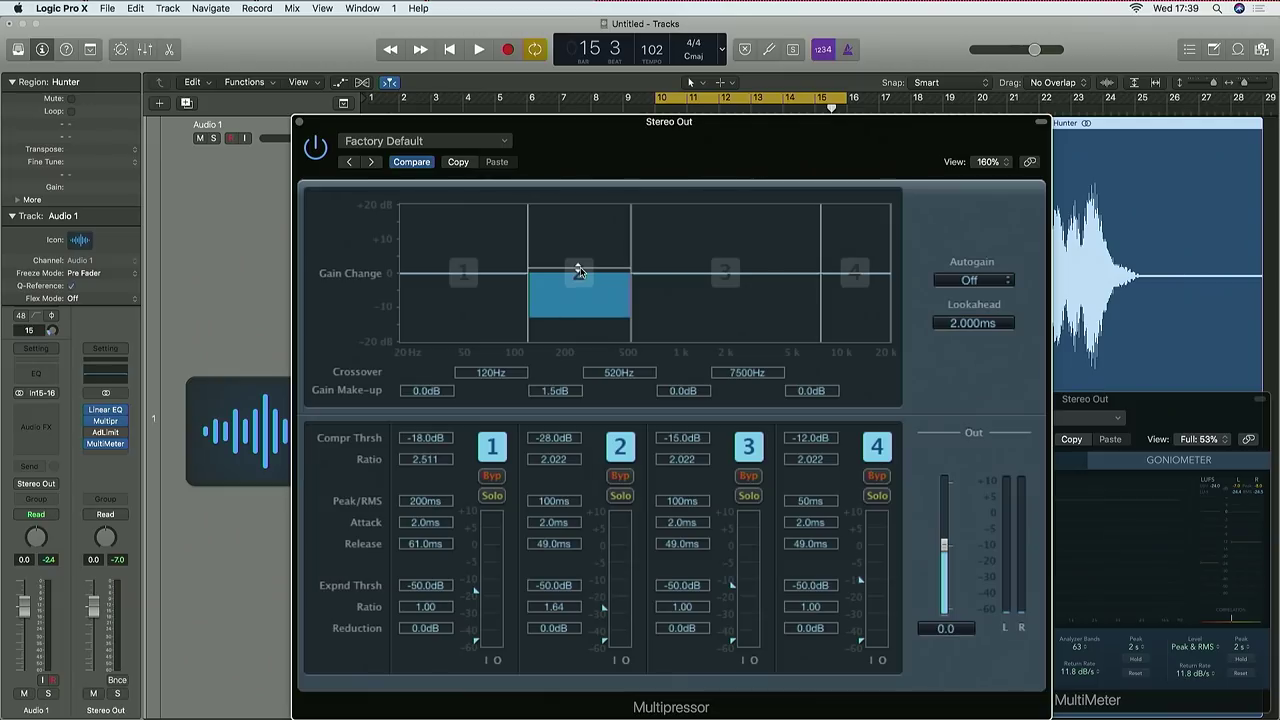
key(space)
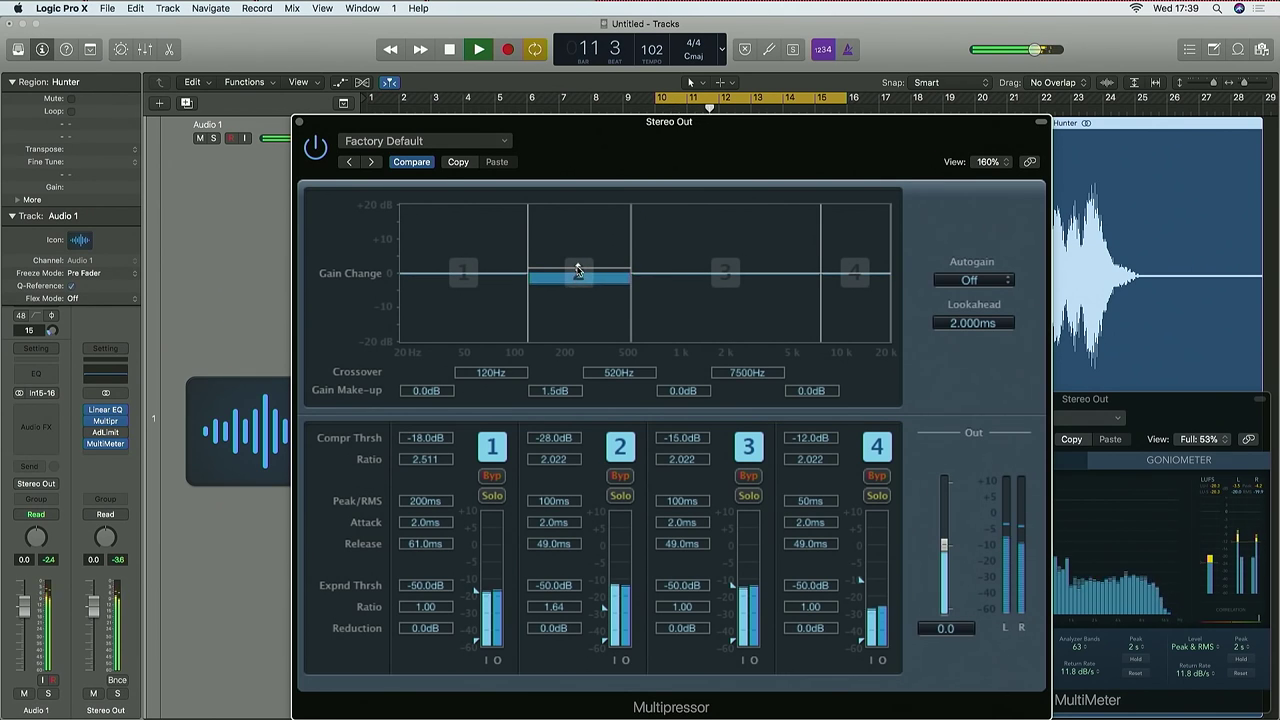
drag(578, 270, 578, 268)
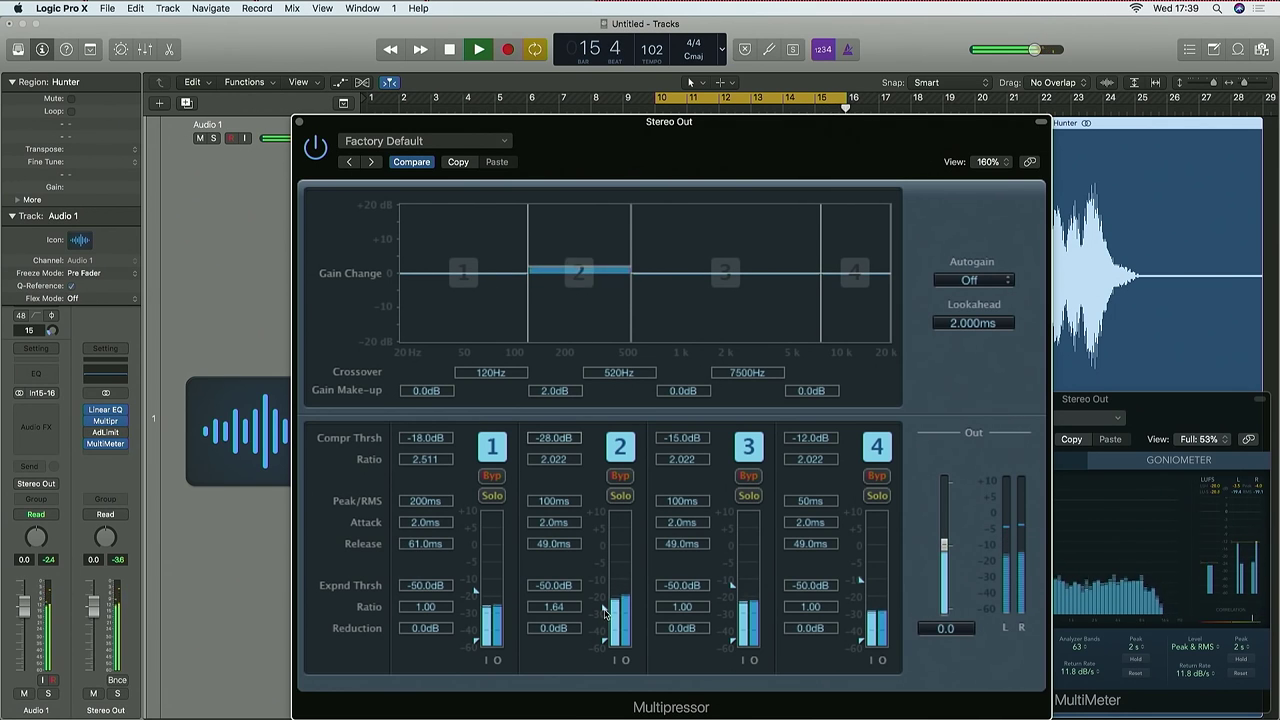
- Set band 2's compression threshold to -30.0 dB, expander ratio to 1.77 and gain make-up to 5.5 dB, playing on with the cycle turned off
drag(563, 612, 668, 307)
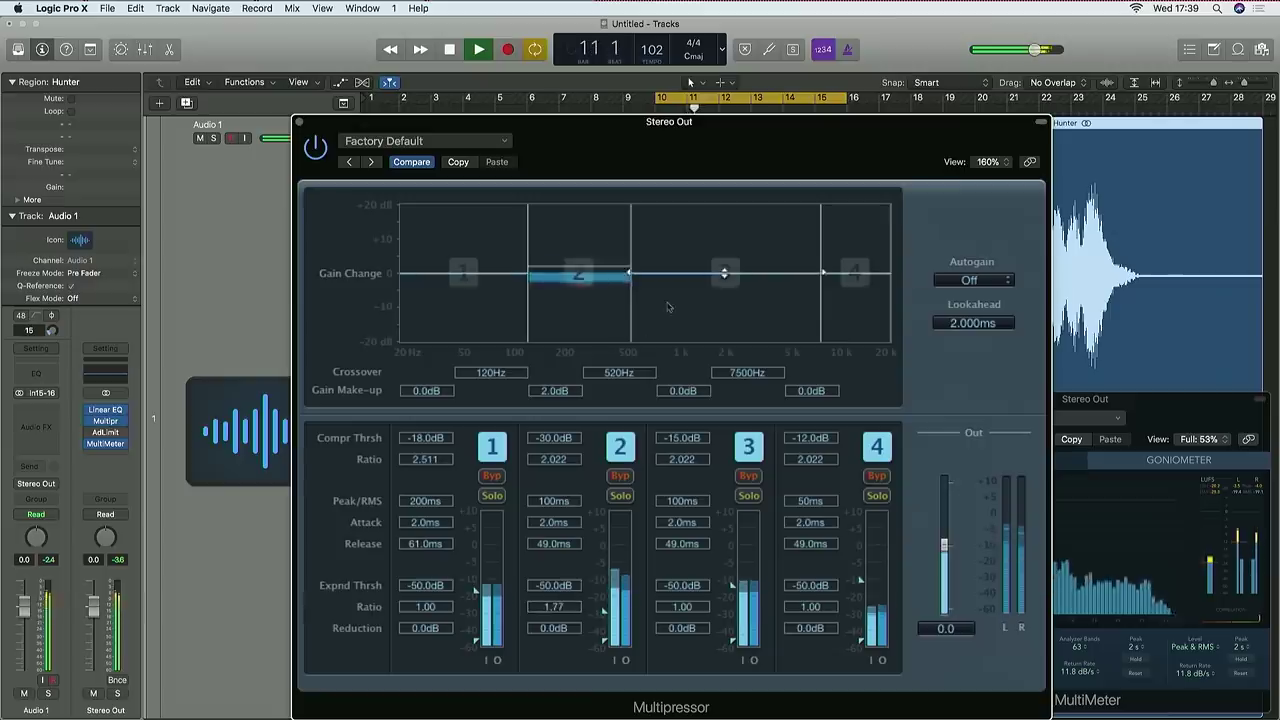
click(762, 100)
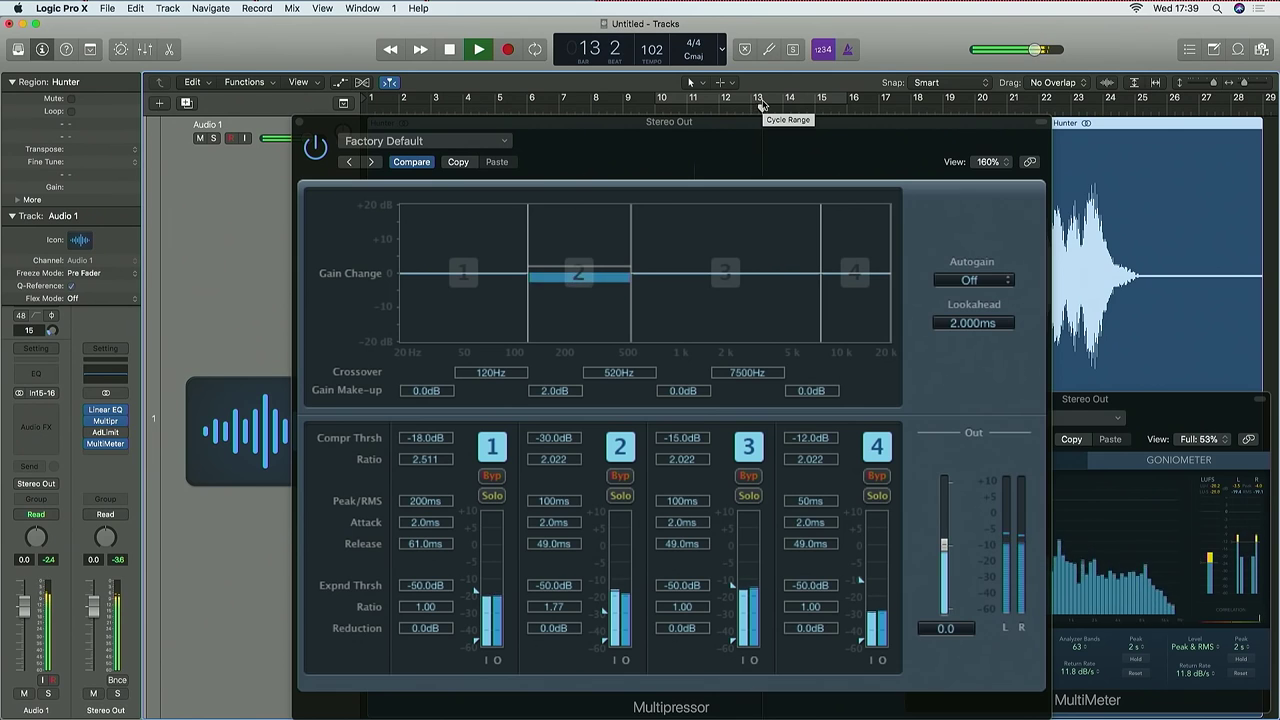
click(578, 268)
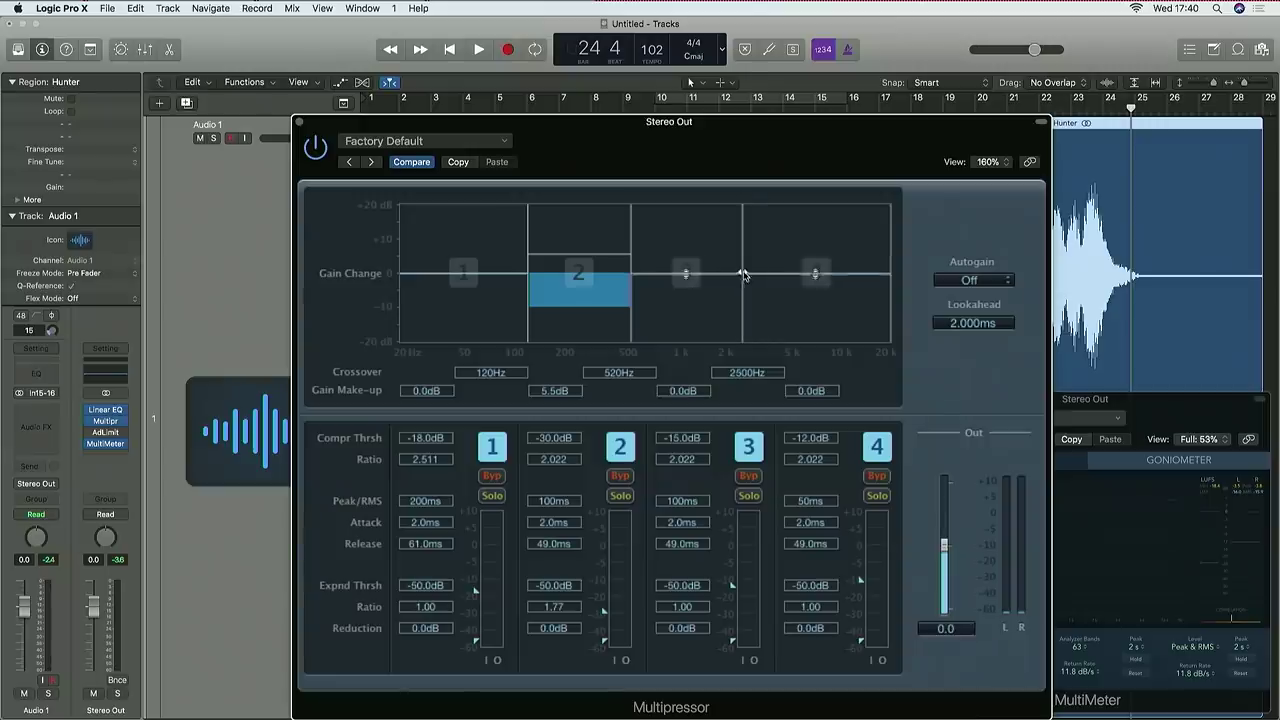
- Set band 3's upper crossover to 2500 Hz, compression threshold to -29.0 dB and expander ratio to 2.56, with the band soloed
drag(744, 275, 745, 274)
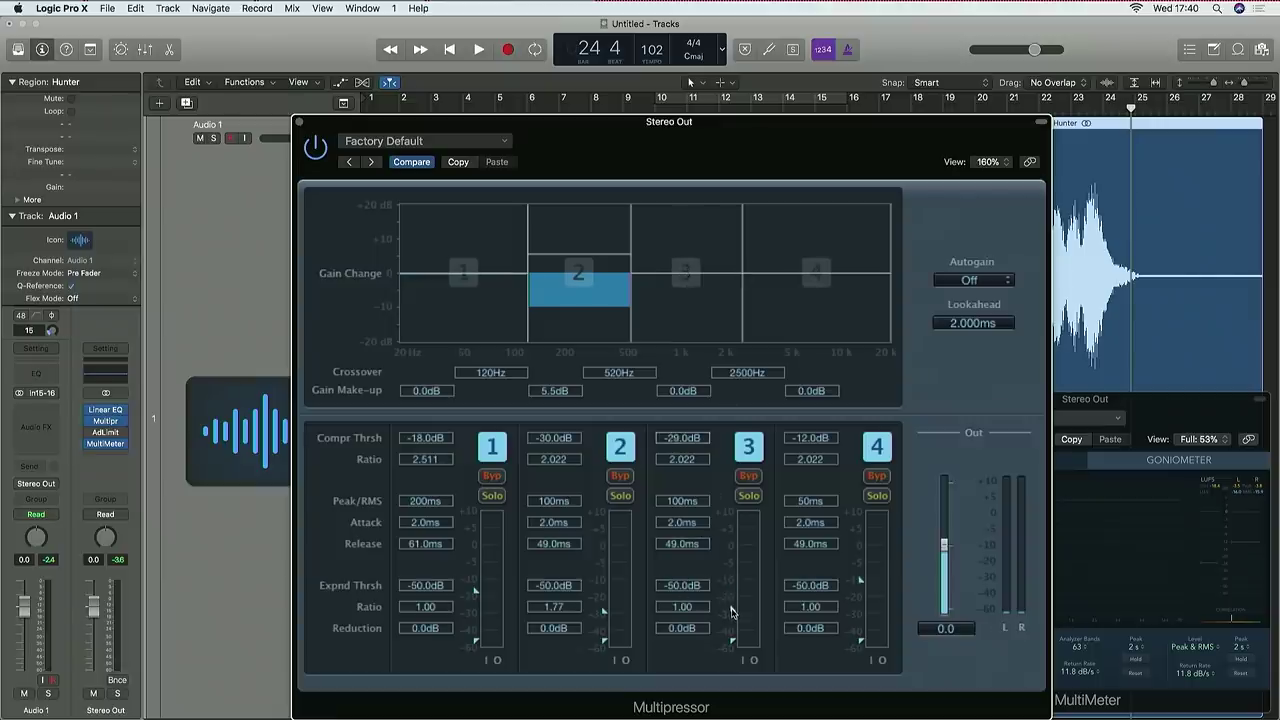
click(749, 496)
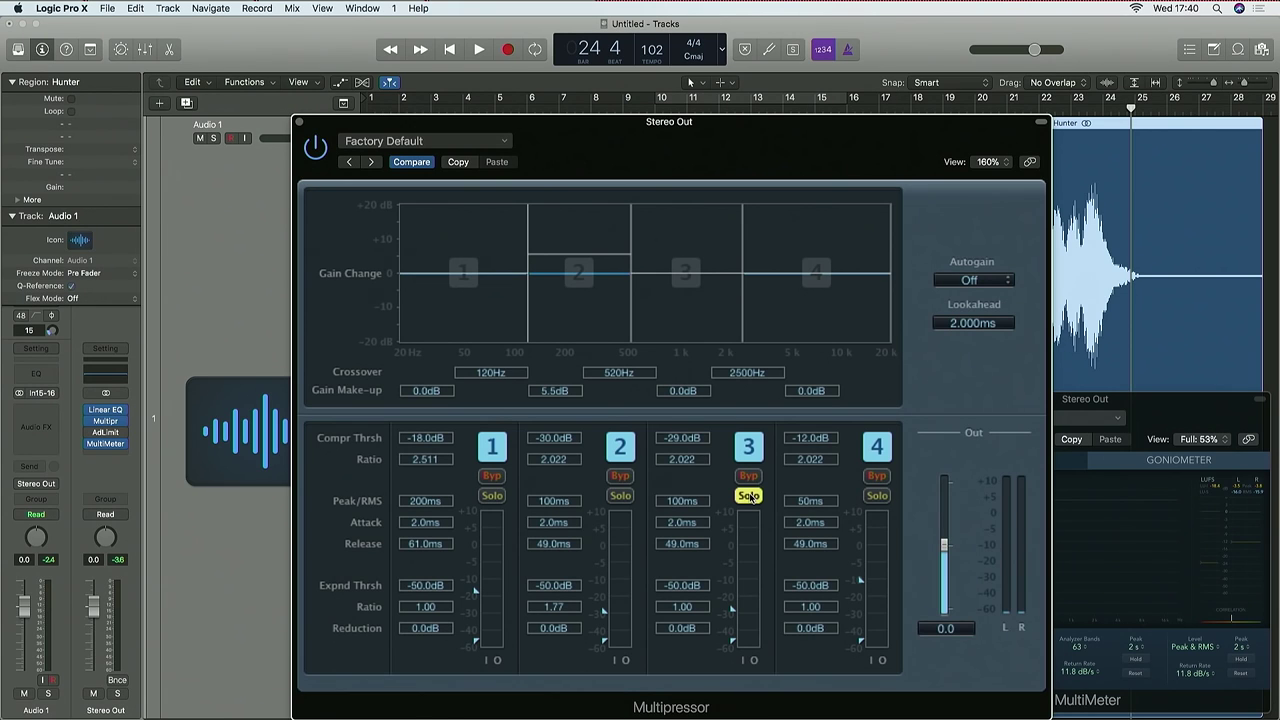
drag(708, 607, 707, 598)
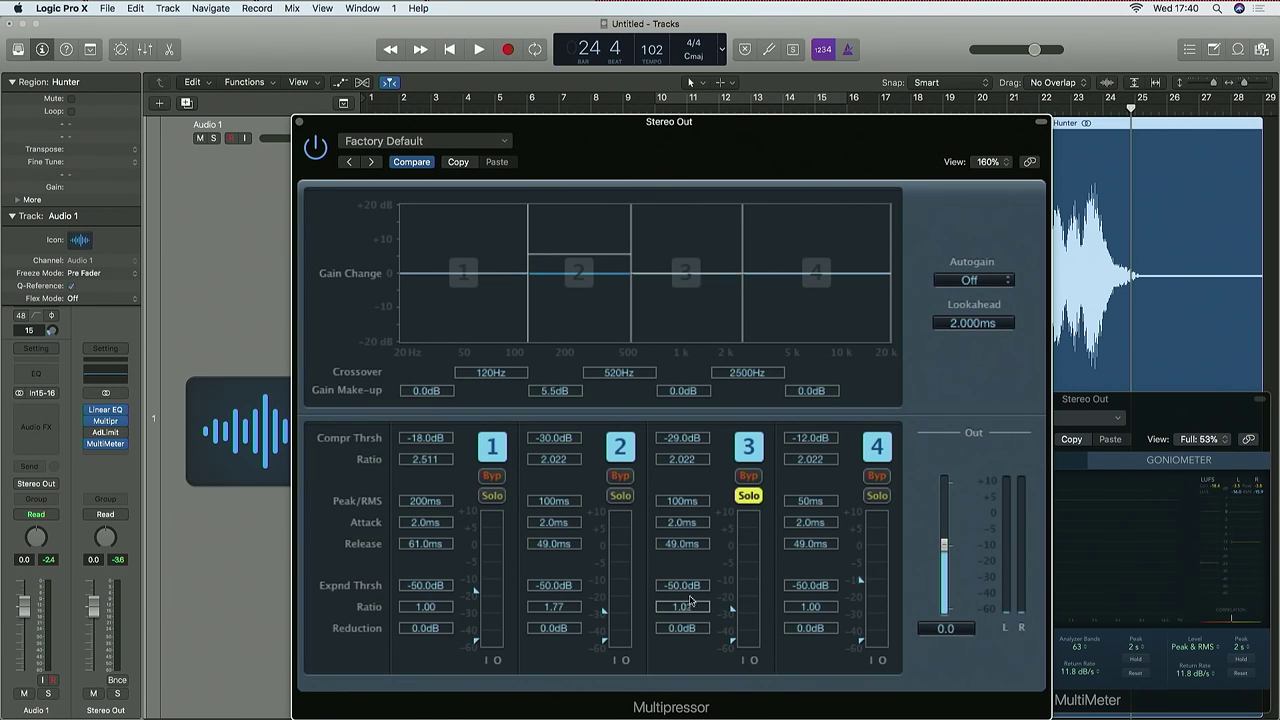
drag(692, 548, 696, 468)
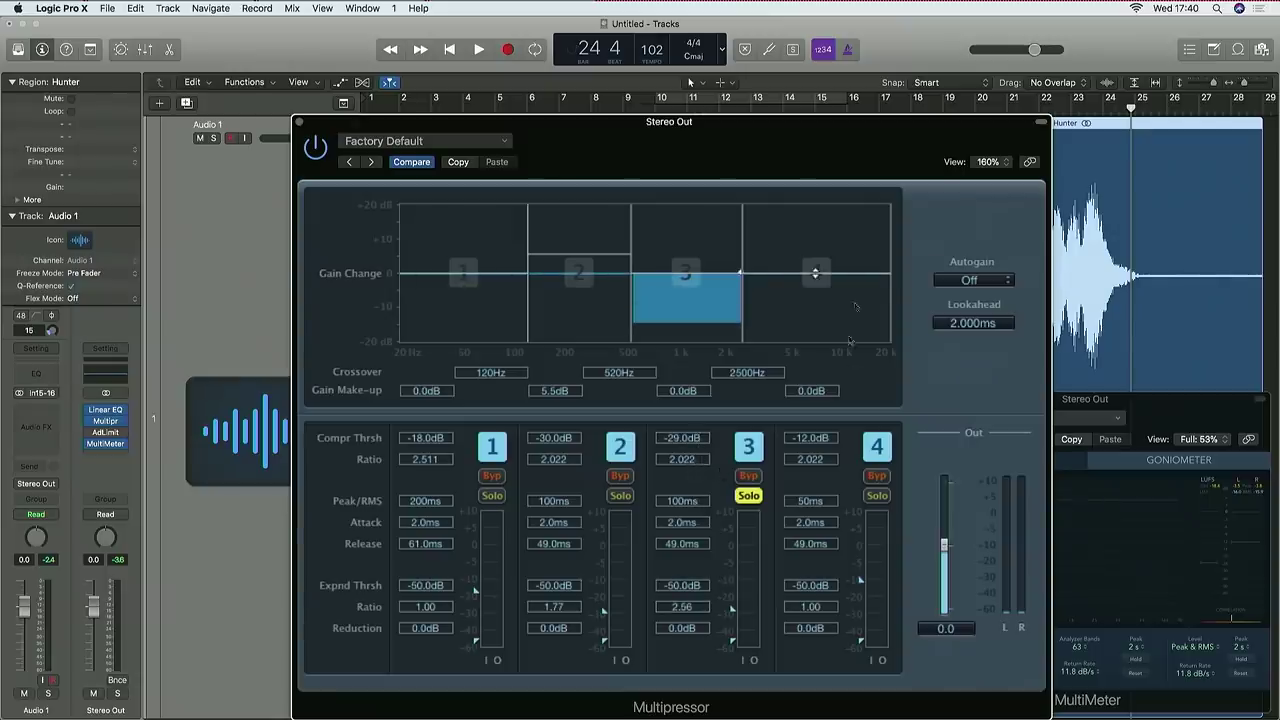
- Play the bar 10 to 16 cycle and set soloed band 3's compression threshold to -30.5 dB, gain make-up to 2.0 dB and attack to 16.0 ms
click(735, 103)
key(space)
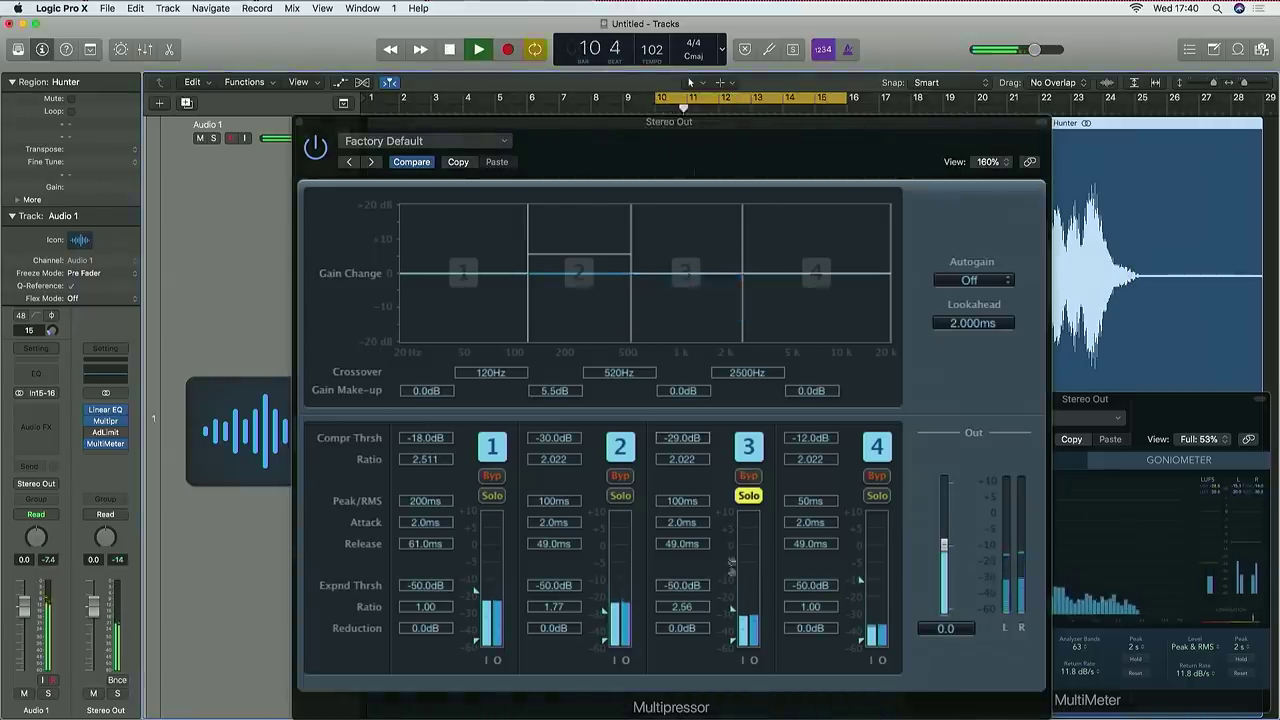
drag(731, 612, 732, 615)
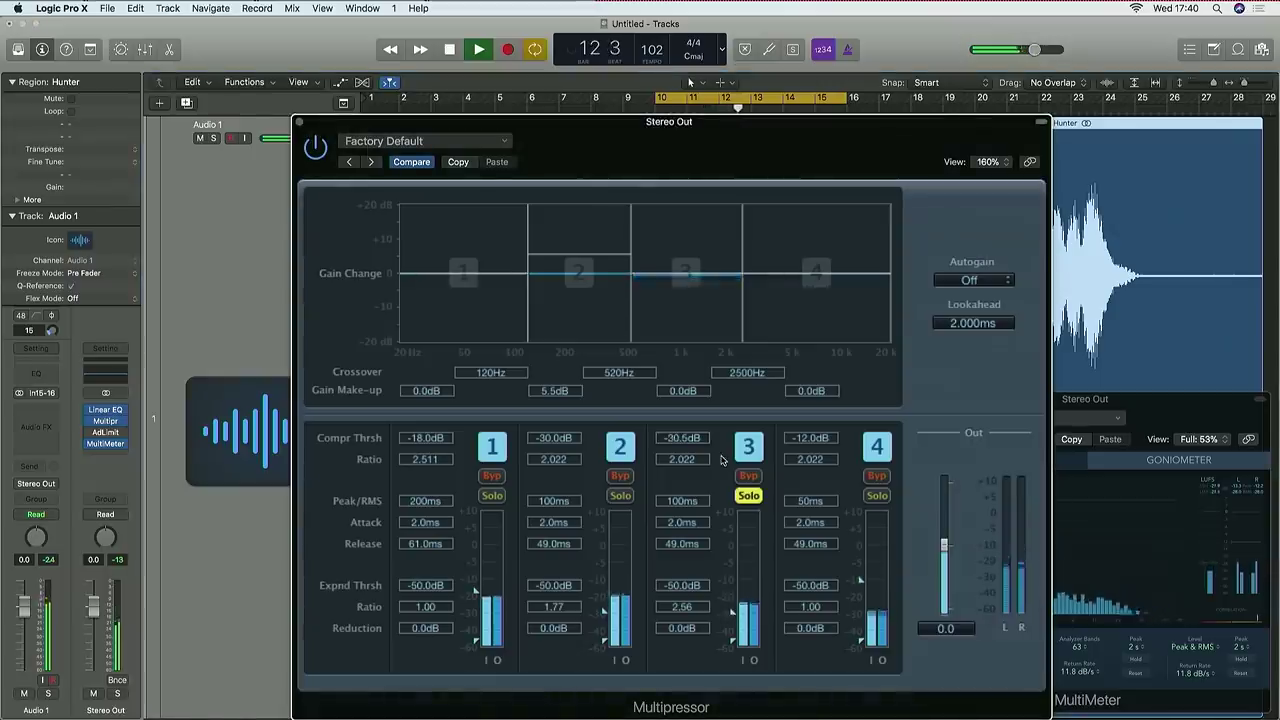
drag(685, 273, 686, 268)
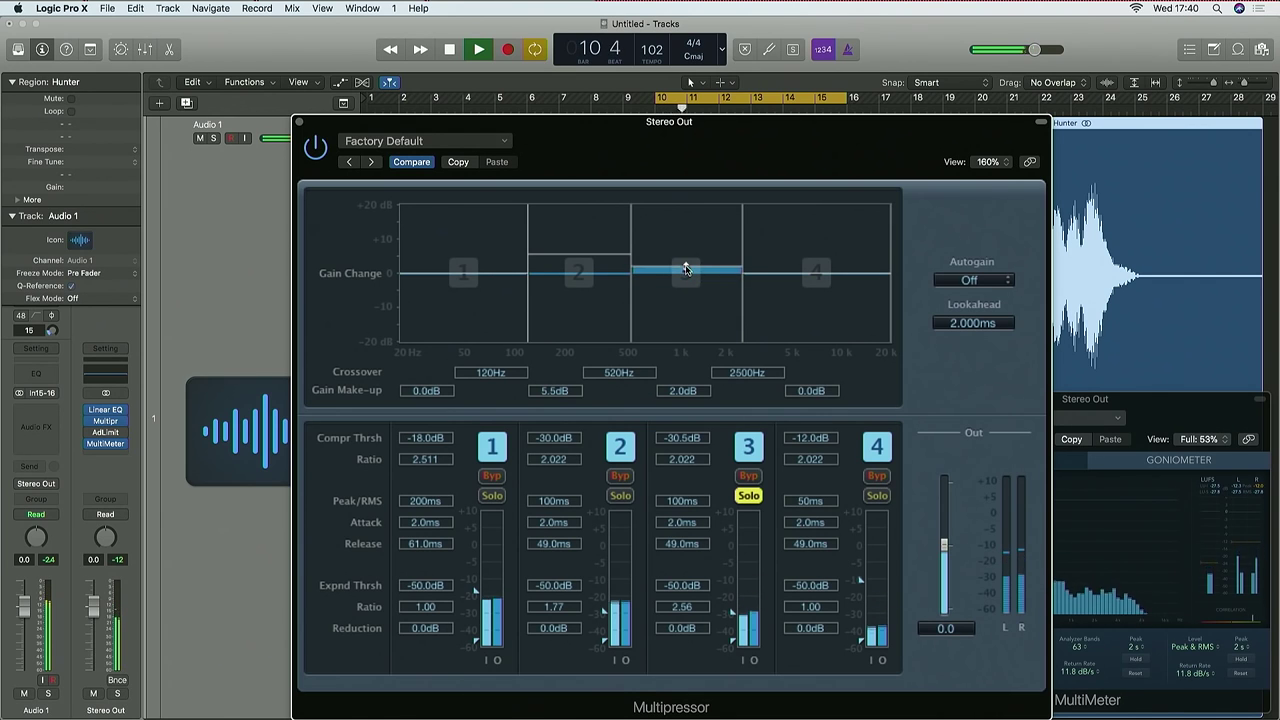
drag(674, 524, 673, 496)
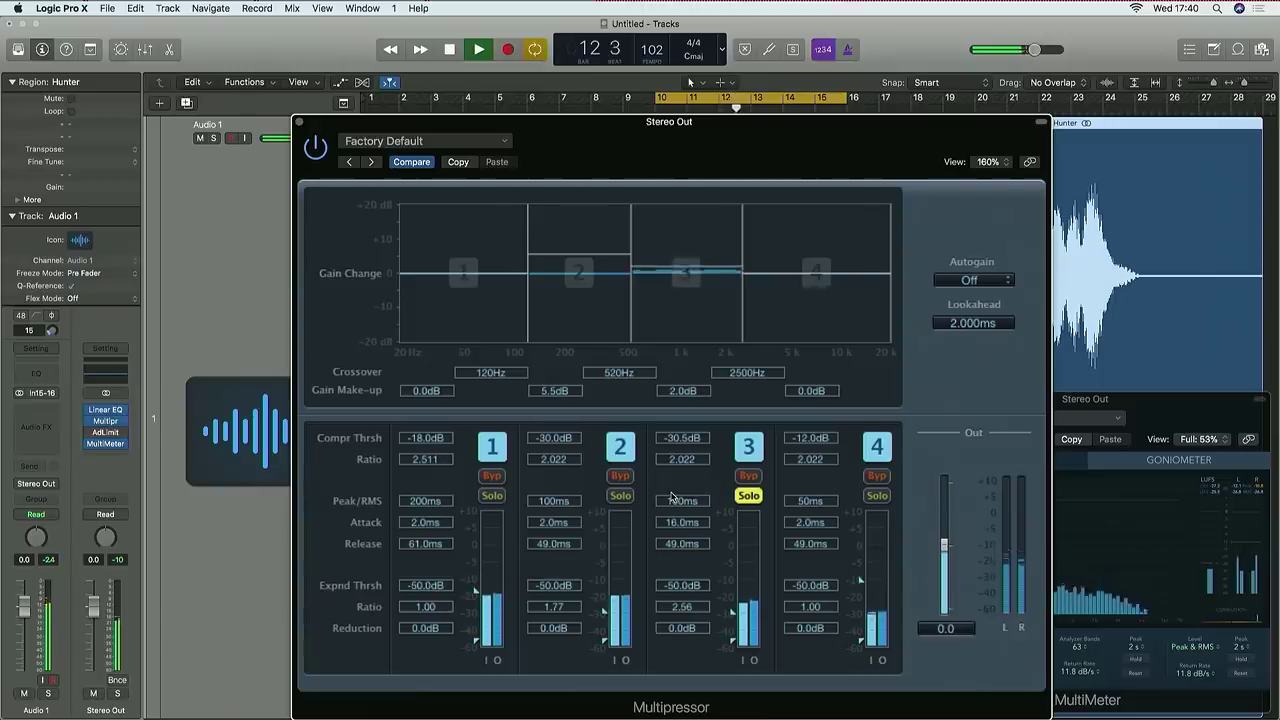
- Solo band 2 alongside band 3, lower band 2's gain make-up to 5.0 dB, and unsolo both bands
click(620, 496)
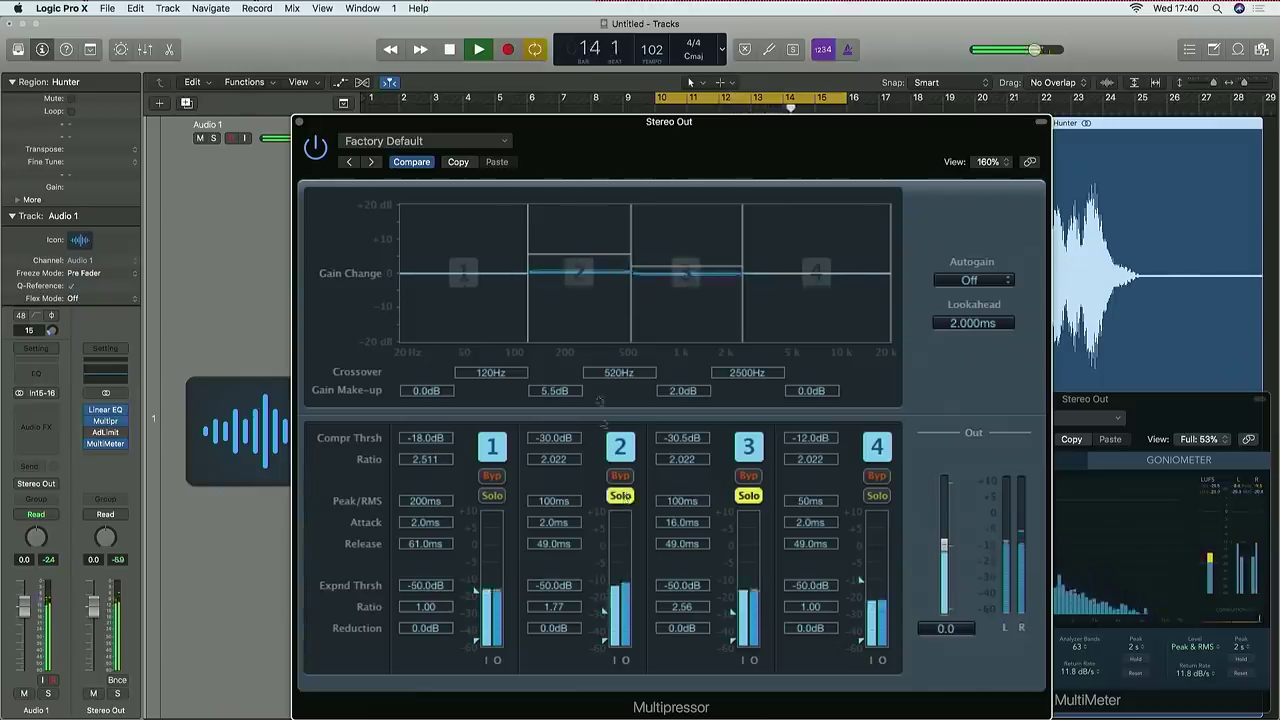
drag(577, 256, 580, 263)
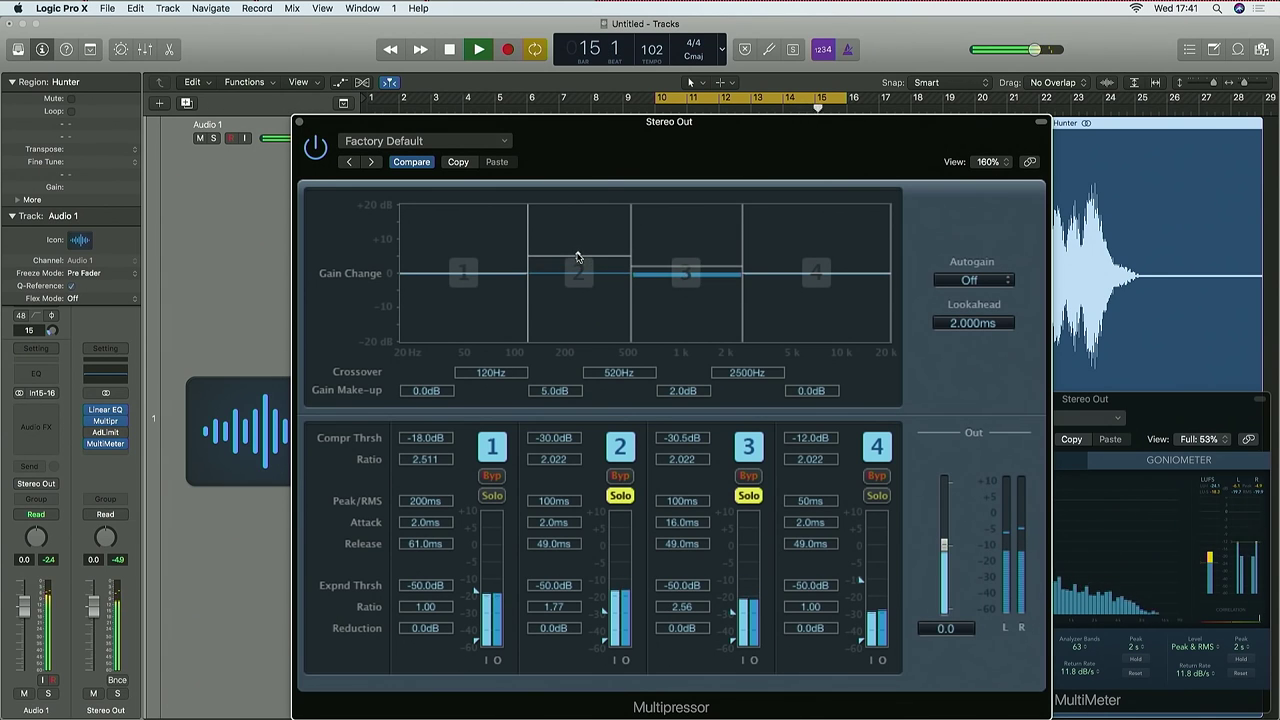
click(620, 496)
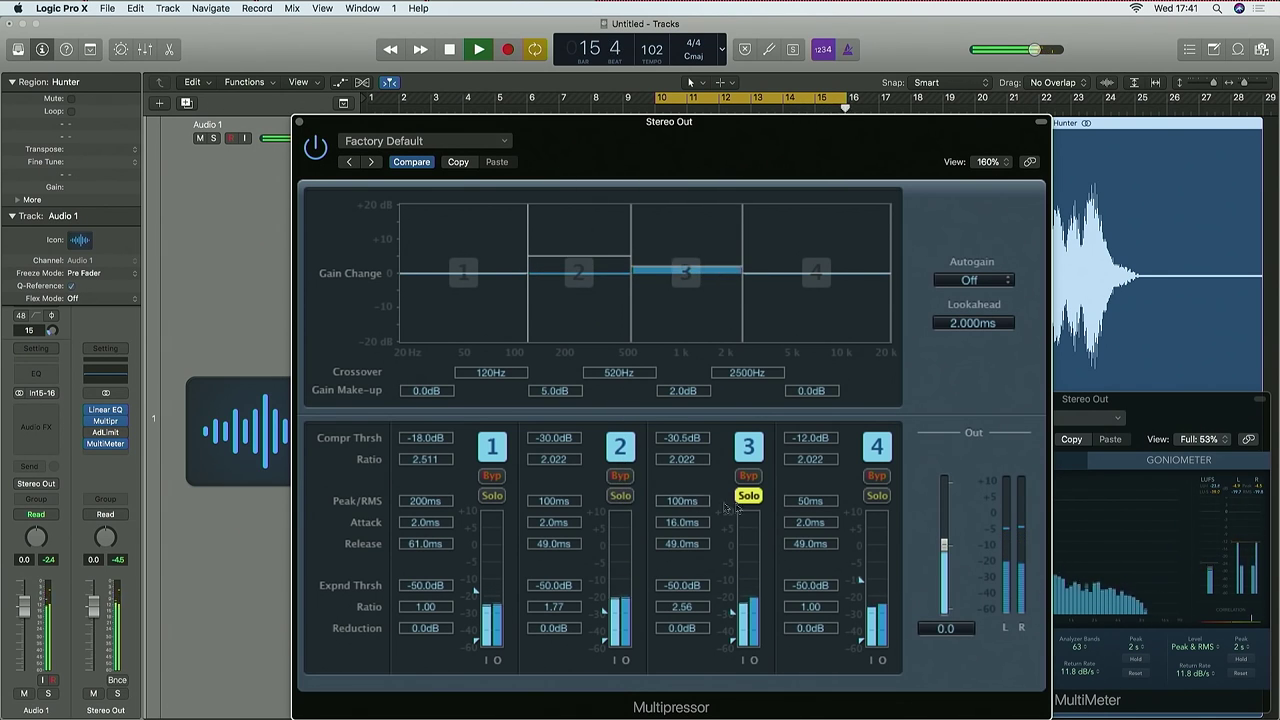
click(750, 497)
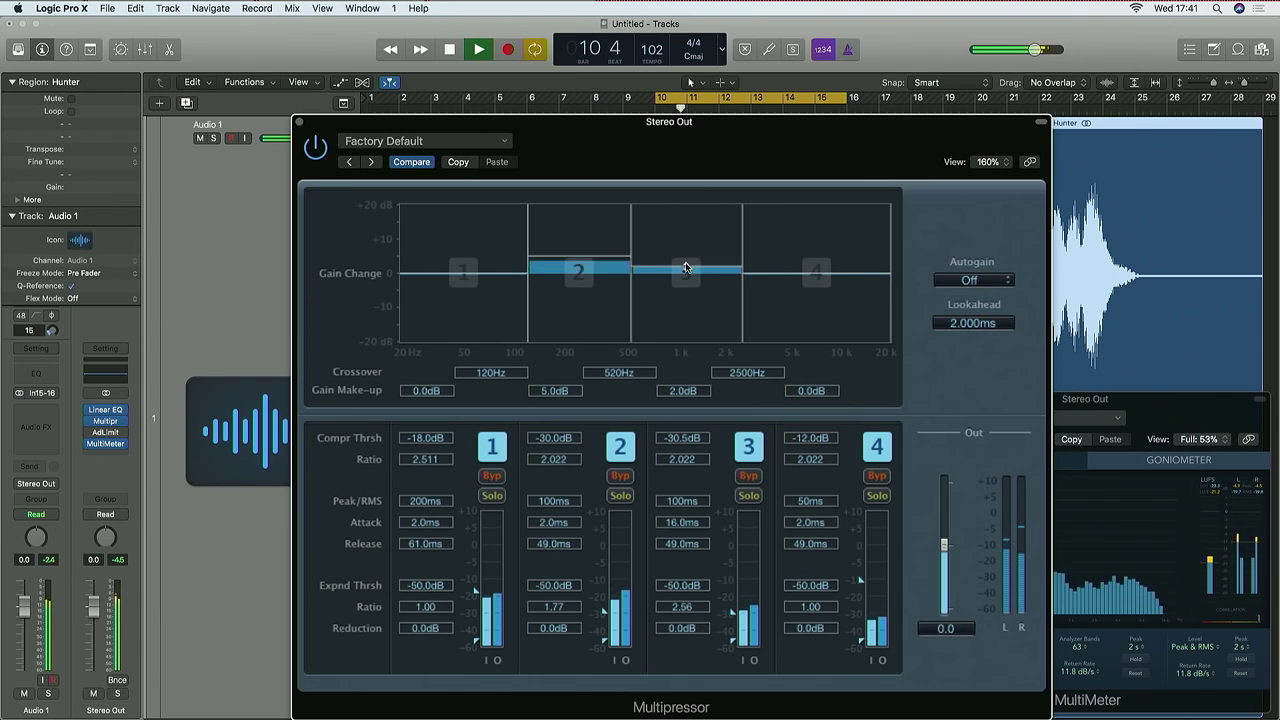
- Set band 3's gain make-up to 2.5 dB and audition the track to its end with the cycle turned off
drag(686, 267, 686, 265)
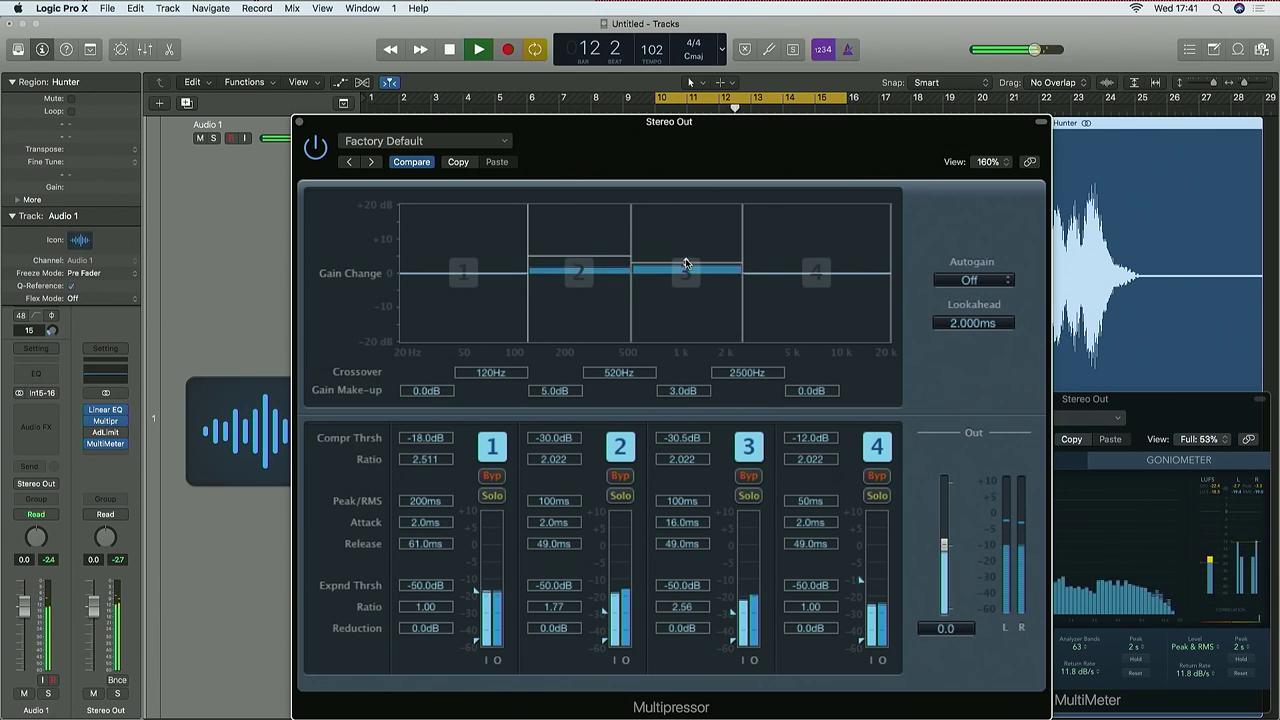
click(803, 101)
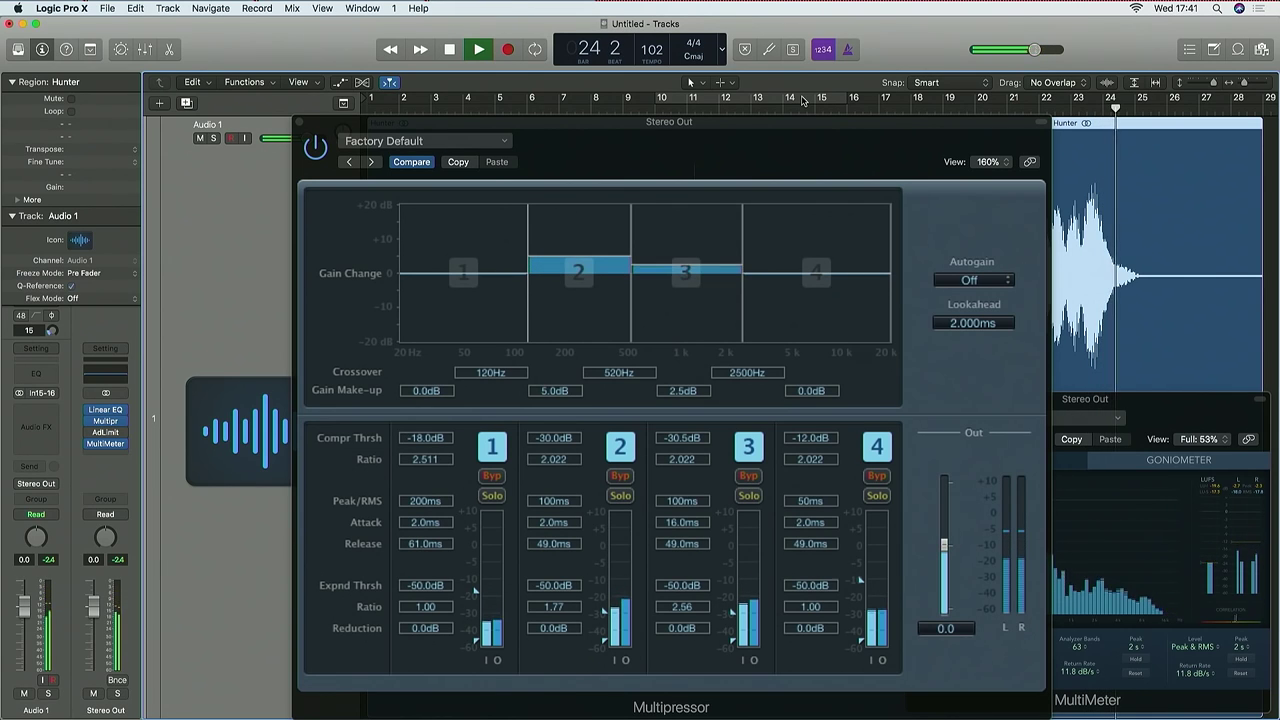
key(space)
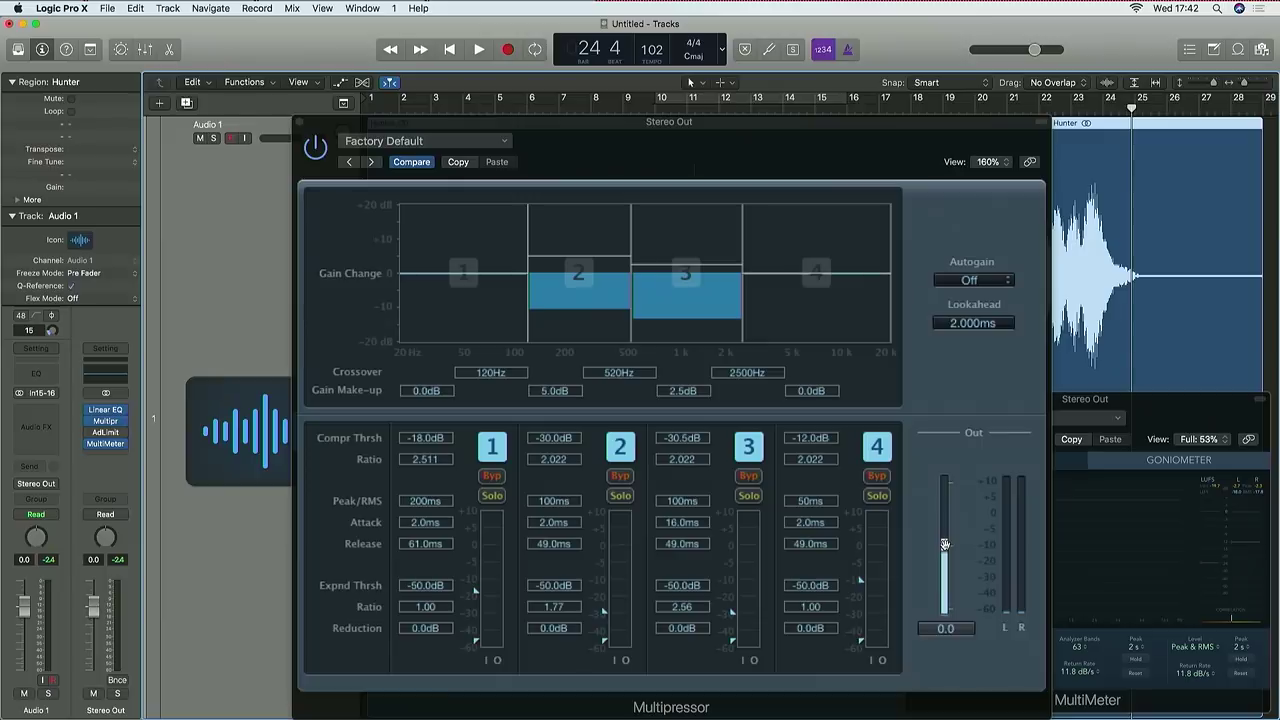
- Raise the Multipressor output level to 0.8 dB and close the plug-in window
drag(945, 545, 946, 545)
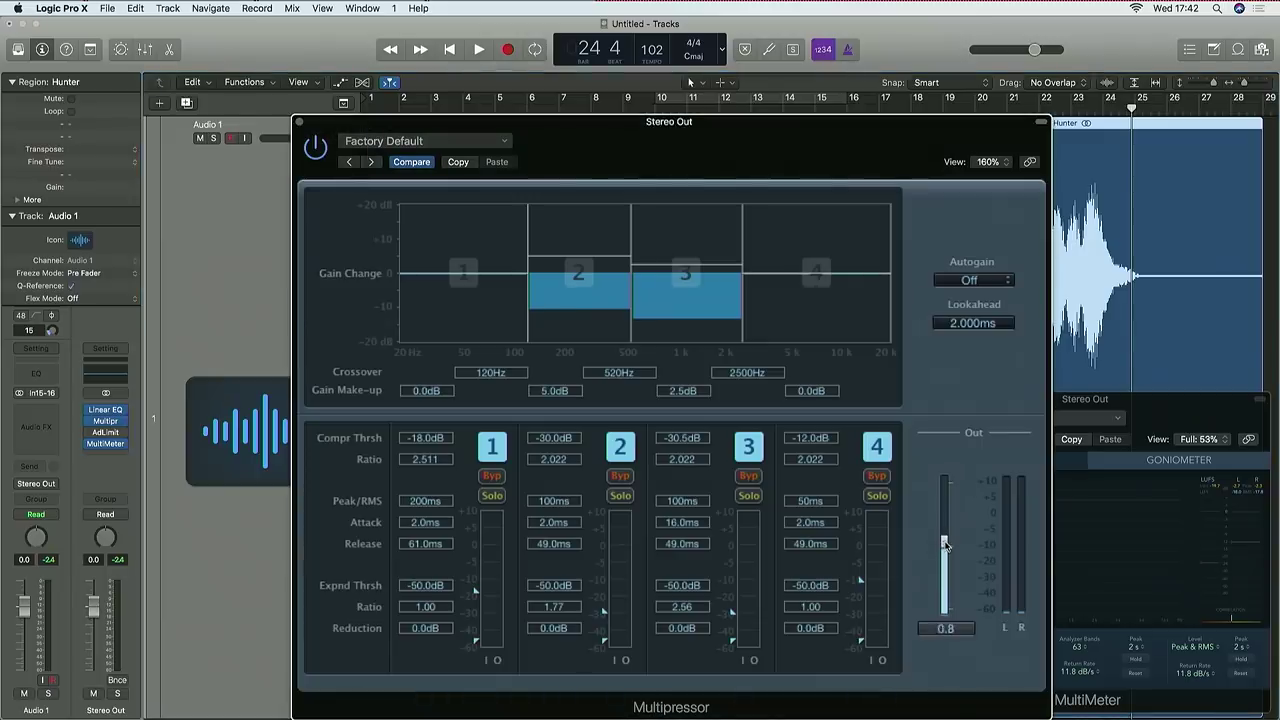
click(298, 122)
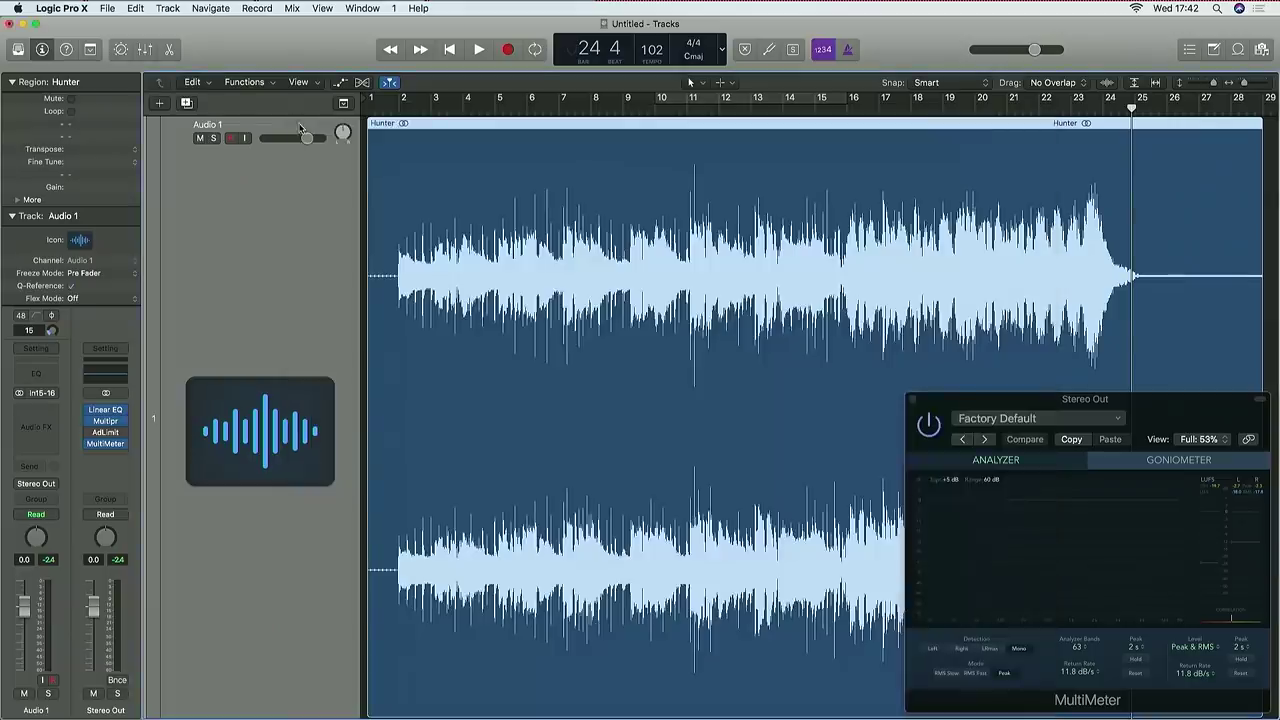
- Open the Adaptive Limiter on Stereo Out, set its out ceiling to -0.1 dB, and move its window clear of the upper waveform
click(106, 433)
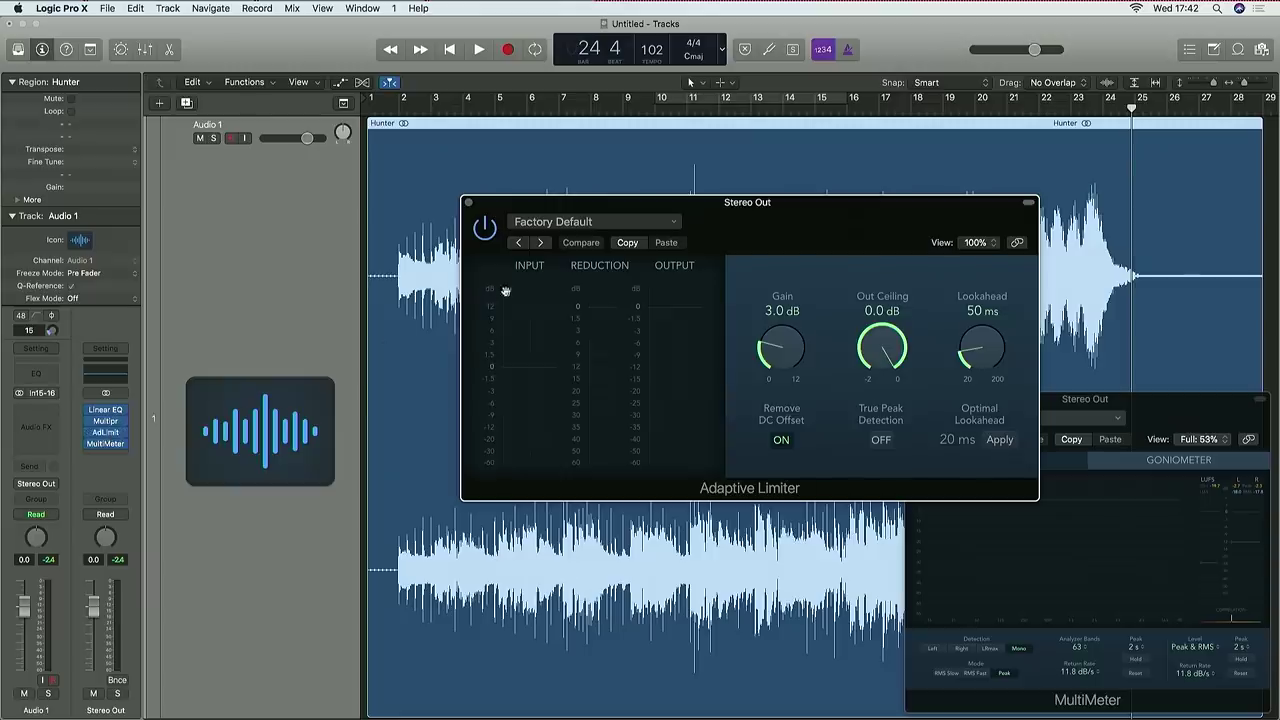
drag(564, 205, 517, 187)
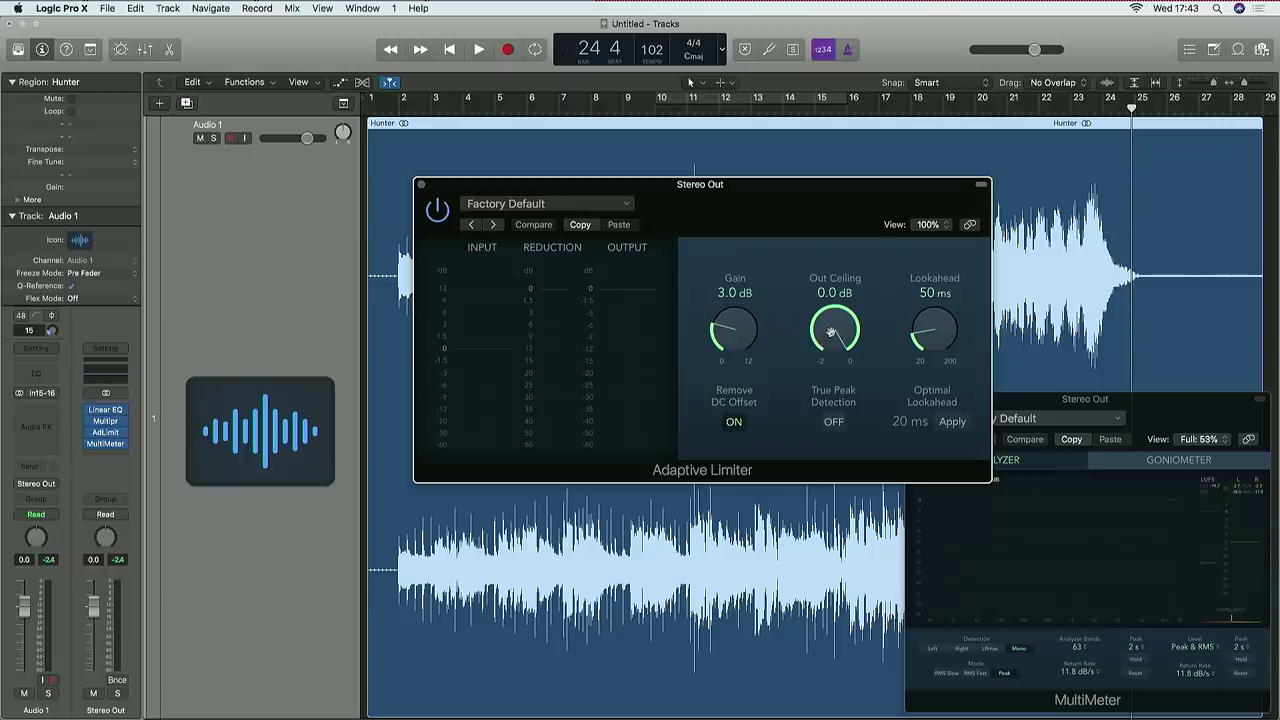
drag(832, 318, 832, 323)
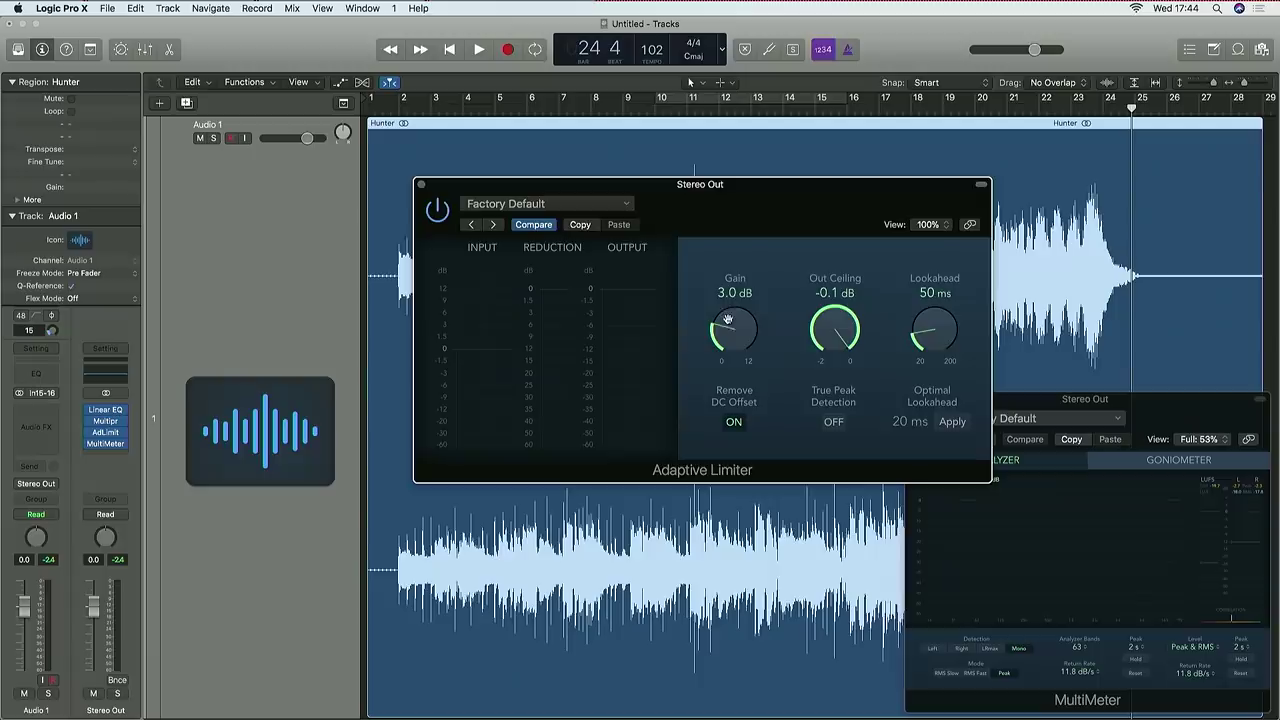
drag(599, 189, 582, 321)
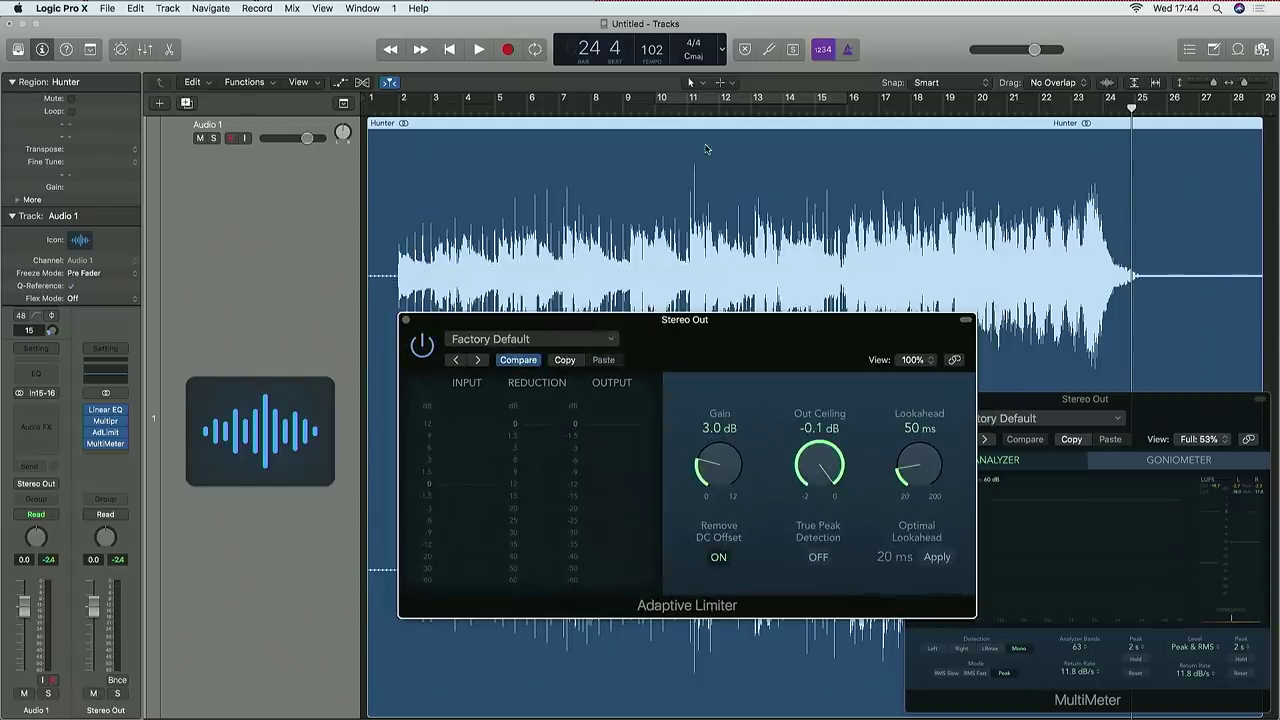
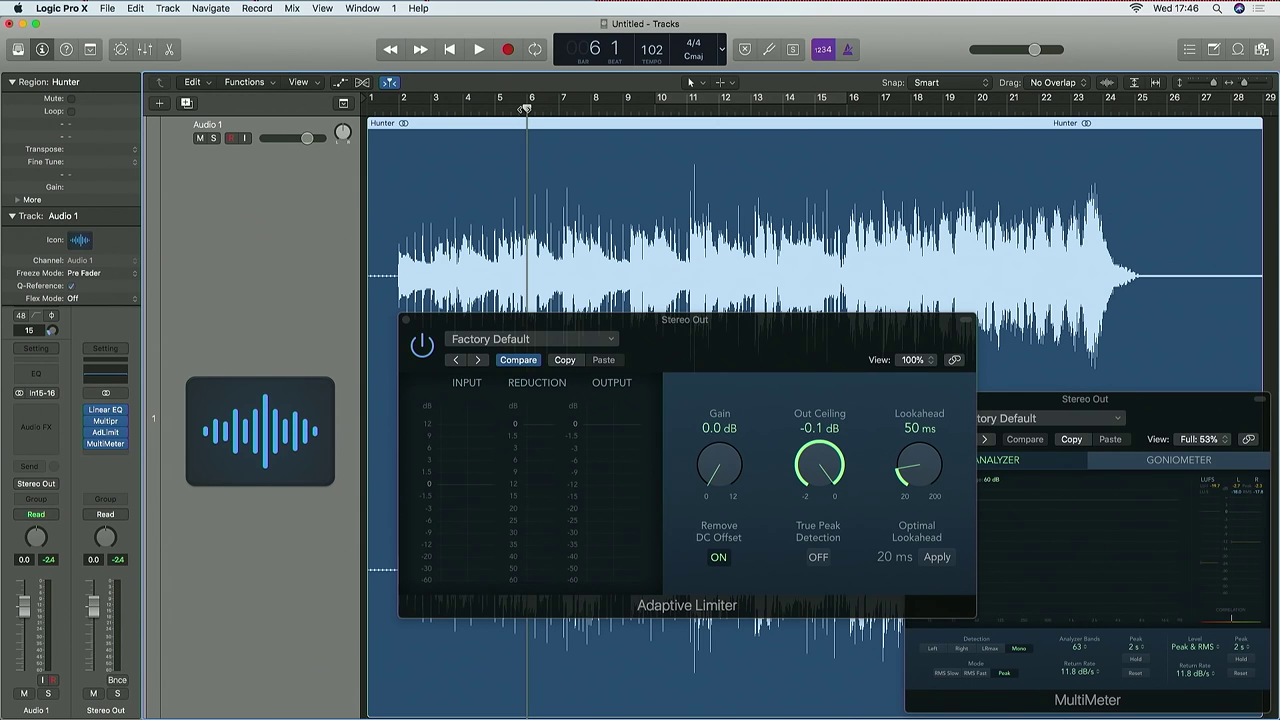
- Play the track, audition the Adaptive Limiter with its gain raised to 6.0 dB, and return the gain to 0.0 dB
key(space)
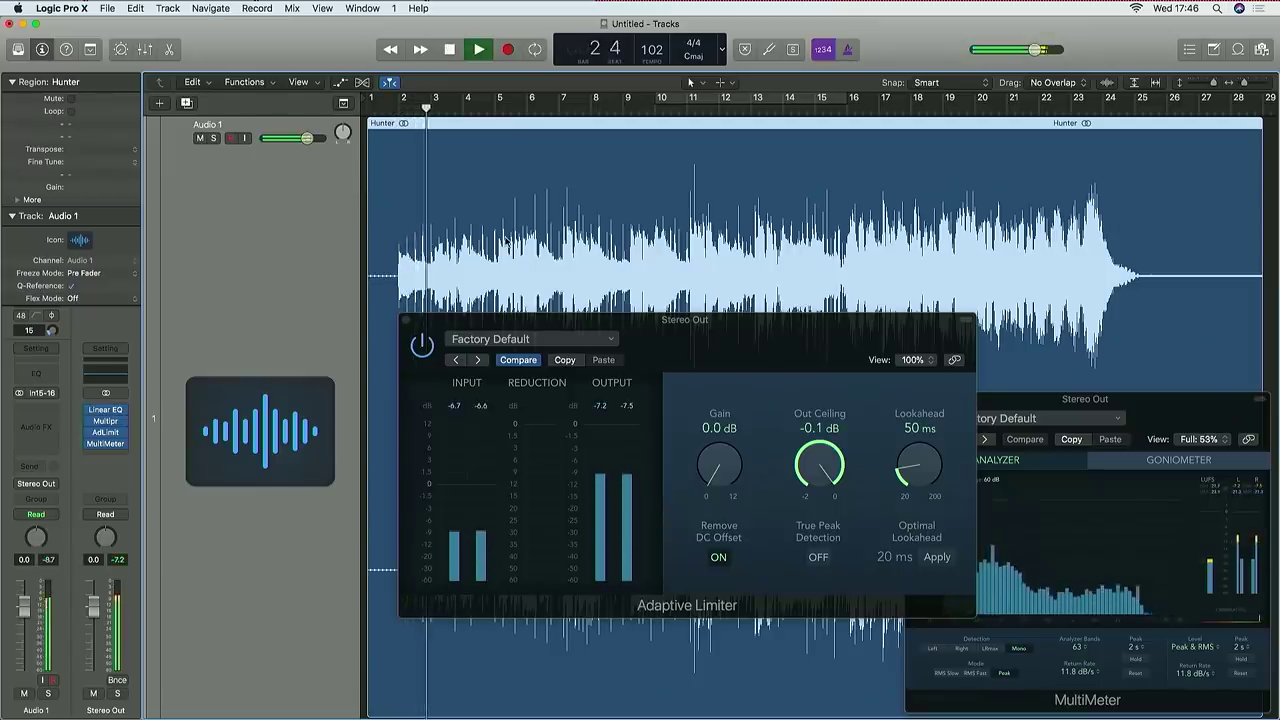
click(713, 464)
drag(713, 464, 697, 365)
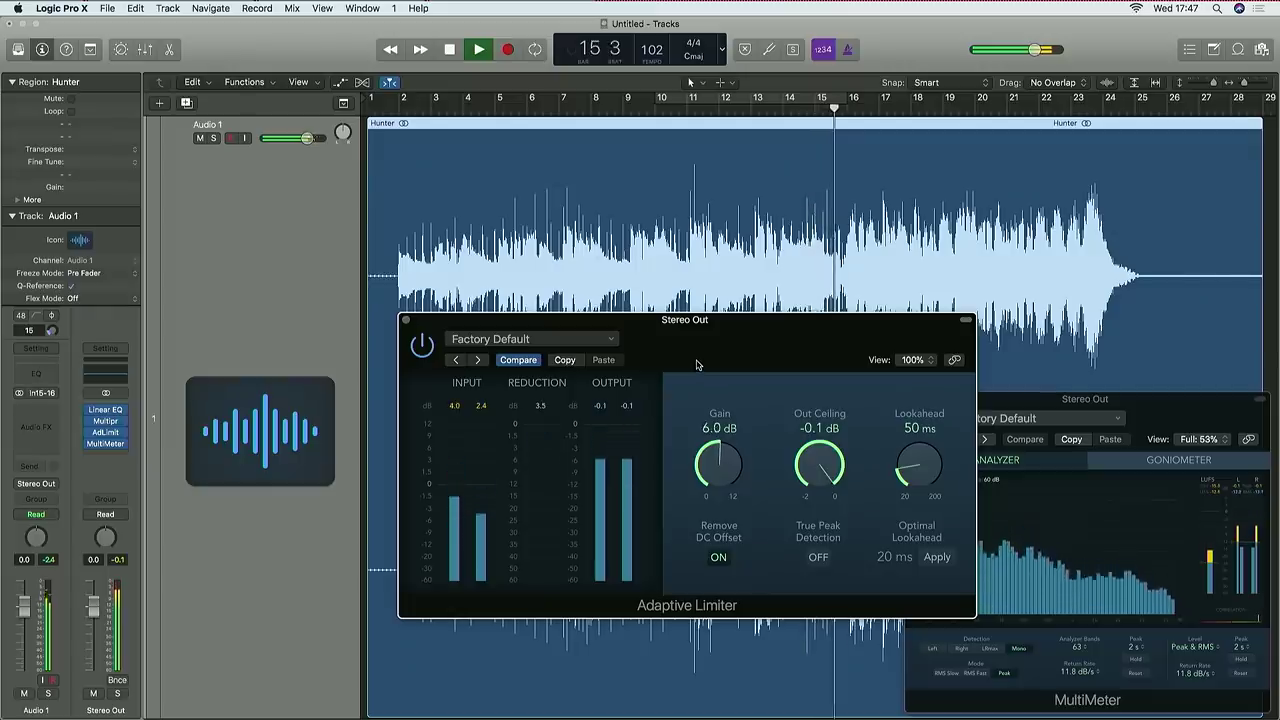
drag(697, 365, 709, 551)
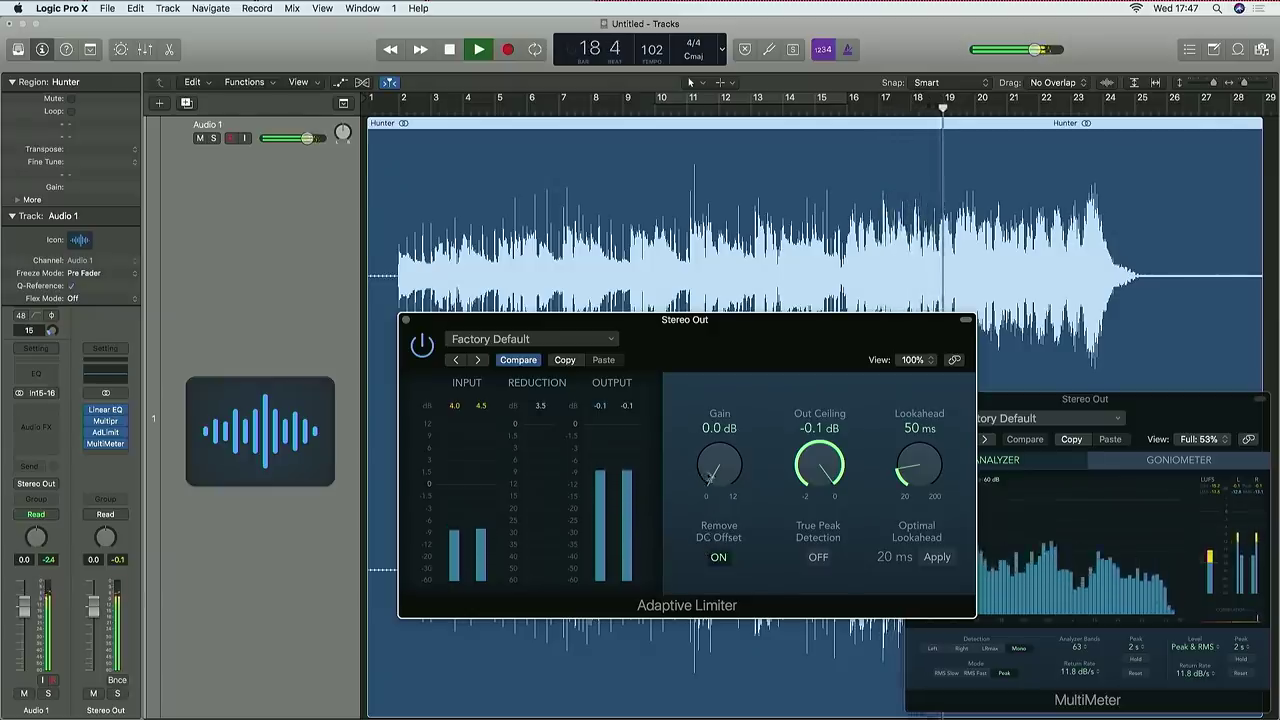
- Raise the Adaptive Limiter gain to 5.3 dB, stop playback after the track's end, and close both plug-in windows
drag(711, 474, 705, 384)
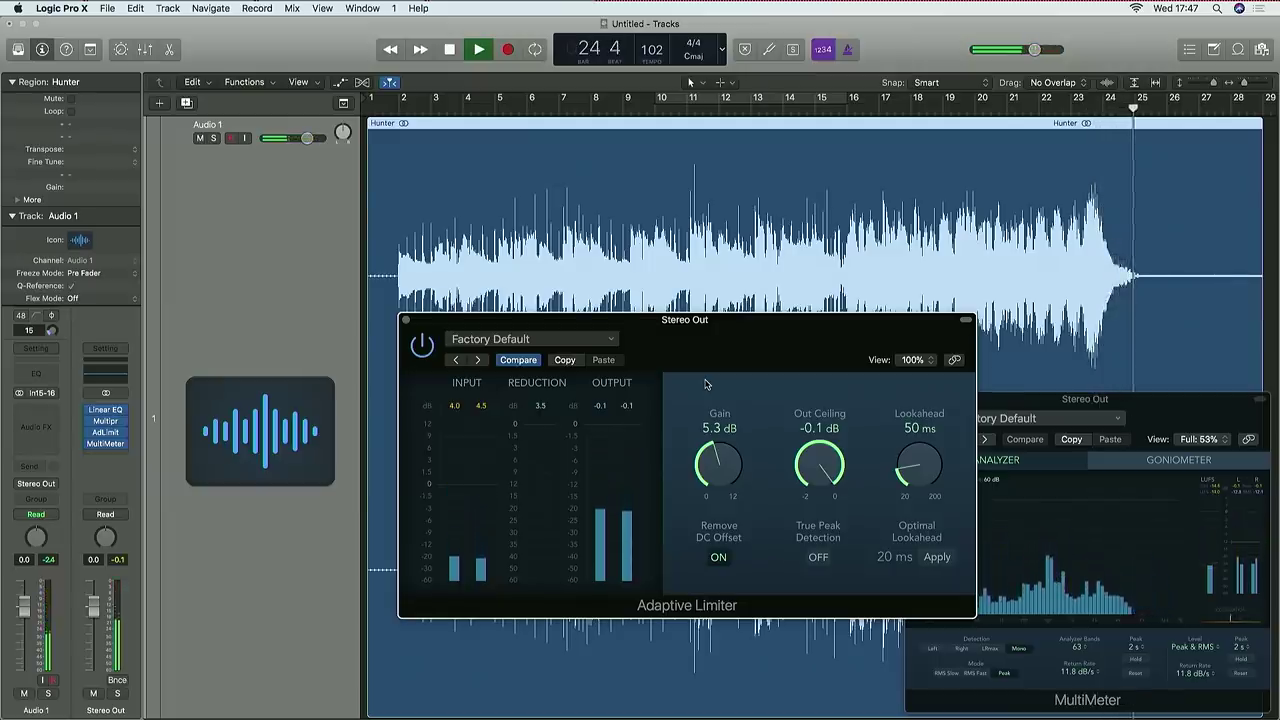
key(space)
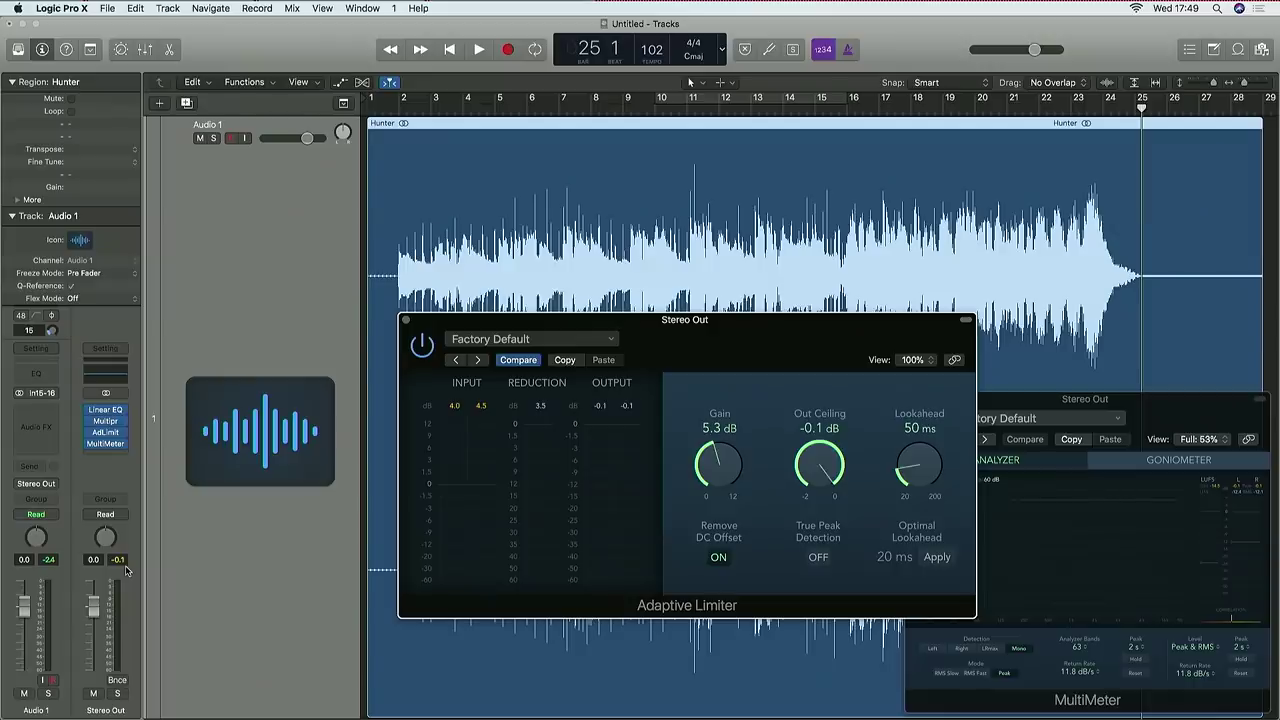
click(405, 320)
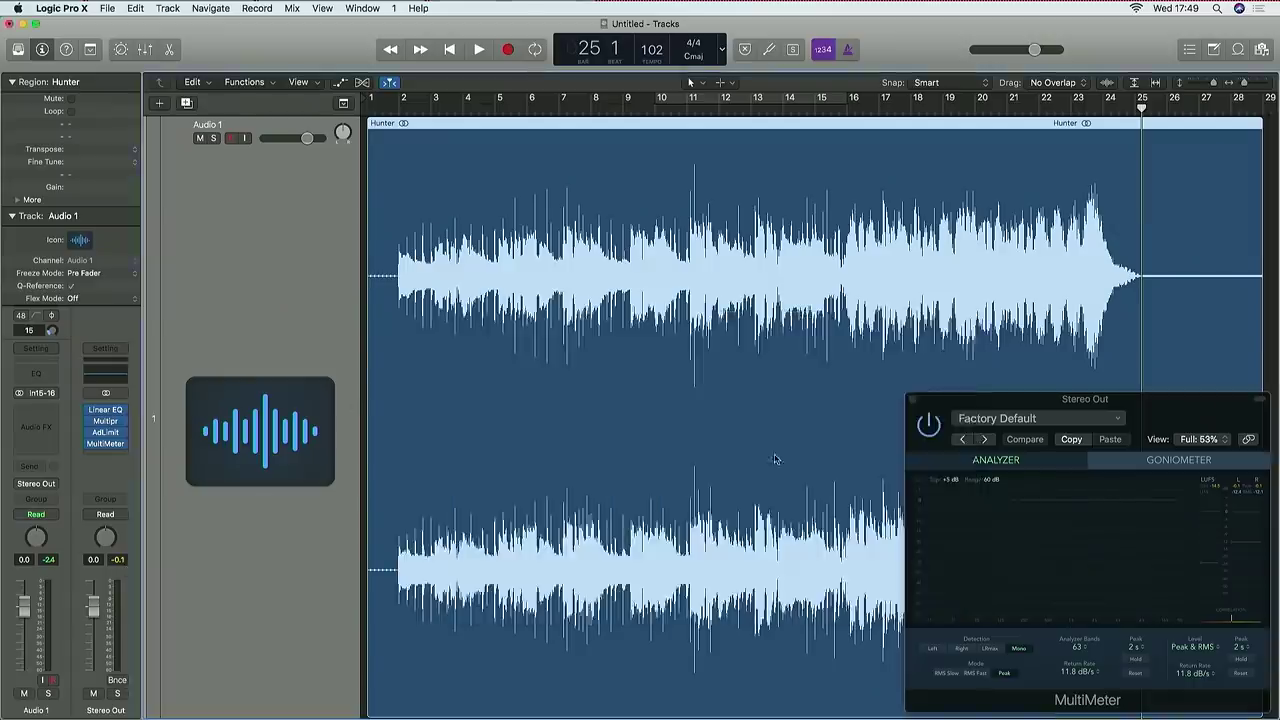
click(913, 400)
- Create a cycle range over the whole song, starting just before the first sound at bar 2 and ending at bar 28
drag(405, 104, 1220, 145)
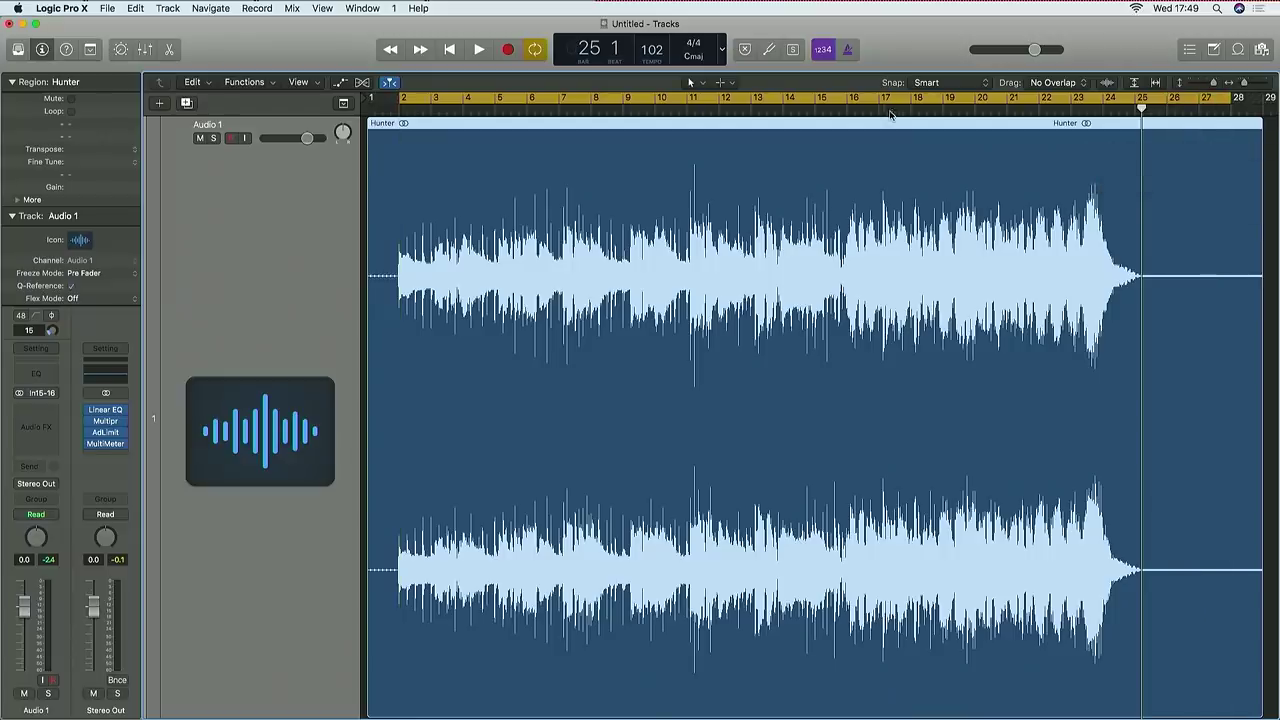
key(super+Right)
key(super+Right)
key(super+Right)
key(super+Right)
key(super+Right)
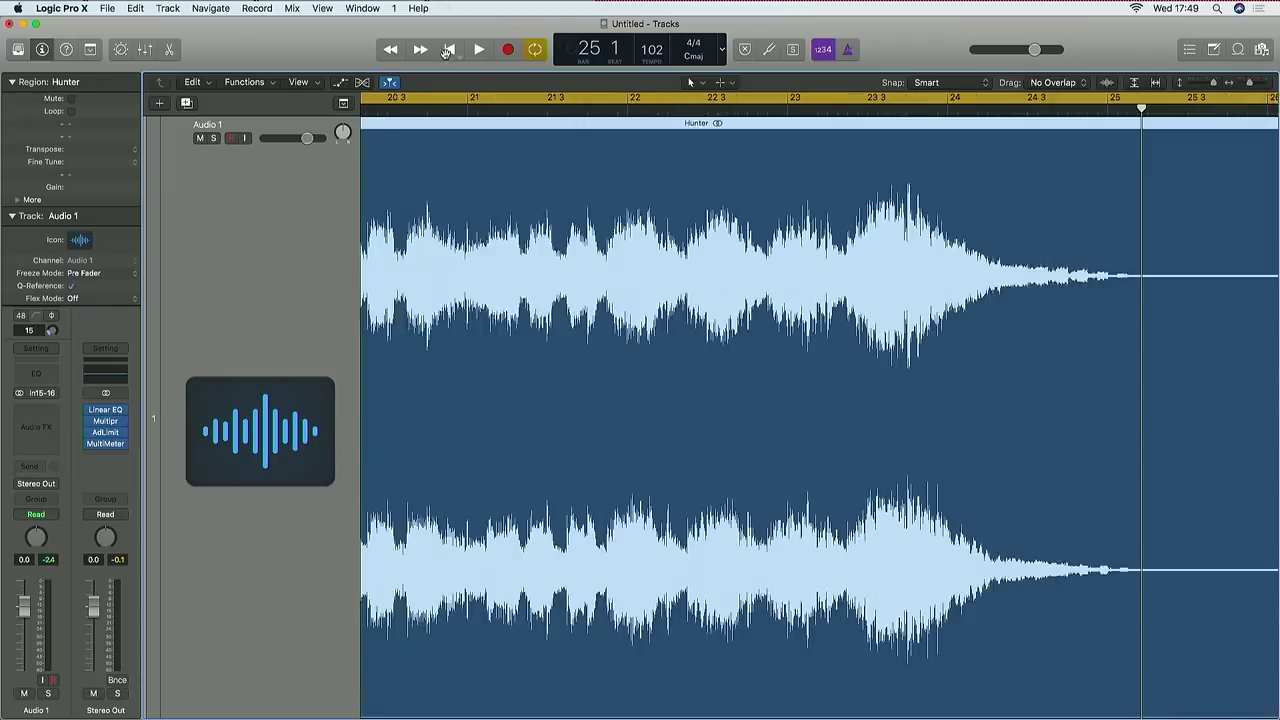
click(447, 50)
scroll(466, 164, left, 3)
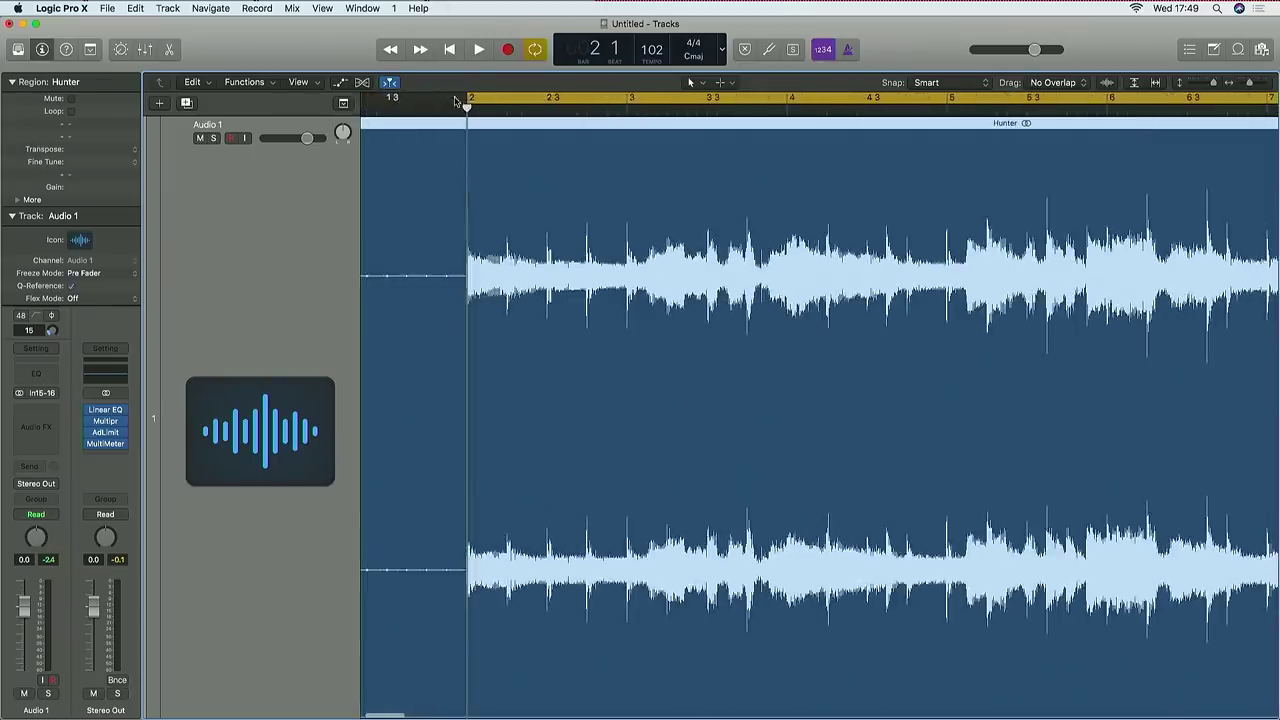
drag(467, 100, 458, 100)
- Trim the end of the Hunter region back to the end of the cycle range at bar 28
key(super+Left)
key(super+Left)
key(super+Left)
key(super+Left)
key(super+Left)
key(super+Left)
key(super+Left)
key(super+Left)
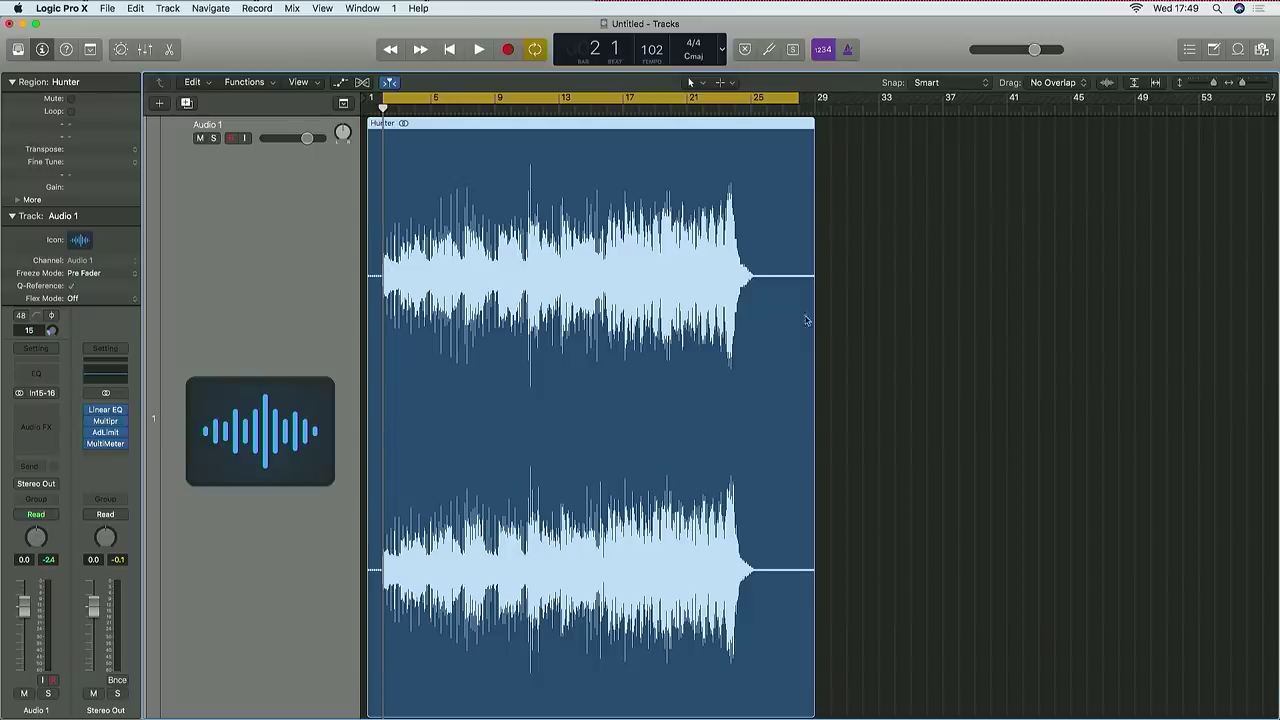
scroll(809, 448, down, 1)
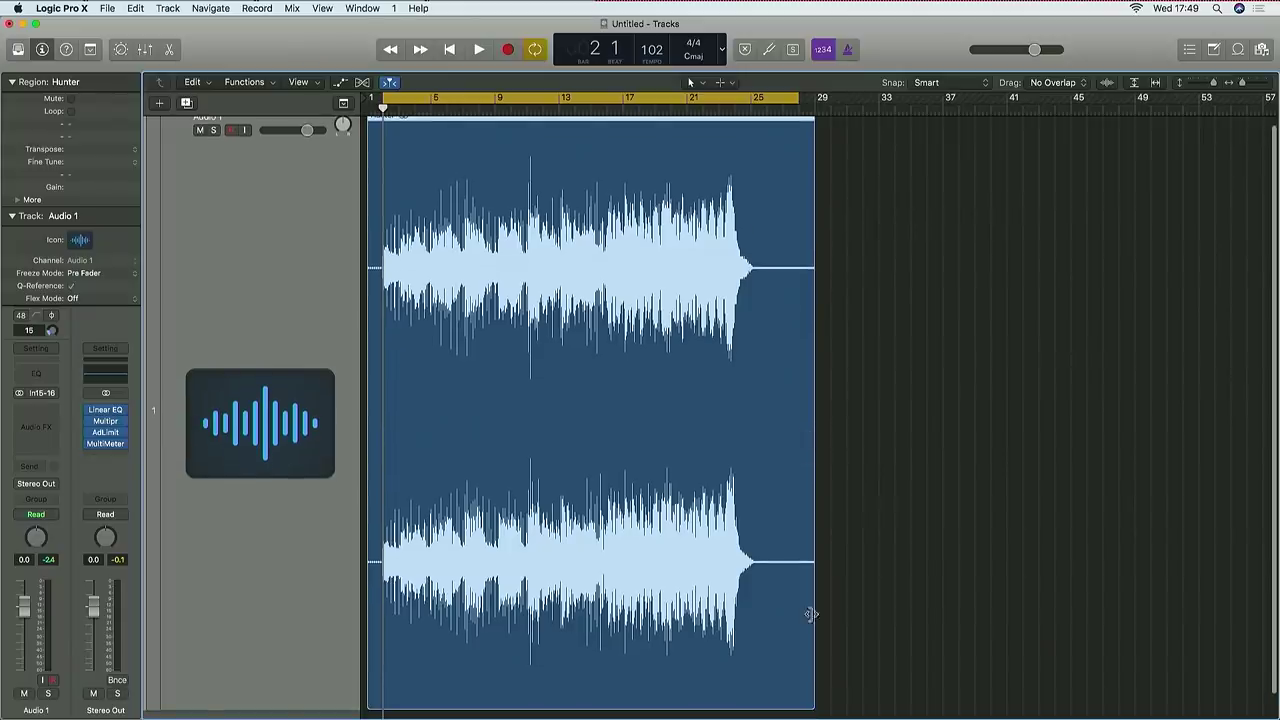
drag(810, 700, 797, 698)
- Draw a fade-out with the Fade Tool from about bar 25 to the end of the Hunter region
key(t)
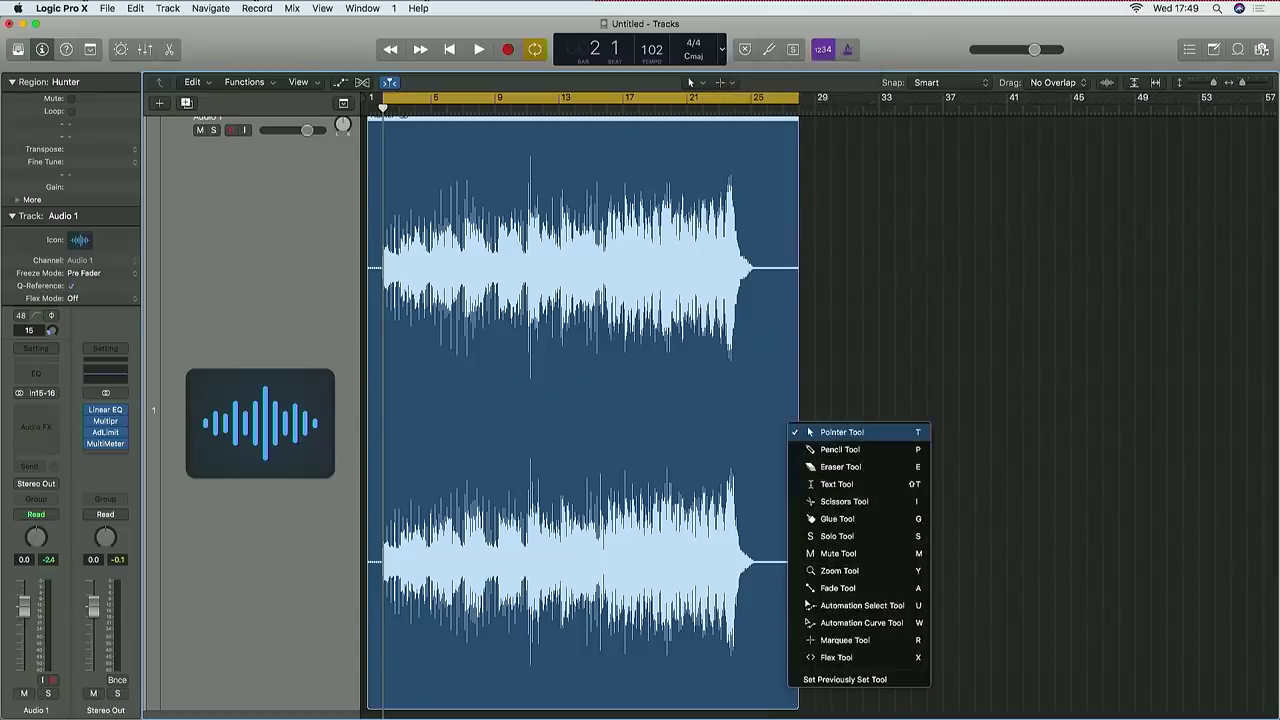
click(848, 590)
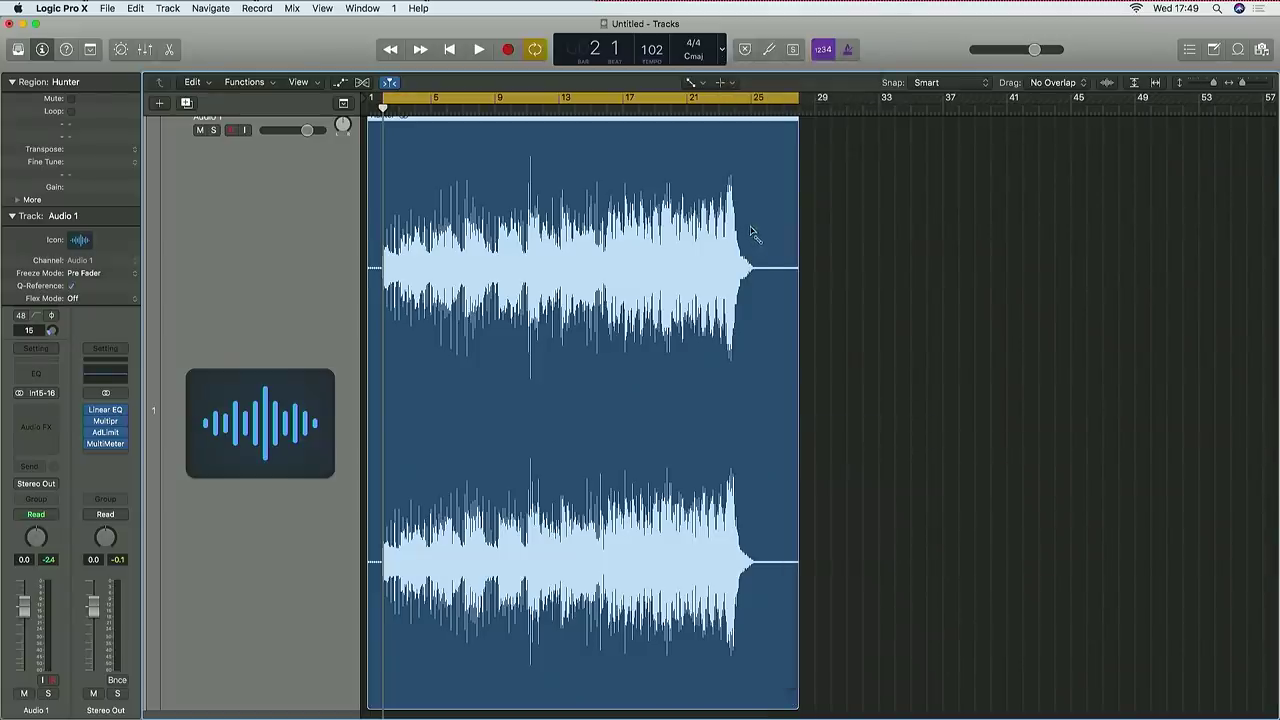
drag(752, 232, 955, 280)
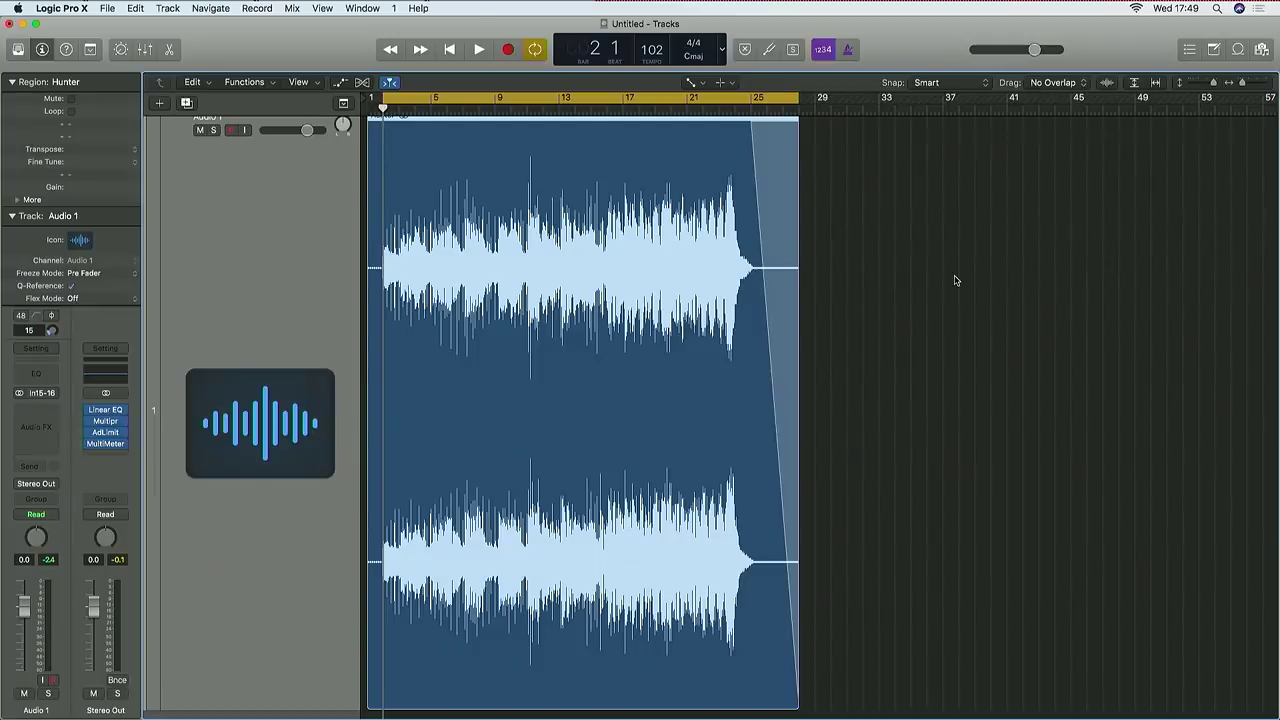
- Start a bounce of Stereo Out and set its sample rate to 44100, resolution to 16 Bit and dithering to UV22HR
key(super+Right)
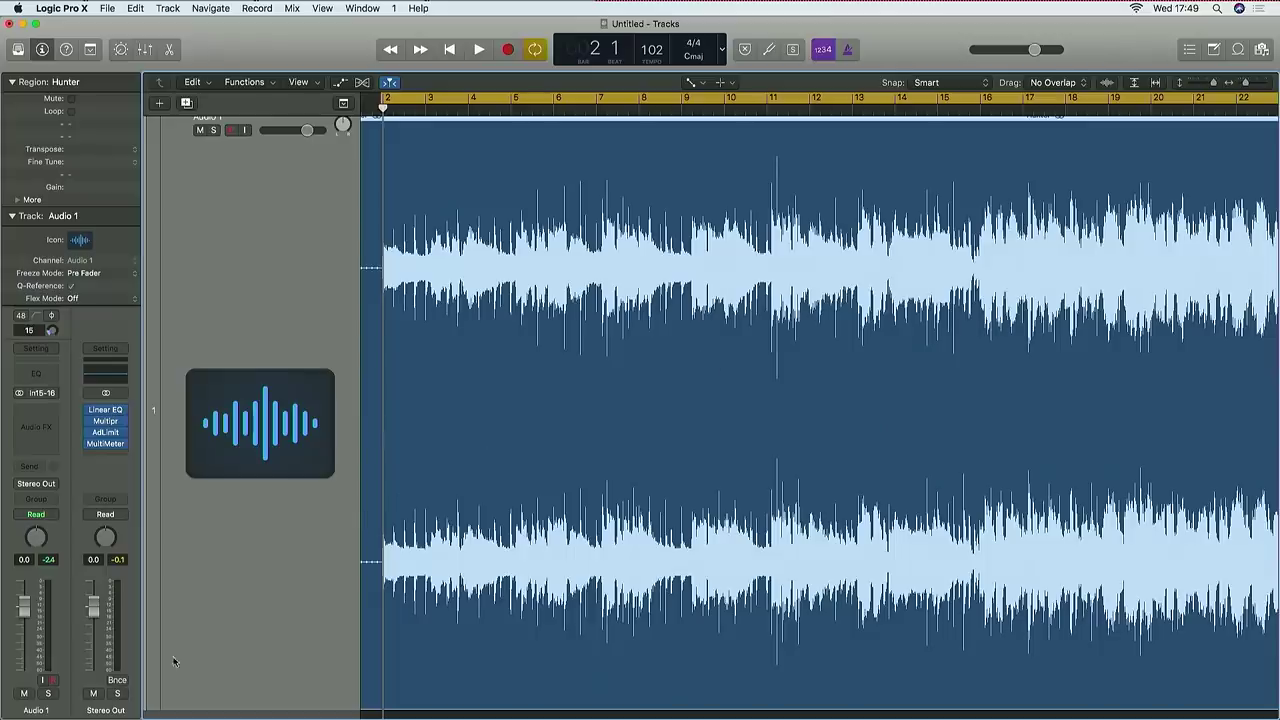
click(117, 680)
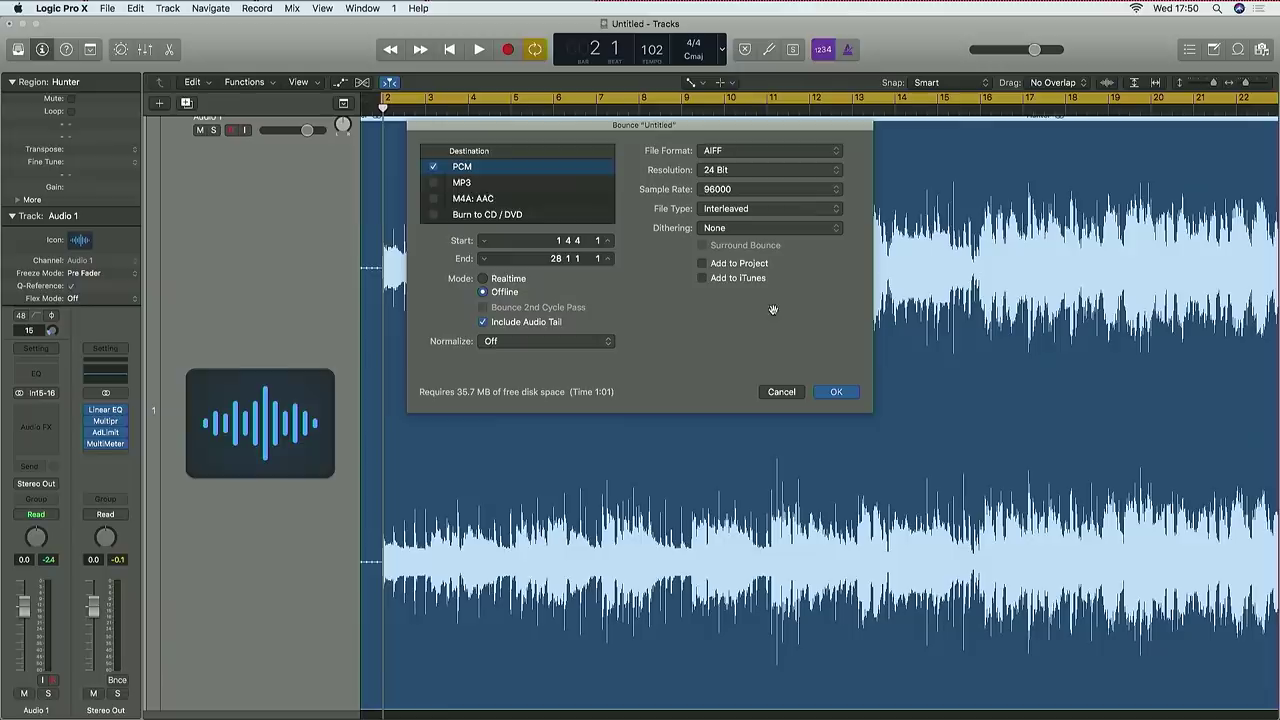
click(782, 190)
click(775, 142)
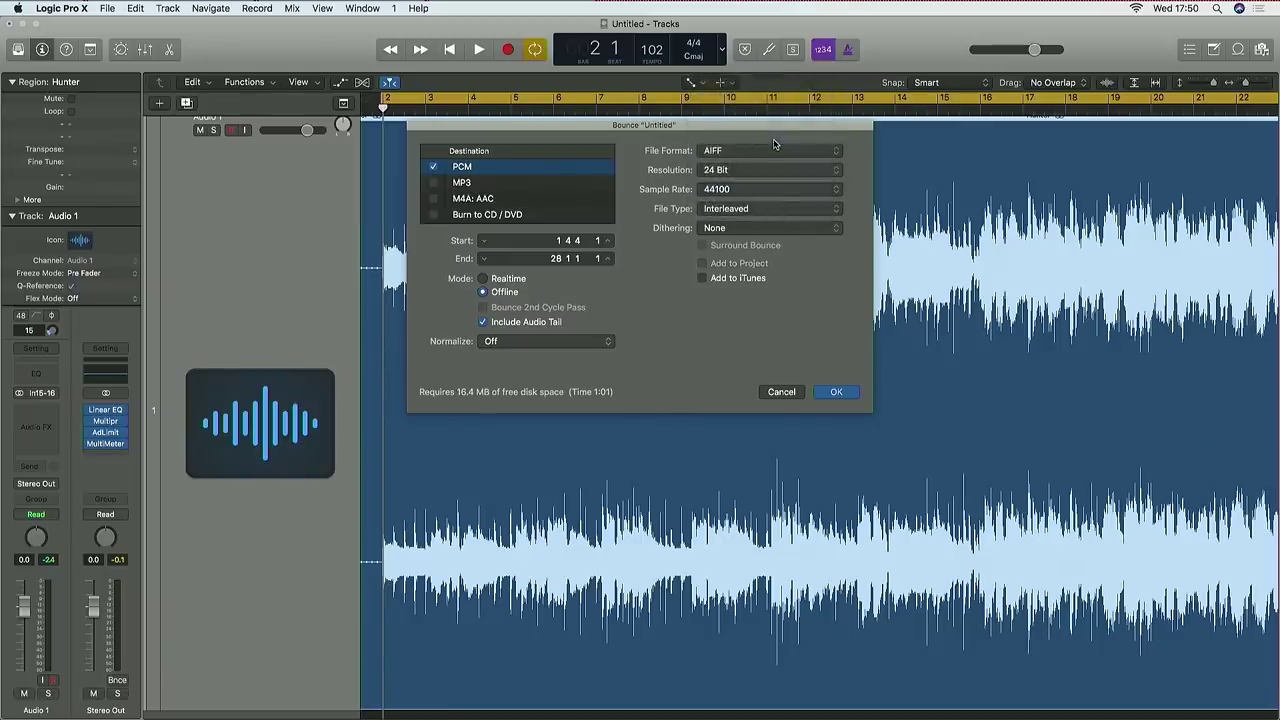
click(766, 170)
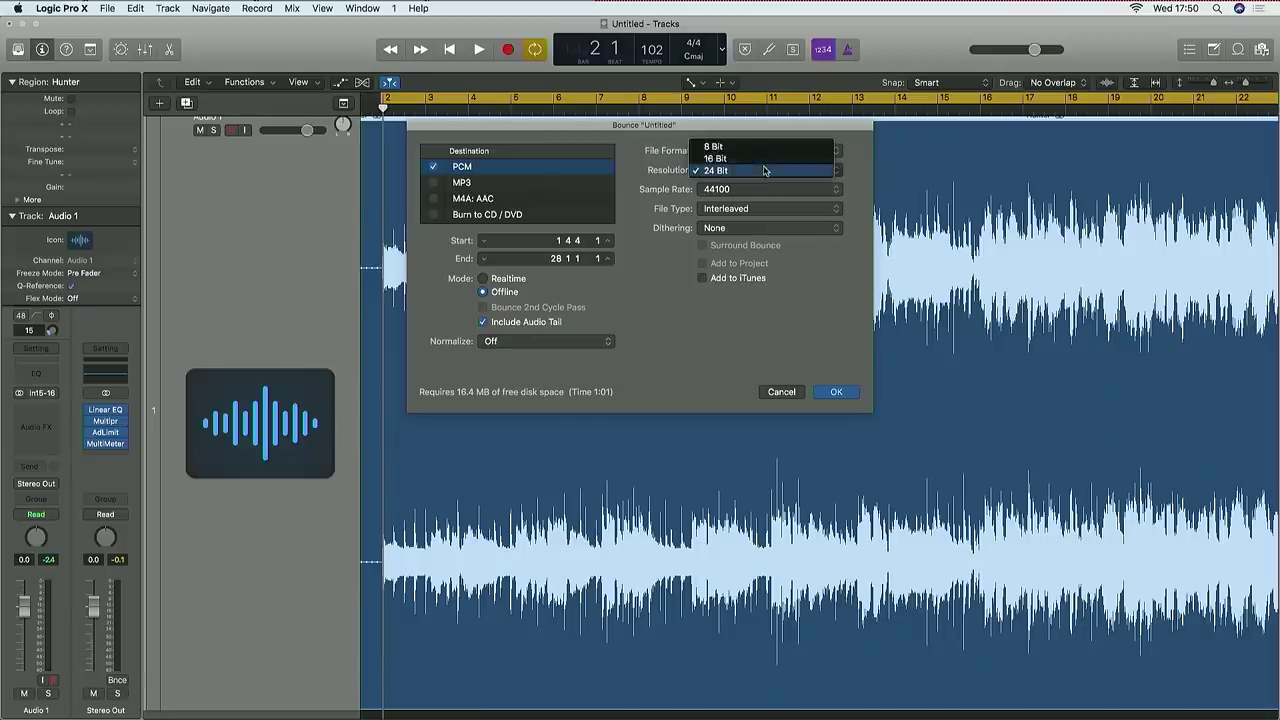
click(763, 166)
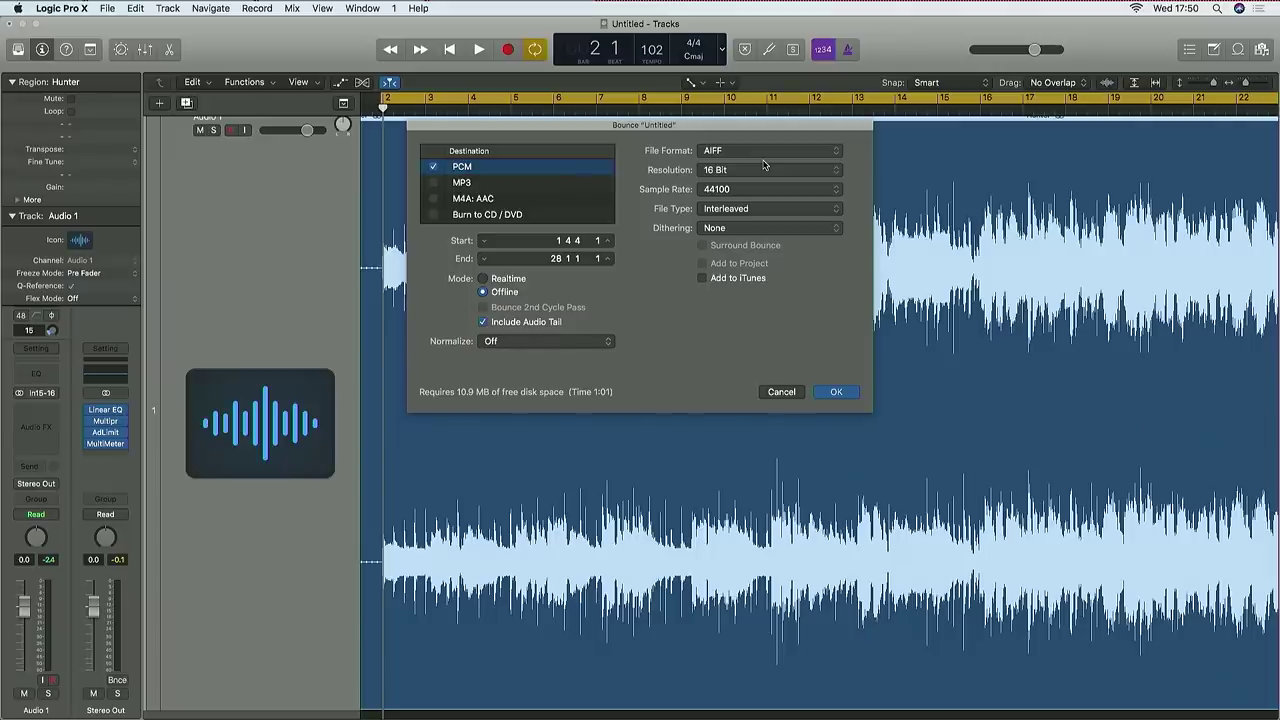
click(779, 232)
click(778, 293)
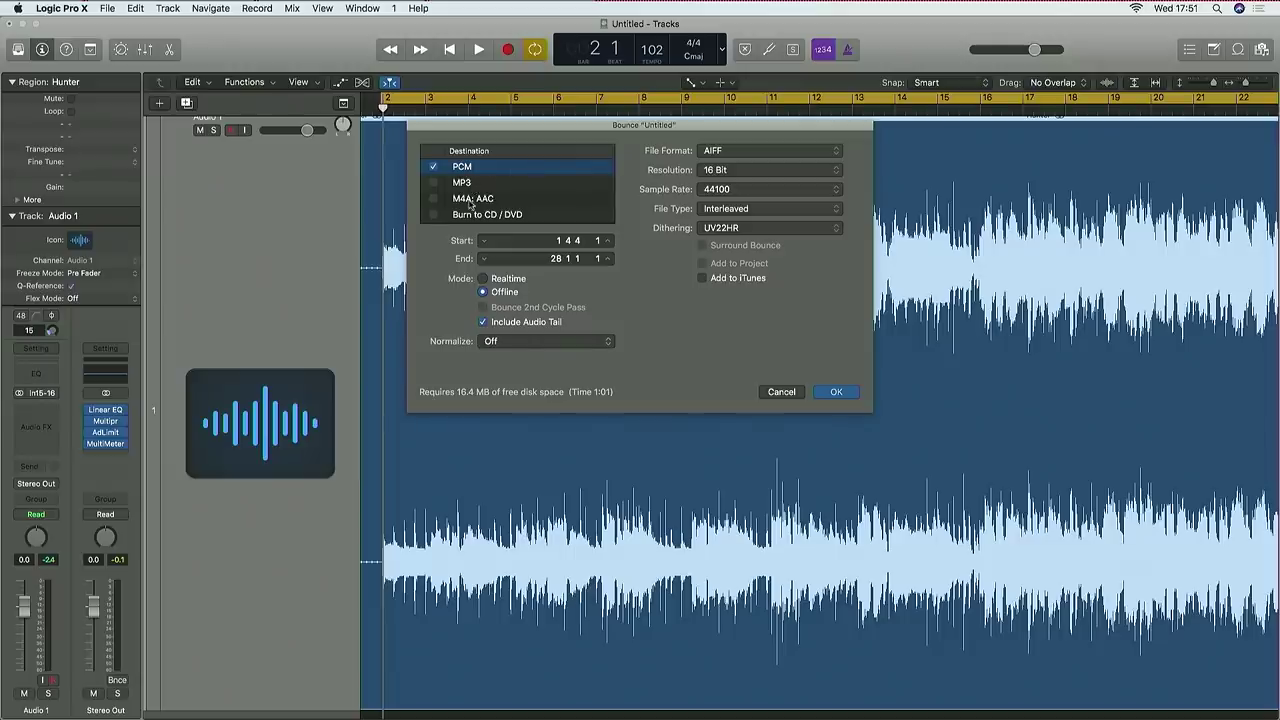
- Try the M4A: AAC and MP3 destinations, set the bounce mode to Realtime, and leave only PCM enabled
click(433, 200)
click(434, 183)
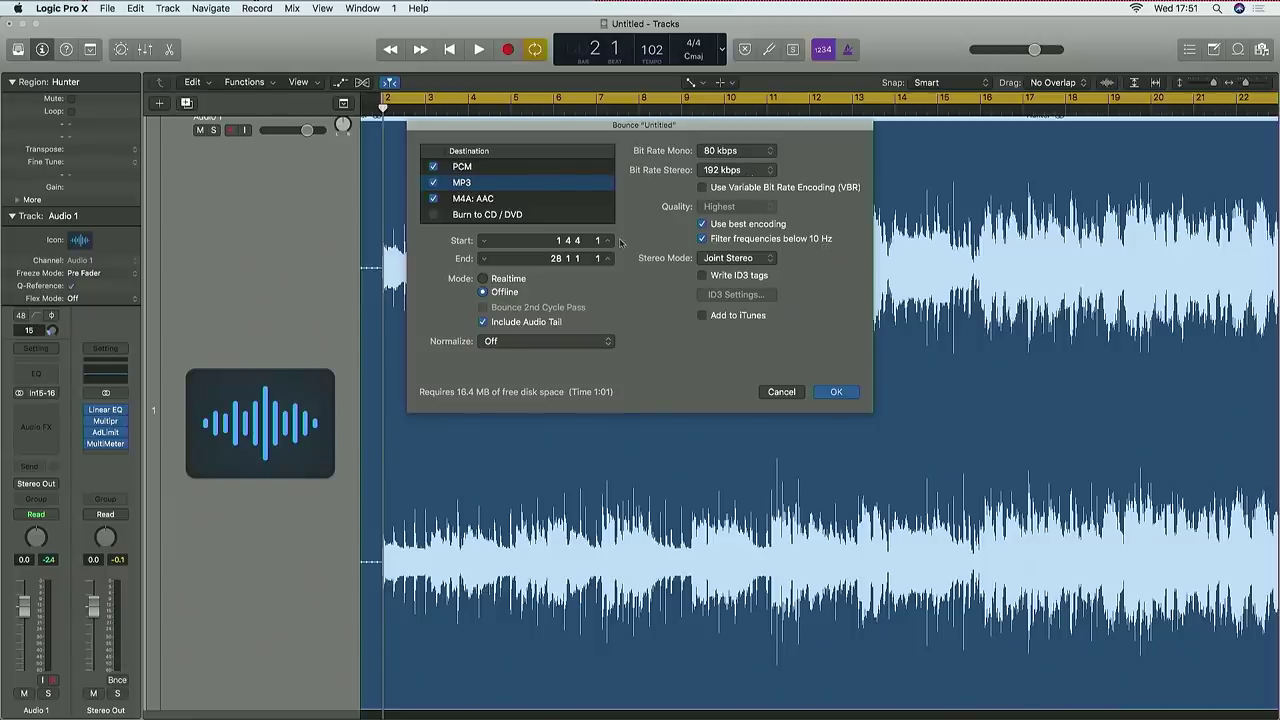
click(510, 277)
click(433, 199)
click(433, 183)
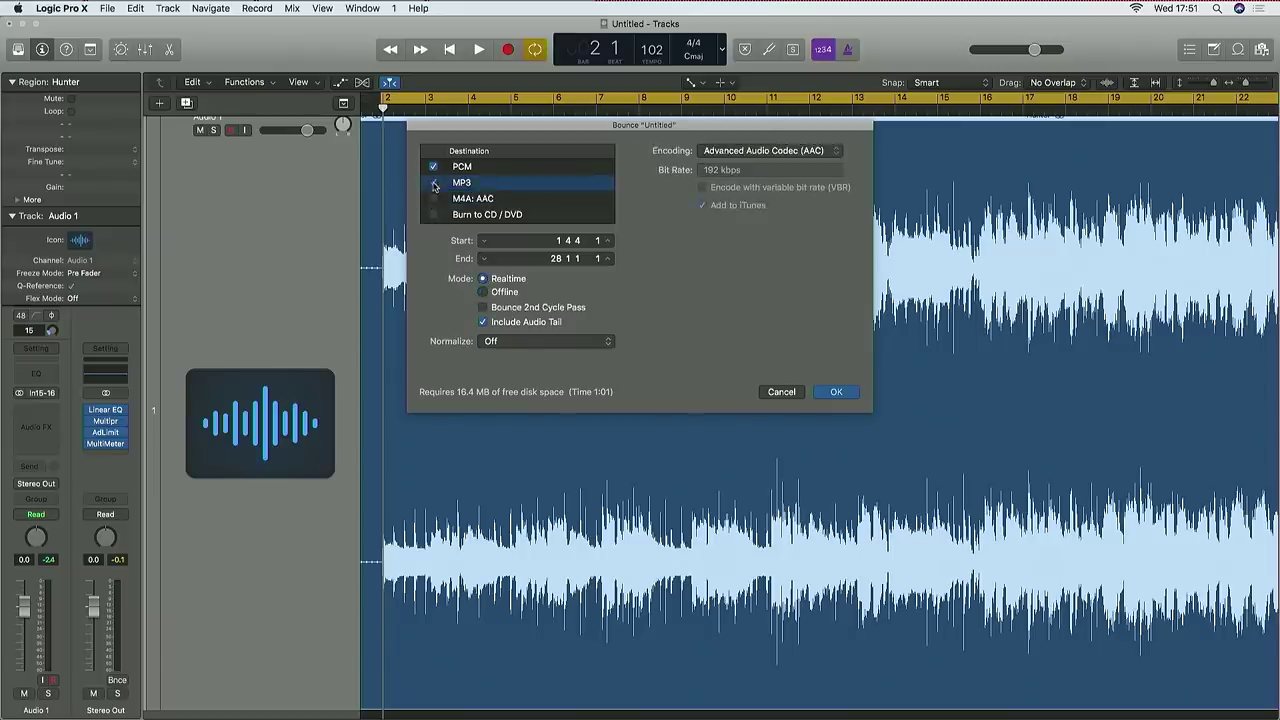
click(464, 169)
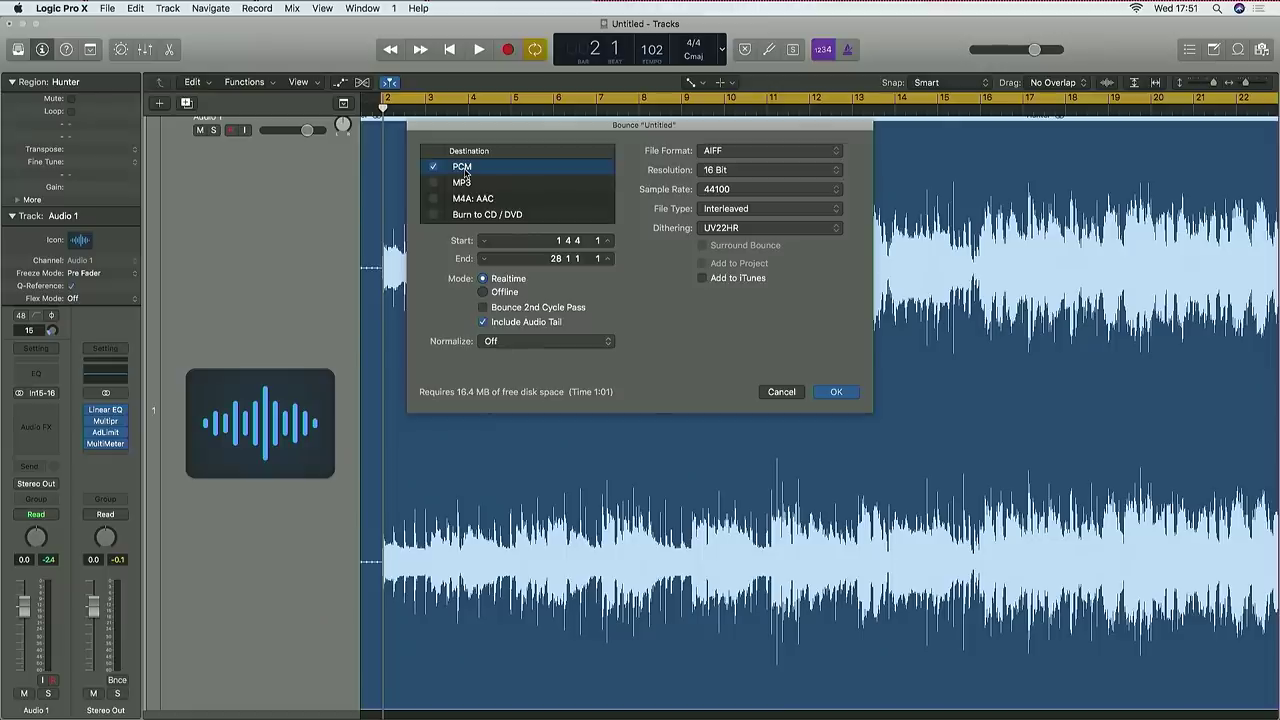
- Confirm the bounce settings, name the file "Hunter -M-", and bounce it to the Desktop
key(Return)
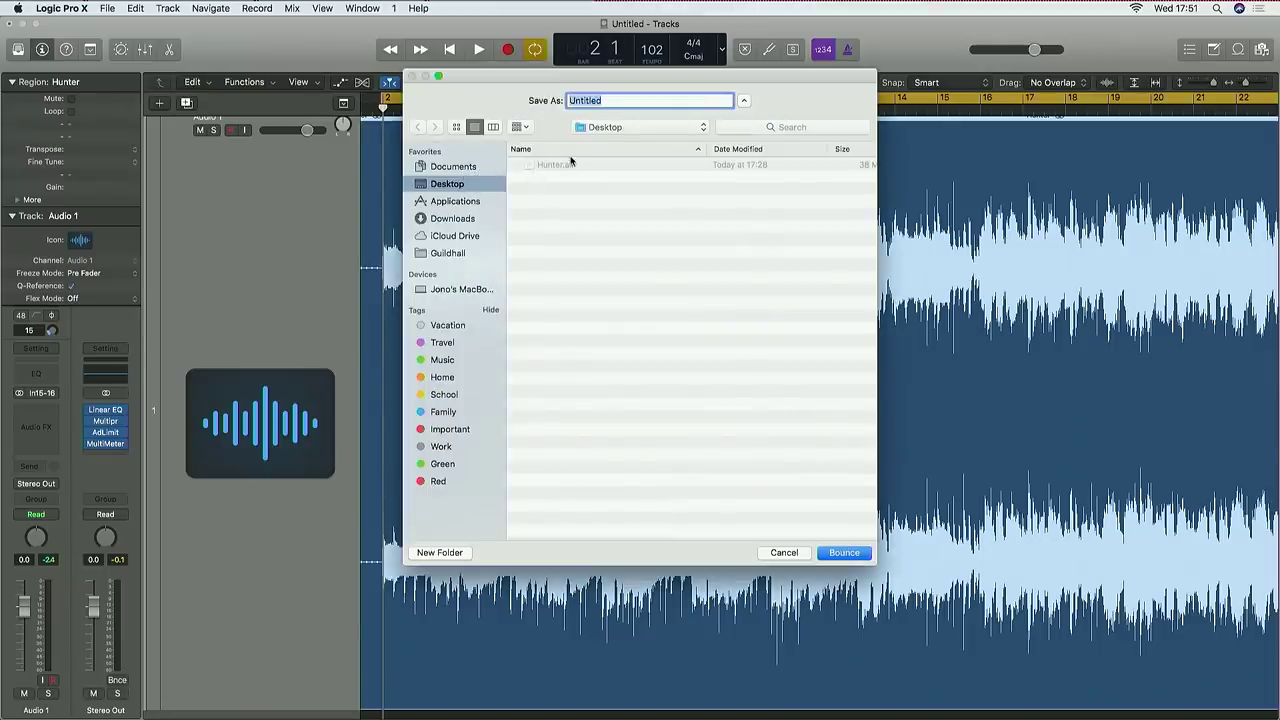
text(Hunter -M-)
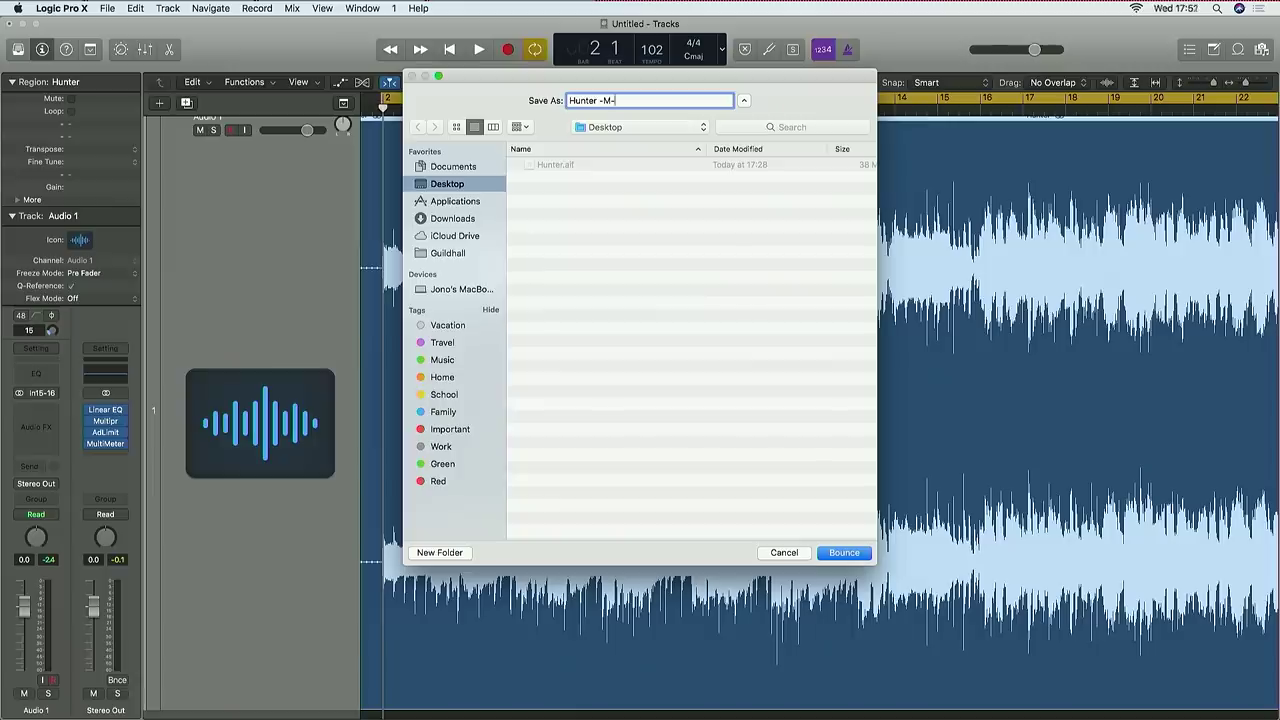
key(Return)
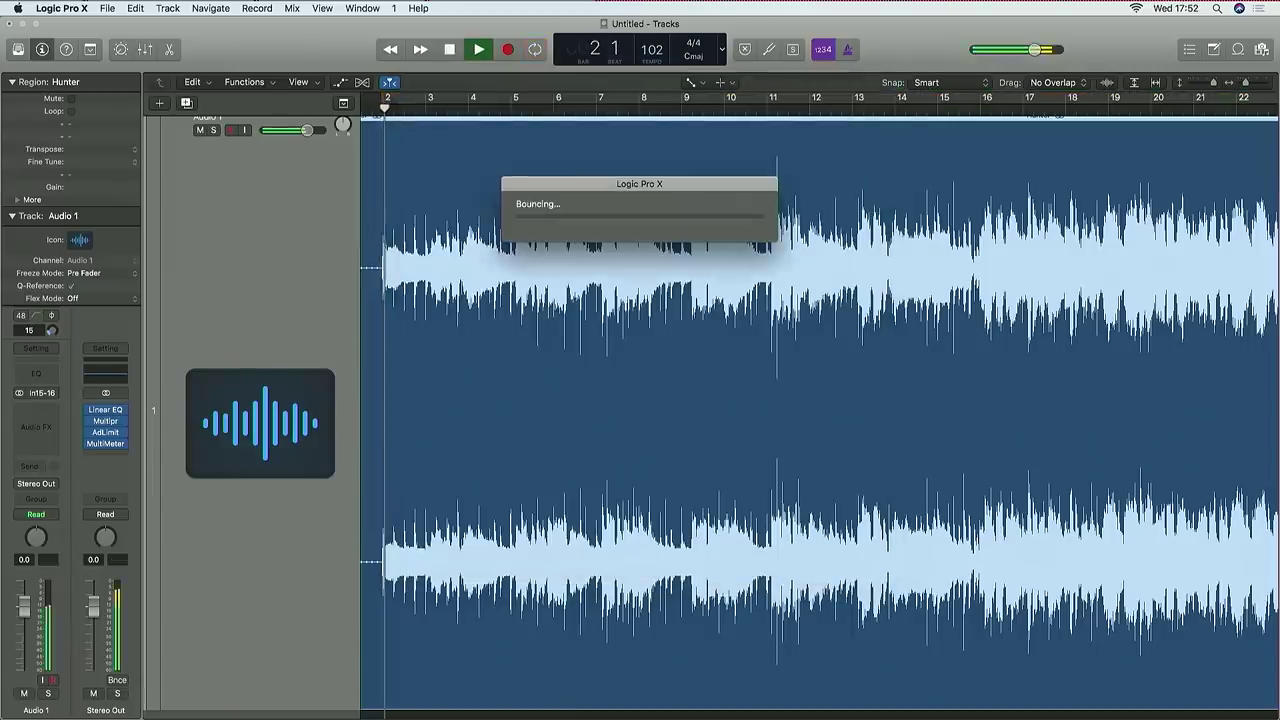